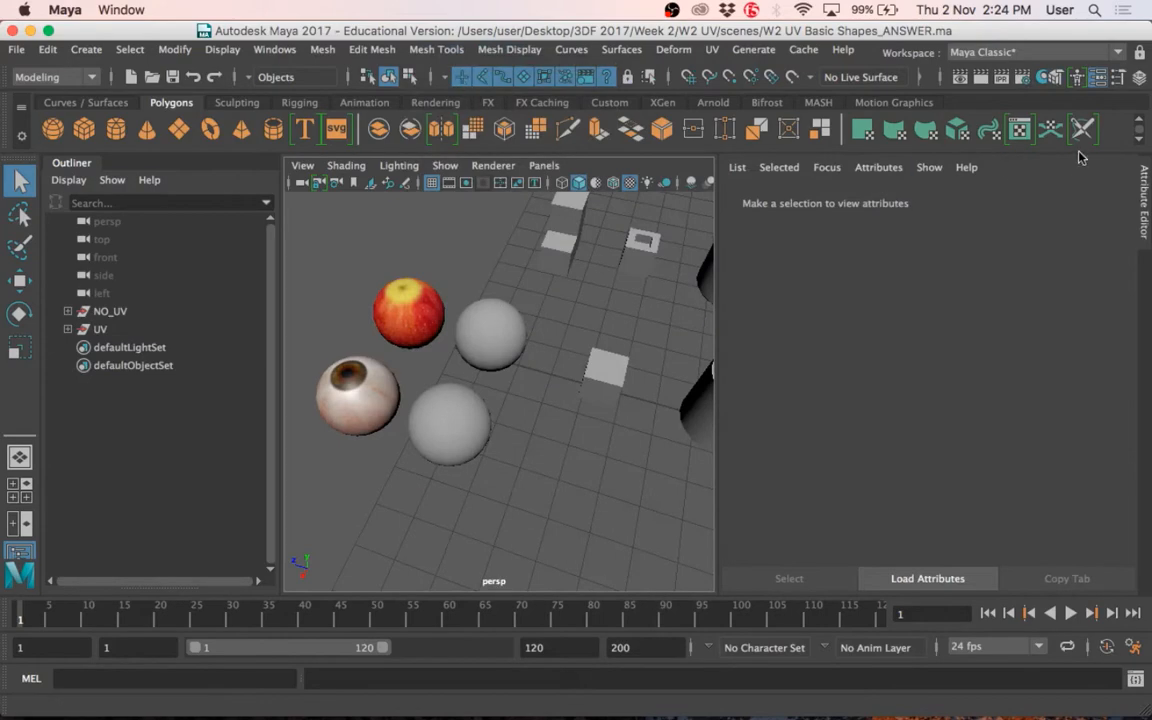
Hide the Attribute Editor to enlarge the perspective view, and look over the cylinders among the basic shapes.
left_click(1100, 78)
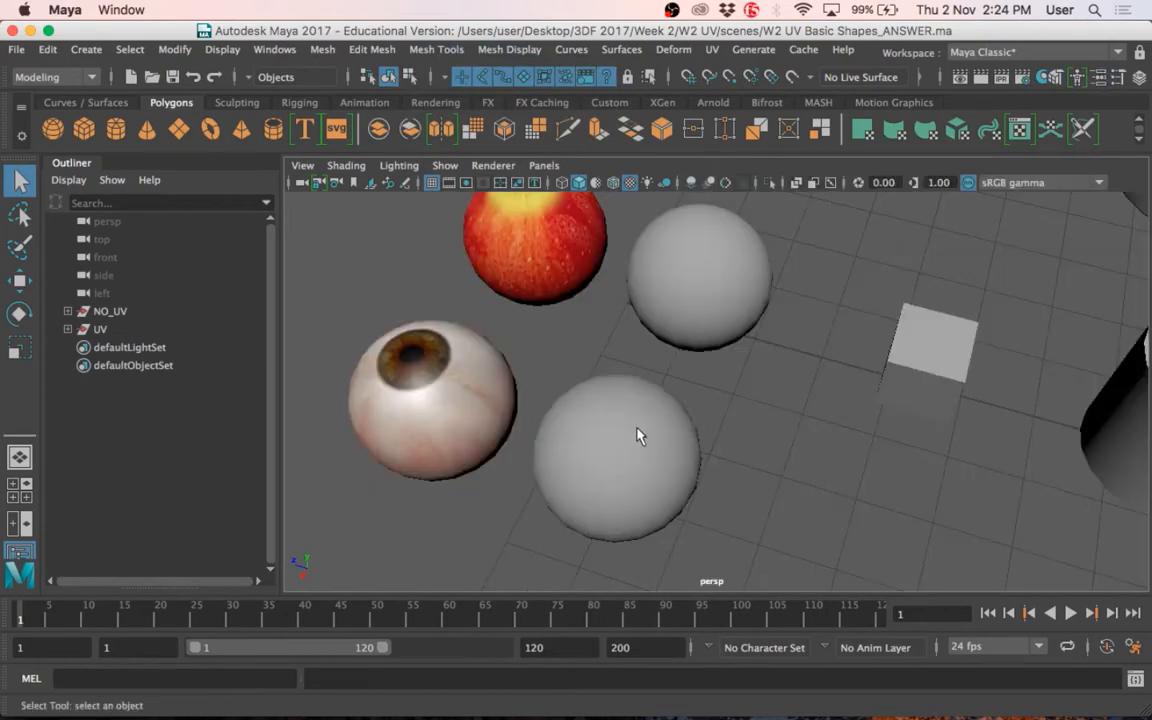
middle_click_drag(820, 330, 380, 463, "alt")
scroll(676, 419, "down", 6)
middle_click_drag(676, 419, 487, 422, "alt")
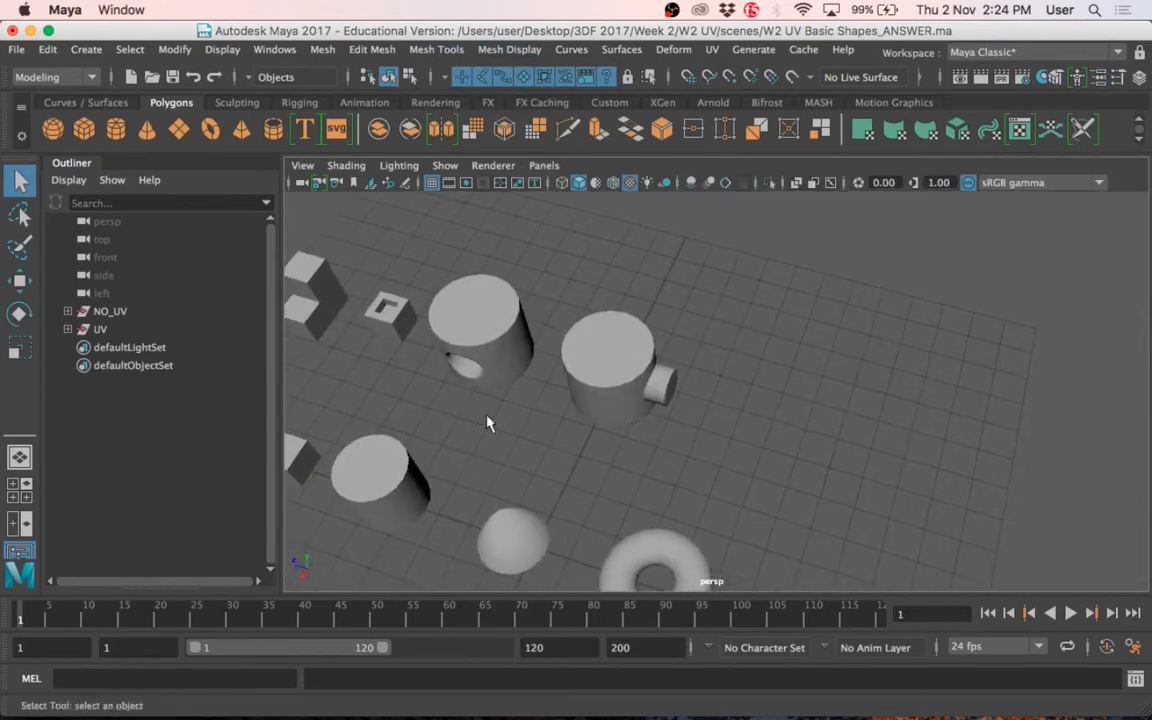
left_click_drag(487, 422, 587, 474, "alt")
middle_click_drag(587, 474, 678, 378, "alt")
left_click_drag(785, 360, 660, 364, "alt")
scroll(709, 357, "up", 5)
left_click(653, 339)
middle_click_drag(850, 343, 746, 478, "alt")
left_click_drag(746, 478, 735, 432, "alt")
left_click(803, 415)
left_click_drag(803, 415, 832, 316, "alt")
left_click_drag(610, 332, 624, 390, "alt")
Isolate the cylinder with the through-hole in the perspective view and bring the whole scene back.
left_click(586, 330)
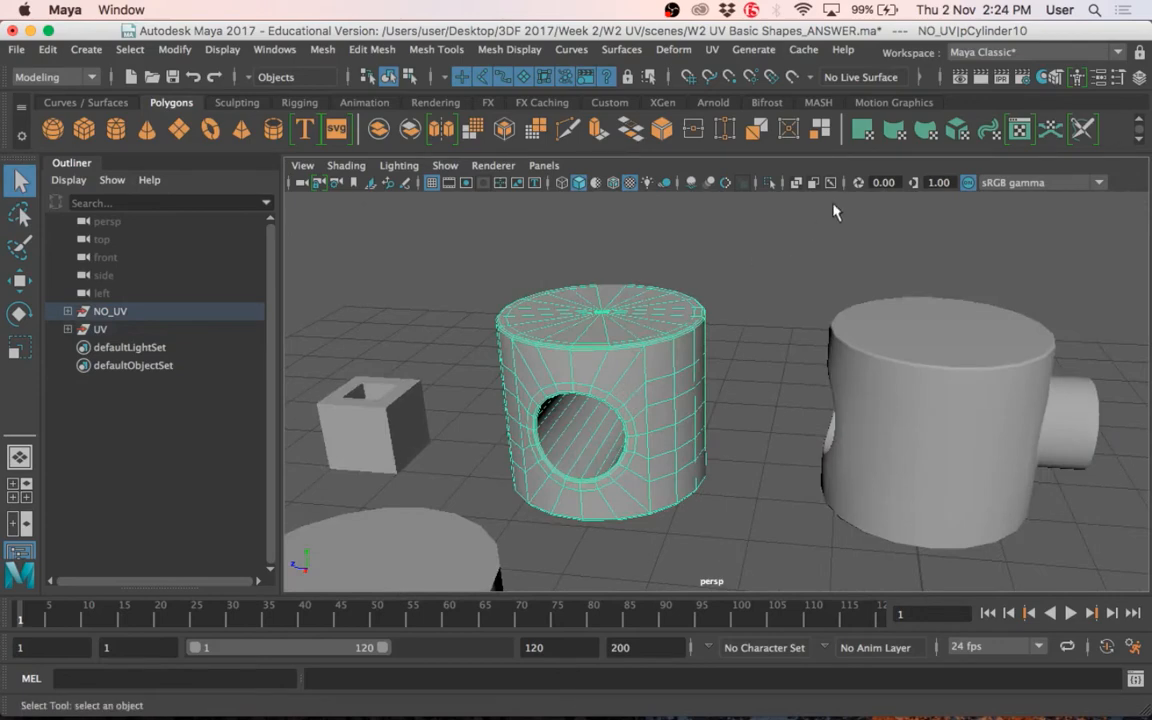
left_click(769, 182)
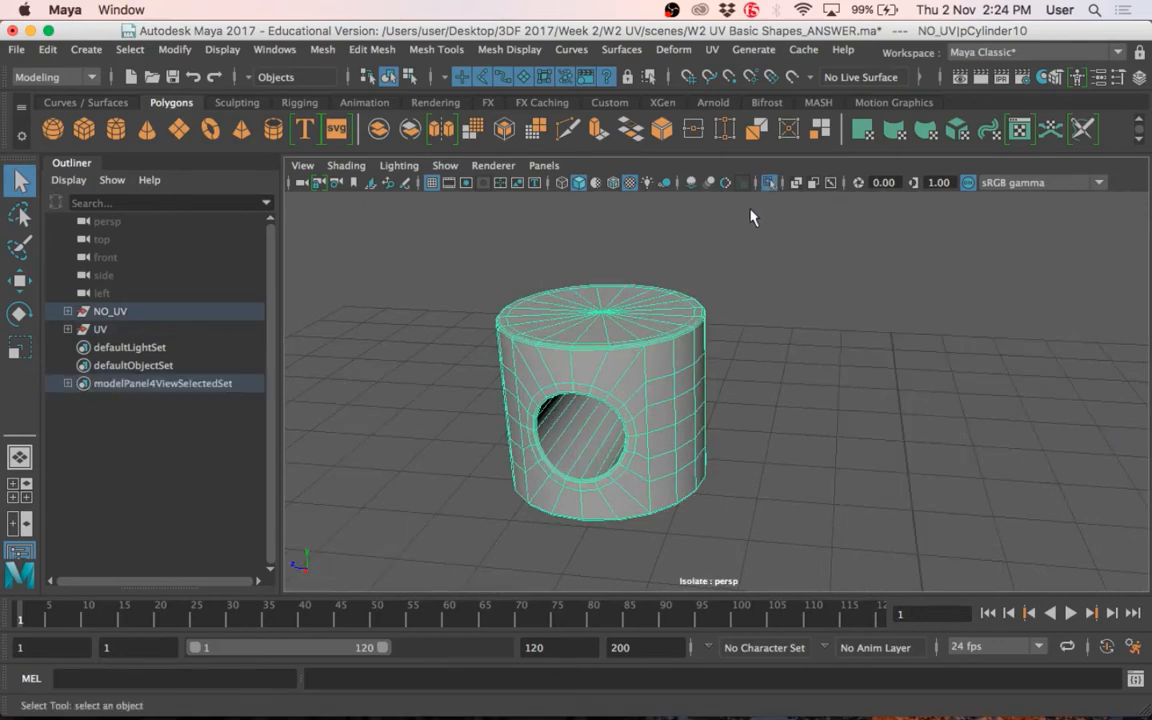
left_click(768, 184)
Examine the stepped block, hollow box and plain shapes around the cylinder with the hole.
scroll(687, 509, "down", 8)
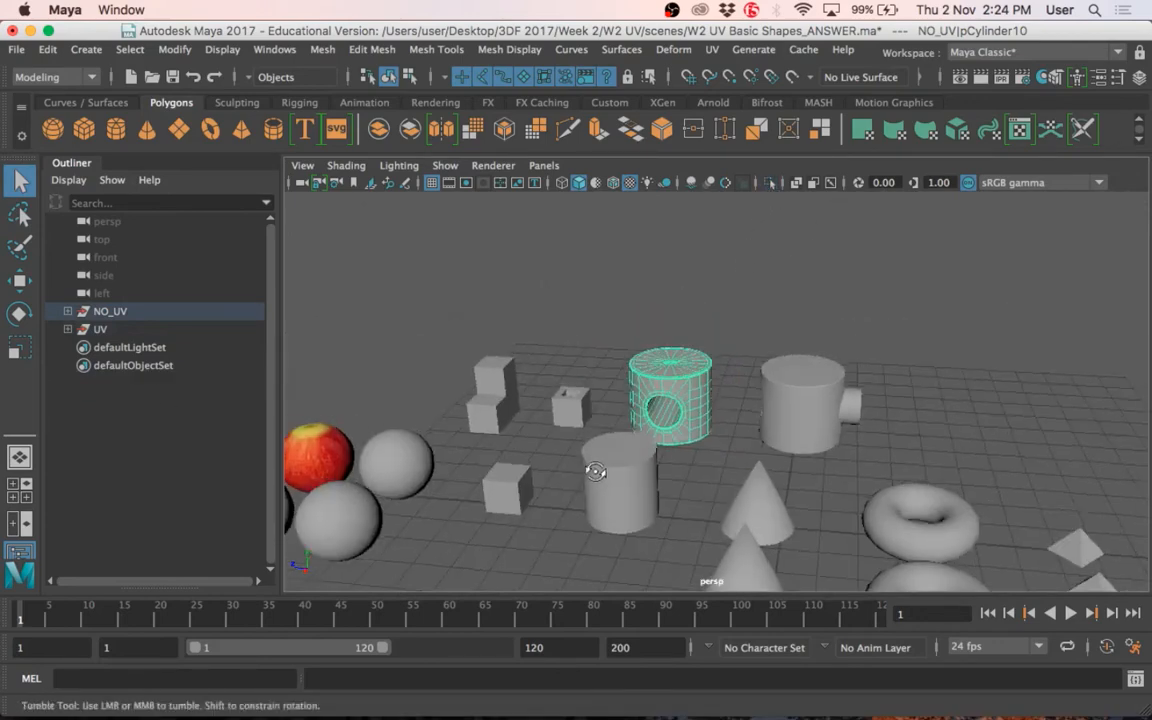
left_click_drag(594, 470, 694, 499, "alt")
middle_click_drag(694, 499, 685, 459, "alt")
scroll(692, 466, "up", 5)
scroll(685, 459, "down", 3)
left_click_drag(686, 466, 663, 475, "alt")
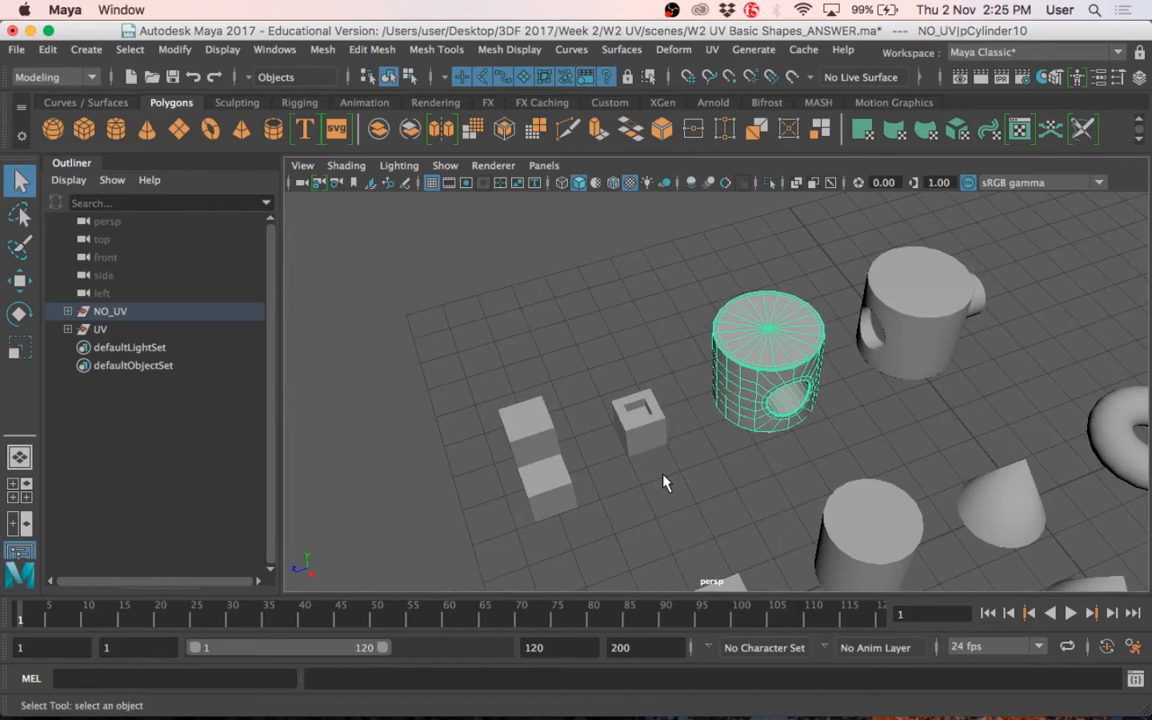
scroll(622, 496, "down", 4)
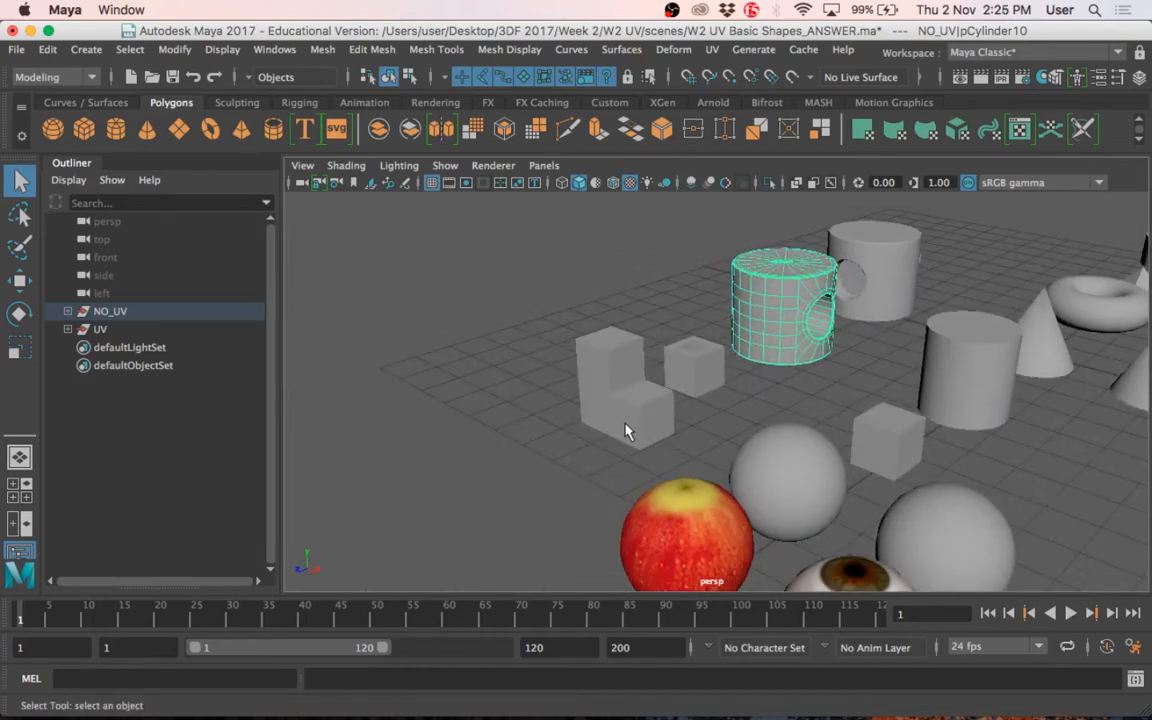
scroll(625, 432, "up", 4)
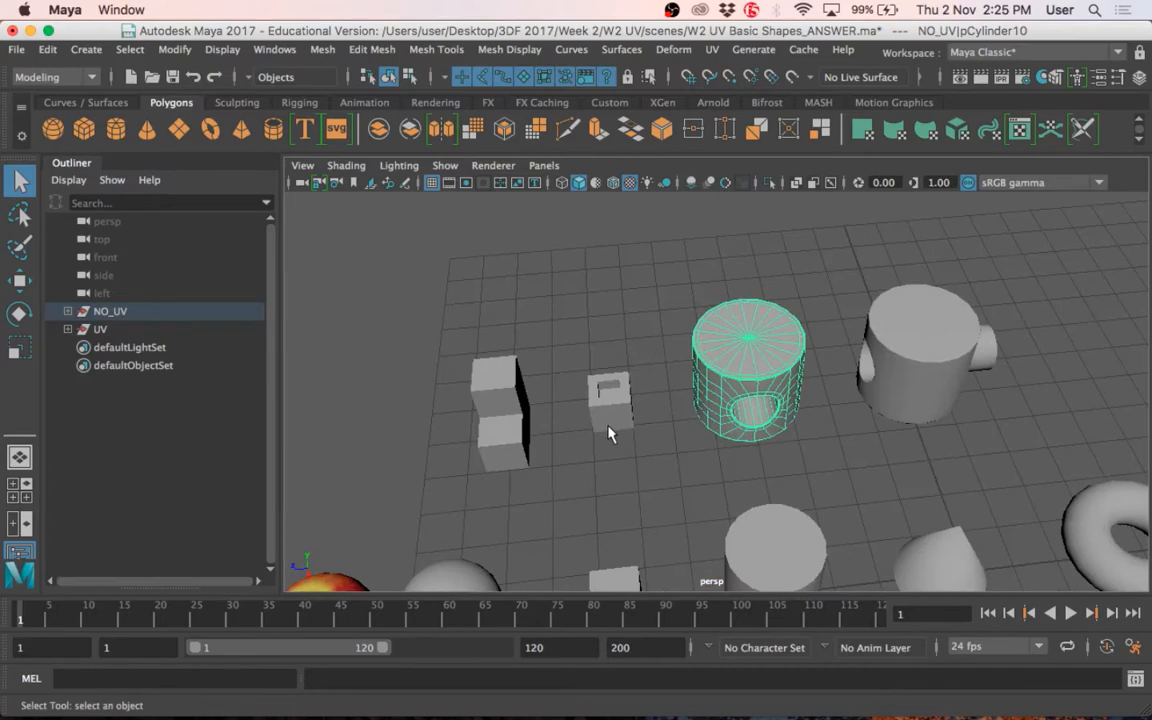
Select the UV group's cylinder with the side pipe and isolate it in the perspective view.
scroll(712, 346, "up", 5)
middle_click_drag(775, 372, 638, 458, "alt")
left_click_drag(590, 522, 877, 370, "alt")
middle_click_drag(877, 370, 635, 311, "alt")
left_click(635, 311)
left_click_drag(750, 355, 797, 340, "alt")
middle_click_drag(797, 340, 661, 341, "alt")
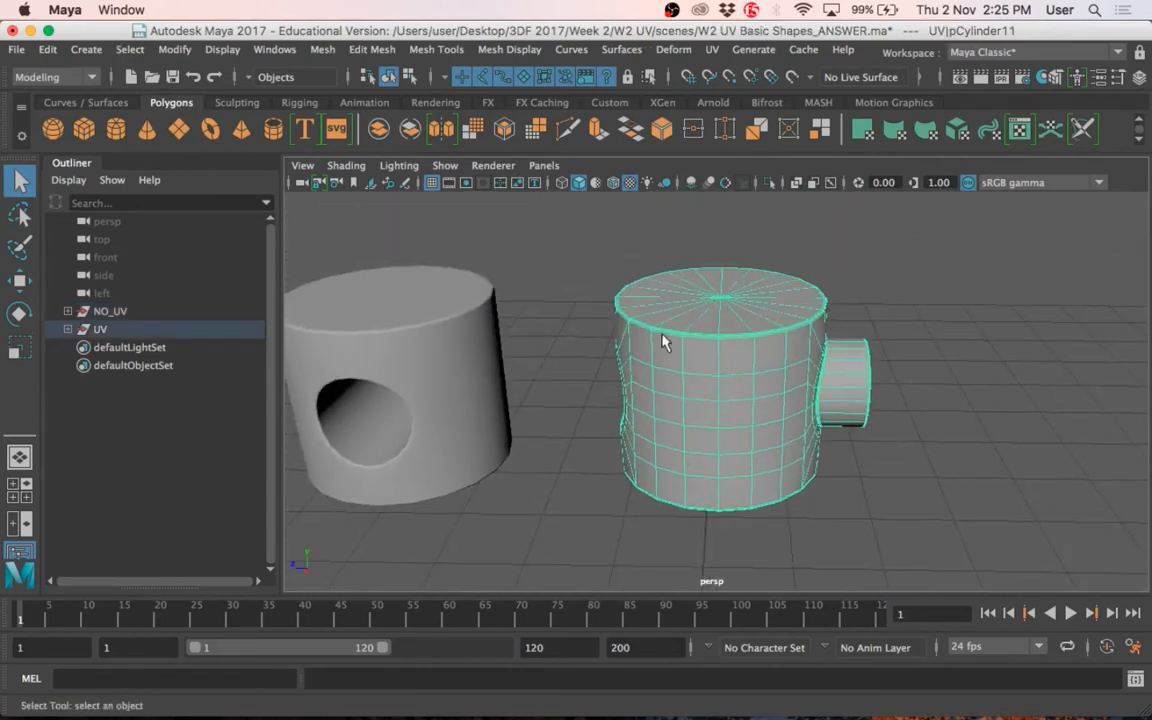
left_click(769, 182)
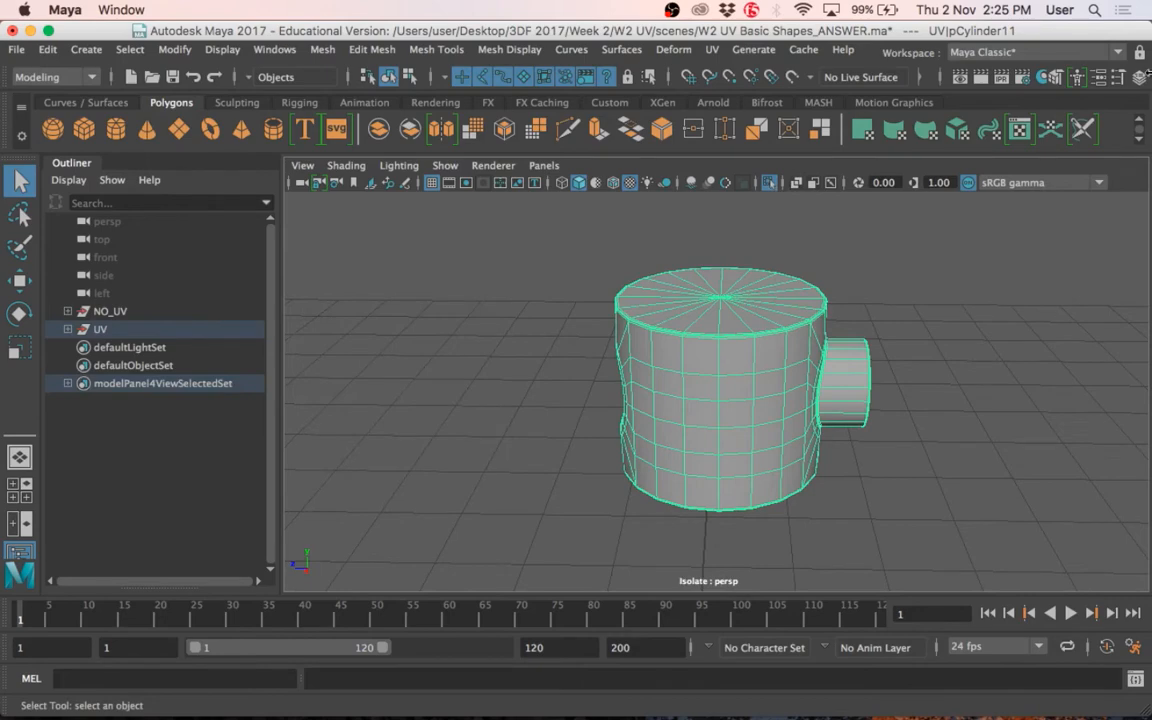
Open the UV Editor on the isolated cylinder's UV layout and narrow its window to uncover the model.
left_click(1140, 77)
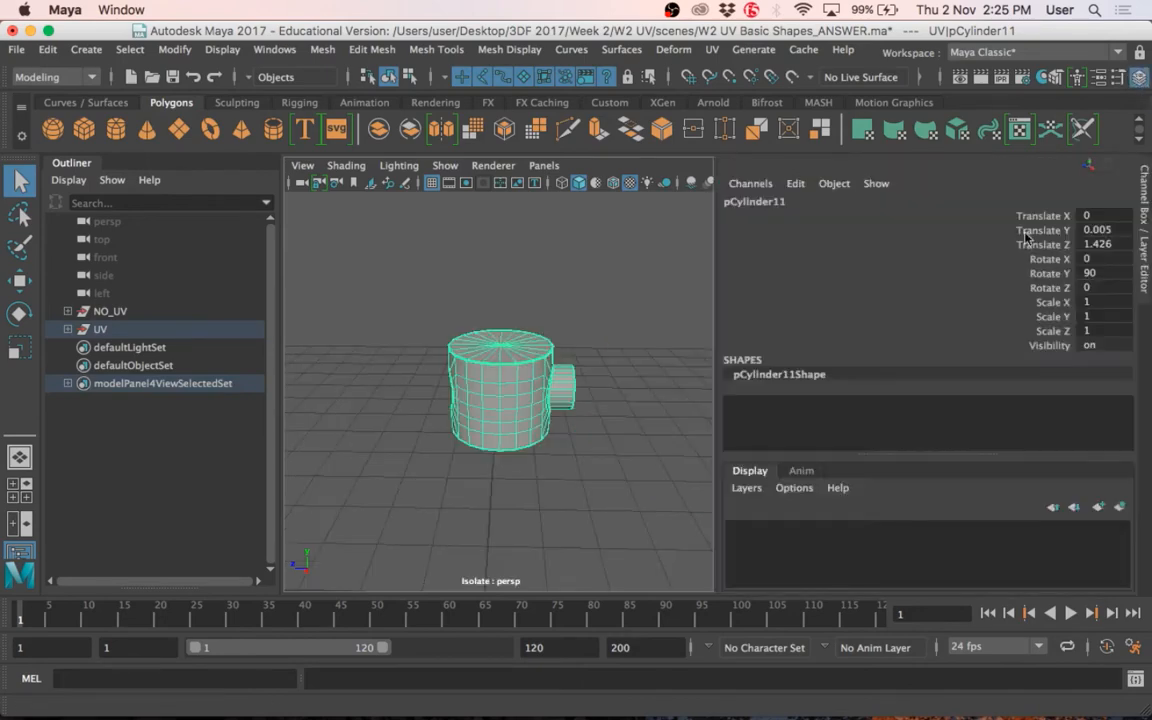
left_click(1143, 79)
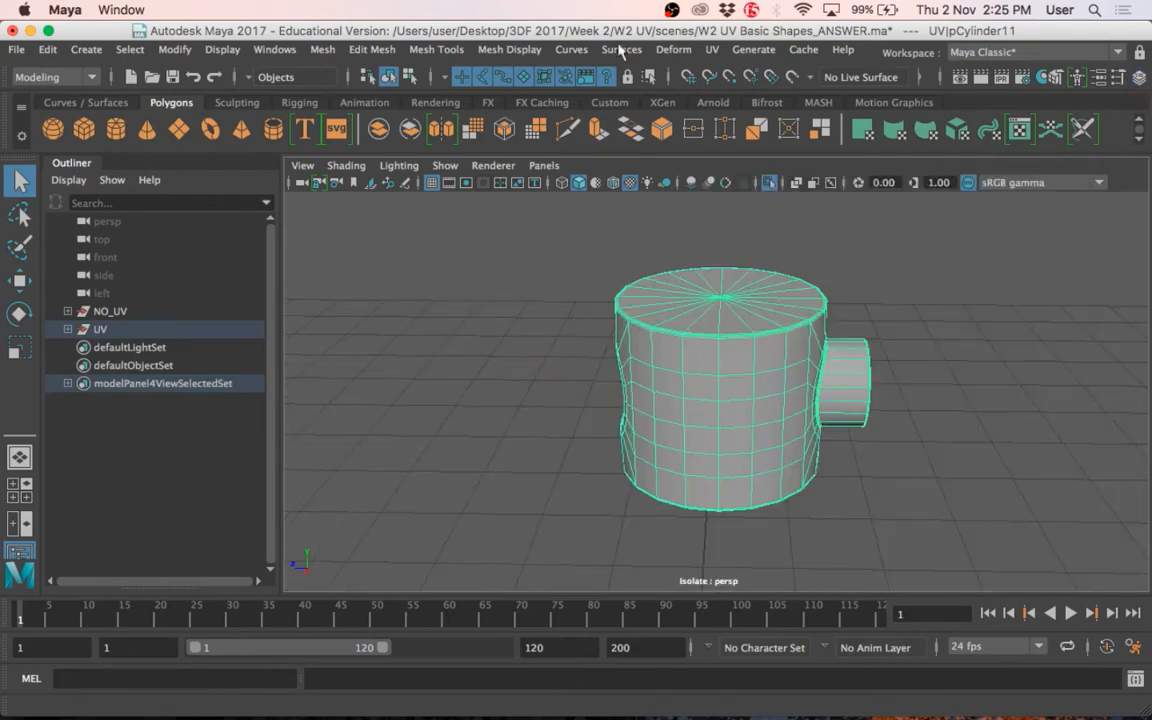
left_click(1018, 138)
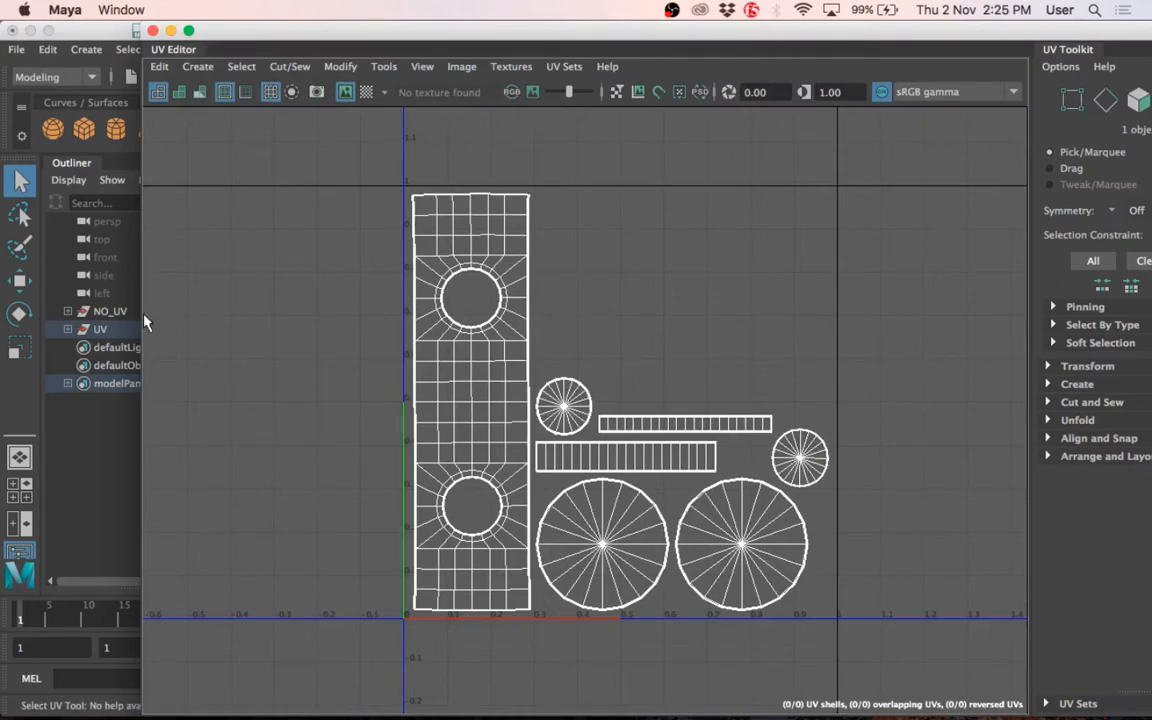
left_click_drag(143, 316, 1058, 307)
Hide the UV group and turn off isolation to show the shapes of the NO_UV group.
left_click(204, 324)
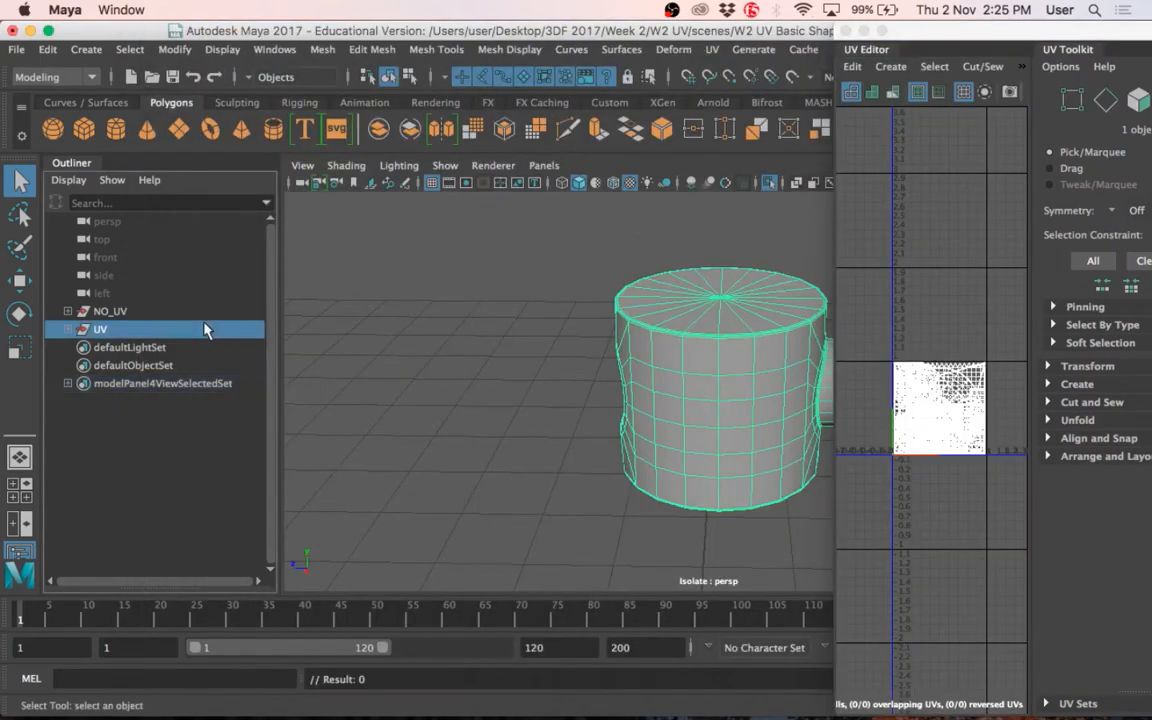
key("h")
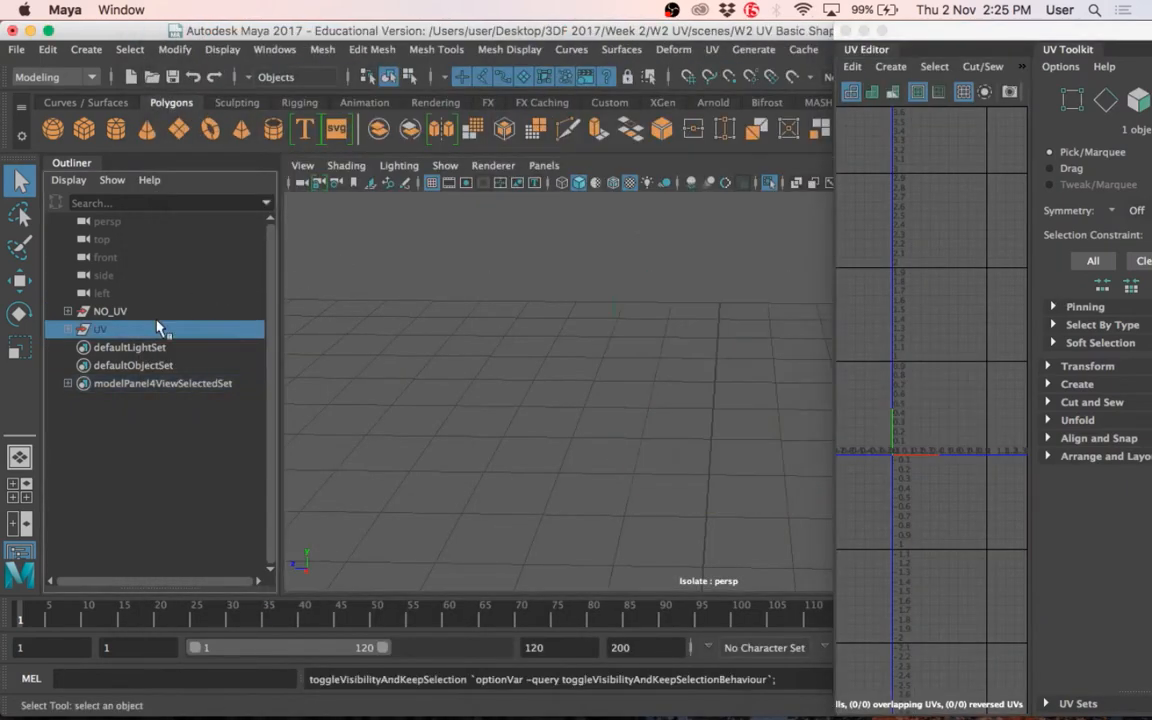
left_click(150, 311)
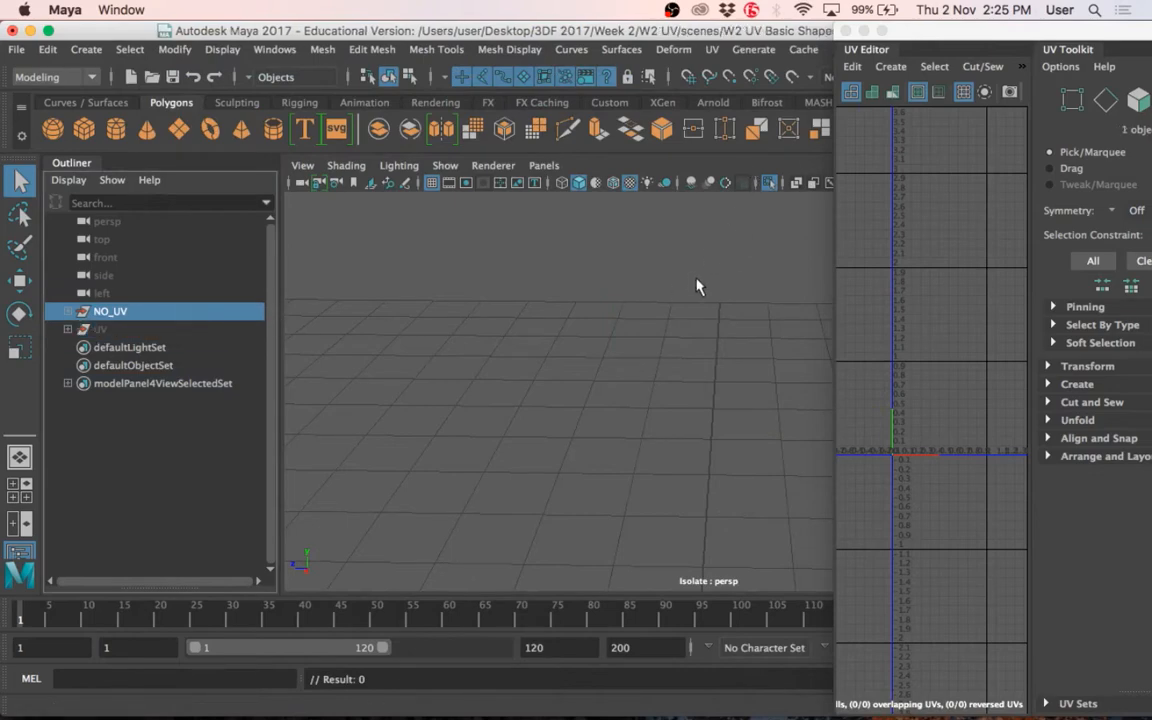
scroll(697, 281, "down", 3)
left_click(764, 182)
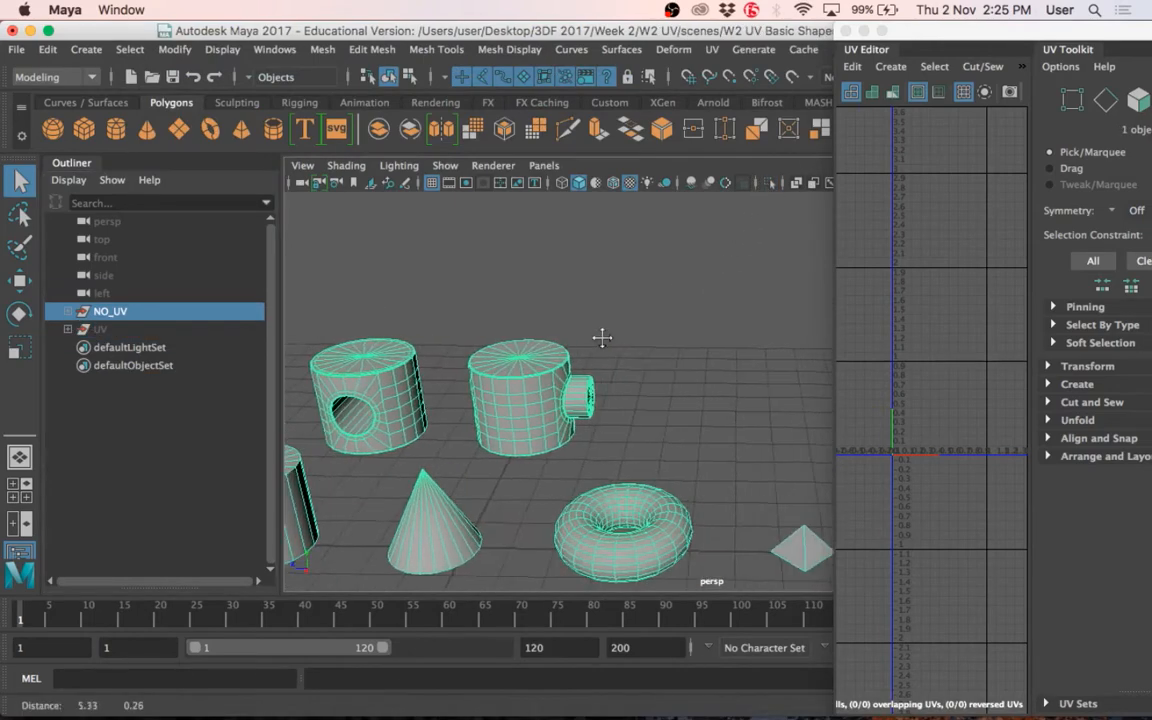
Select the NO_UV cylinder with the side pipe and move the UV Editor window down, clear of the model.
left_click(561, 368)
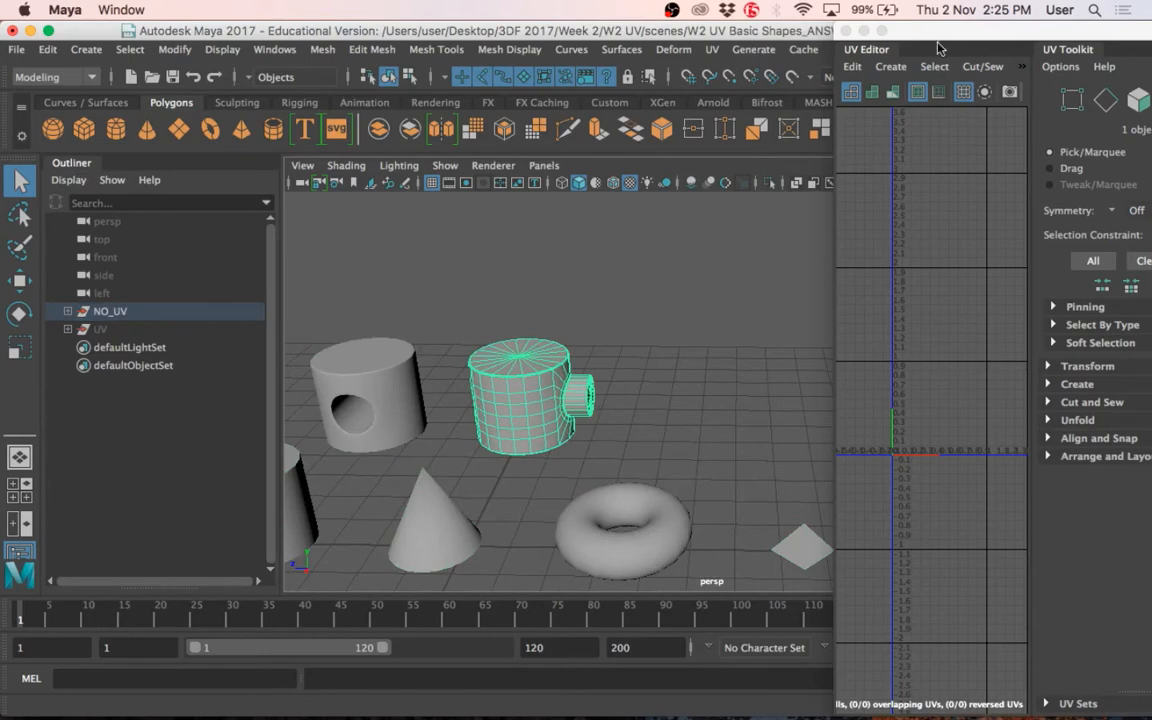
left_click_drag(941, 31, 946, 442)
scroll(362, 323, "up", 5)
middle_click_drag(381, 319, 646, 319, "alt")
left_click_drag(646, 319, 614, 339, "alt")
scroll(637, 327, "down", 3)
scroll(614, 339, "down", 2)
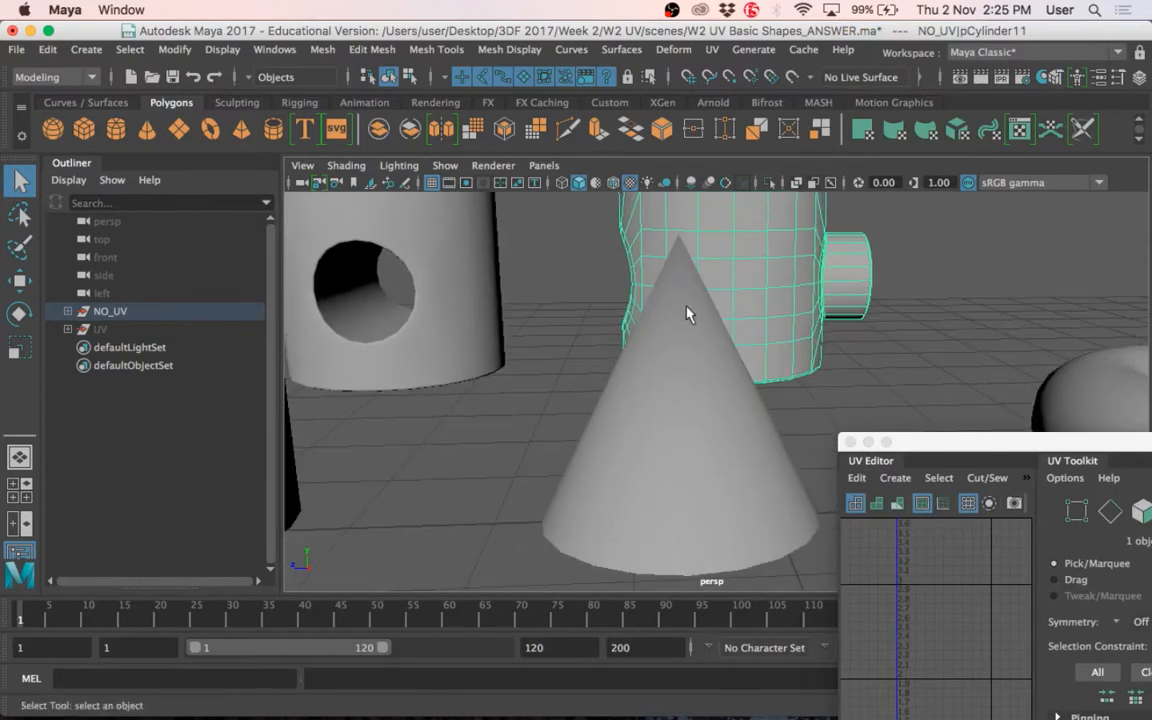
left_click_drag(686, 313, 672, 346, "alt")
scroll(815, 285, "up", 3)
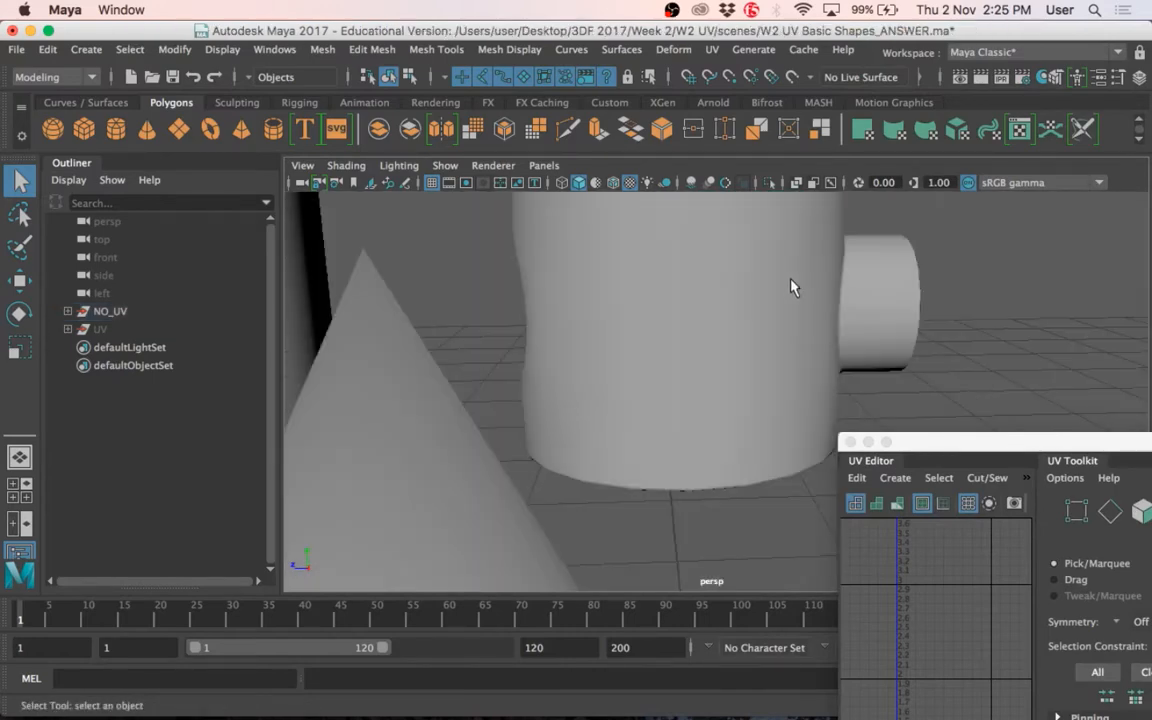
left_click_drag(790, 283, 717, 349, "alt")
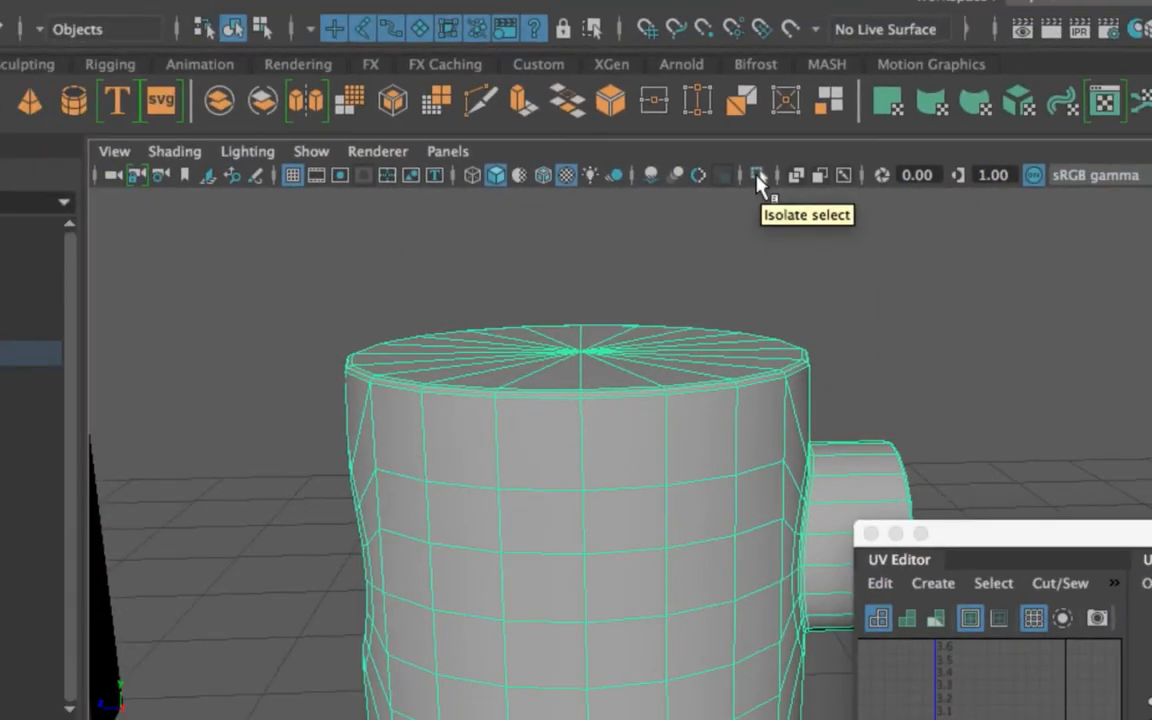
Toggle the isolation of the selected cylinder on and back off.
left_click(757, 178)
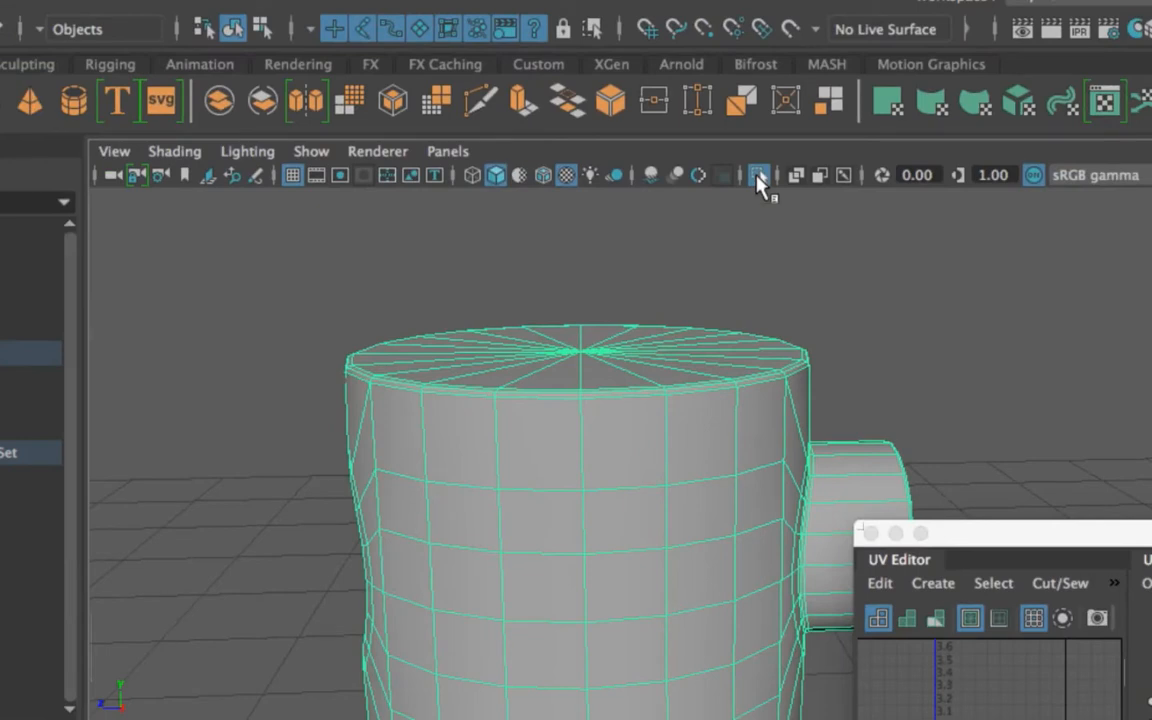
left_click(757, 178)
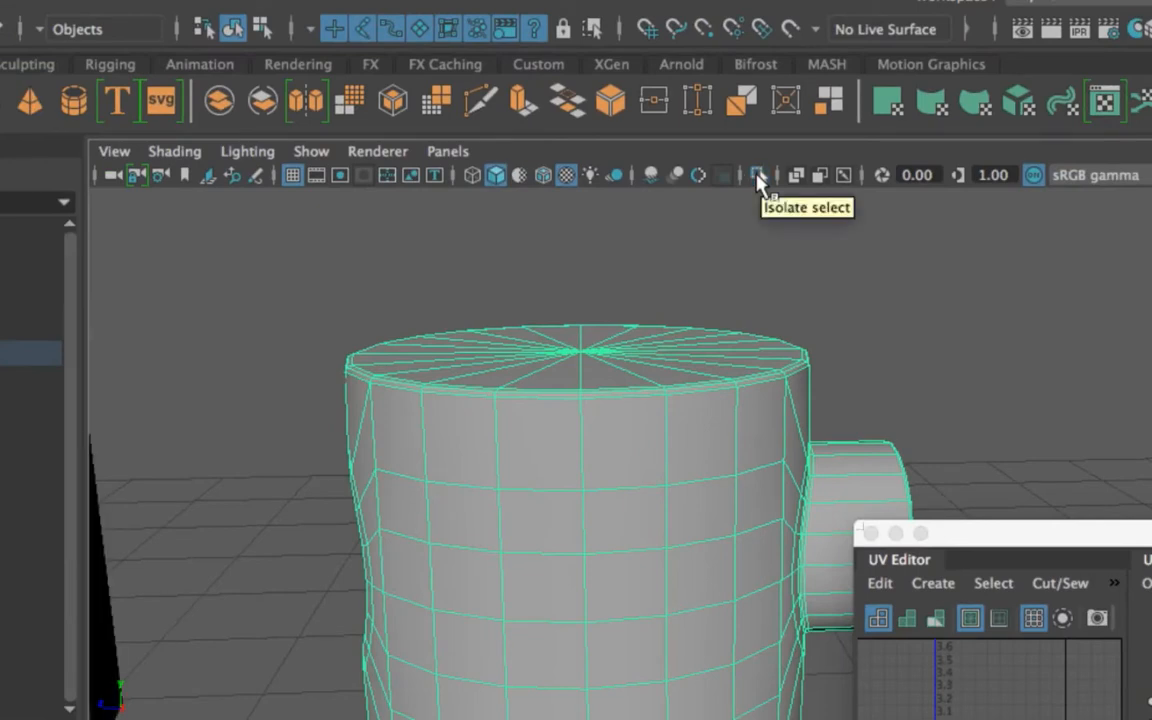
Isolate a selection of the cylinder's faces in face mode, and return to object mode with the whole scene shown.
right_click_drag(689, 373, 694, 285)
left_click_drag(694, 285, 632, 365, "alt")
middle_click_drag(632, 365, 490, 297, "alt")
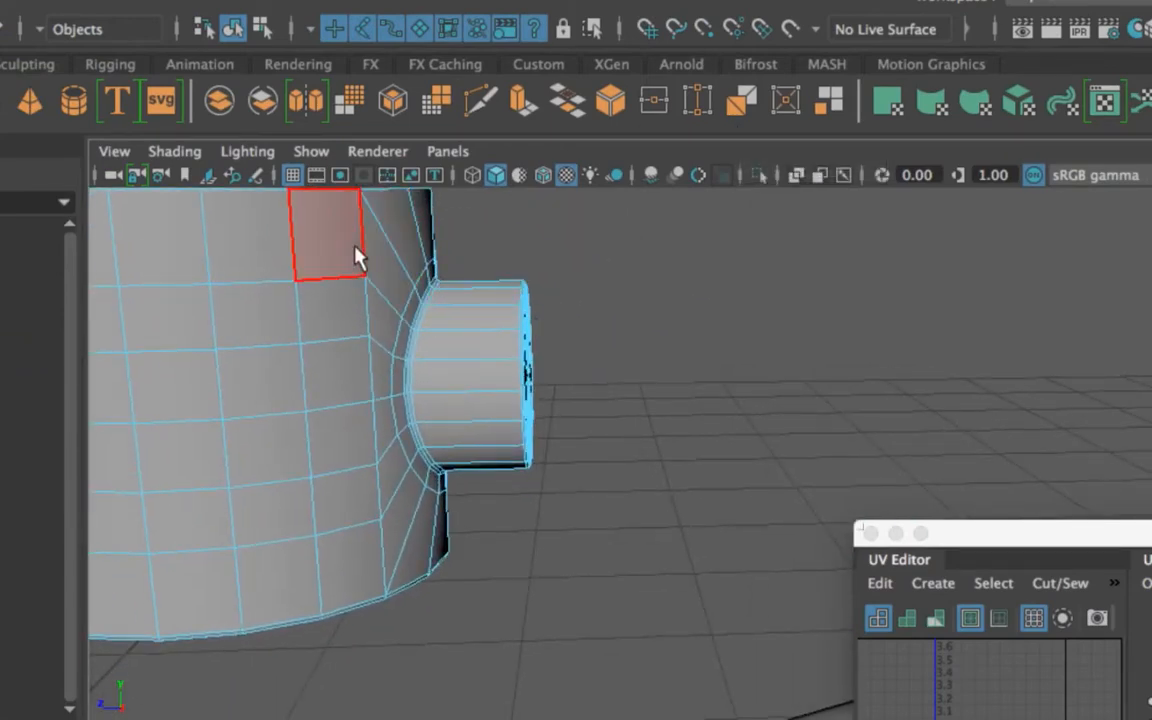
left_click_drag(354, 245, 617, 497)
middle_click_drag(550, 436, 582, 465, "alt")
scroll(582, 465, "down", 5)
left_click_drag(640, 532, 679, 512, "alt")
scroll(640, 525, "up", 4)
left_click(758, 178)
left_click_drag(707, 368, 681, 455, "alt")
right_click_drag(680, 207, 752, 164)
left_click(805, 264)
left_click(760, 177)
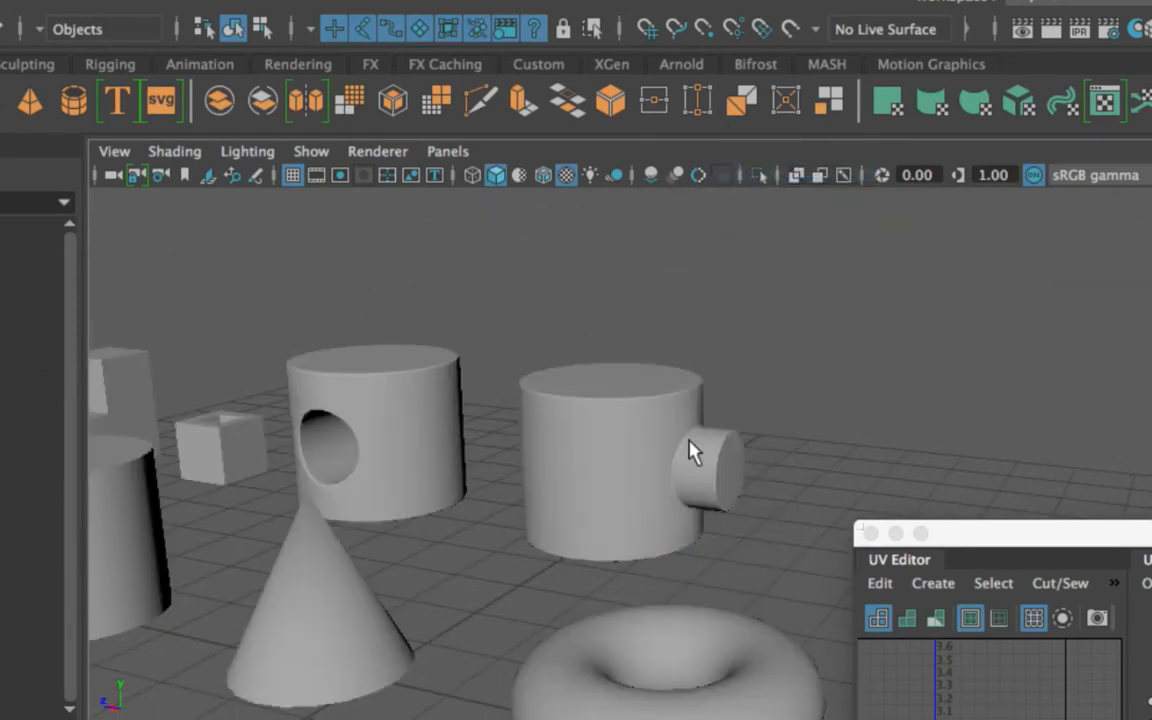
Isolate the whole NO_UV cylinder with the side pipe in object mode.
left_click_drag(689, 443, 668, 453, "alt")
left_click(668, 453)
left_click(760, 177)
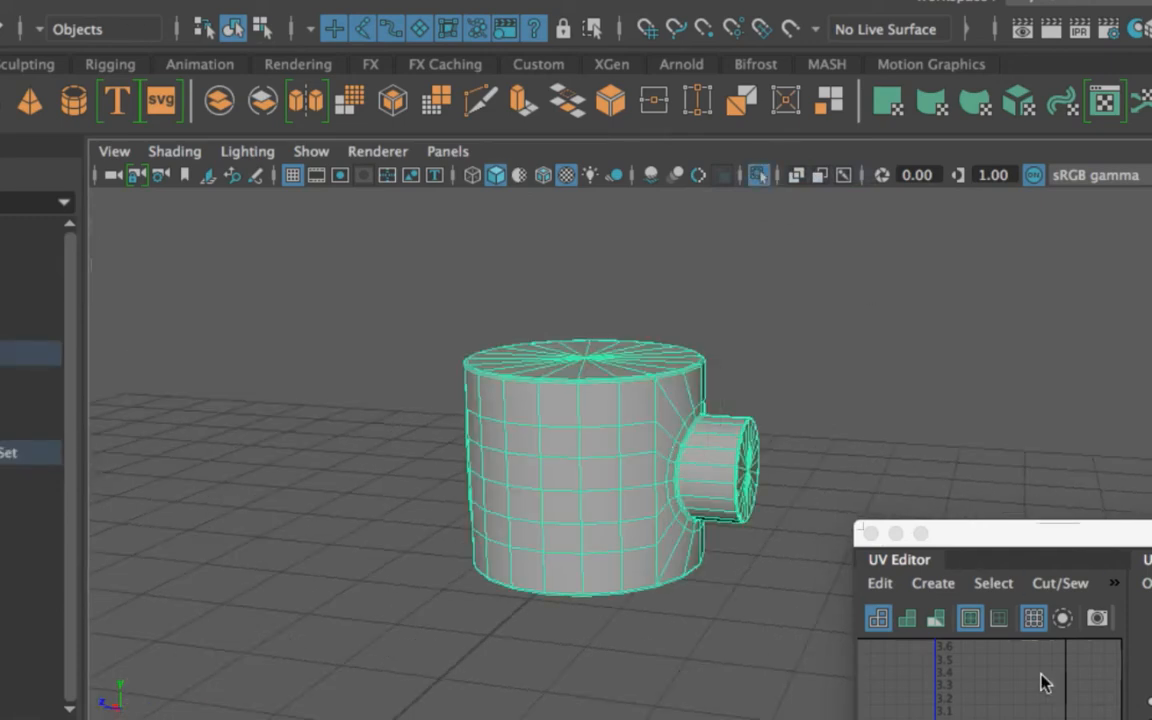
Place the UV Editor window beside the perspective view, widen it, and frame the isolated cylinder next to it.
left_click_drag(1042, 521, 714, 40)
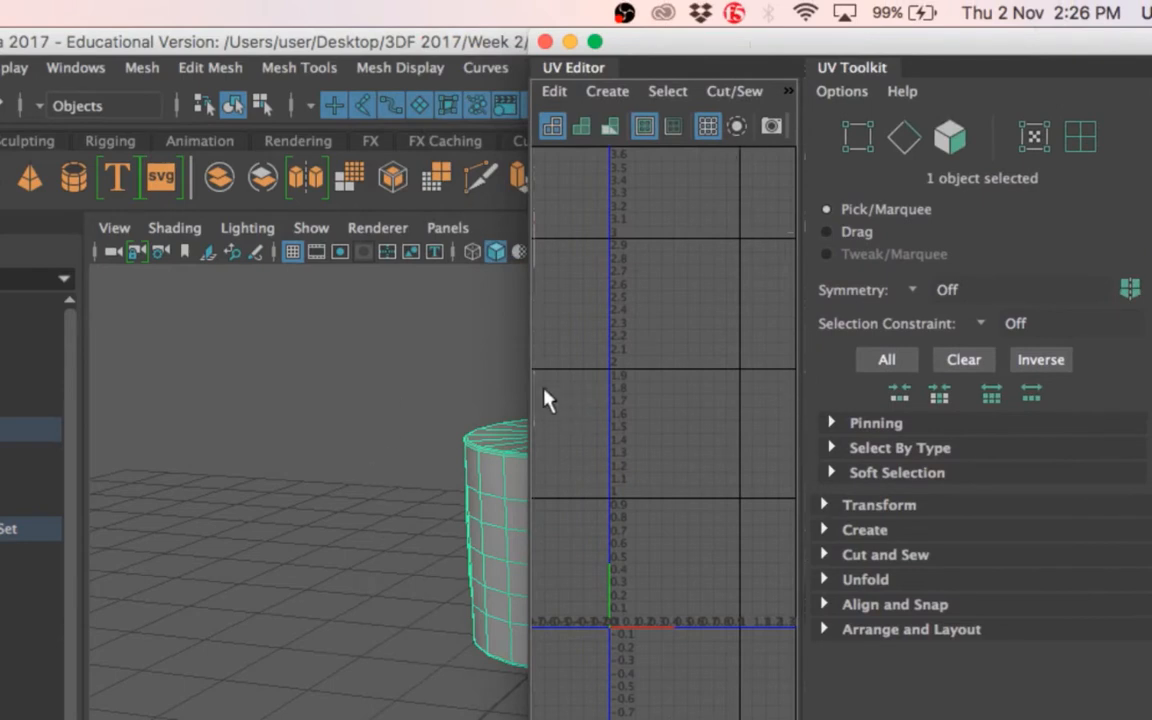
left_click_drag(529, 388, 447, 381)
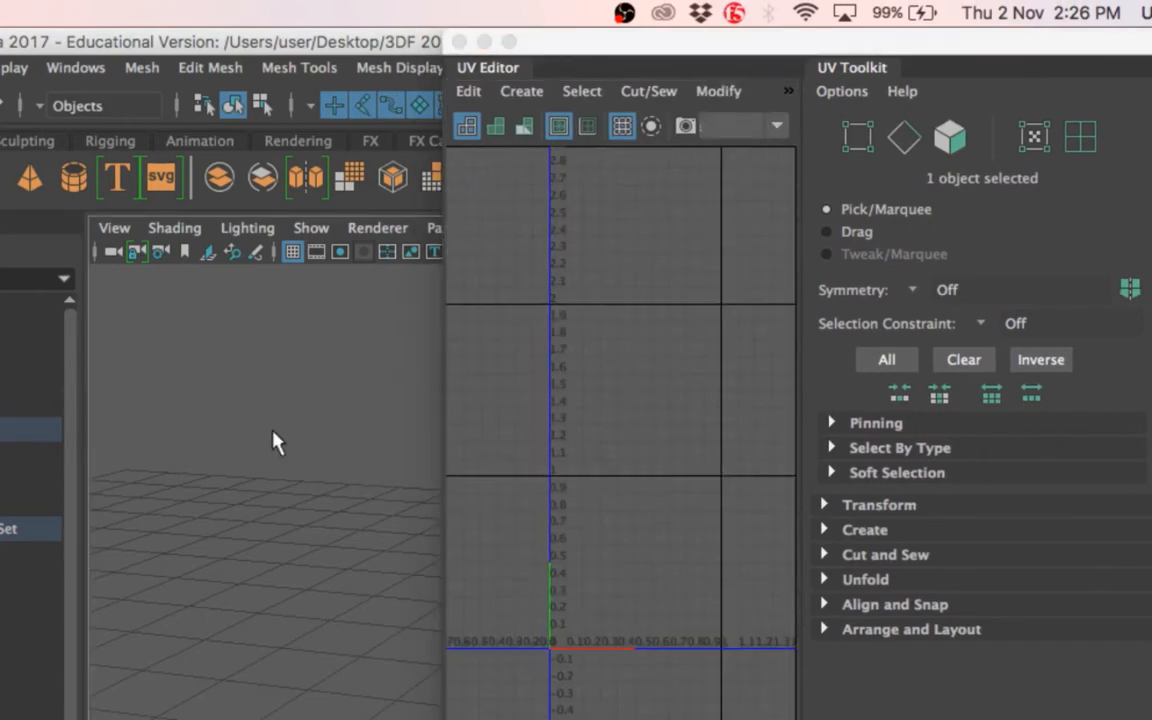
key("f")
middle_click_drag(94, 401, 34, 394, "alt")
scroll(327, 475, "down", 3)
middle_click_drag(356, 471, 214, 455, "alt")
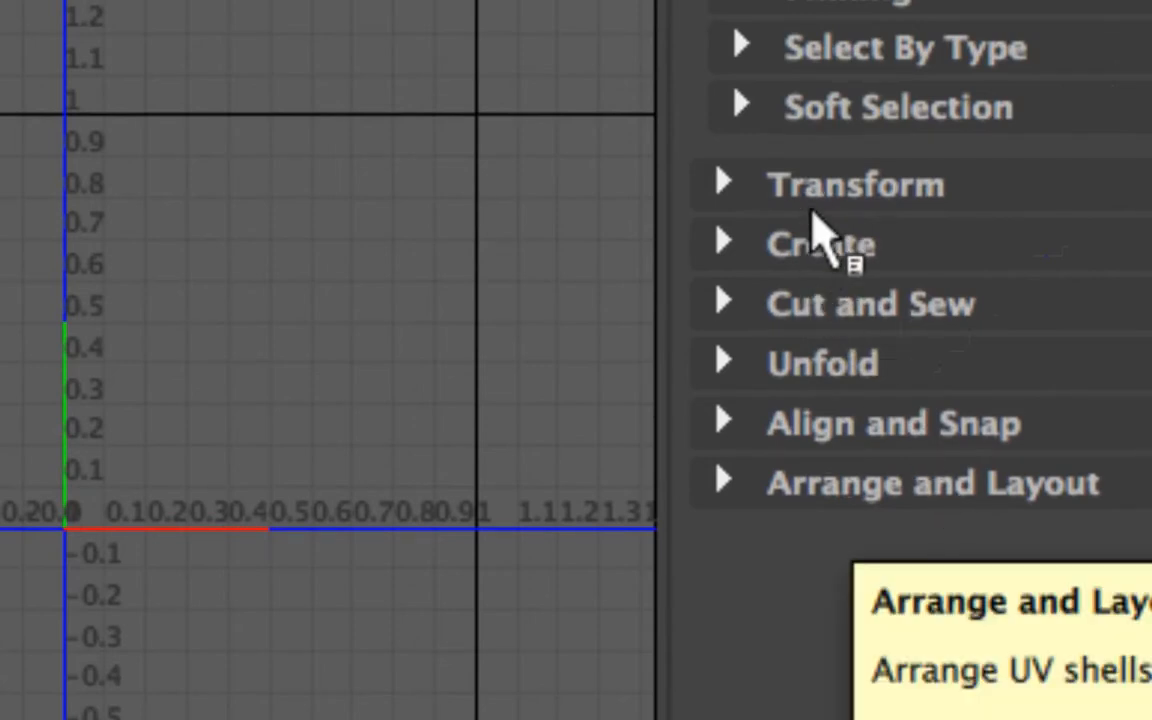
Reset the planar UV mapping options to their default settings and close the options window.
left_click(801, 250)
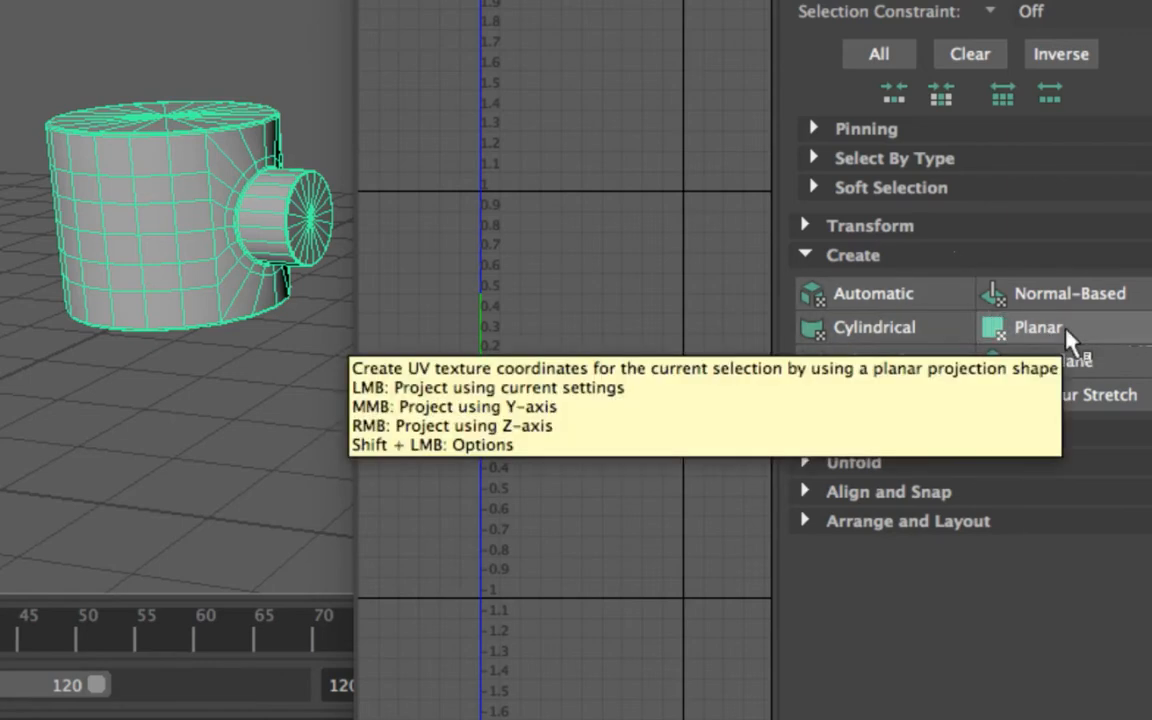
left_click(1068, 340, "shift")
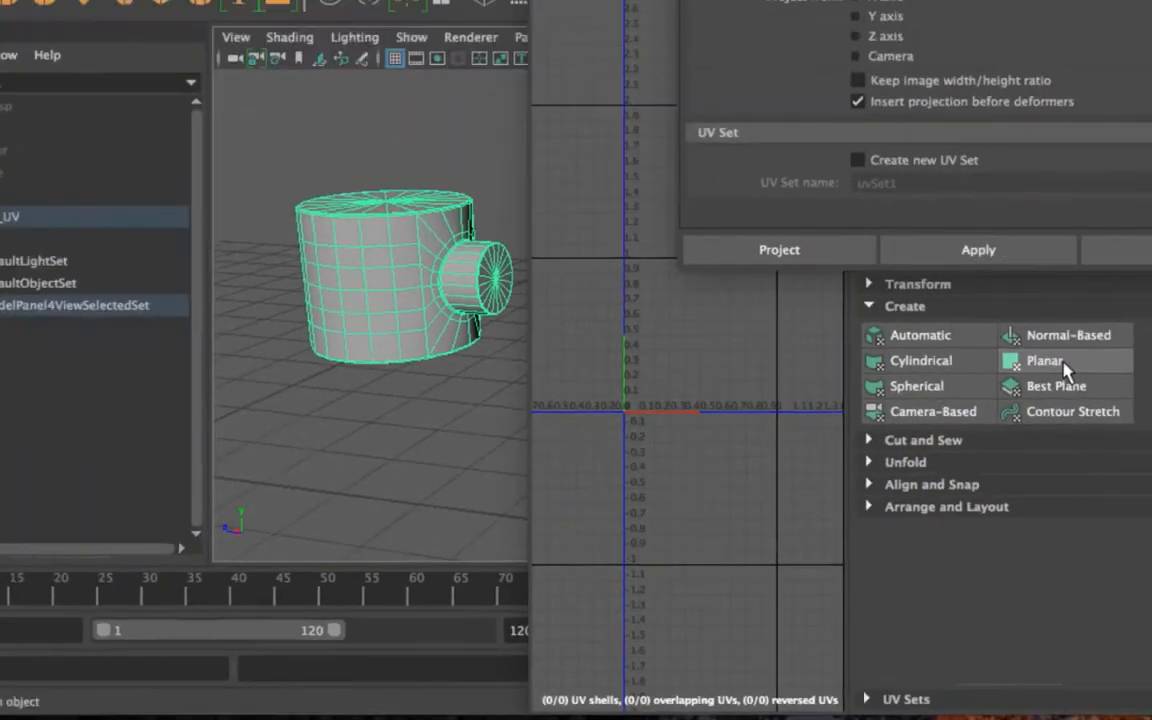
left_click(678, 50)
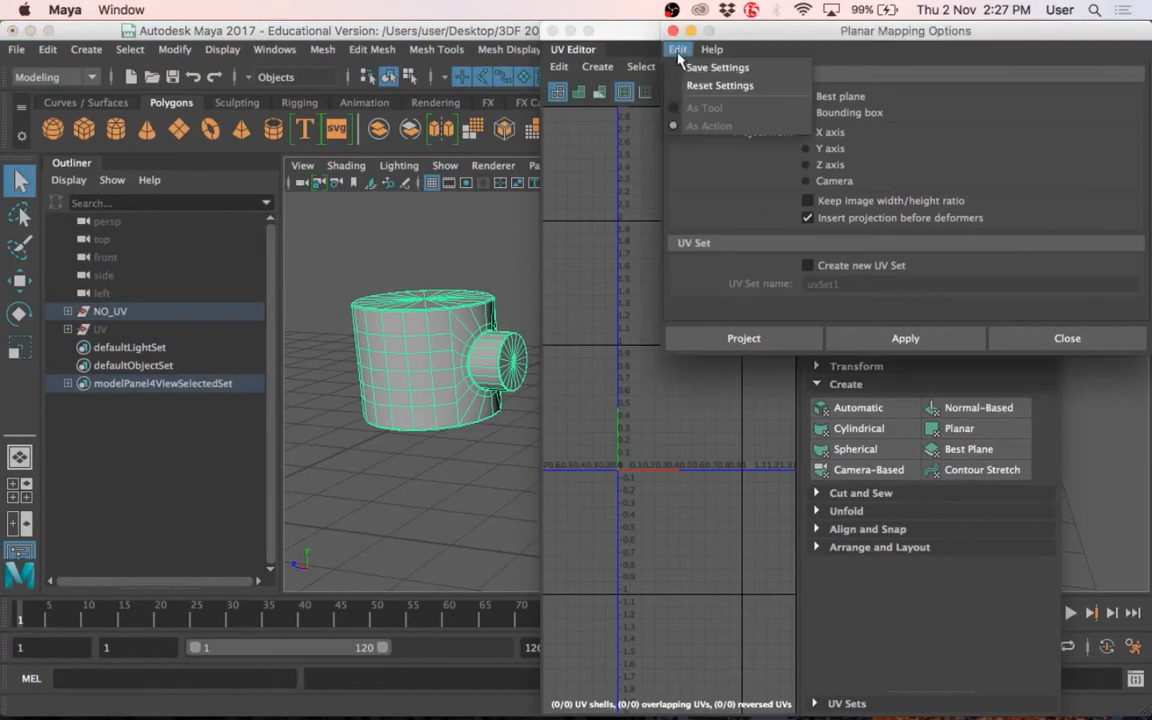
left_click(718, 85)
left_click(673, 31)
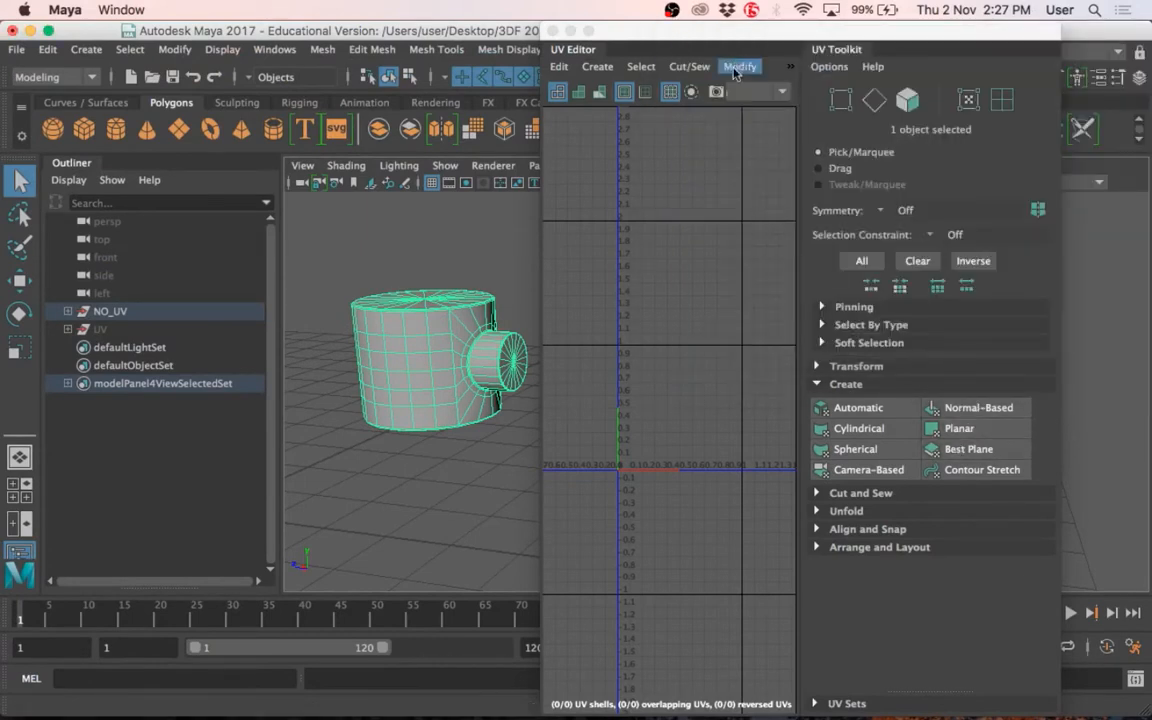
left_click(965, 432, "shift")
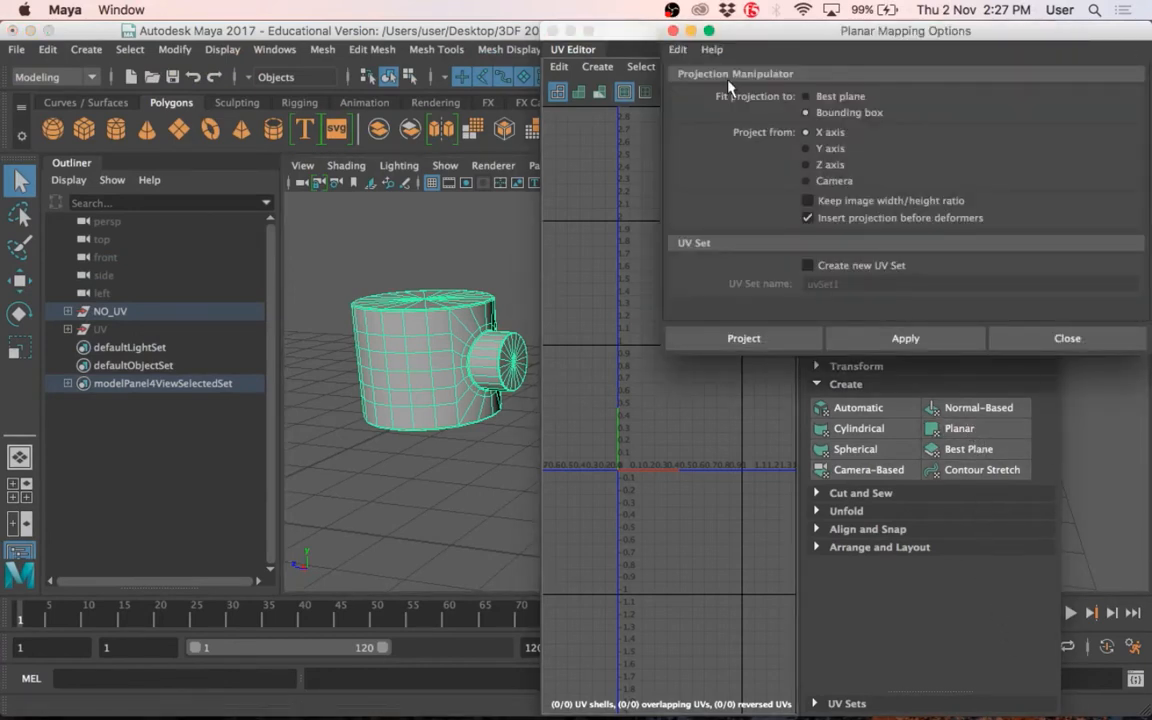
left_click(677, 50)
left_click(697, 89)
left_click(673, 31)
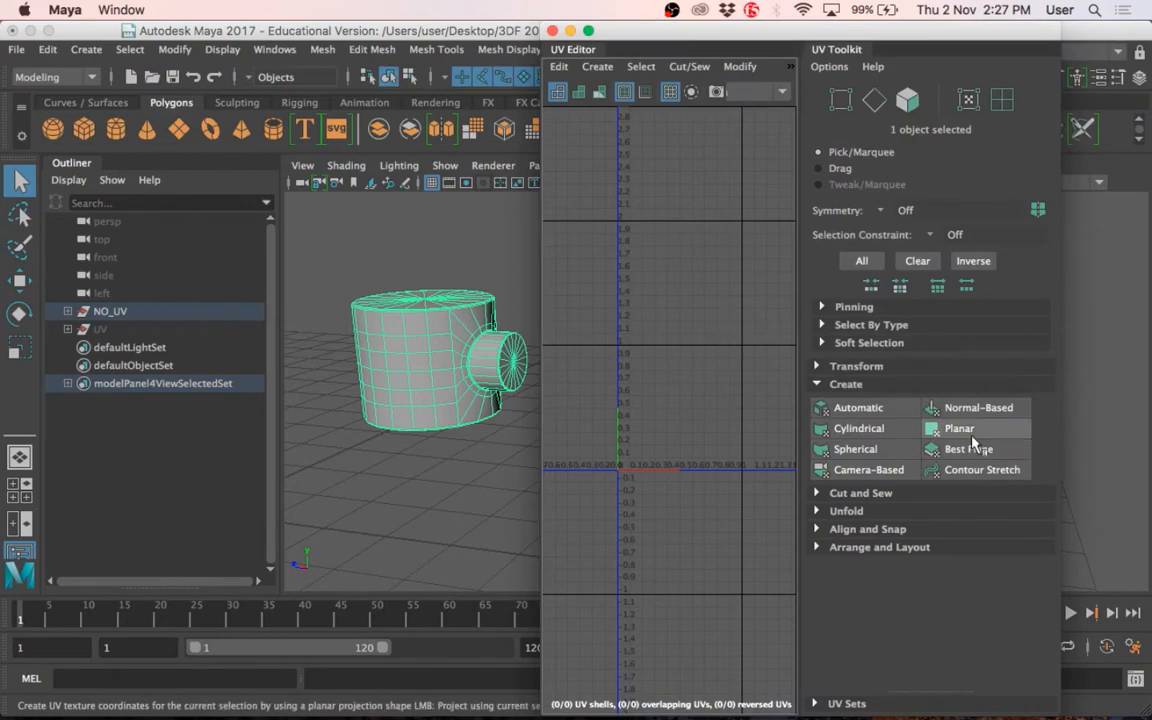
Examine the cylinder and its side pipe from several angles in the perspective view.
left_click_drag(673, 24, 882, 50)
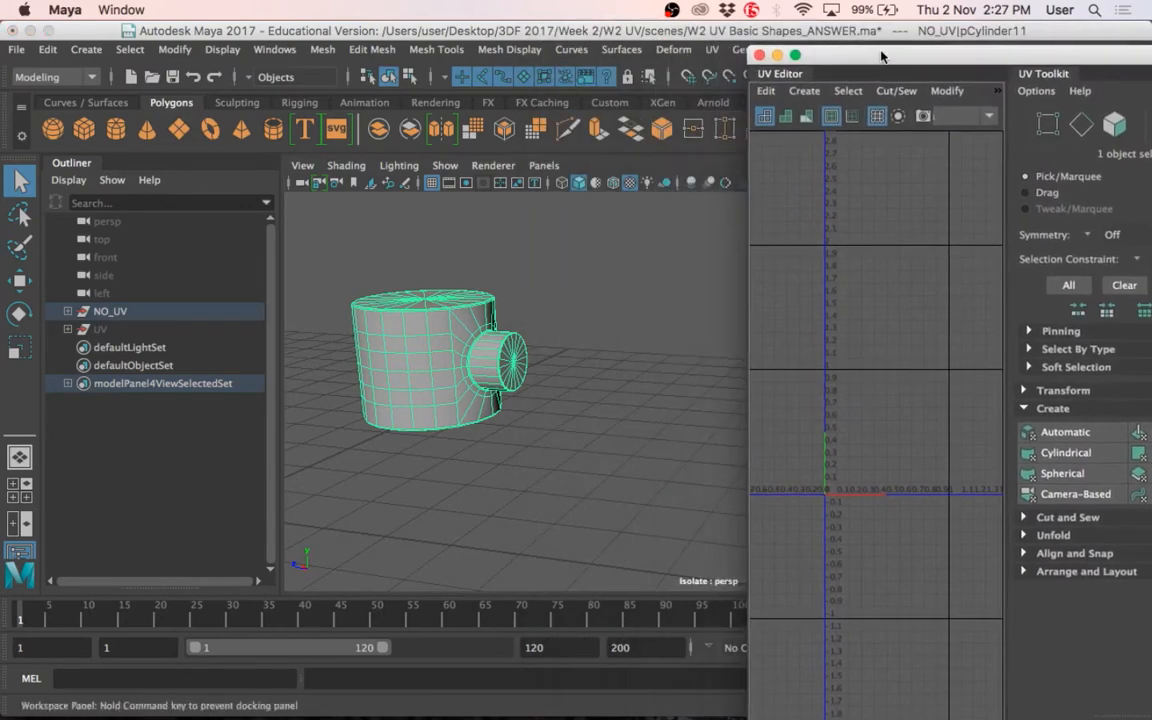
left_click_drag(380, 488, 528, 436, "alt")
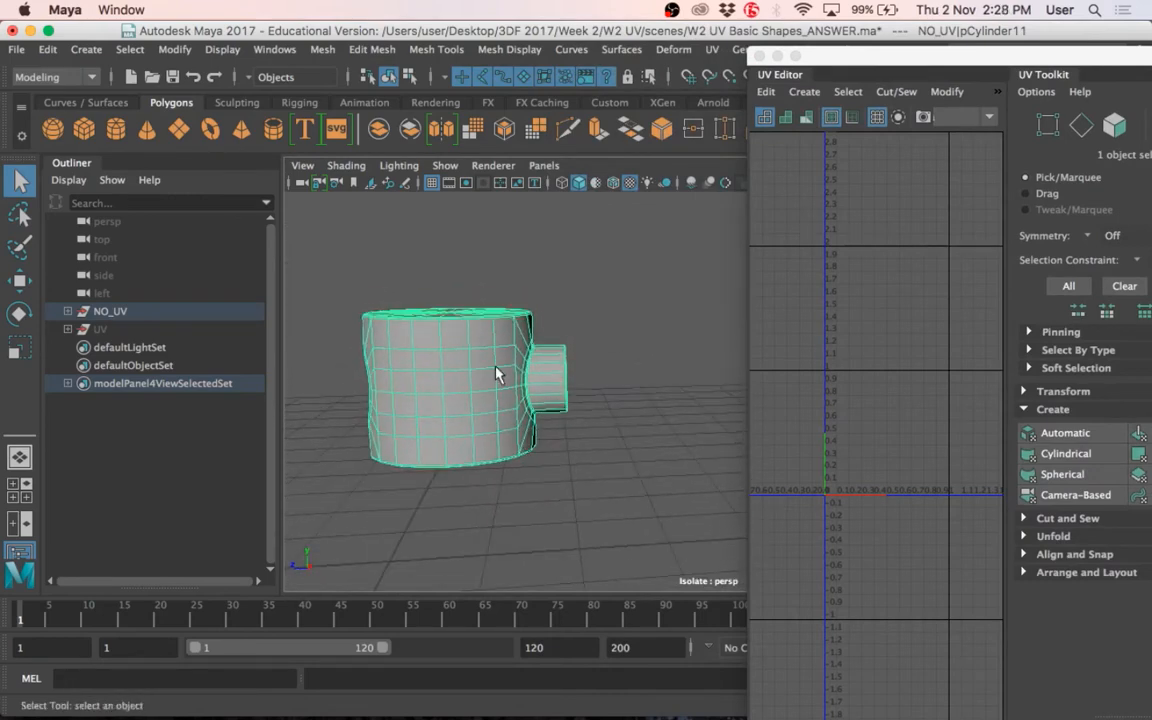
left_click_drag(498, 374, 606, 297, "alt")
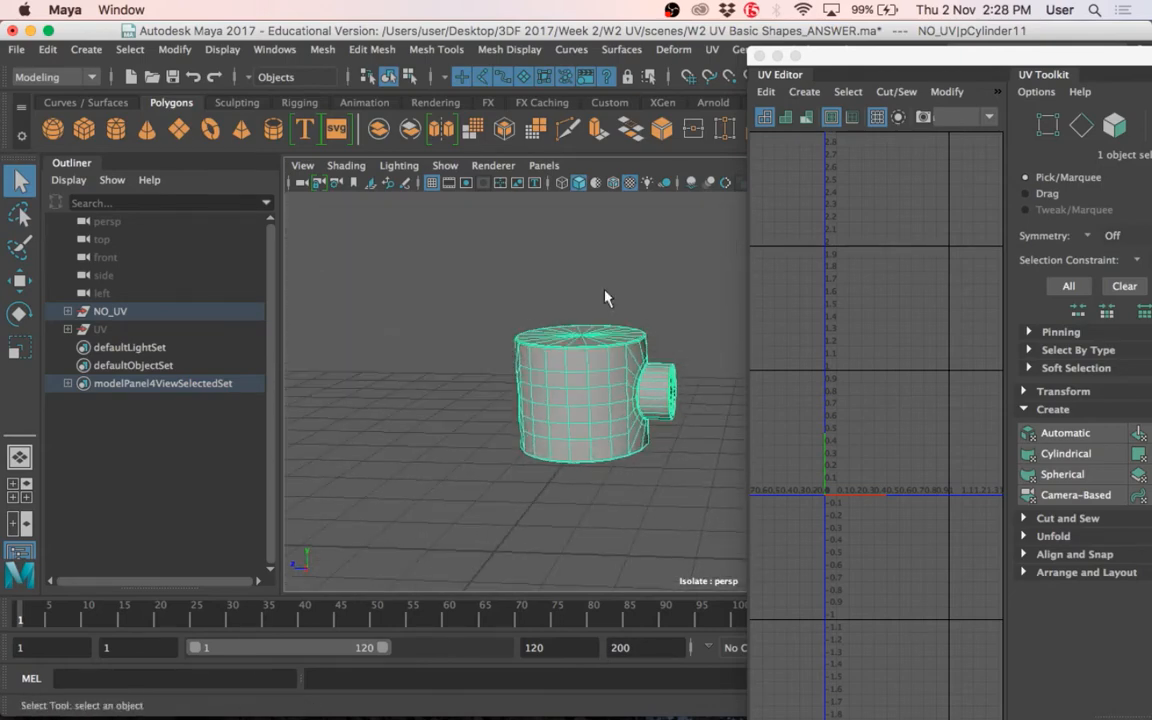
left_click_drag(596, 421, 591, 406, "alt")
left_click_drag(609, 450, 743, 480, "alt")
middle_click_drag(712, 470, 581, 440, "alt")
left_click_drag(584, 447, 462, 437, "alt")
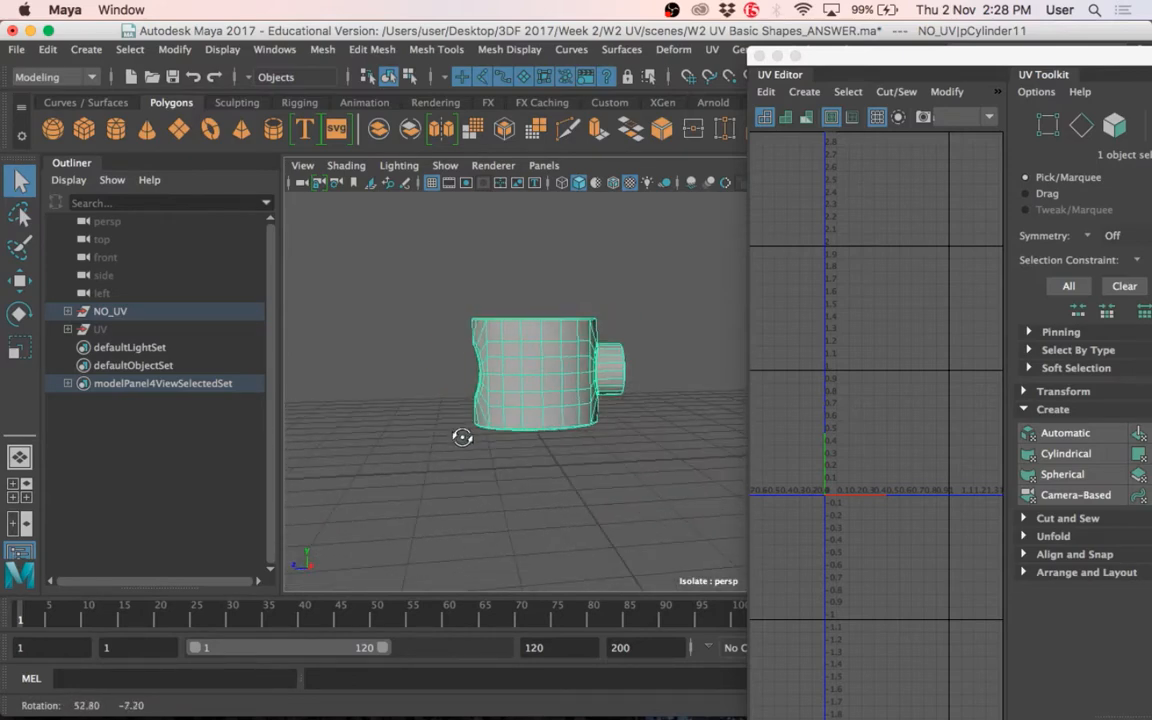
right_click_drag(510, 373, 557, 399, "alt")
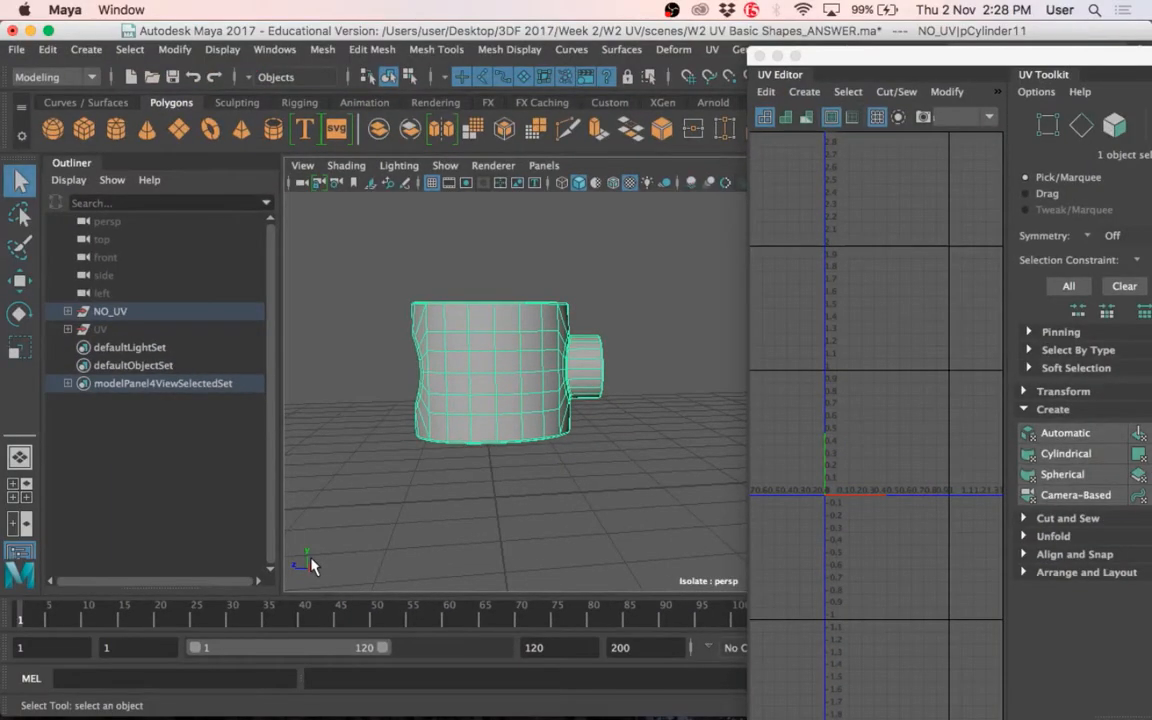
Apply a planar UV projection to the whole cylinder so its UVs show the body with the side pipe in profile.
left_click_drag(984, 50, 859, 25)
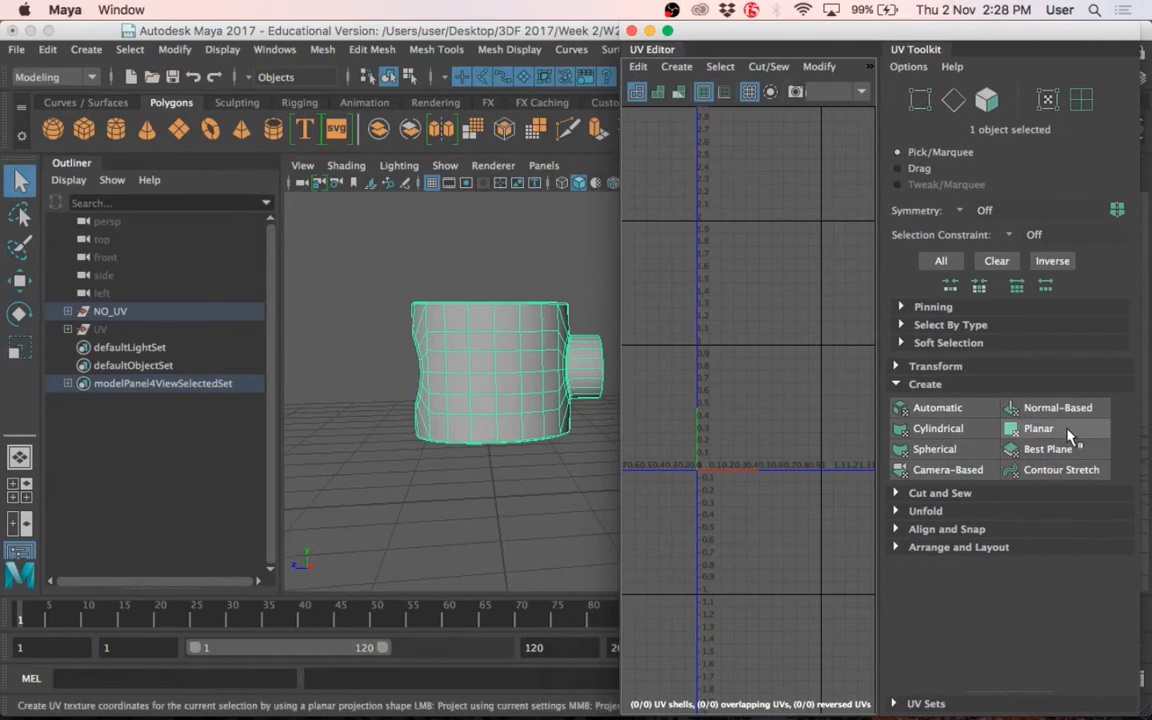
left_click(960, 429)
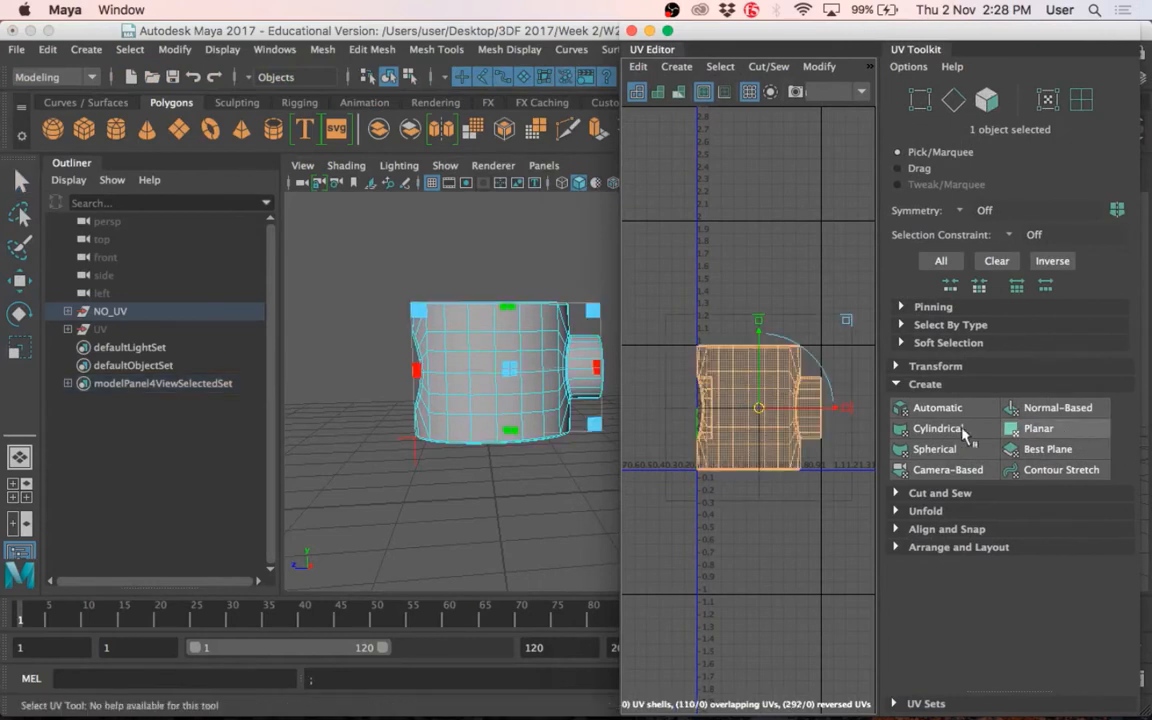
left_click(1087, 437)
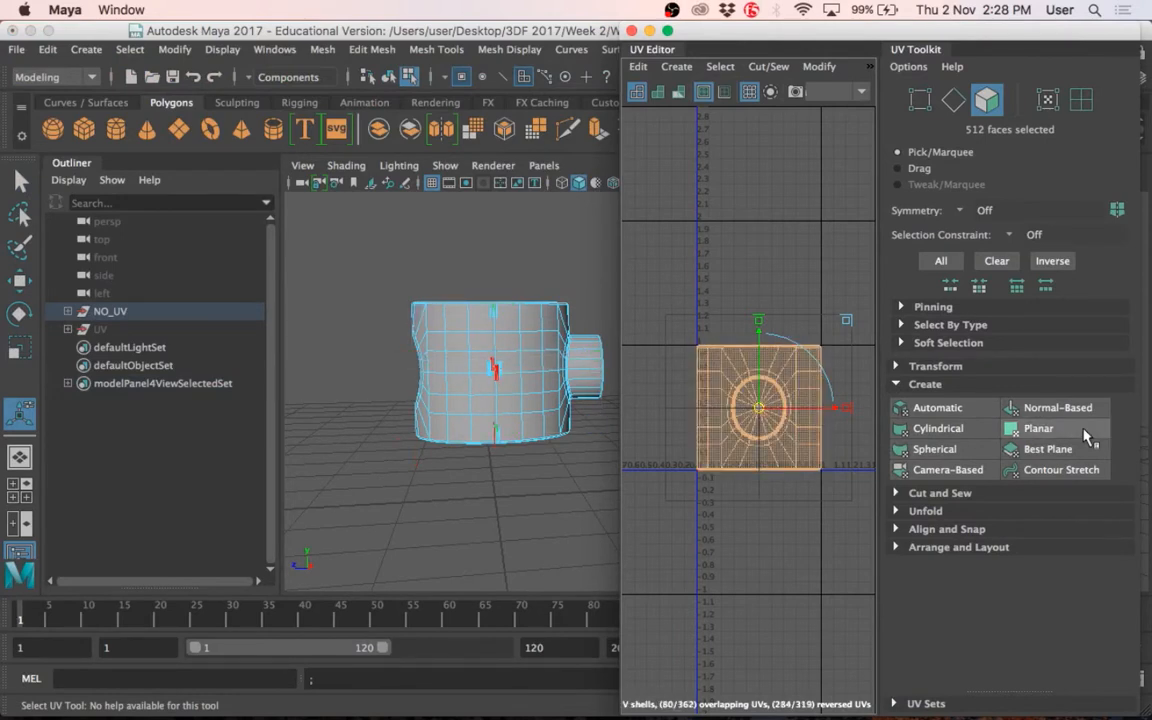
left_click(1087, 437)
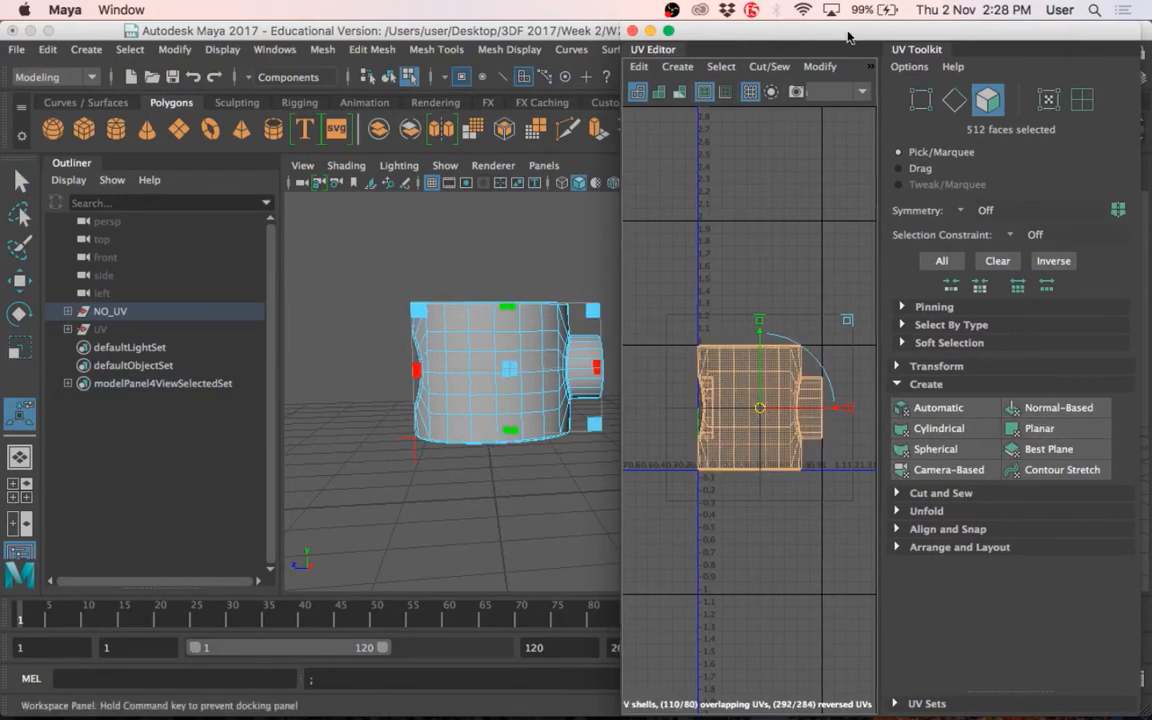
left_click_drag(847, 37, 926, 37)
key("q")
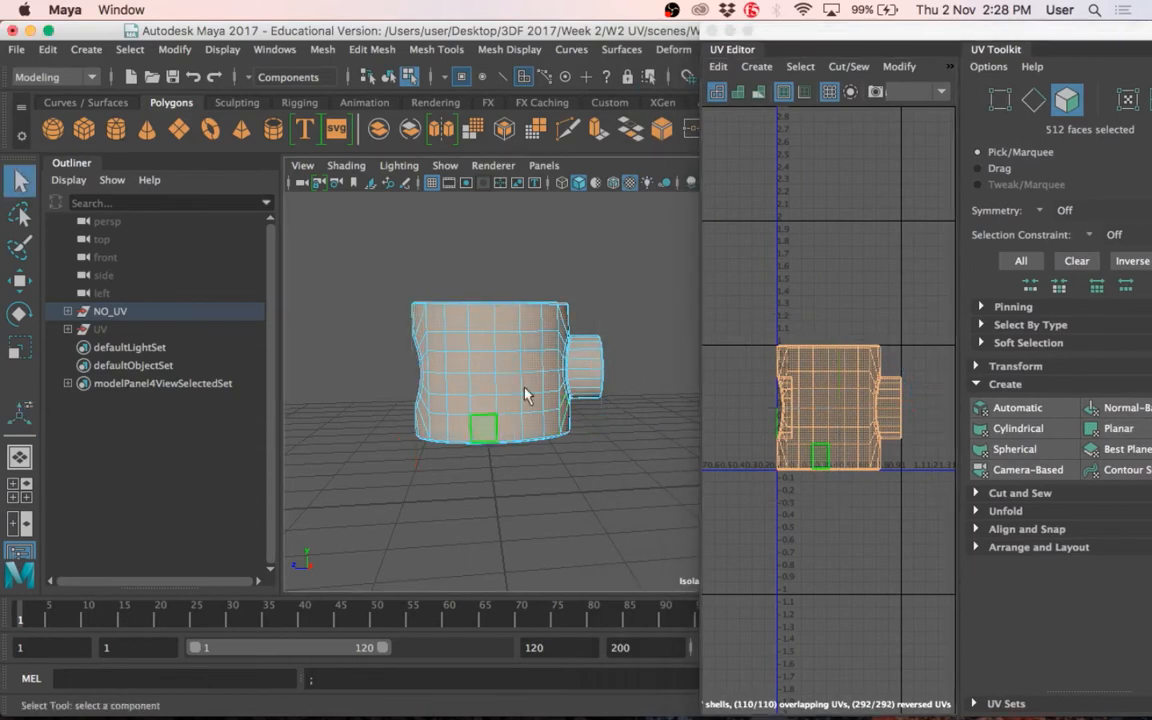
Select the cylinder in object mode and turn on shaded display for its UV shells.
left_click_drag(527, 395, 589, 427, "alt")
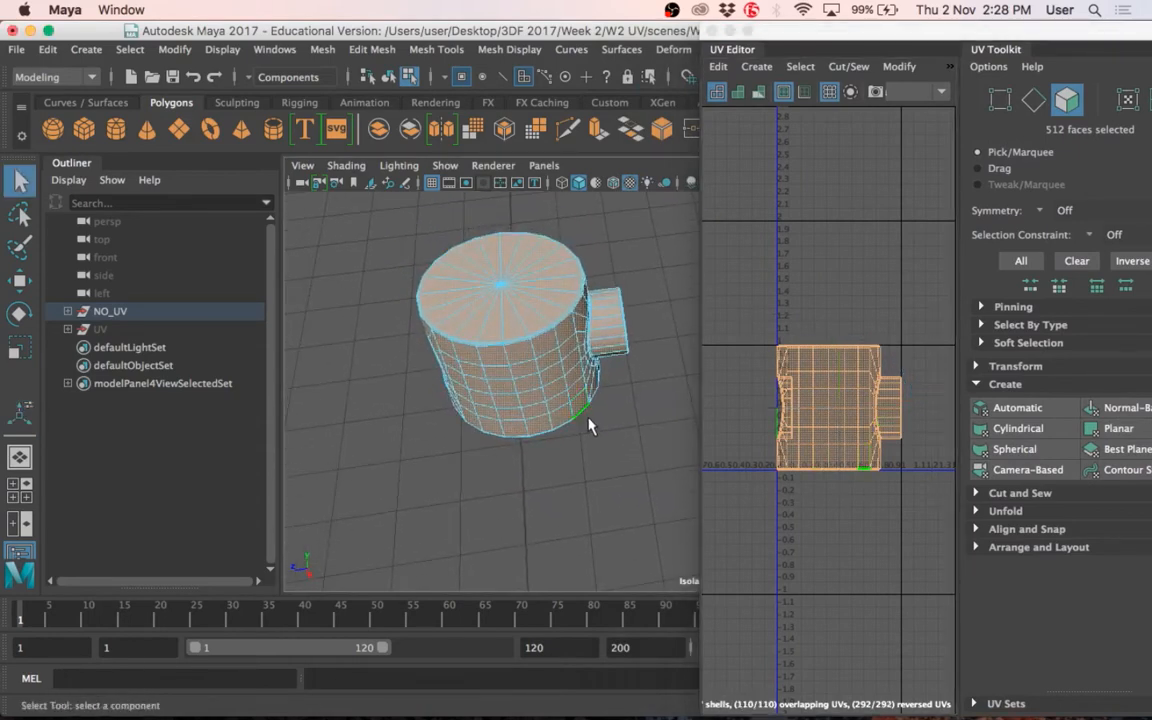
right_click_drag(556, 386, 648, 179)
left_click(508, 327)
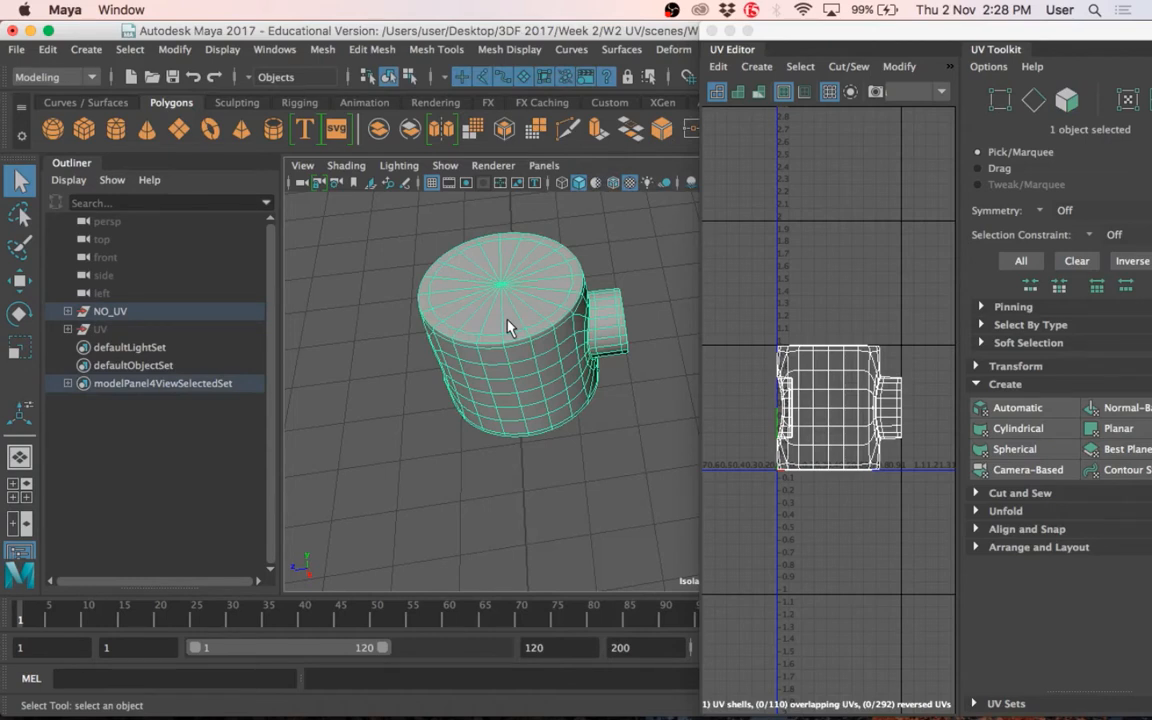
left_click(737, 91)
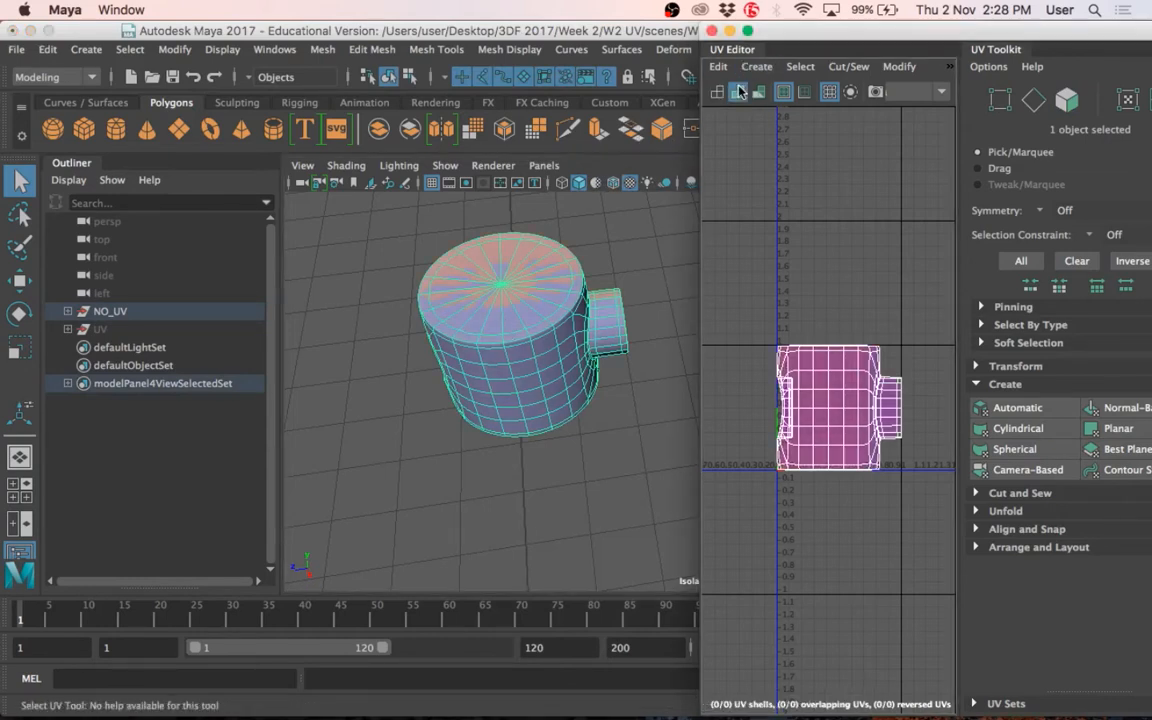
Widen the UV Editor with the shells enlarged, and show the Cut and Sew tools in place of the Create tools.
left_click_drag(701, 190, 624, 191)
scroll(823, 334, "down", 2)
scroll(822, 381, "up", 3)
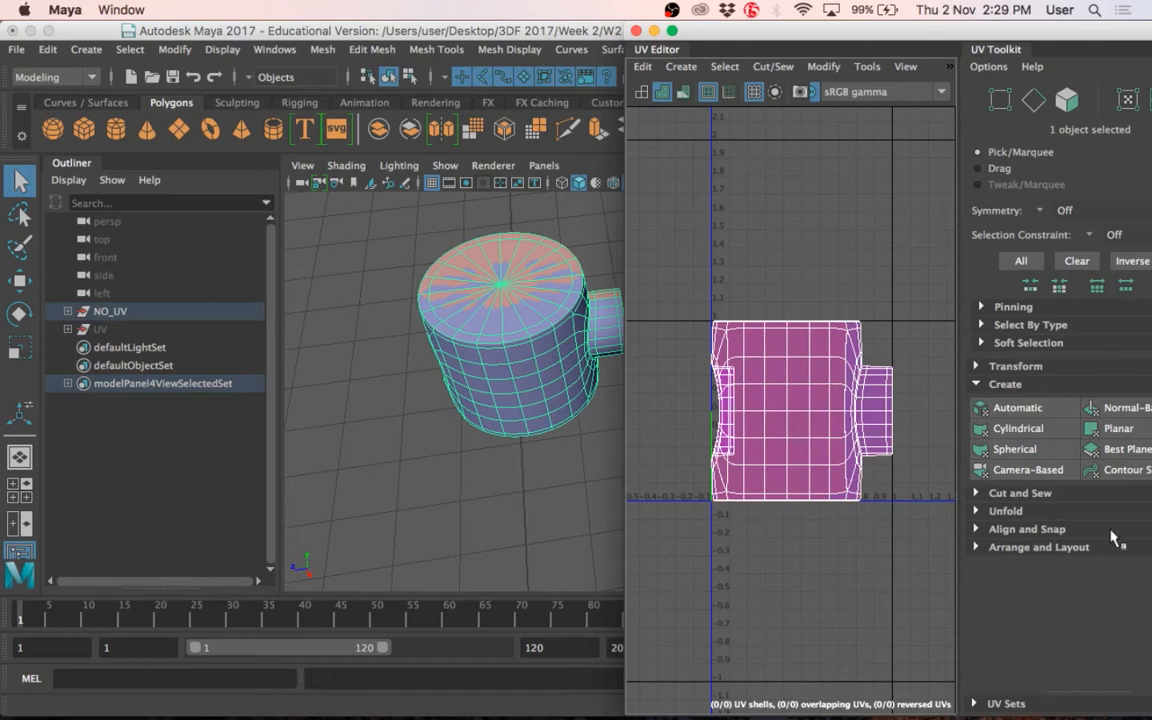
left_click(1015, 493)
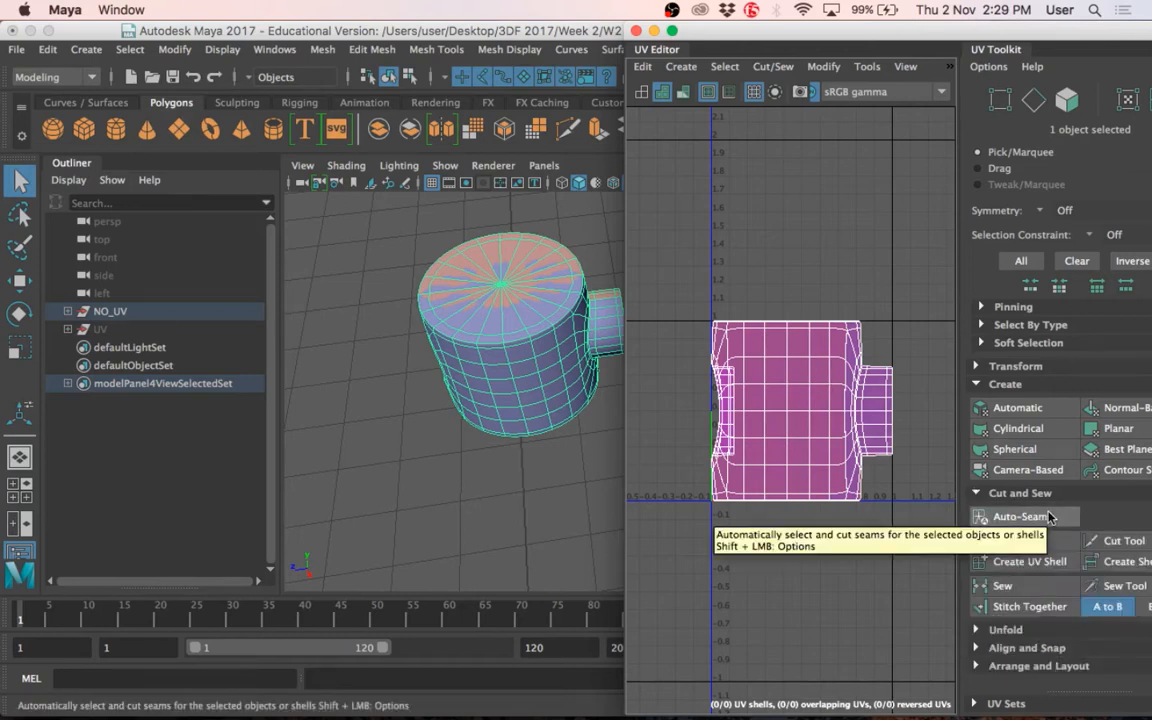
left_click_drag(870, 46, 766, 18)
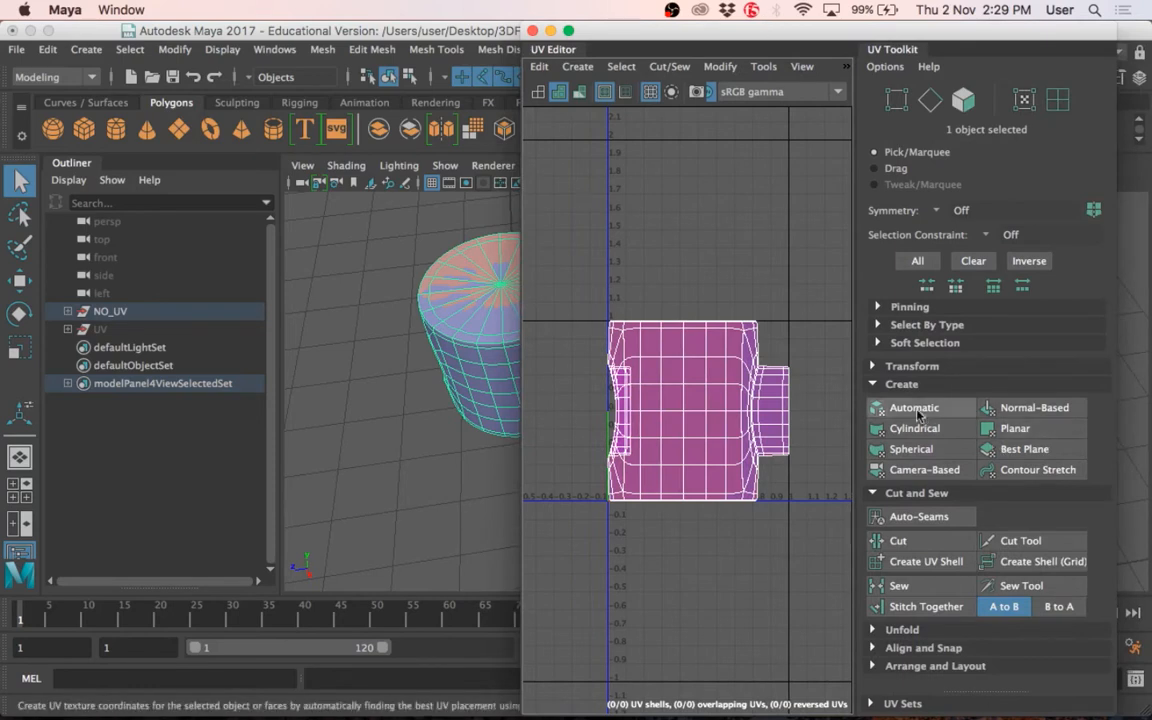
left_click(902, 384)
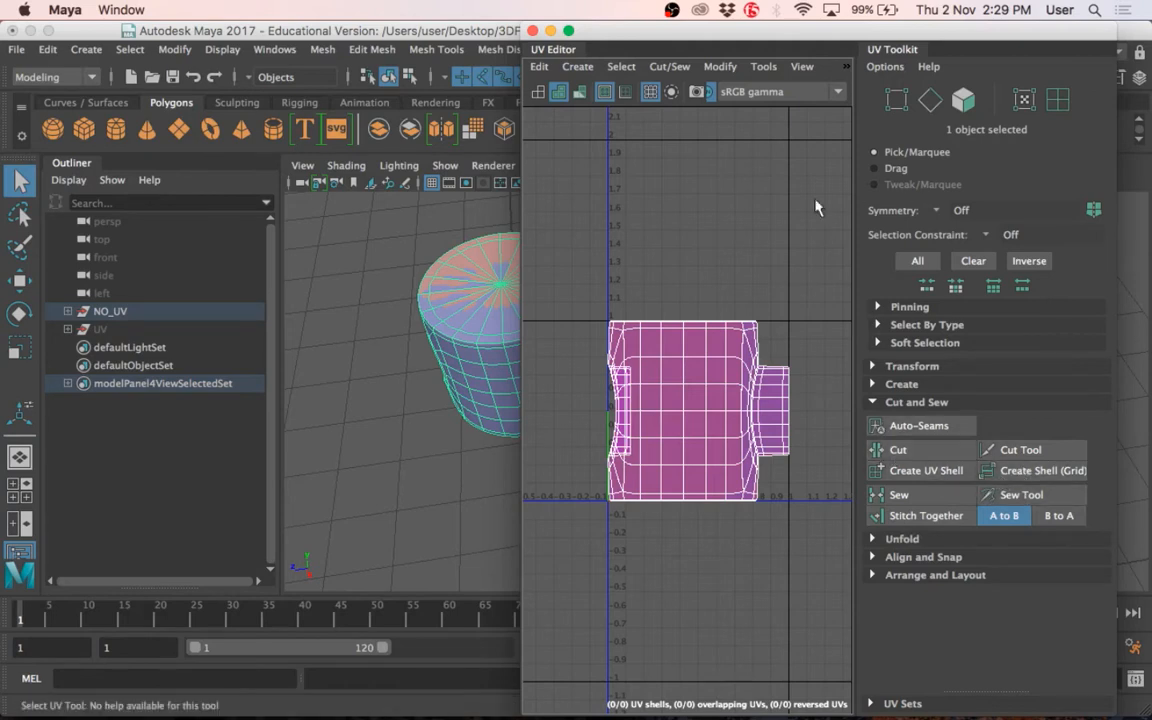
left_click_drag(580, 32, 768, 40)
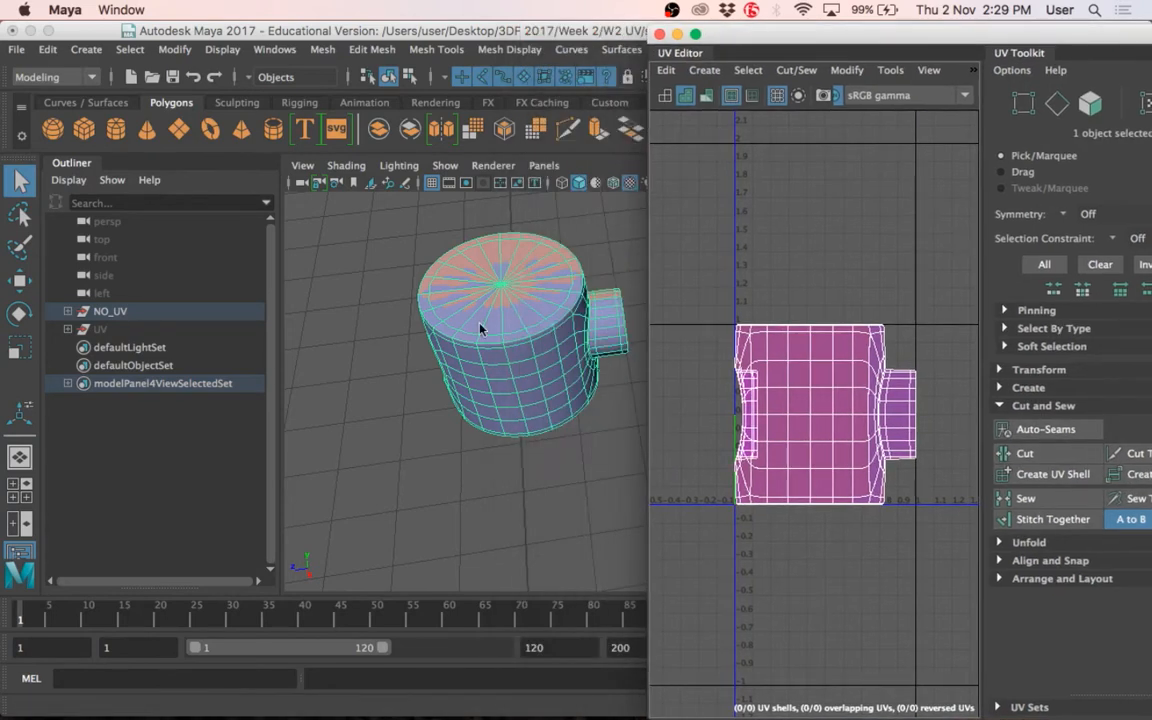
Select the full edge loops around the cylinder's top and bottom rims.
left_click_drag(481, 327, 490, 215, "alt")
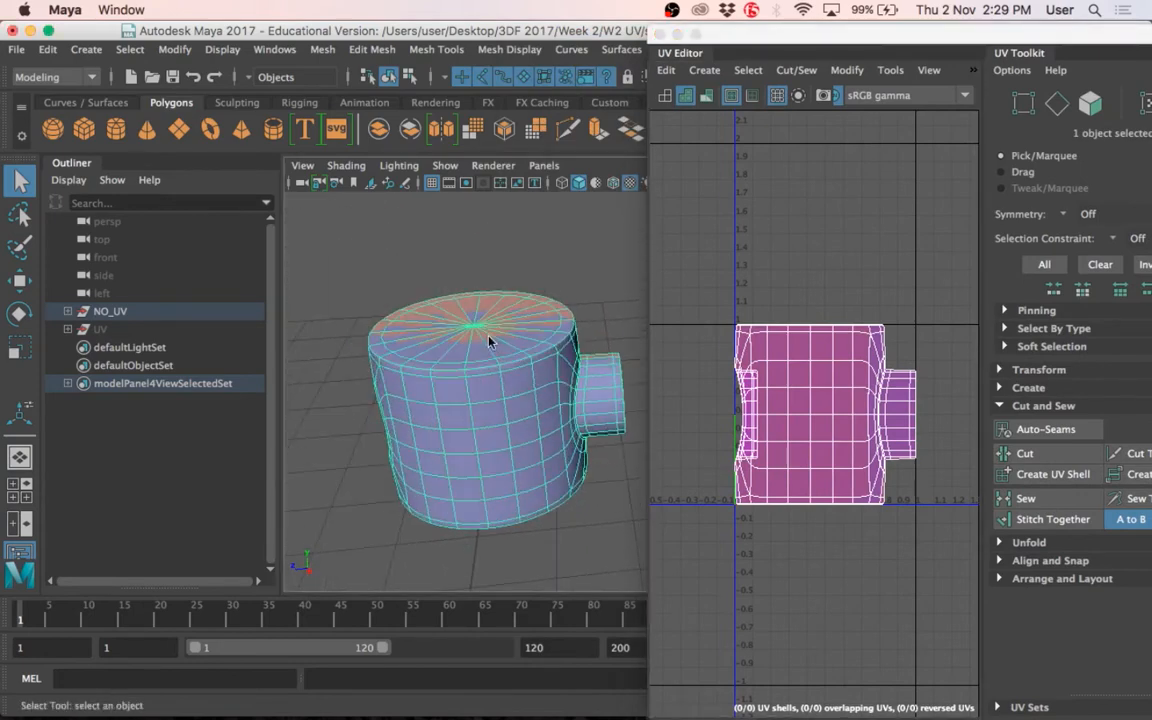
right_click_drag(492, 205, 445, 158)
left_click(483, 376)
double_click(483, 376)
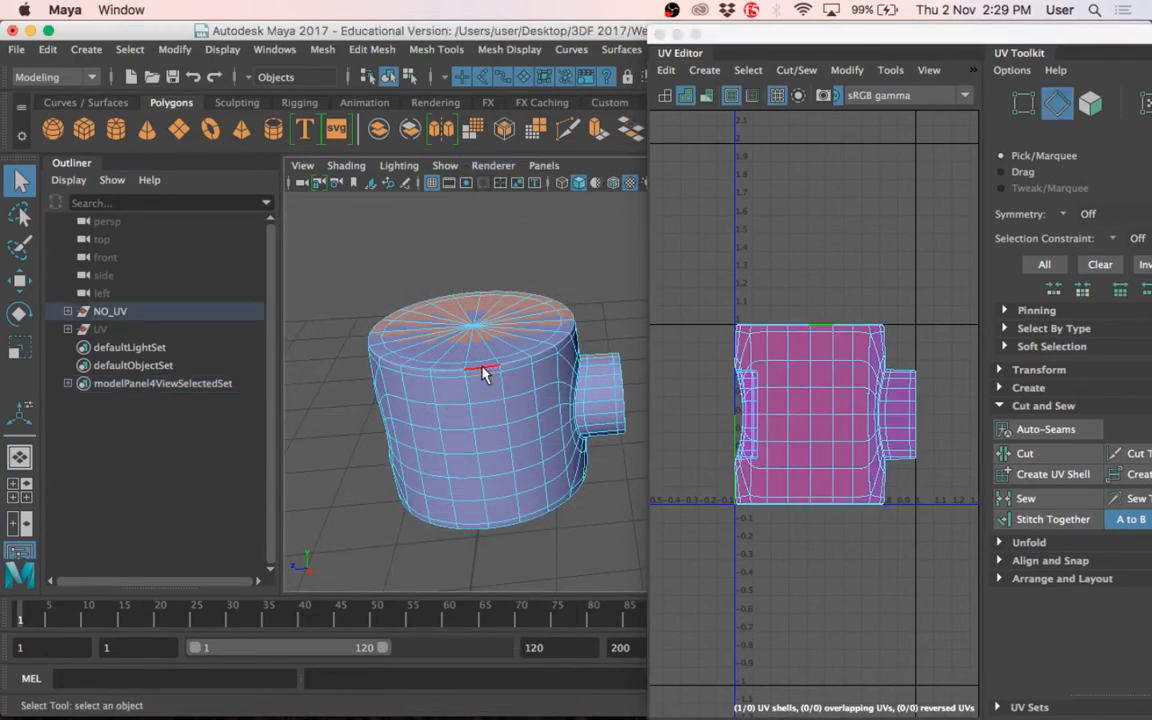
left_click_drag(481, 368, 485, 372, "alt")
right_click_drag(485, 372, 518, 410, "alt")
mouse_move(518, 410)
left_mouse_down("alt")
mouse_move(514, 478)
mouse_move(514, 388)
left_mouse_up("alt")
middle_click_drag(514, 388, 504, 462, "alt")
left_click_drag(504, 462, 540, 378, "alt")
double_click(470, 419, "shift")
Add the edge loops around the side pipe's outer rim and its base to the selection.
double_click(492, 274, "shift")
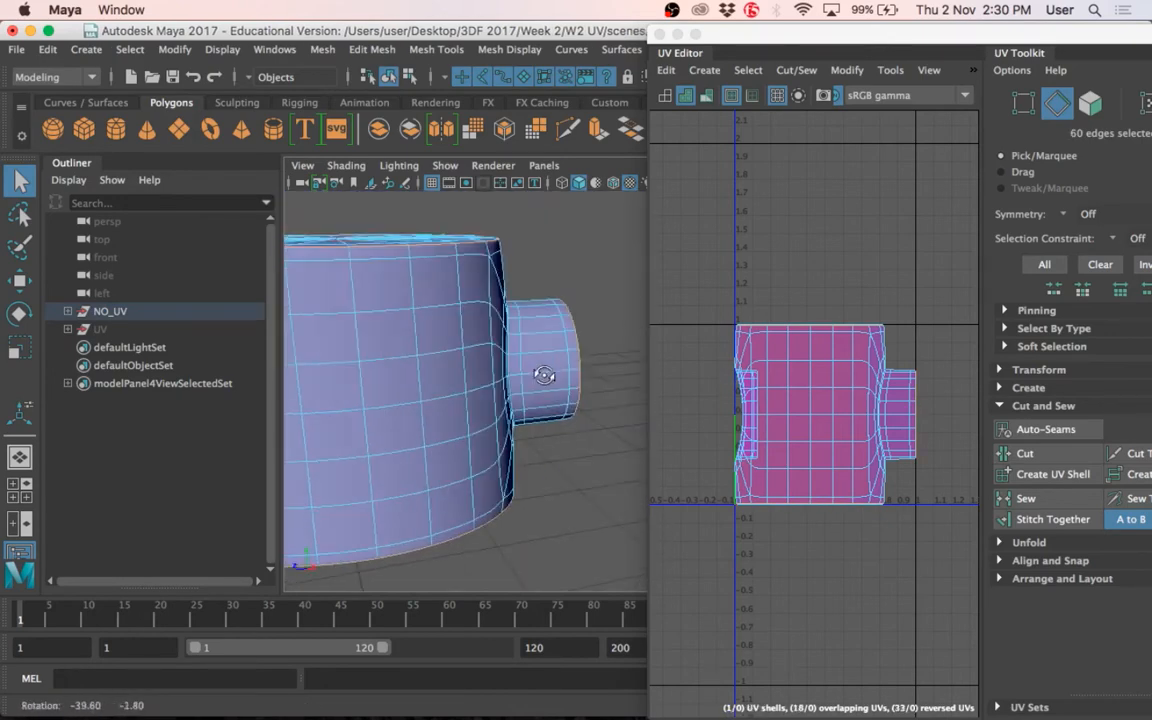
middle_click_drag(463, 365, 556, 357, "alt")
left_click_drag(556, 357, 358, 350, "alt")
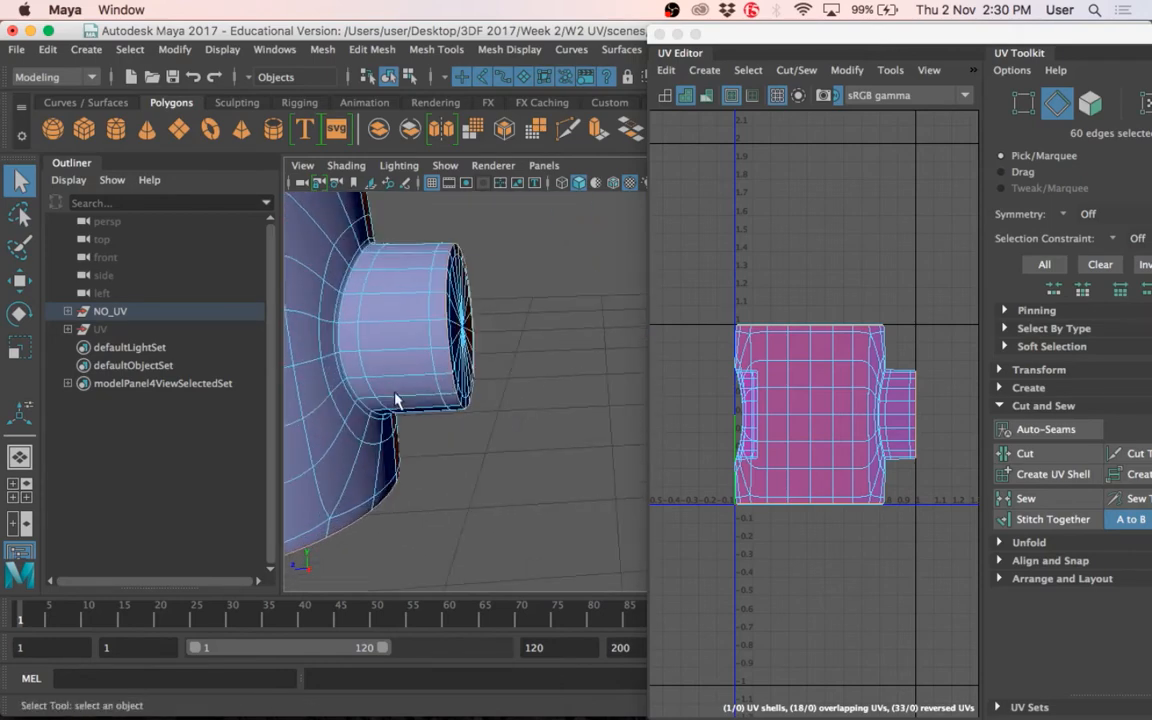
double_click(338, 342, "shift")
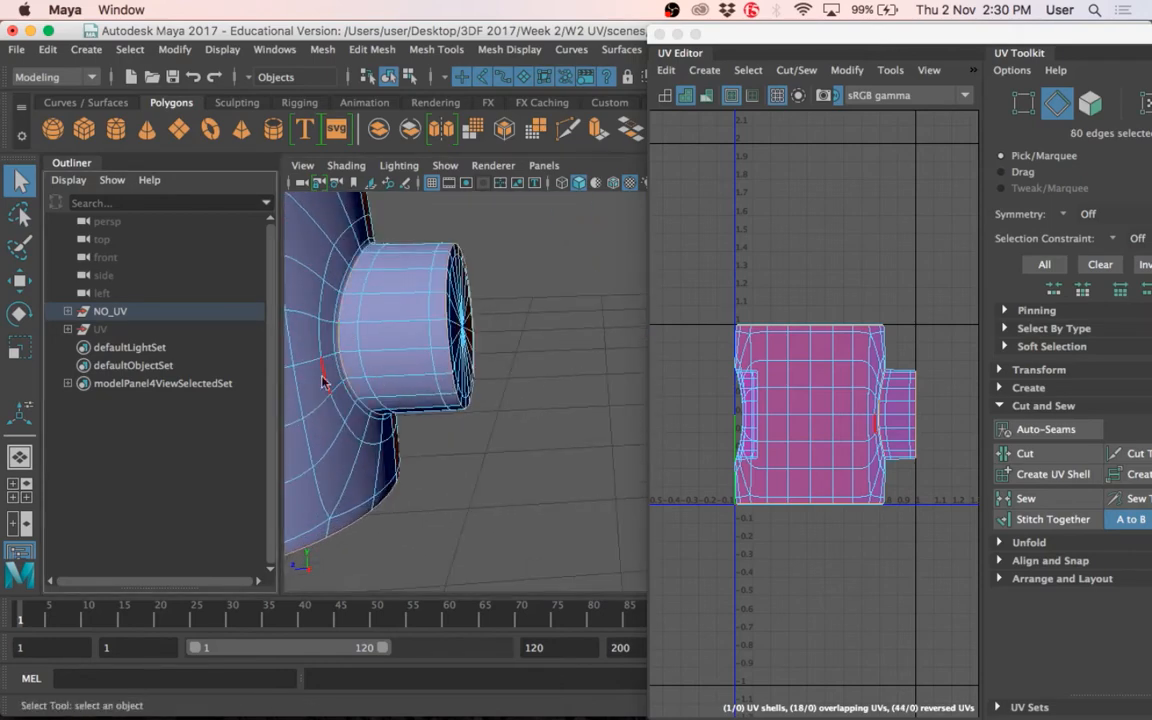
Add the outer and inner edge loops of the round recess opposite the pipe to the selection.
right_click_drag(411, 429, 479, 365, "alt")
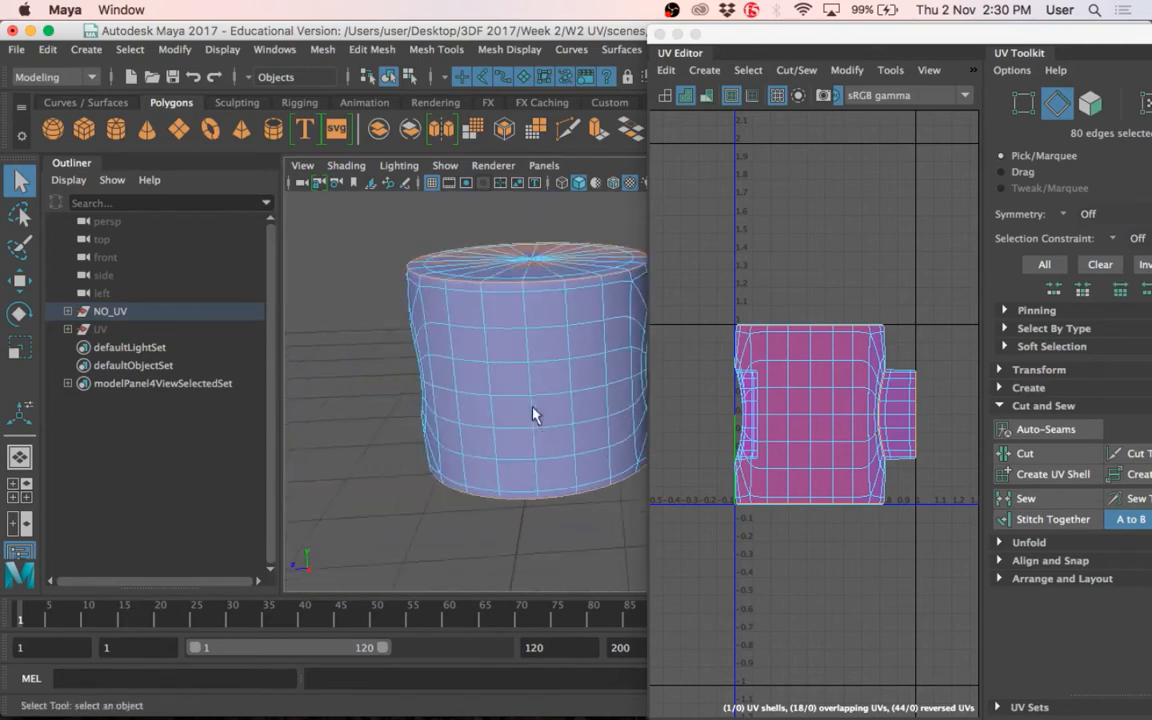
left_click_drag(479, 365, 370, 290, "alt")
scroll(370, 290, "up", 5)
double_click(358, 322, "shift")
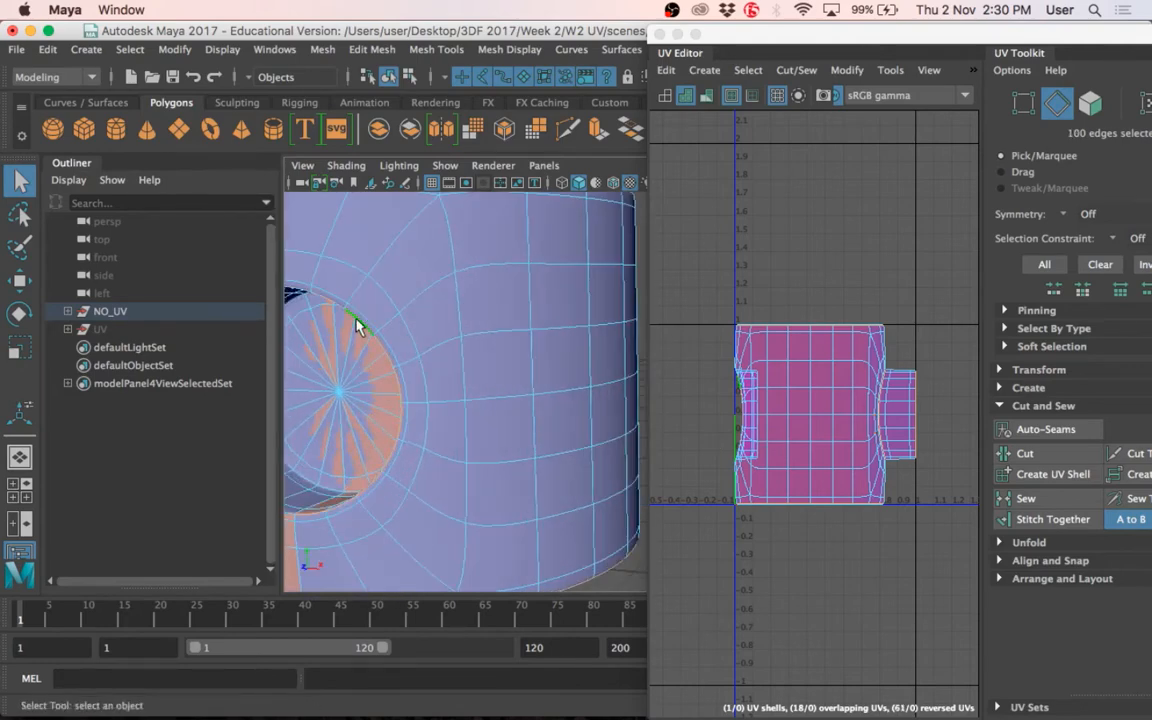
left_click_drag(437, 373, 463, 380, "alt")
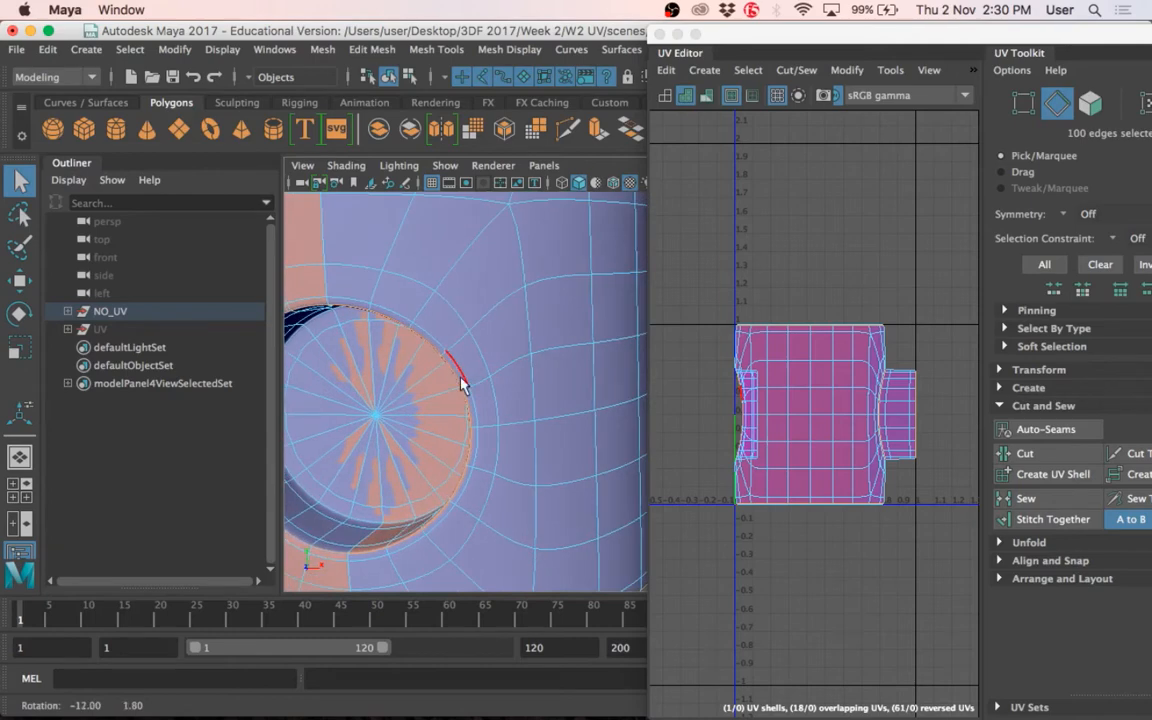
double_click(356, 517, "shift")
Switch the perspective view to wireframe and cut the UVs along all the selected edge loops.
scroll(436, 498, "down", 5)
left_click_drag(494, 482, 470, 488, "alt")
key("4")
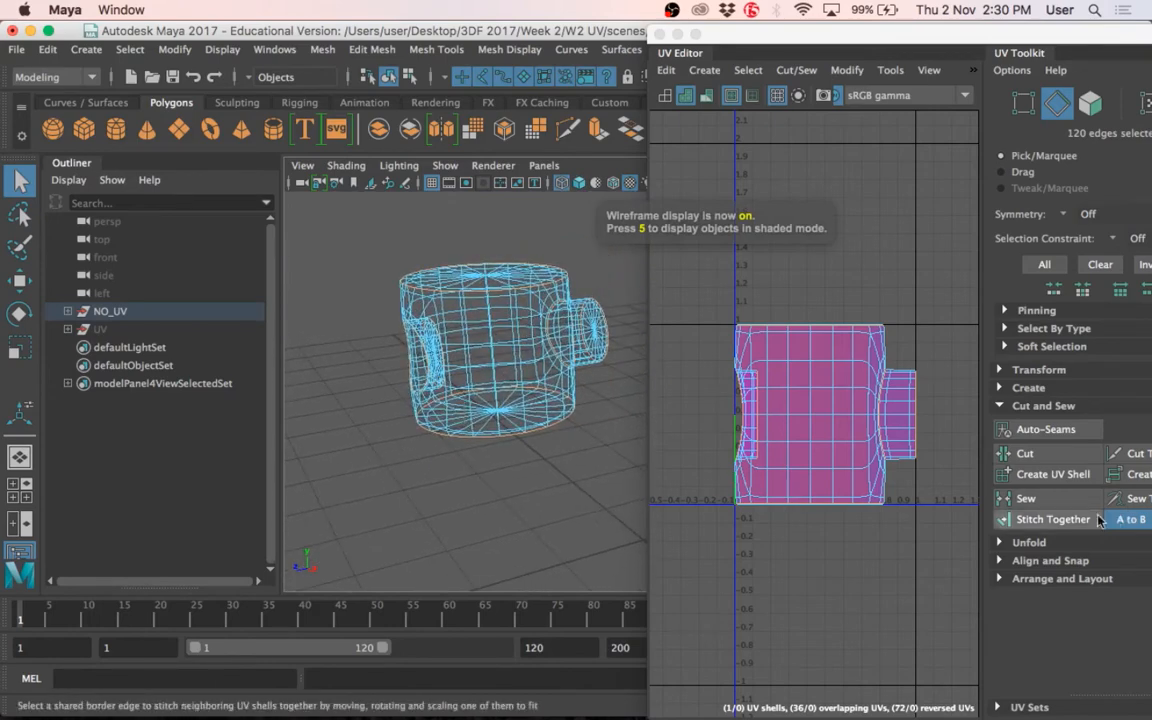
left_click(1047, 455)
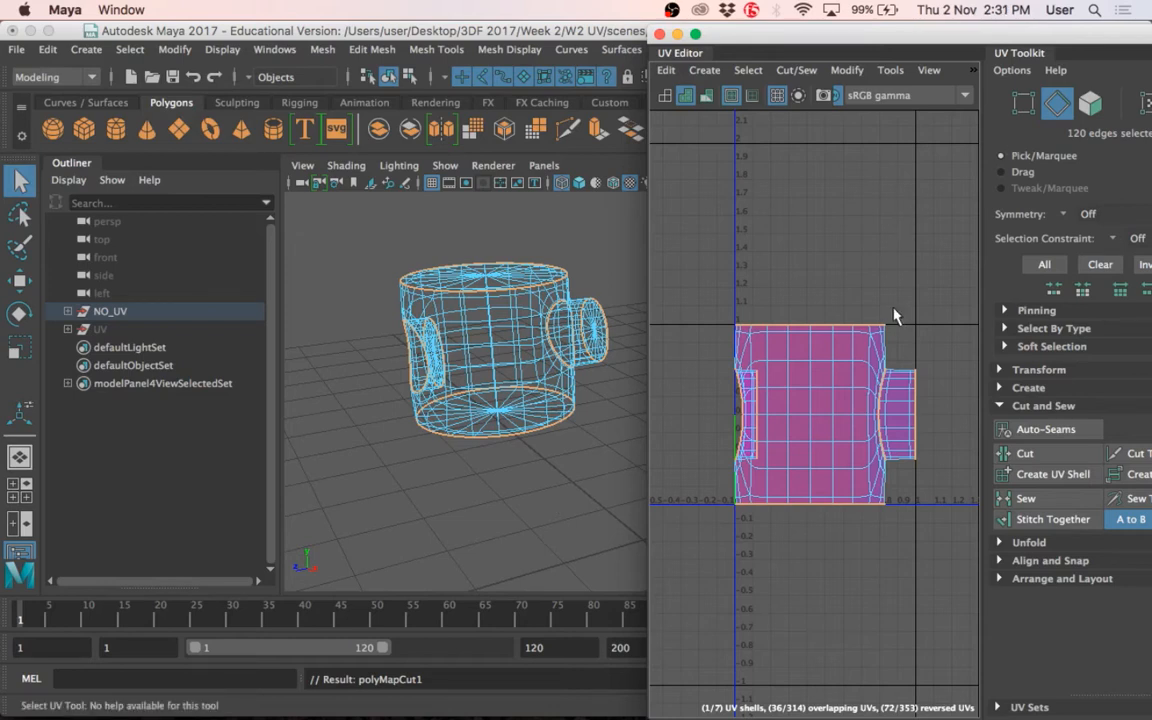
Select the main cylinder body's UV shell and move it up above the other shells.
right_click_drag(838, 369, 905, 362)
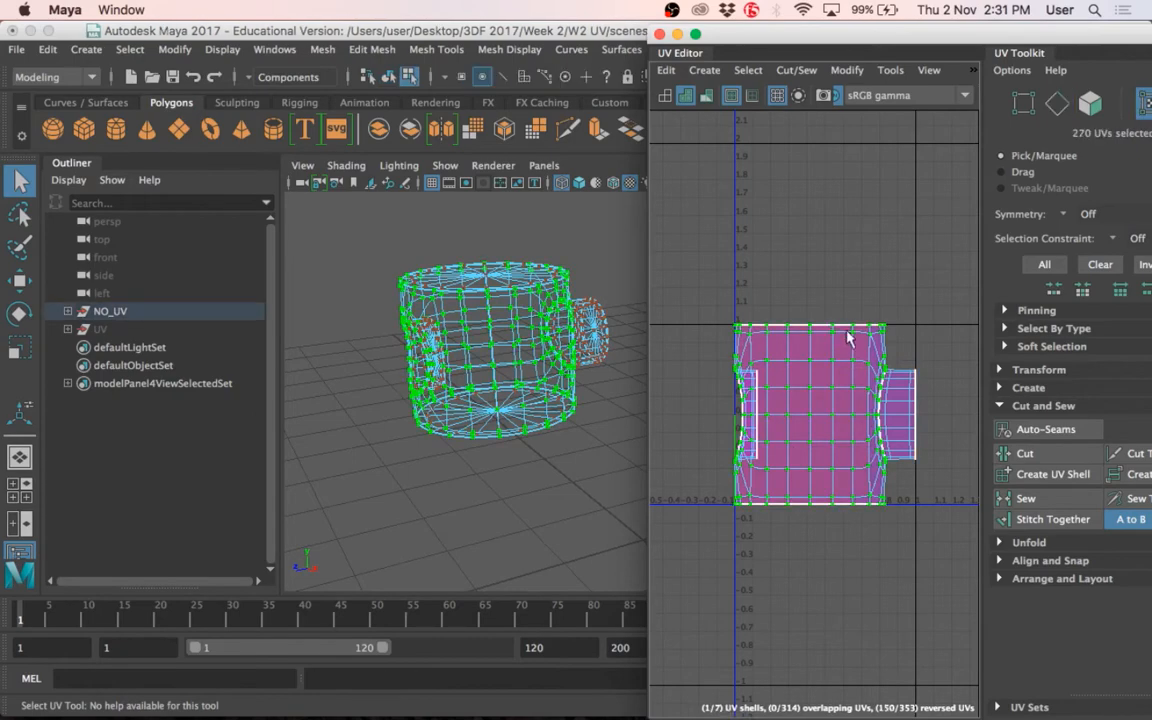
scroll(866, 355, "down", 2)
key("w")
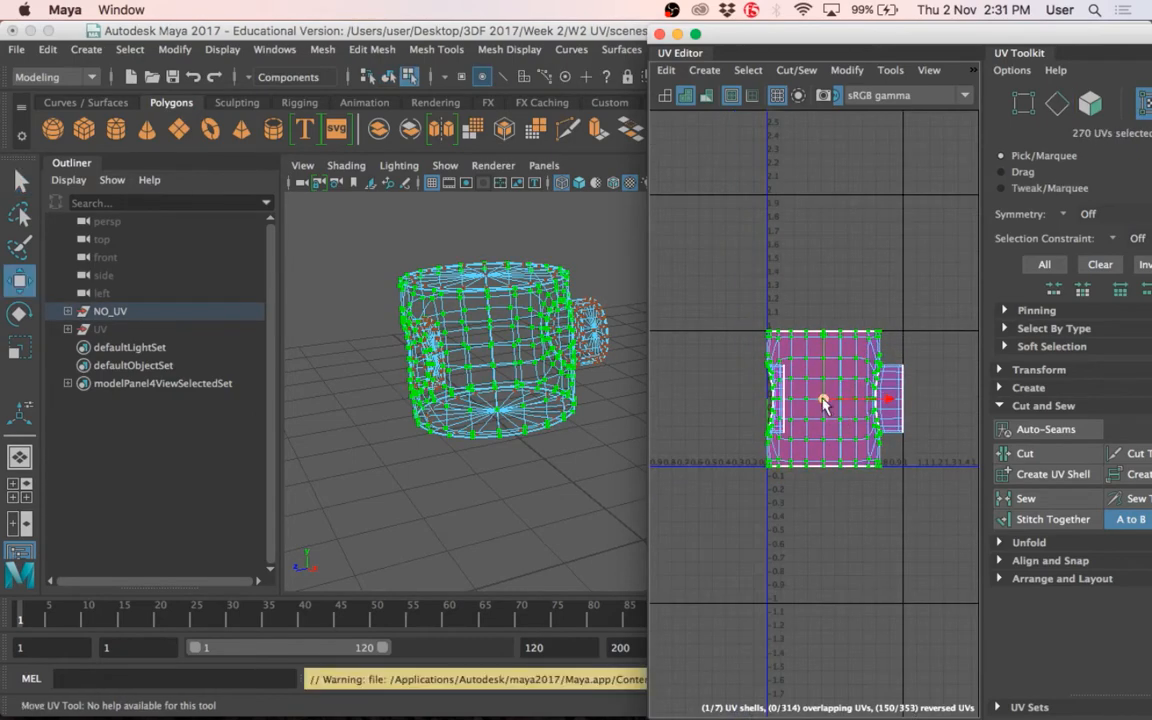
left_click_drag(820, 398, 767, 180)
left_click_drag(775, 112, 845, 150)
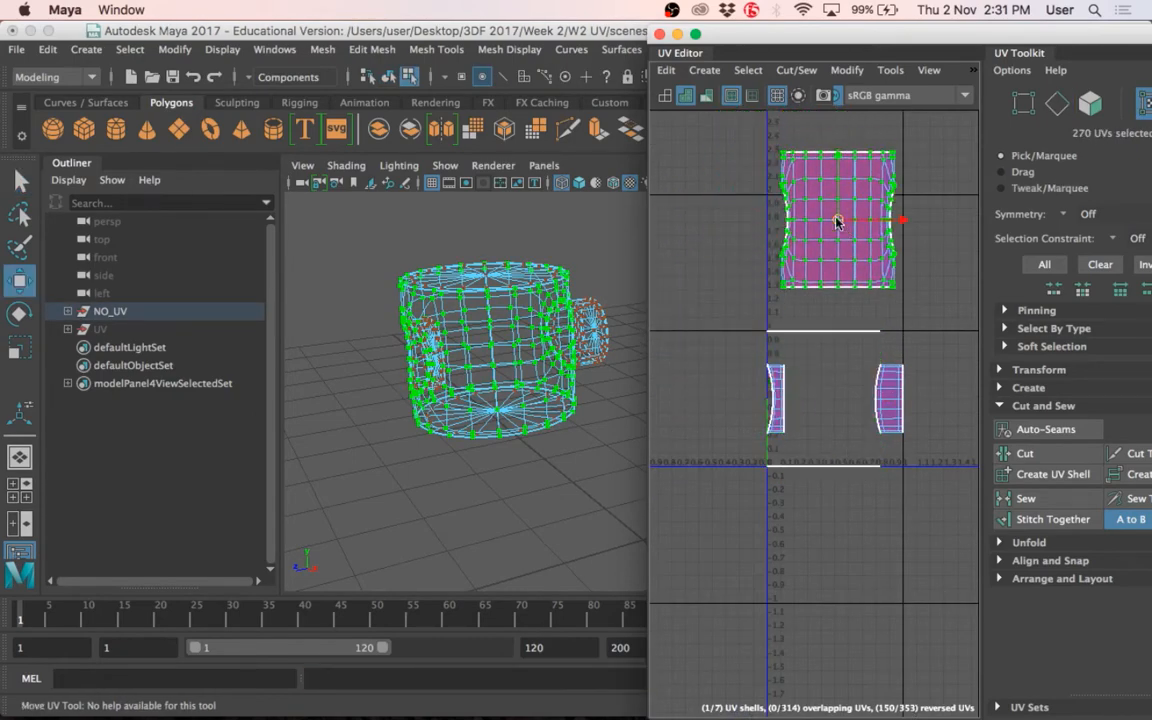
Move the side pipe's wall shell away from its end cap, and separate the recess's wall shell from its cap.
left_click(888, 395)
left_click_drag(888, 395, 853, 397)
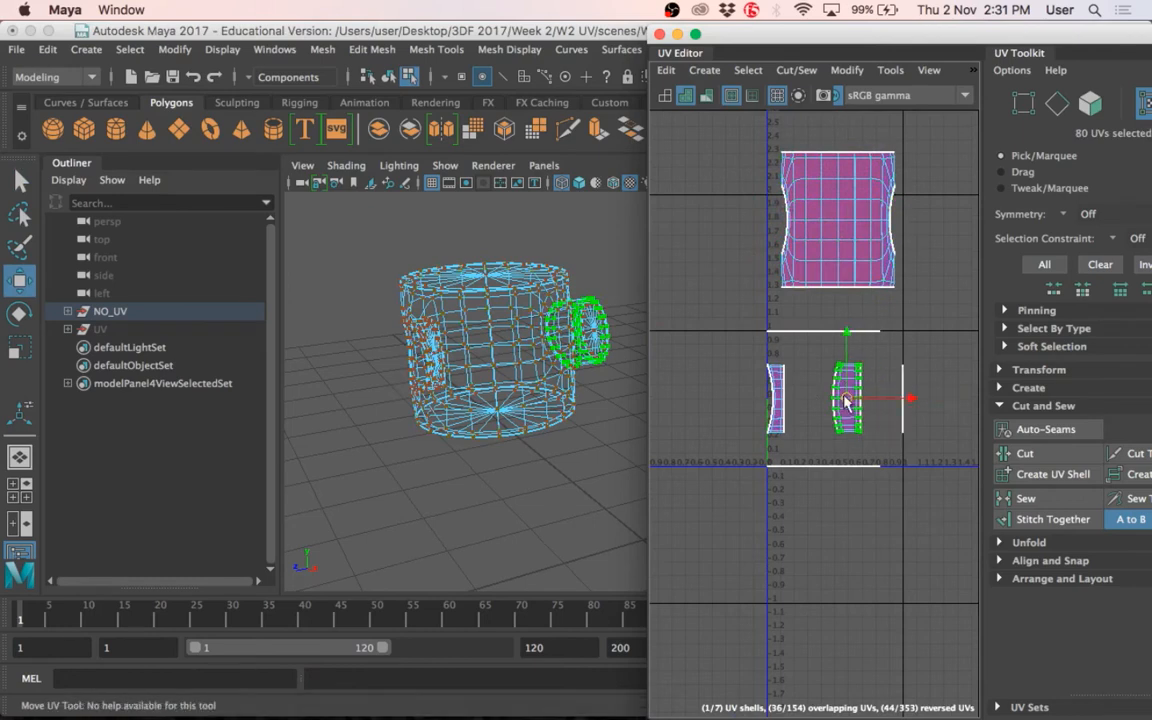
left_click(779, 397)
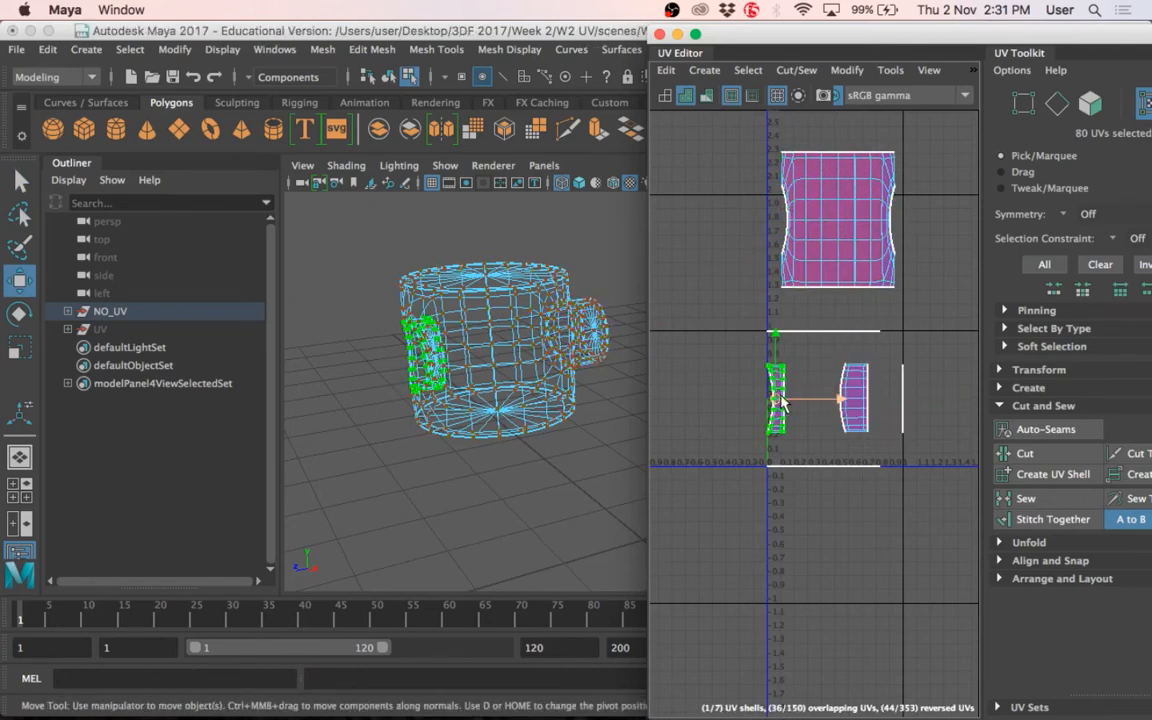
left_click_drag(782, 399, 752, 400)
left_click(784, 399)
Select the UV shell of the cylinder's top cap and unfold it.
left_click(808, 308)
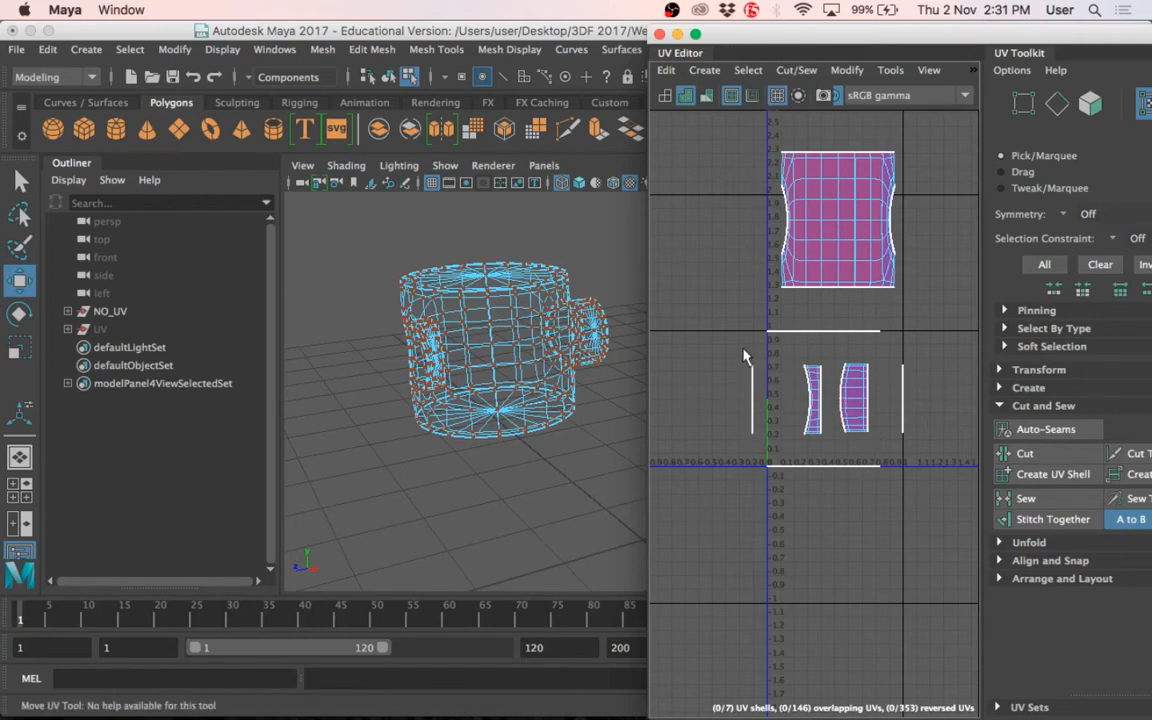
left_click_drag(752, 311, 912, 340)
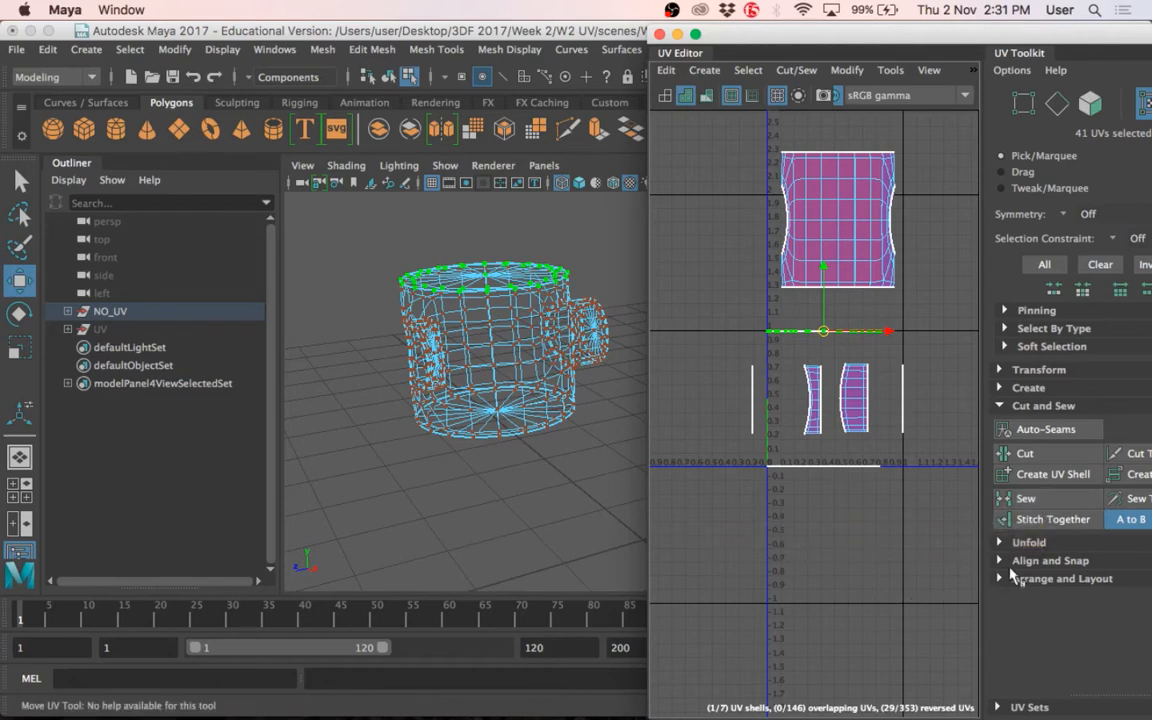
left_click(1030, 543)
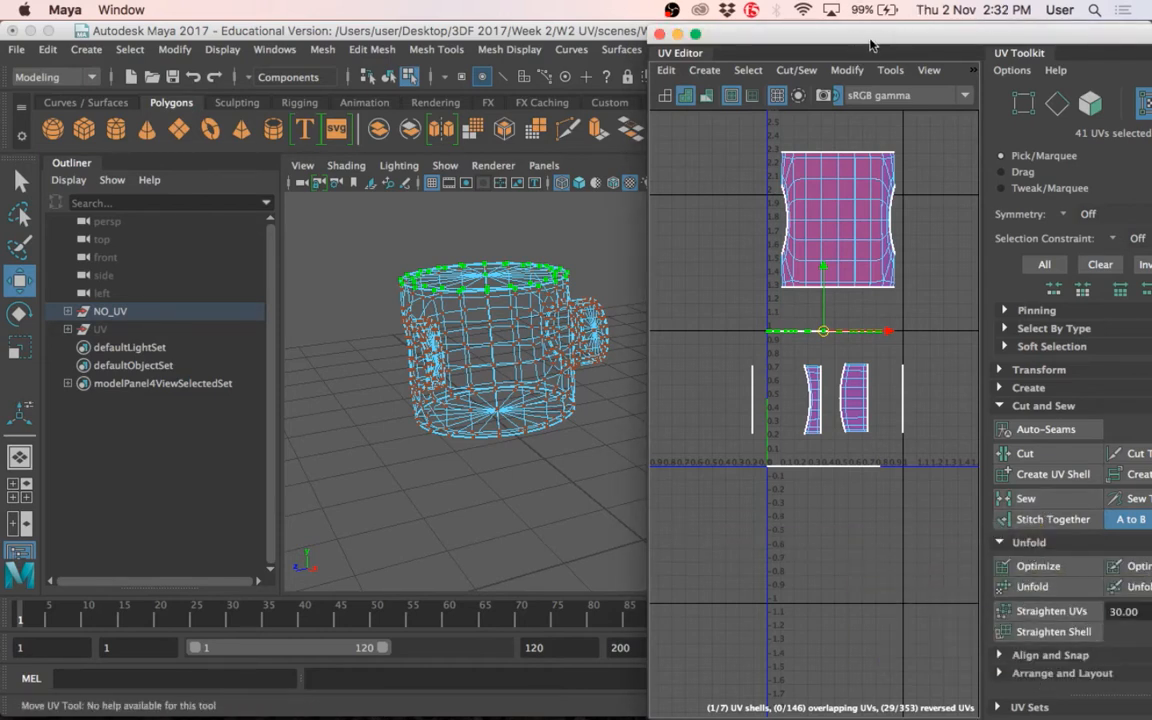
left_click_drag(828, 41, 772, 41)
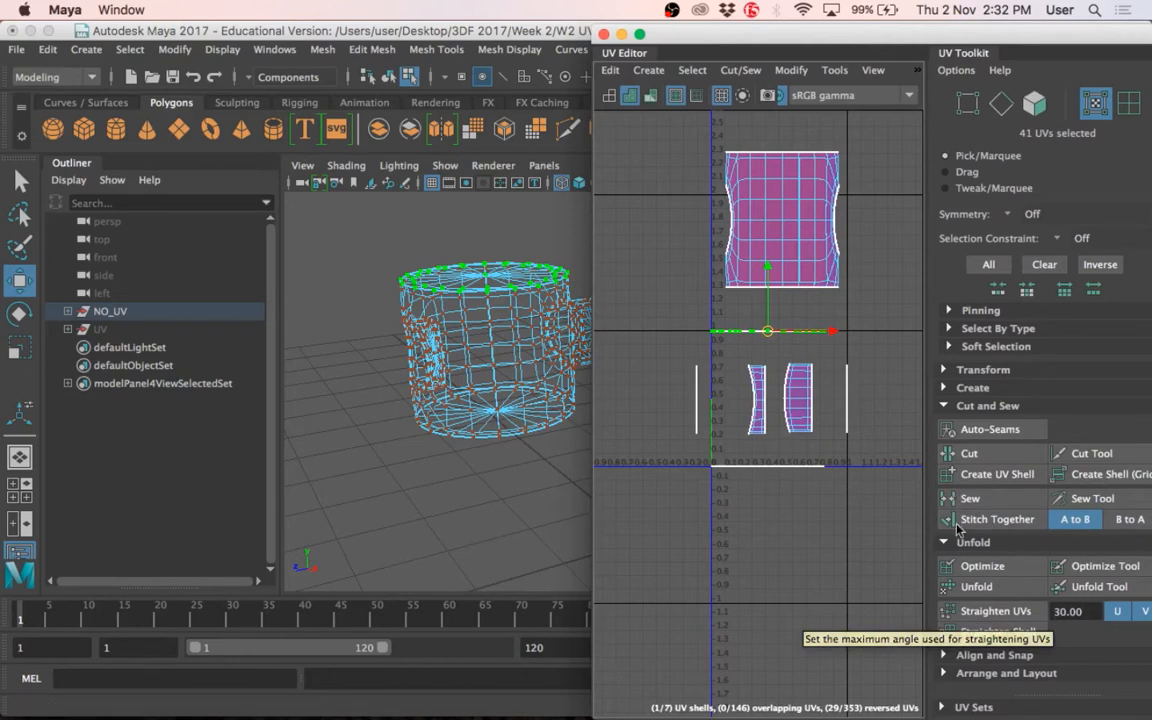
left_click(1012, 593)
Unfold the UV shells of the side pipe's end cap, the recess's cap and the cylinder's bottom cap, one by one.
left_click(845, 376)
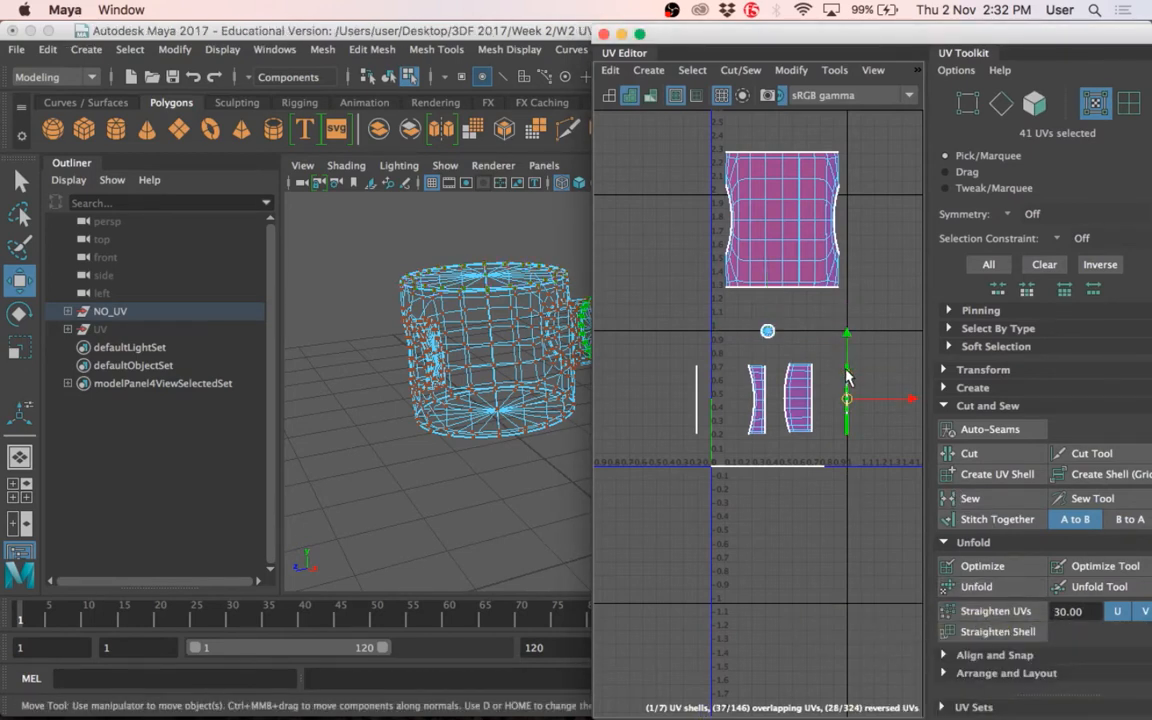
left_click(950, 587)
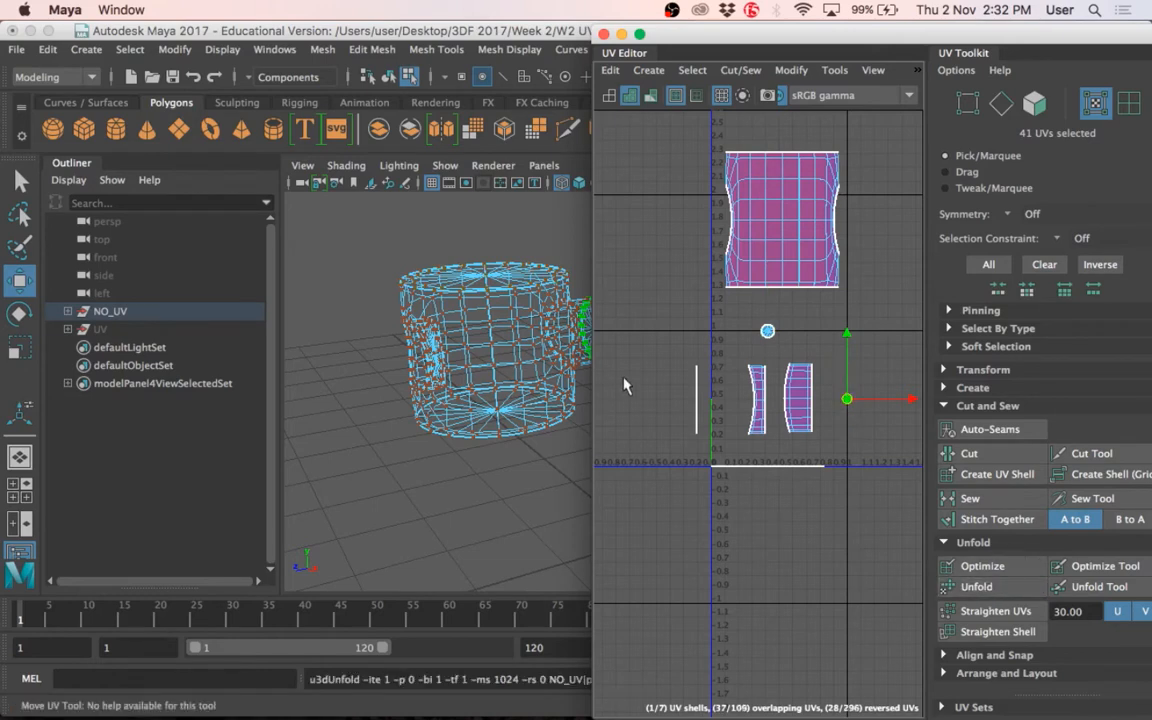
left_click(697, 395)
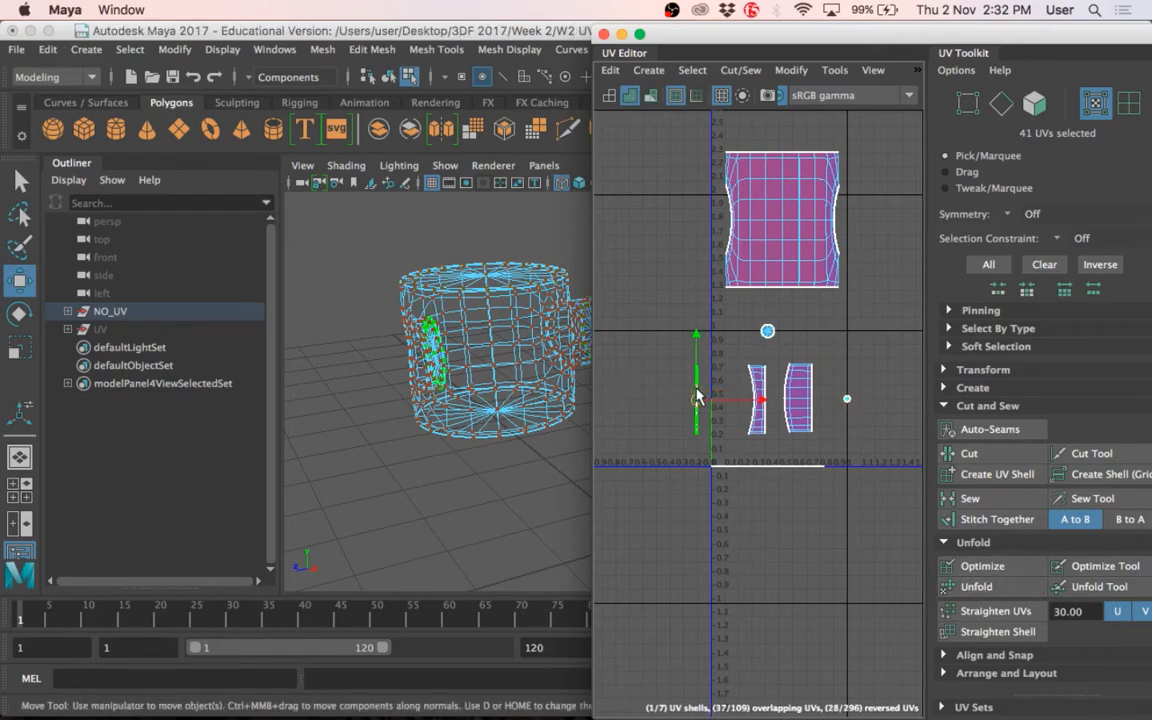
left_click(737, 466)
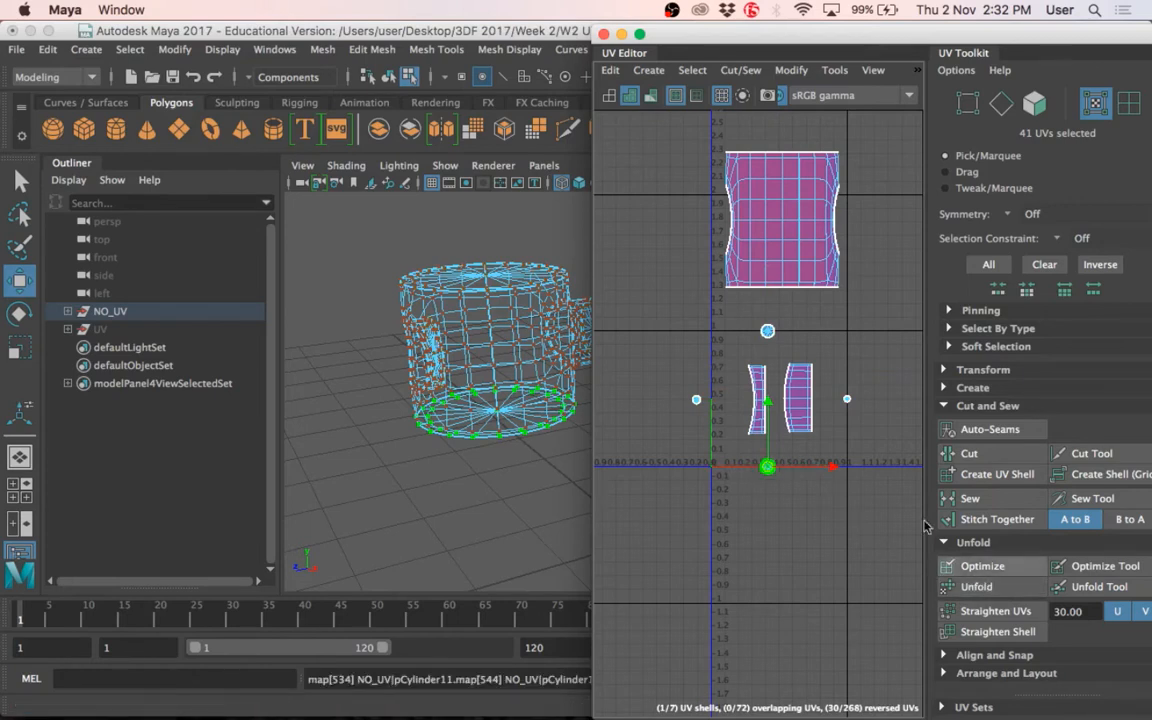
Unfold the wall shell of the recess and the wall shell of the side pipe.
left_click(759, 379)
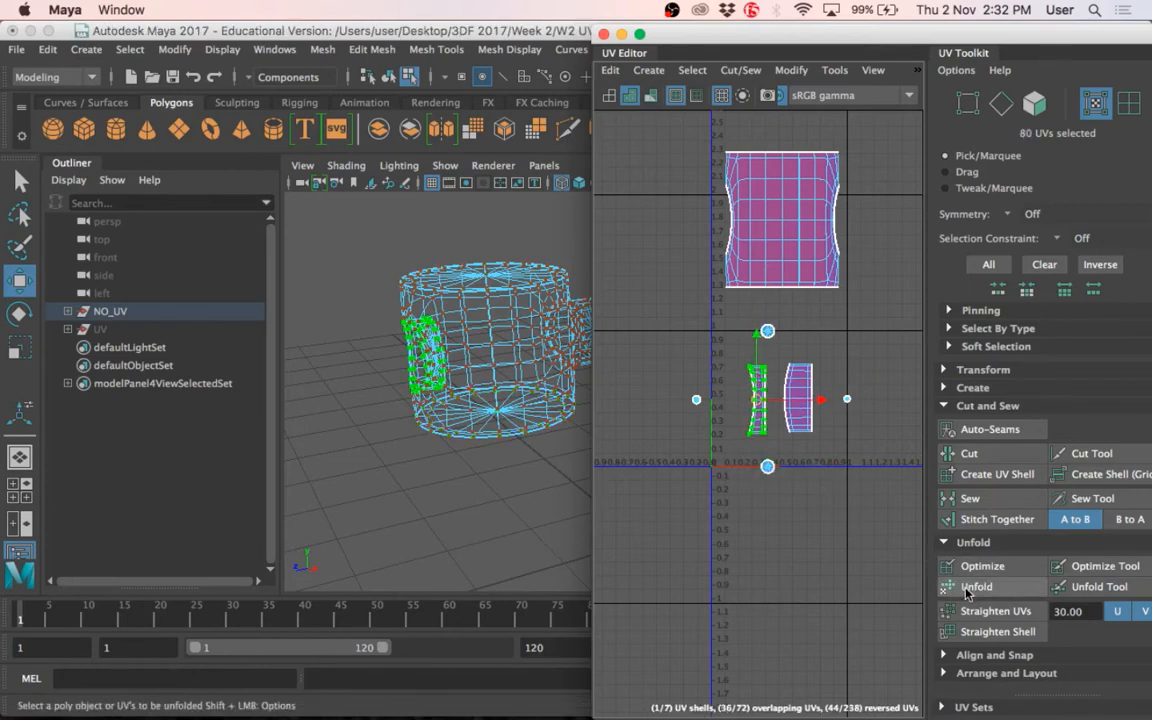
left_click(977, 586)
left_click(806, 390)
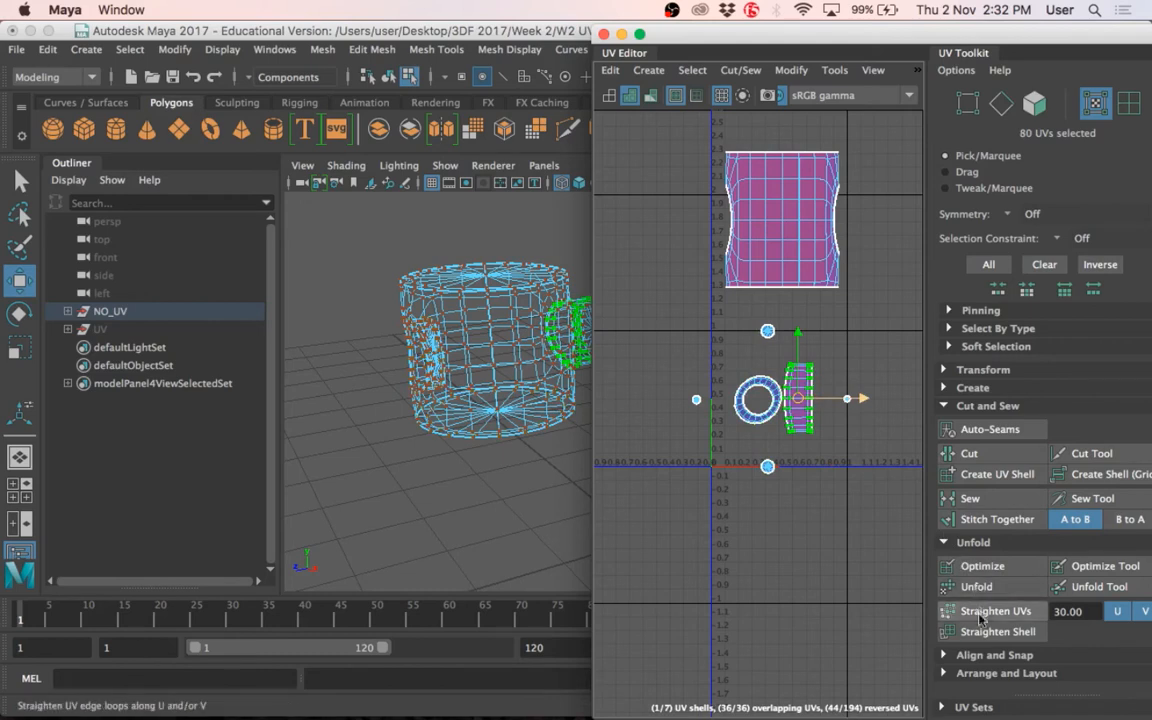
left_click(950, 587)
Select the whole UV shell of the main cylinder body and unfold it.
left_click(749, 219)
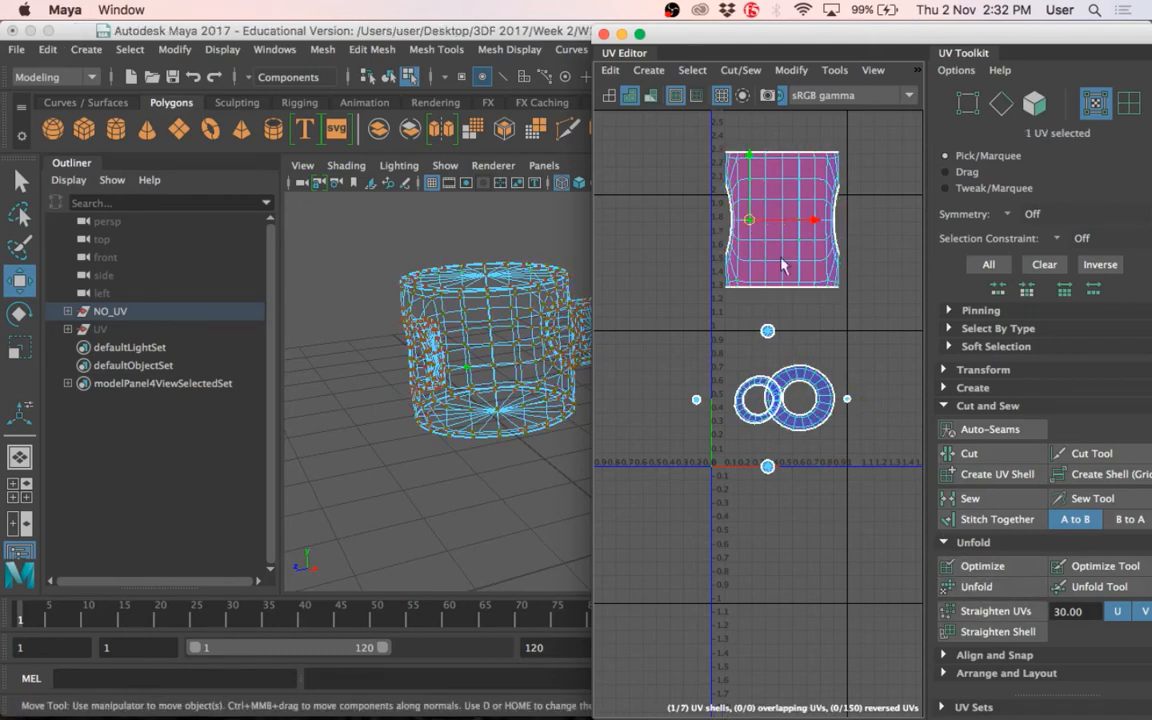
left_click(1000, 590)
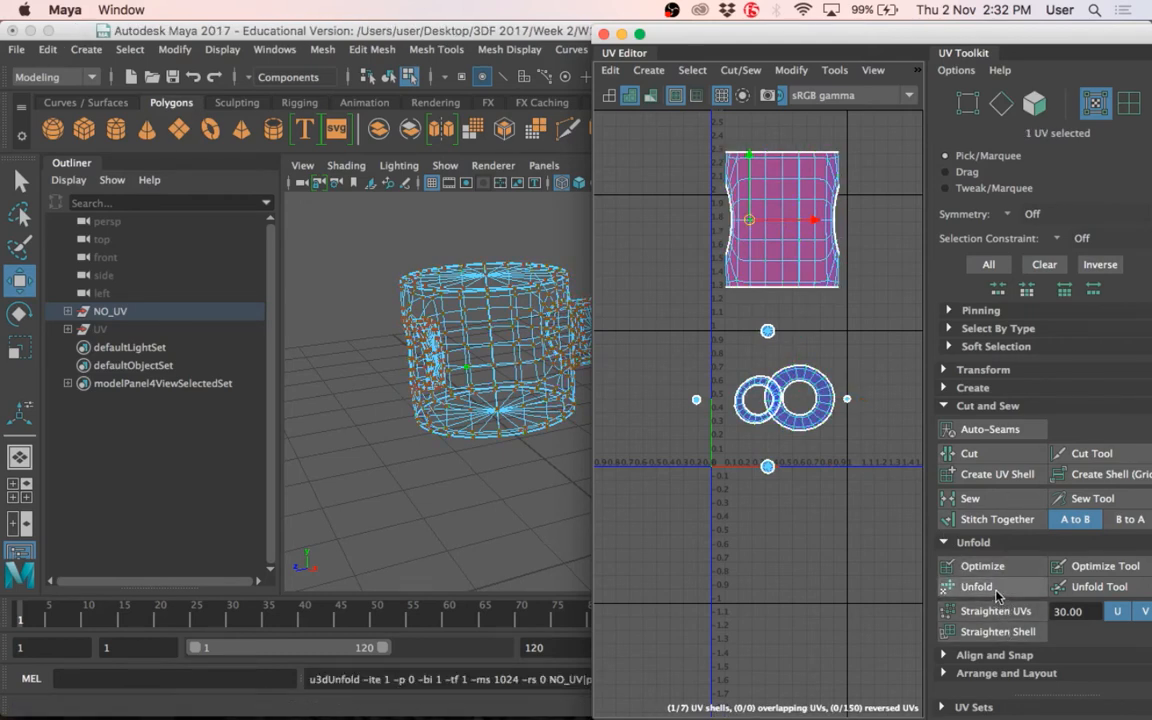
double_click(815, 267)
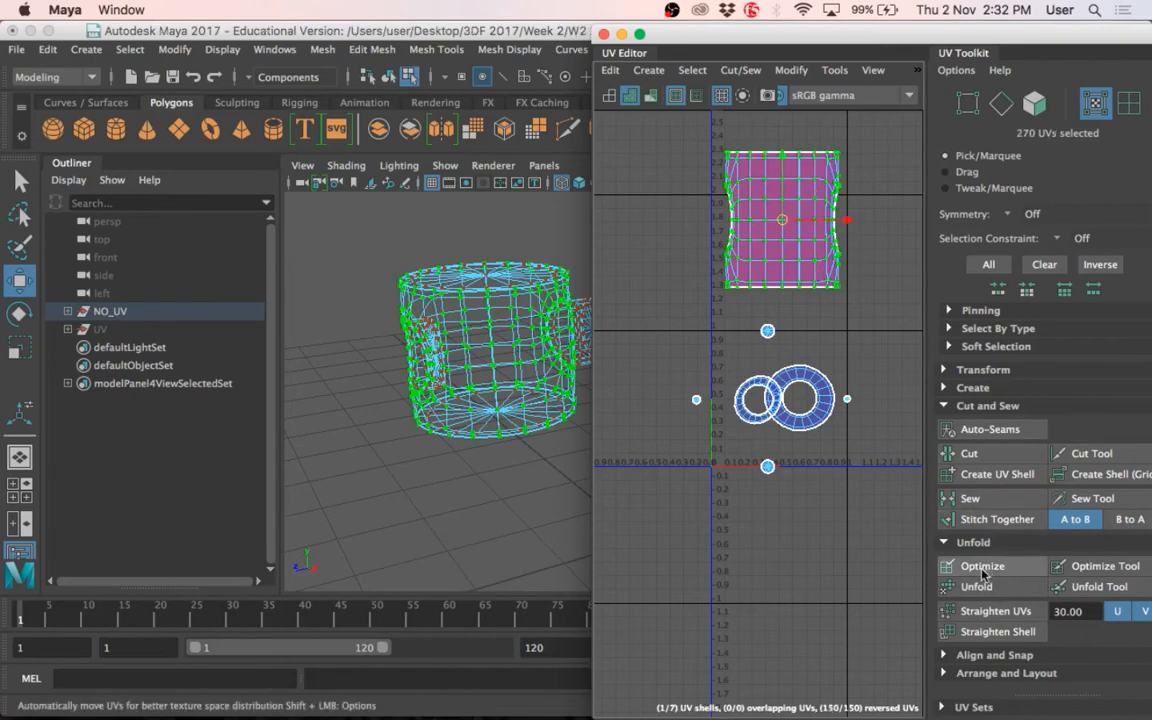
left_click(970, 587)
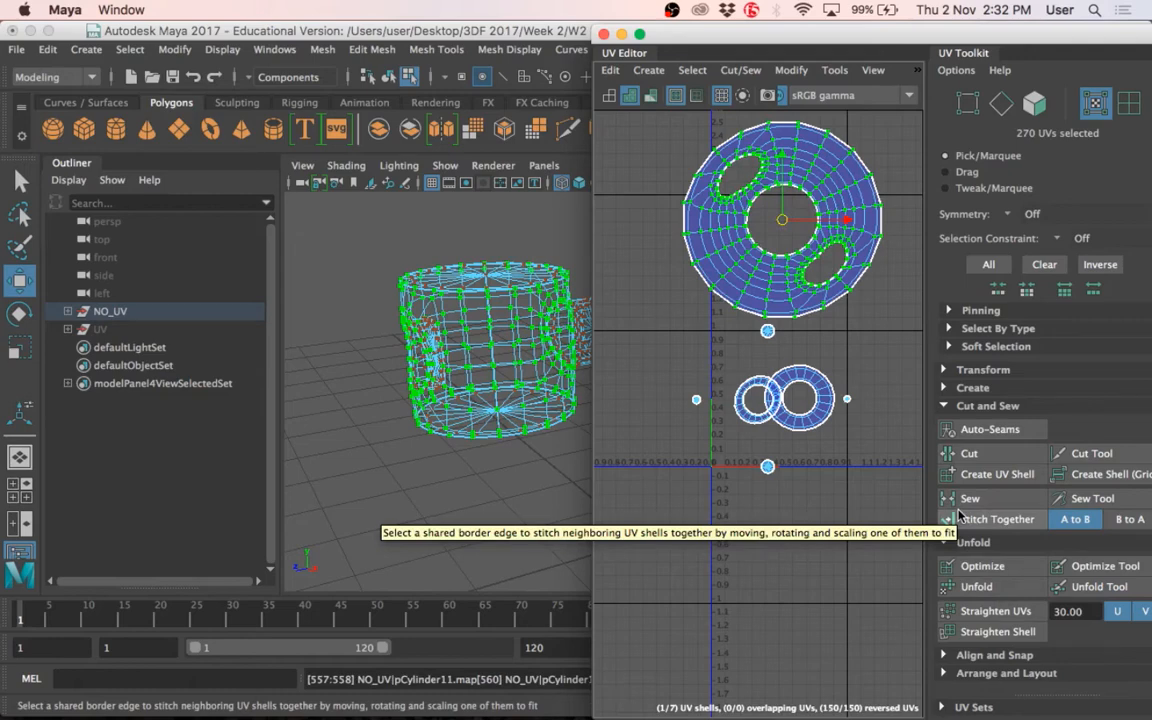
Widen the UV Editor and apply the checker map to the UV mesh.
scroll(800, 95, "up", 2)
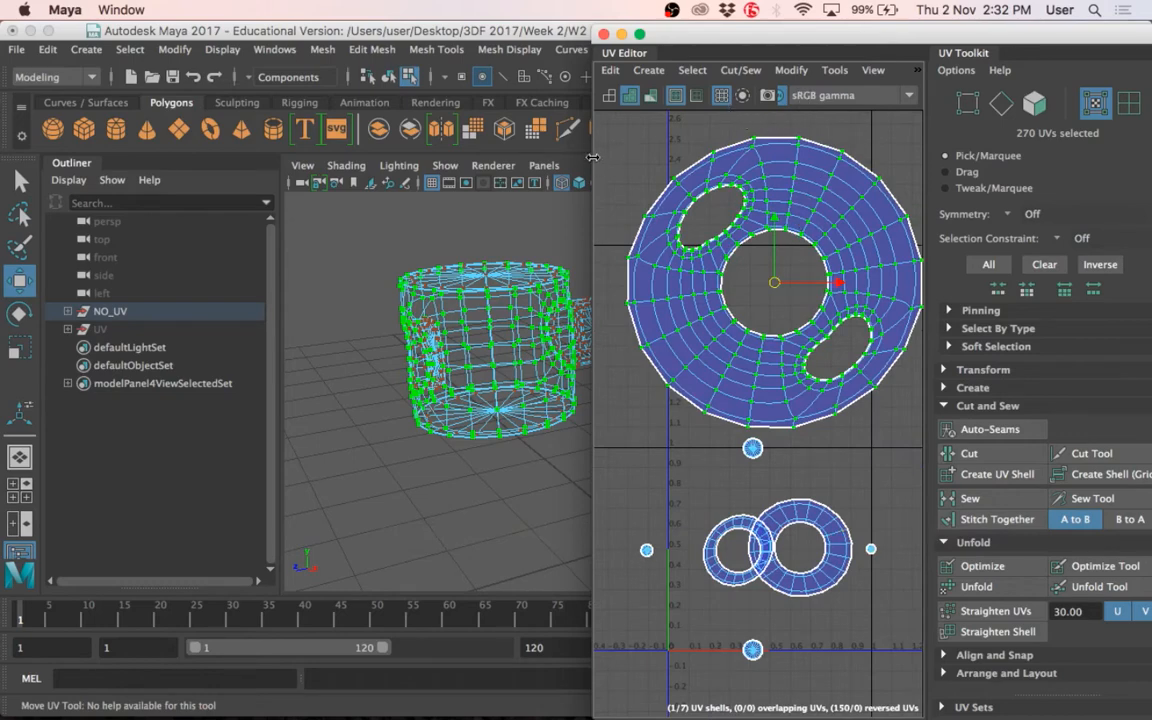
left_click_drag(593, 157, 15, 160)
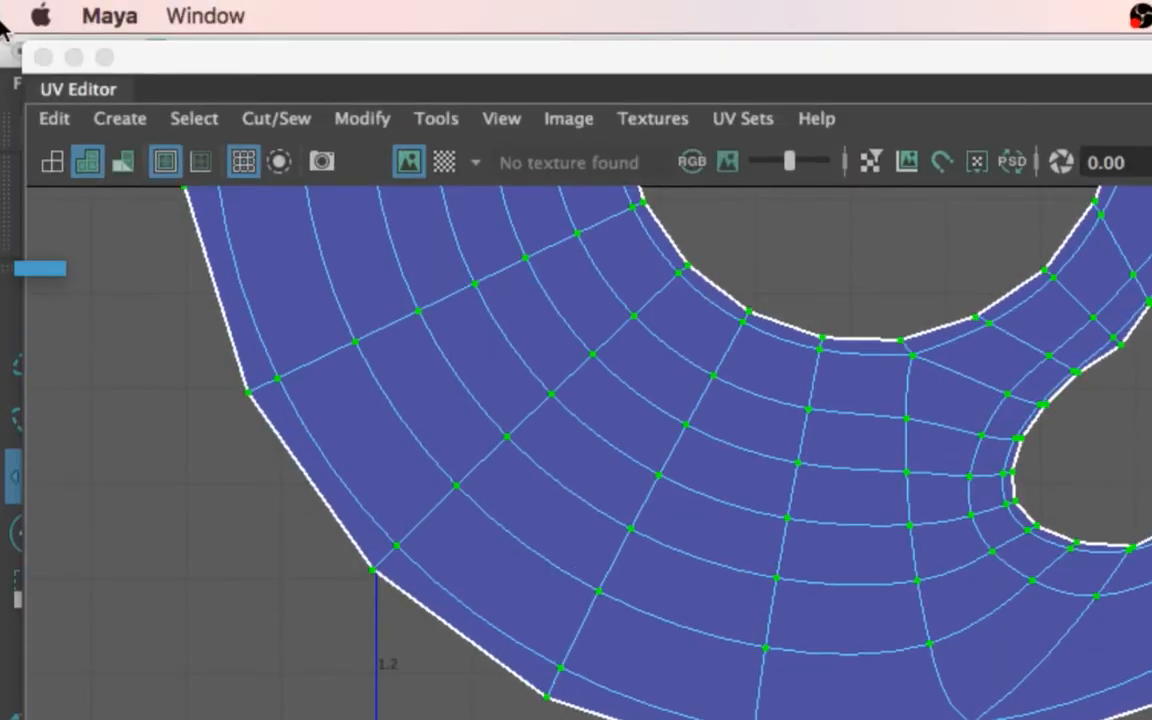
left_click(89, 164)
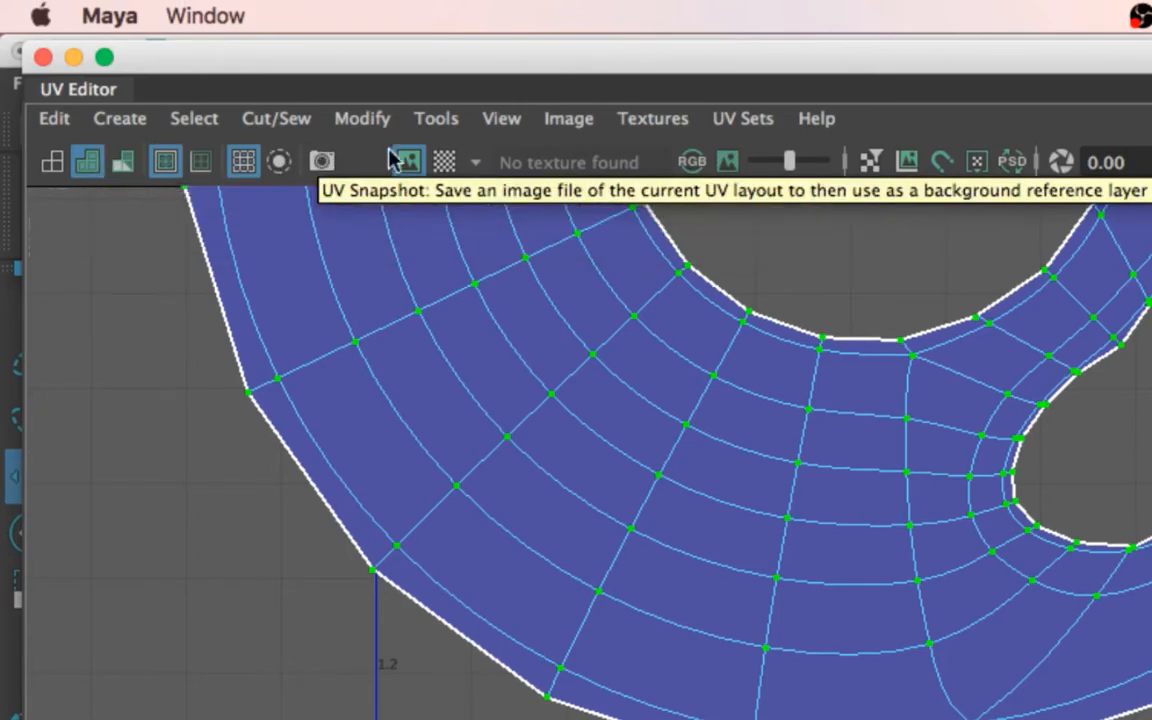
left_click(443, 162)
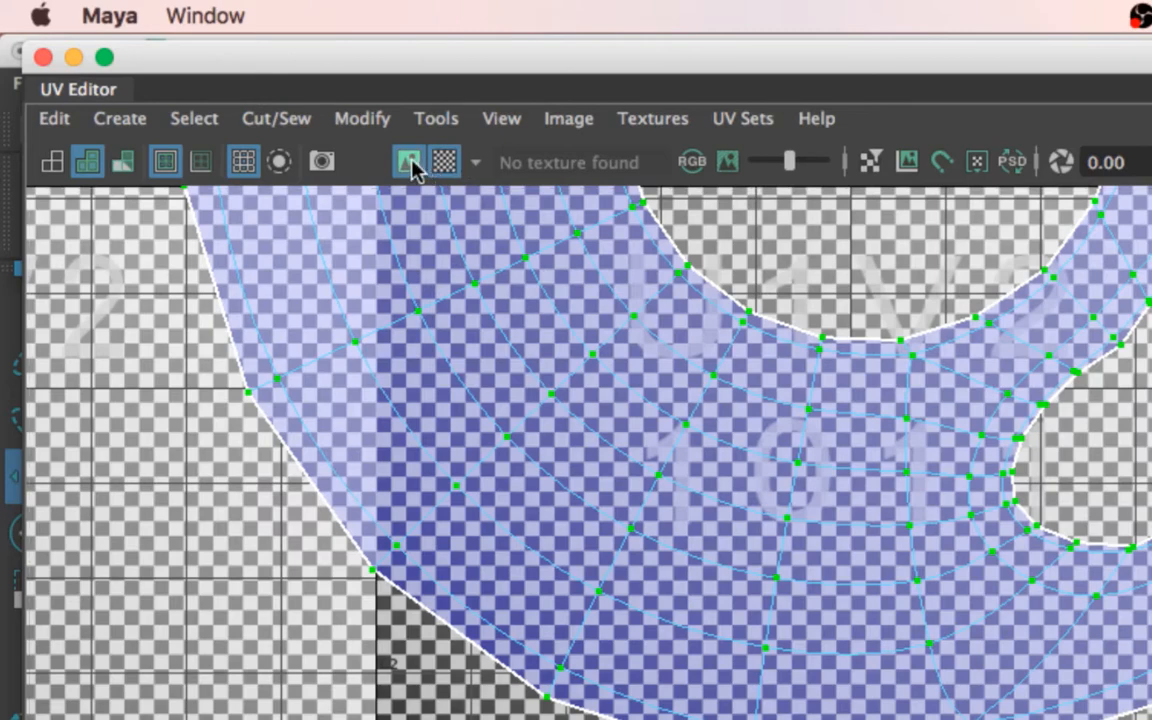
Hide the checker image behind the UV shells while keeping the checker map applied.
left_click(410, 162)
left_click(410, 162)
left_click(410, 162)
left_click(410, 162)
left_click(410, 162)
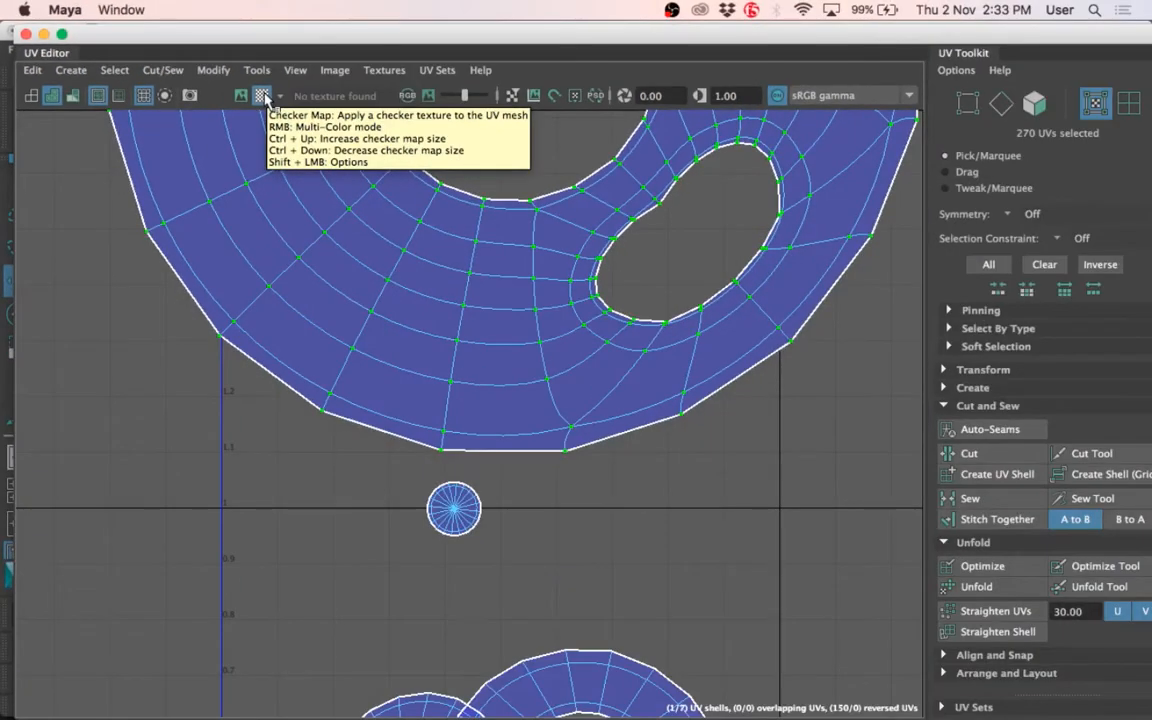
Uncover the perspective view, clear the UV selection and display the cylinder shaded with textures.
left_click_drag(218, 30, 862, 44)
left_click(373, 517)
key("6")
scroll(475, 437, "up", 3)
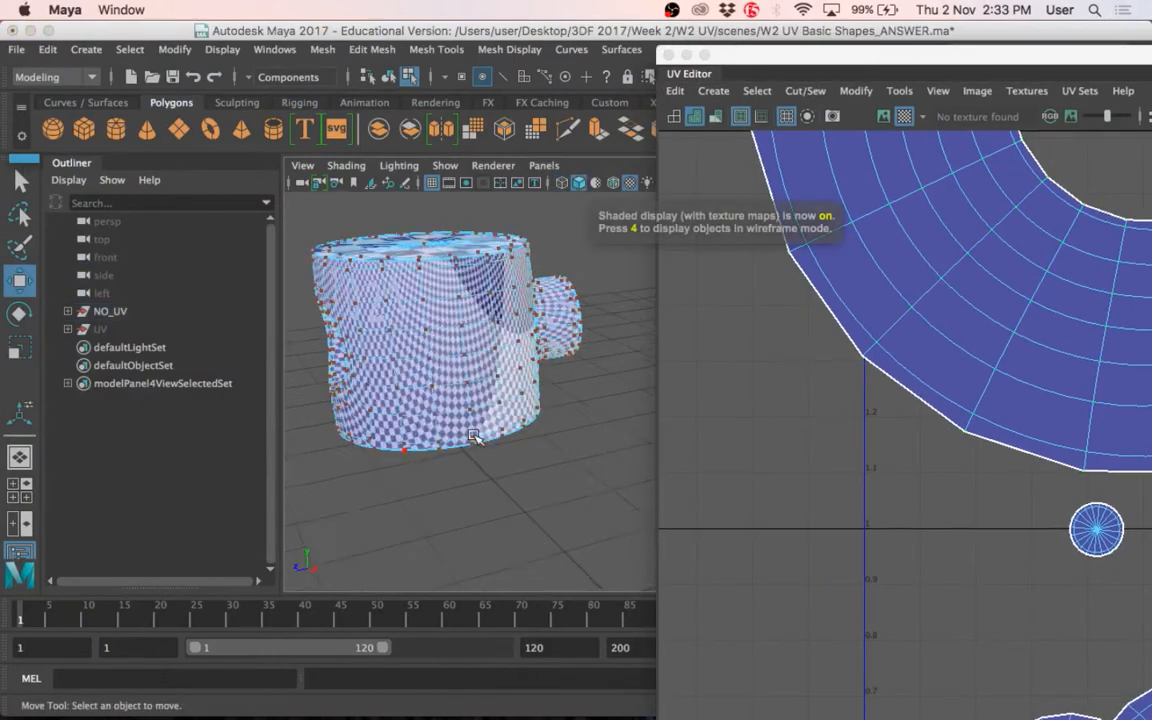
scroll(475, 437, "up", 3)
left_click_drag(475, 437, 500, 422, "alt")
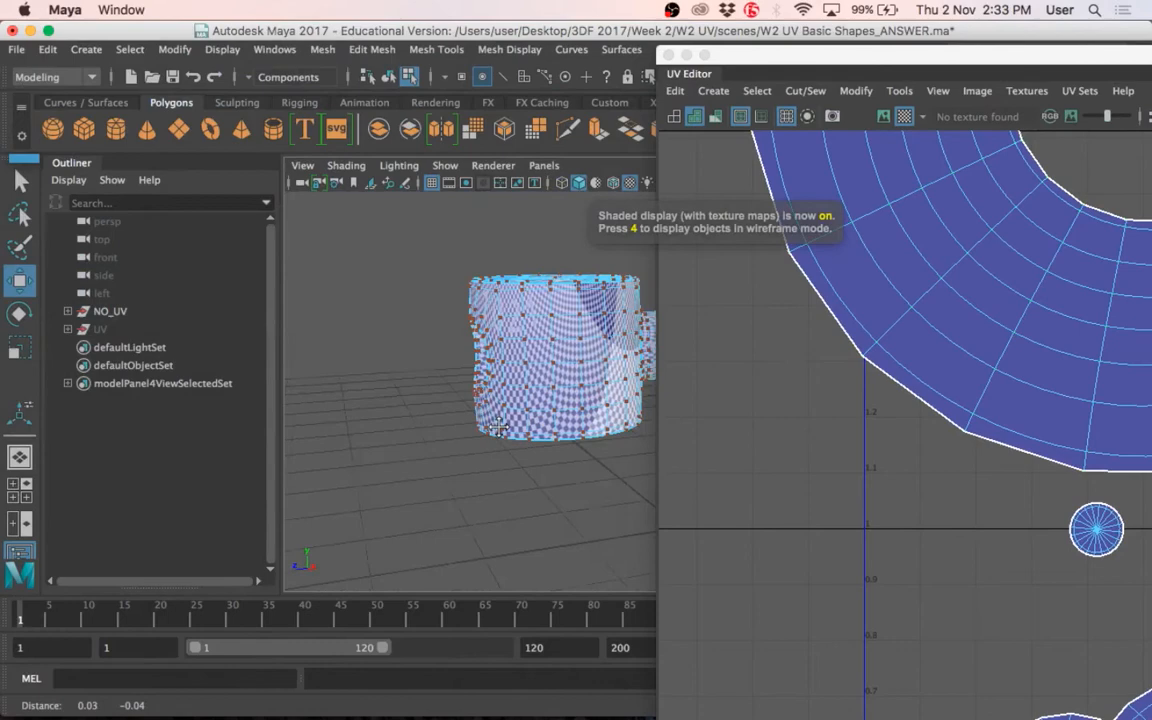
scroll(497, 424, "up", 3)
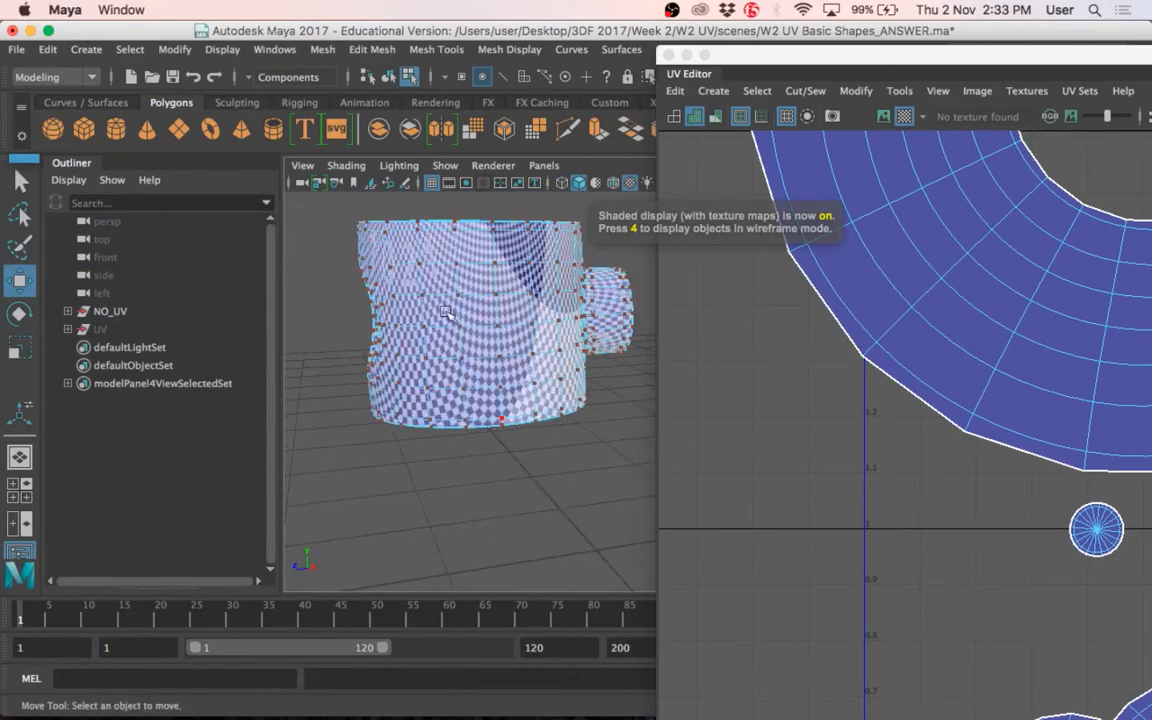
Select the whole cylinder in object mode and examine the checker pattern on its body and side pipe for stretching.
right_click_drag(446, 206, 532, 182)
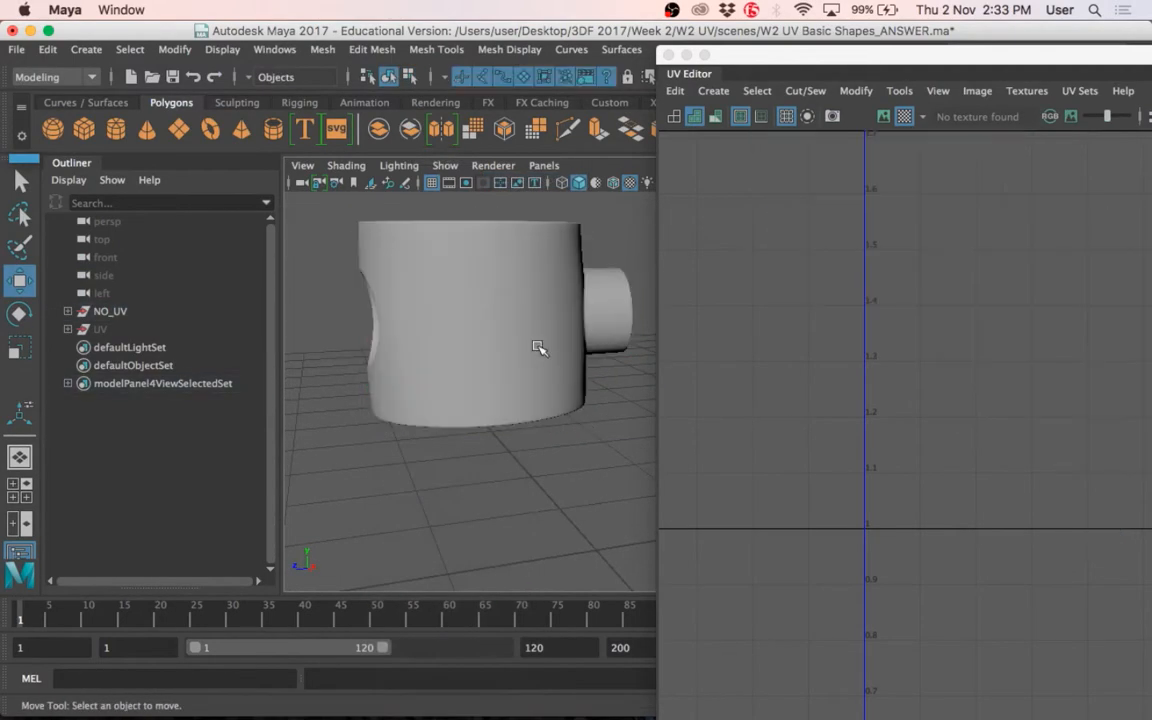
scroll(527, 386, "up", 3)
left_click_drag(527, 386, 555, 380, "alt")
scroll(602, 445, "down", 2)
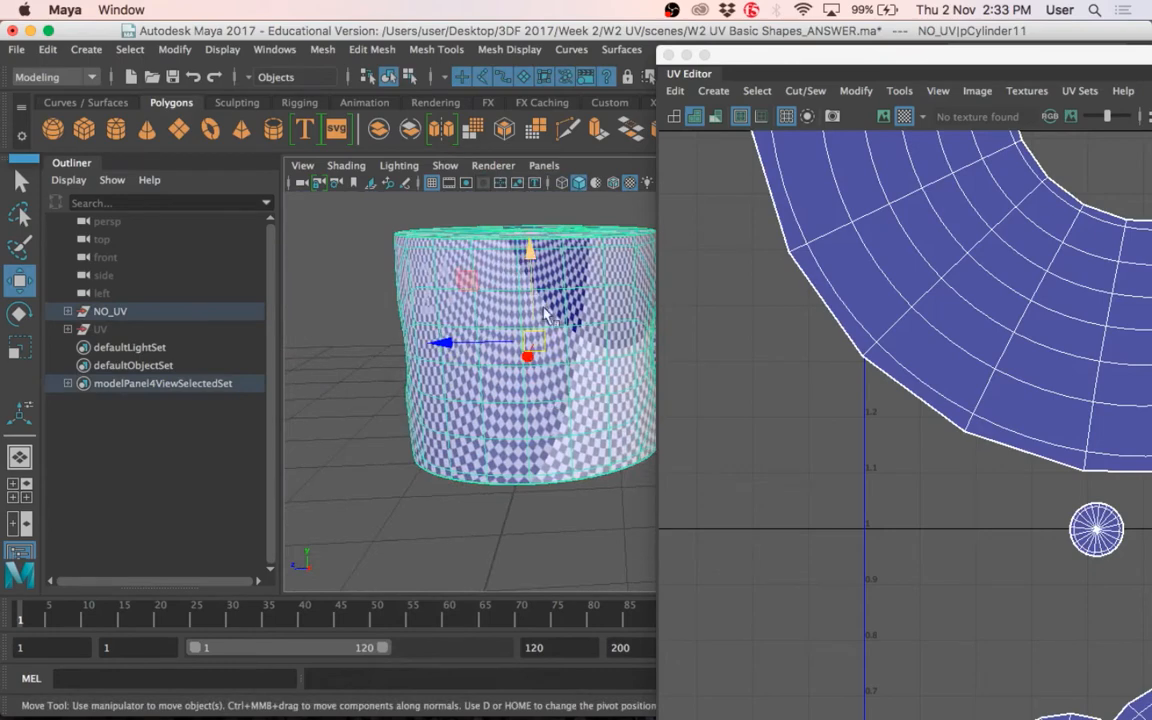
key("q")
scroll(547, 316, "up", 3)
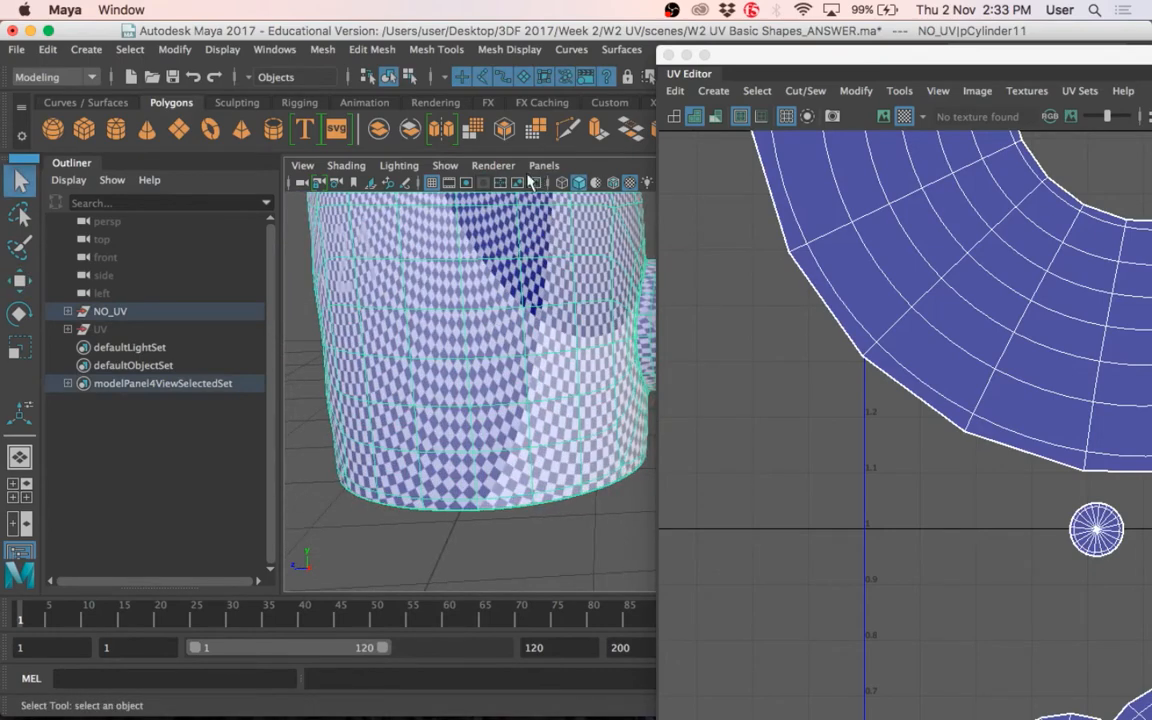
scroll(540, 310, "down", 3)
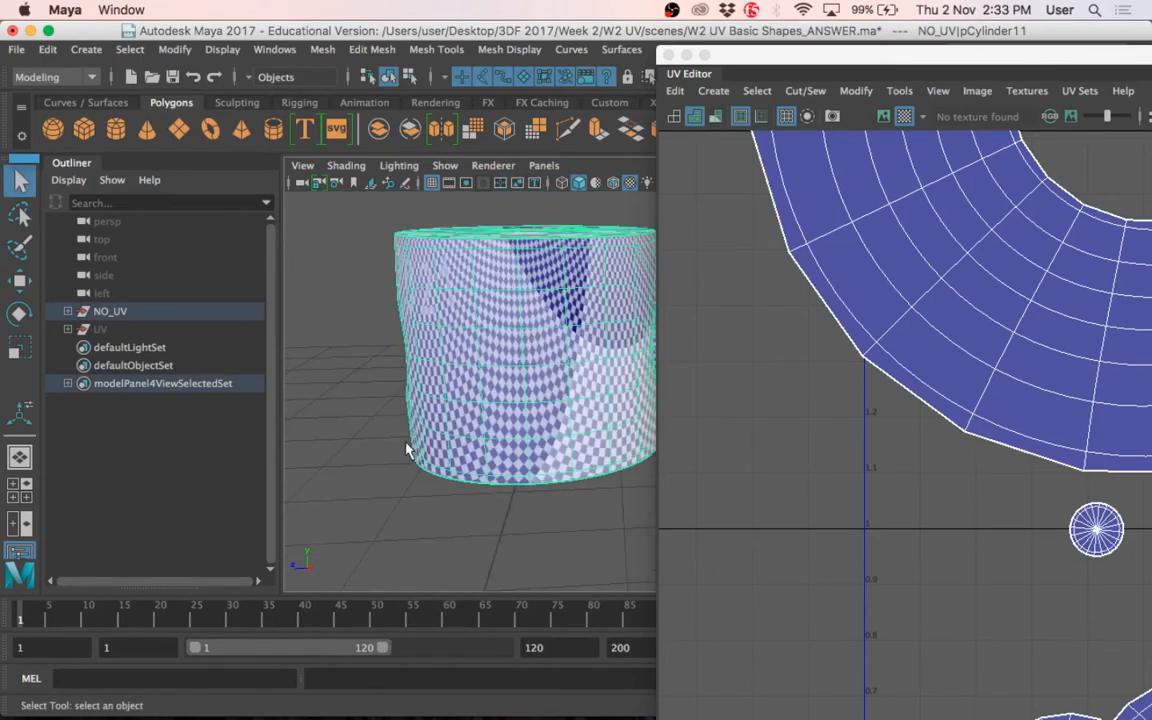
left_click_drag(527, 334, 410, 430, "alt")
left_click_drag(463, 458, 458, 378, "alt")
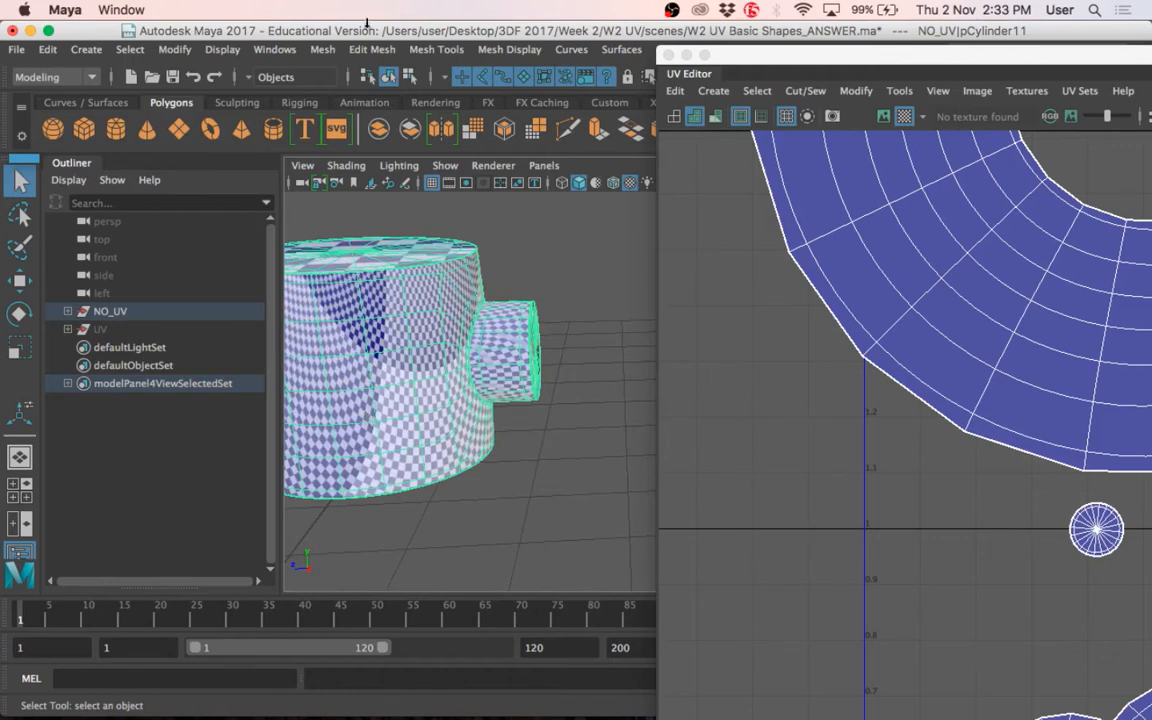
Switch the UV shells to edge selection and place the UV Editor beside the perspective view.
scroll(904, 448, "down", 6)
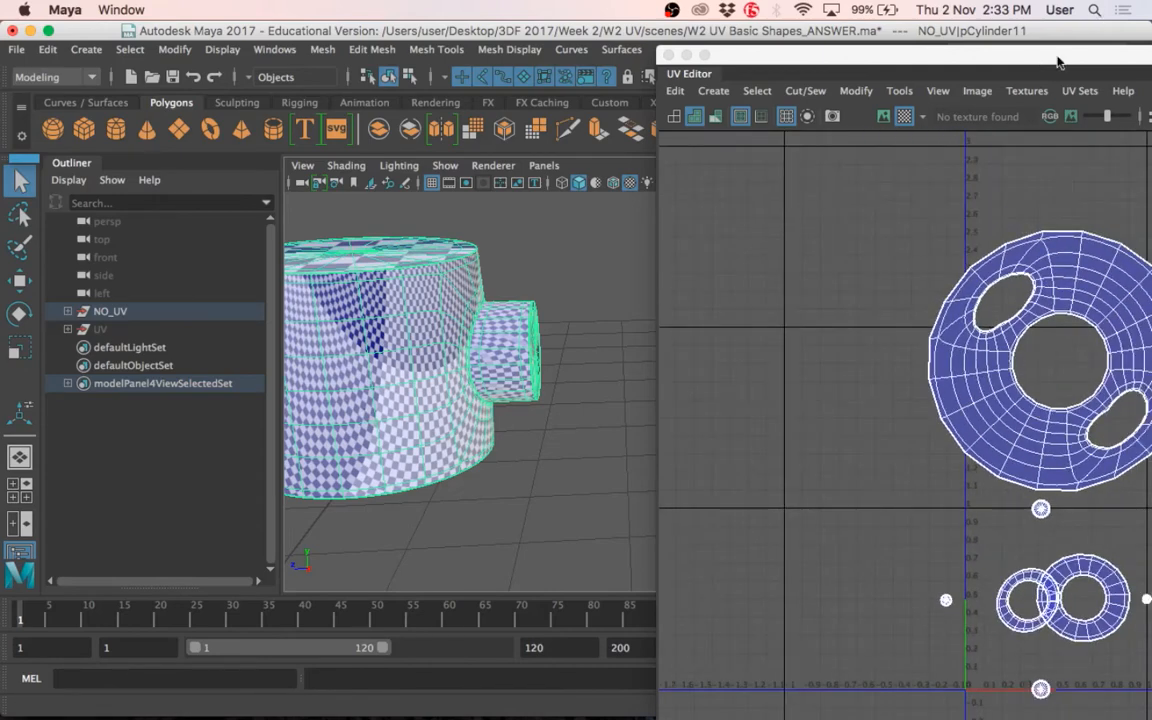
left_click_drag(1058, 62, 697, 66)
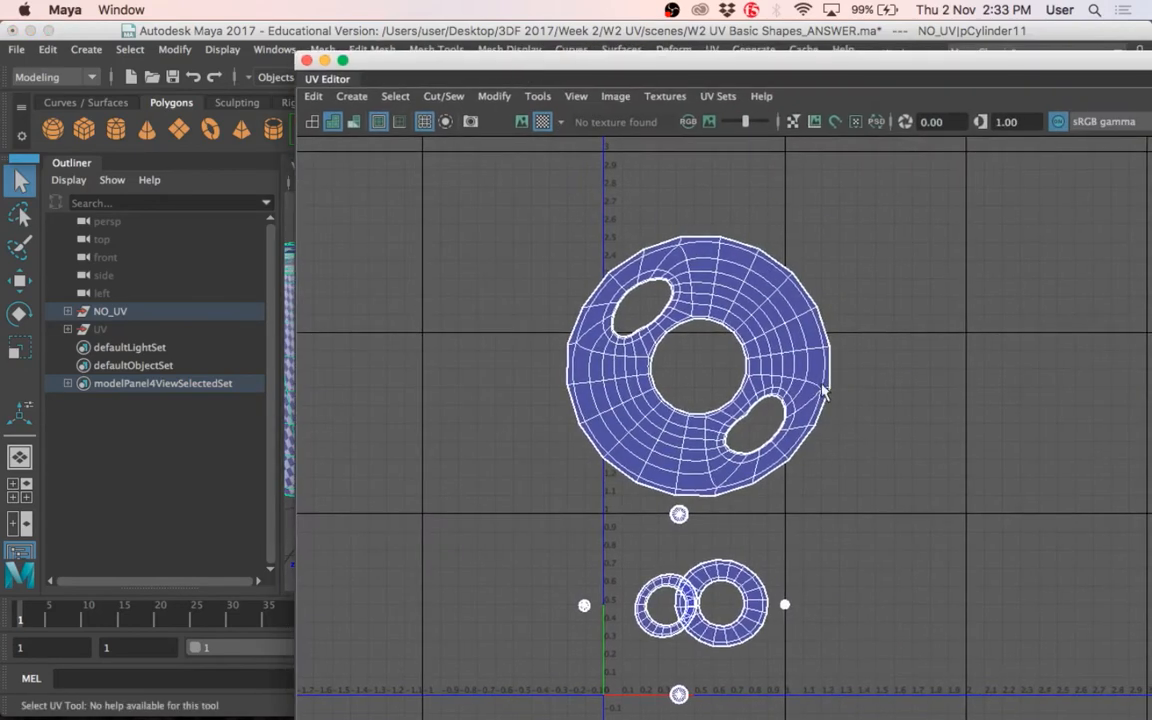
right_click_drag(733, 382, 766, 288)
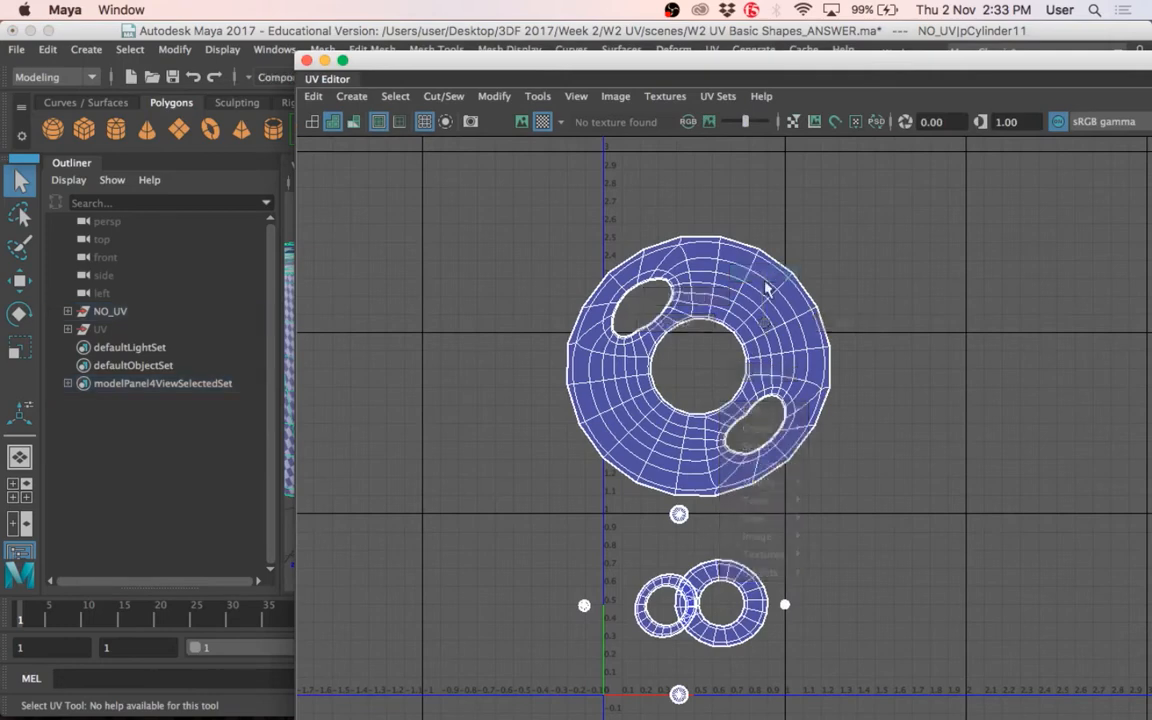
scroll(810, 360, "up", 3)
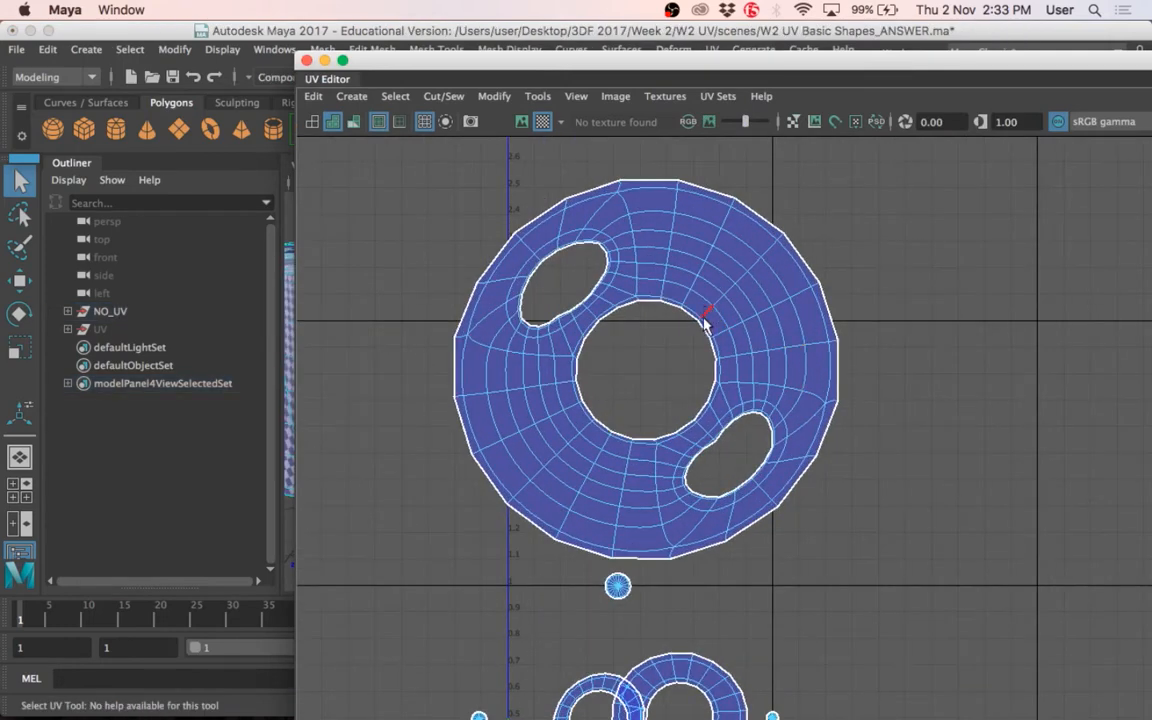
left_click_drag(586, 80, 872, 118)
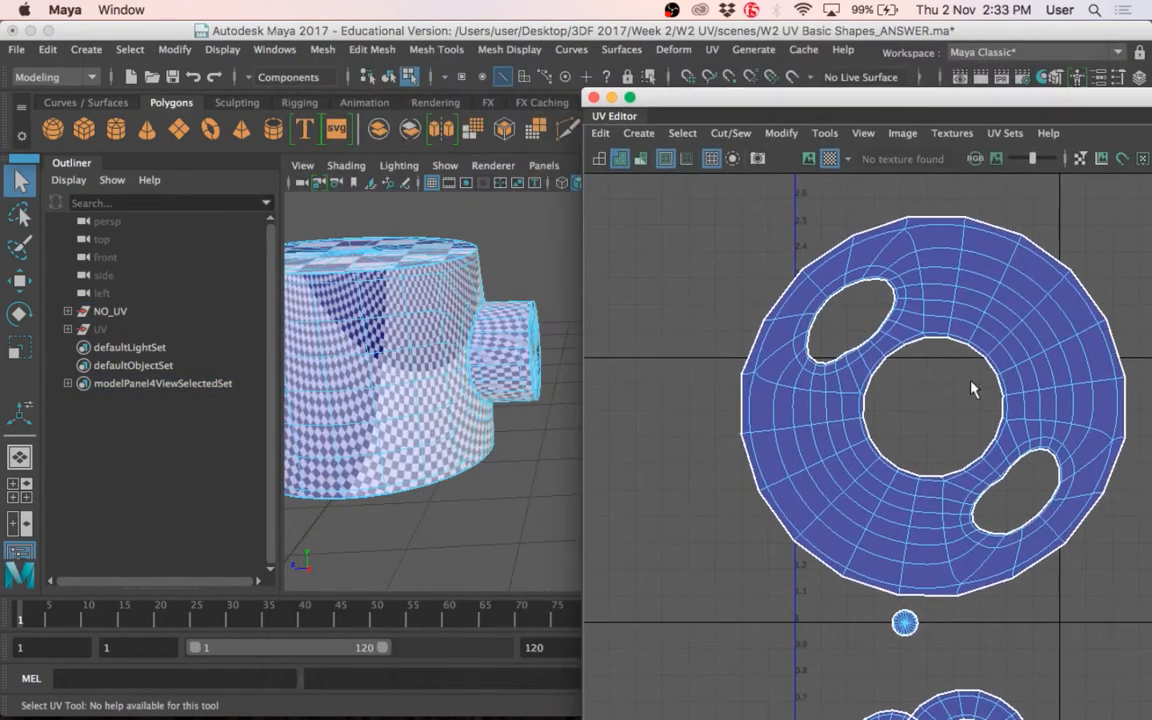
Display the cylinder in wireframe and select a patch of body vertices between the side pipes to locate them in the UV shell.
left_click_drag(438, 353, 552, 360, "alt")
scroll(466, 356, "down", 3)
middle_click_drag(476, 367, 424, 376, "alt")
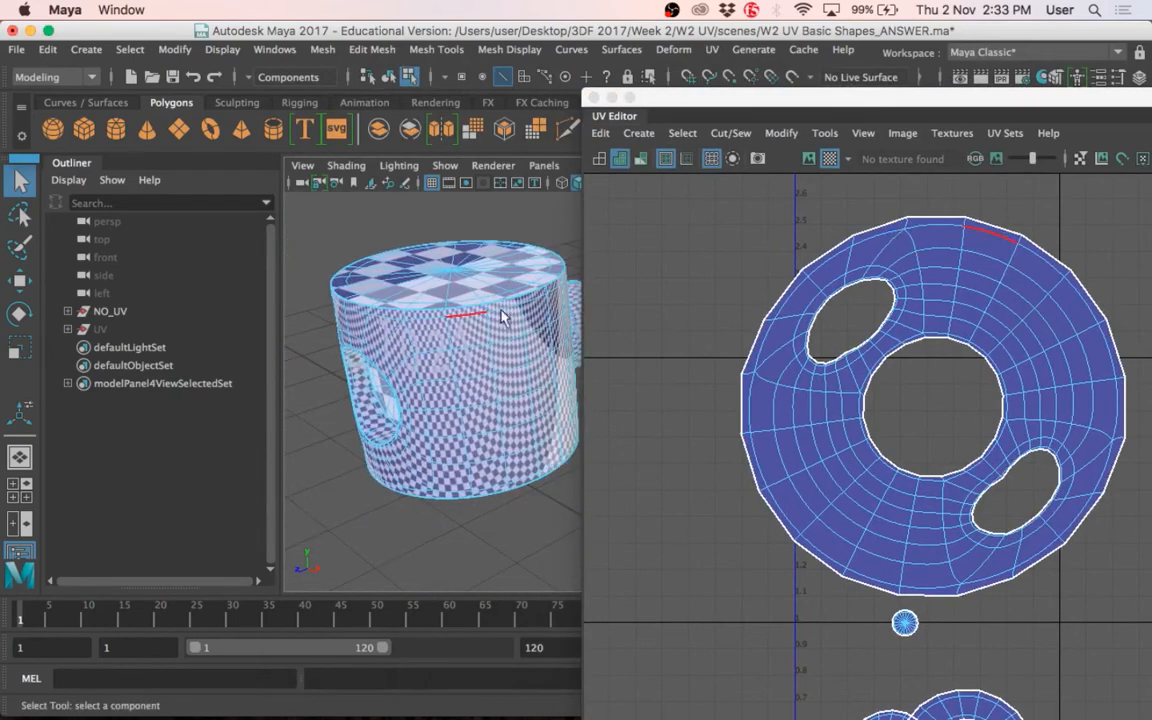
scroll(480, 370, "down", 4)
left_click_drag(502, 376, 446, 382, "alt")
key("4")
right_click_drag(437, 212, 345, 198)
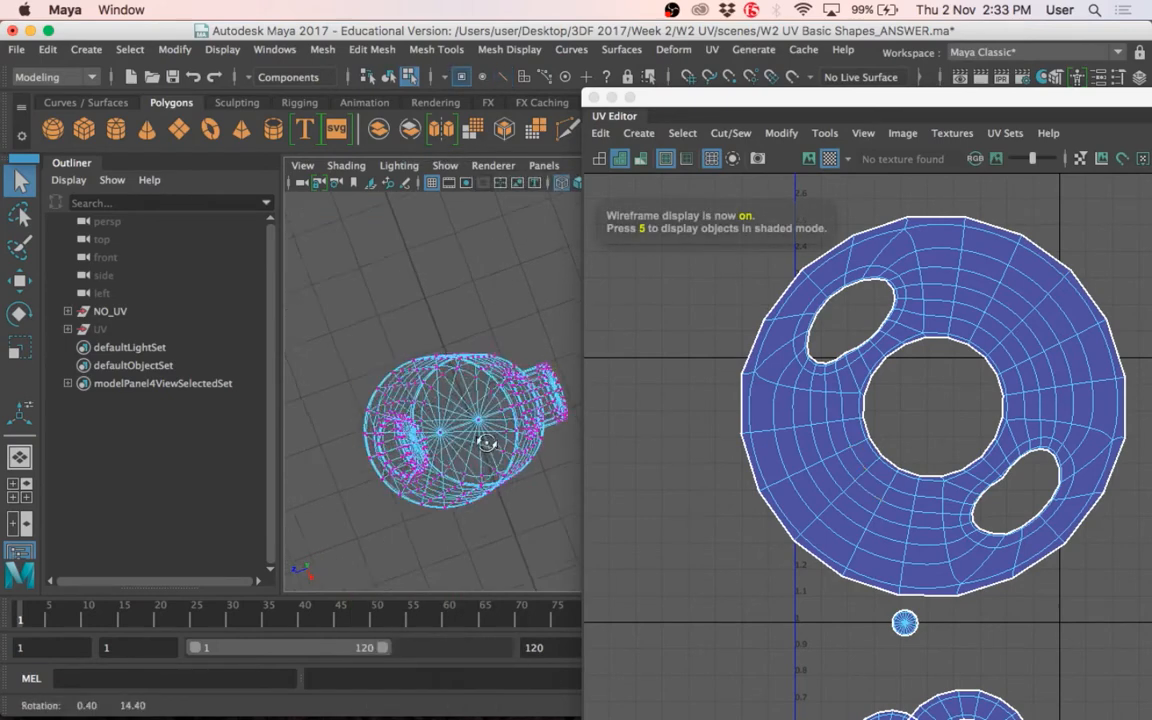
middle_click_drag(470, 385, 490, 318, "alt")
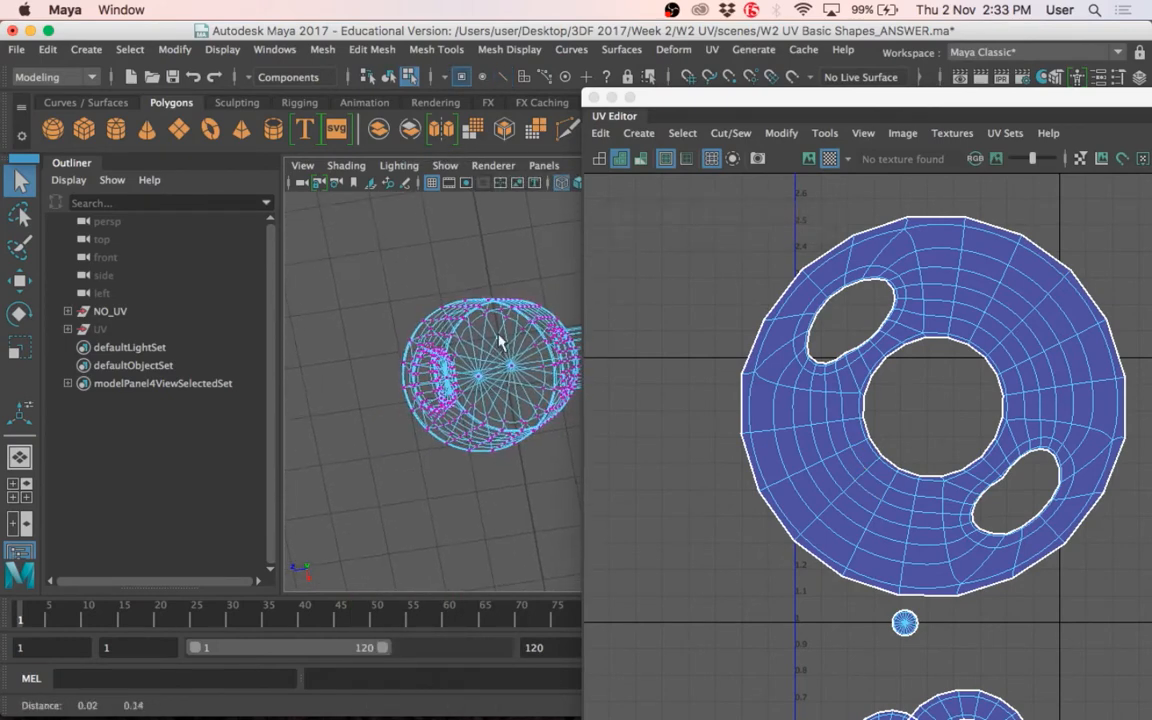
left_click_drag(490, 316, 514, 334)
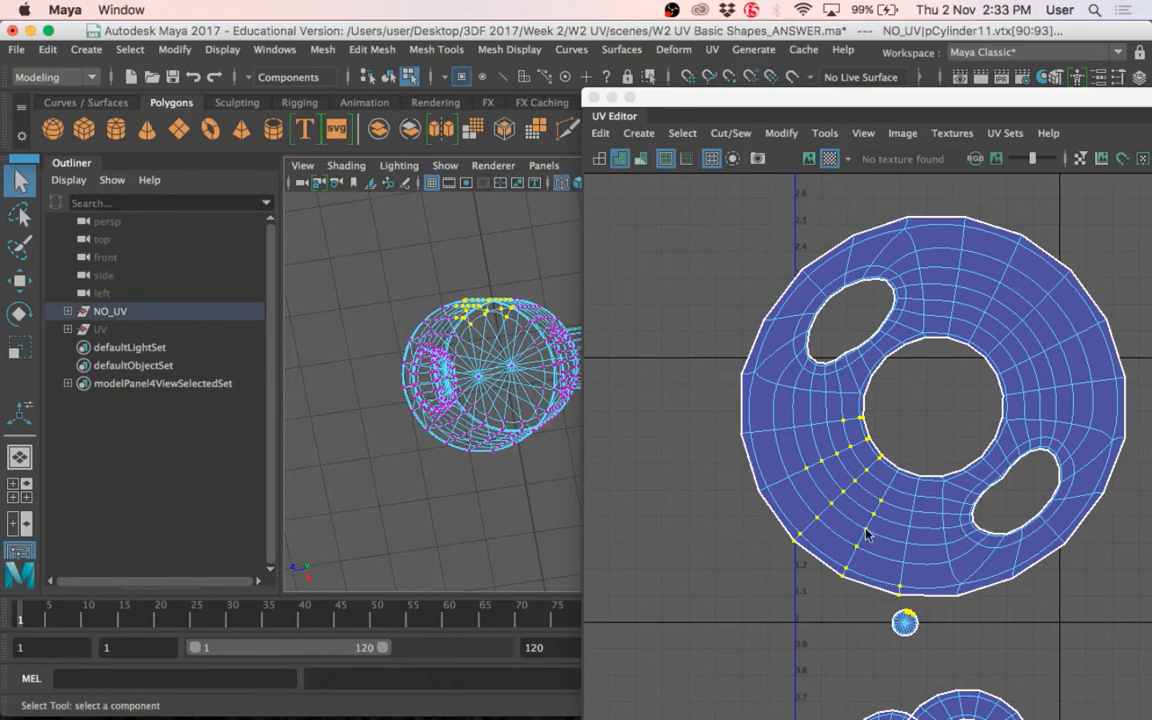
scroll(866, 534, "up", 2)
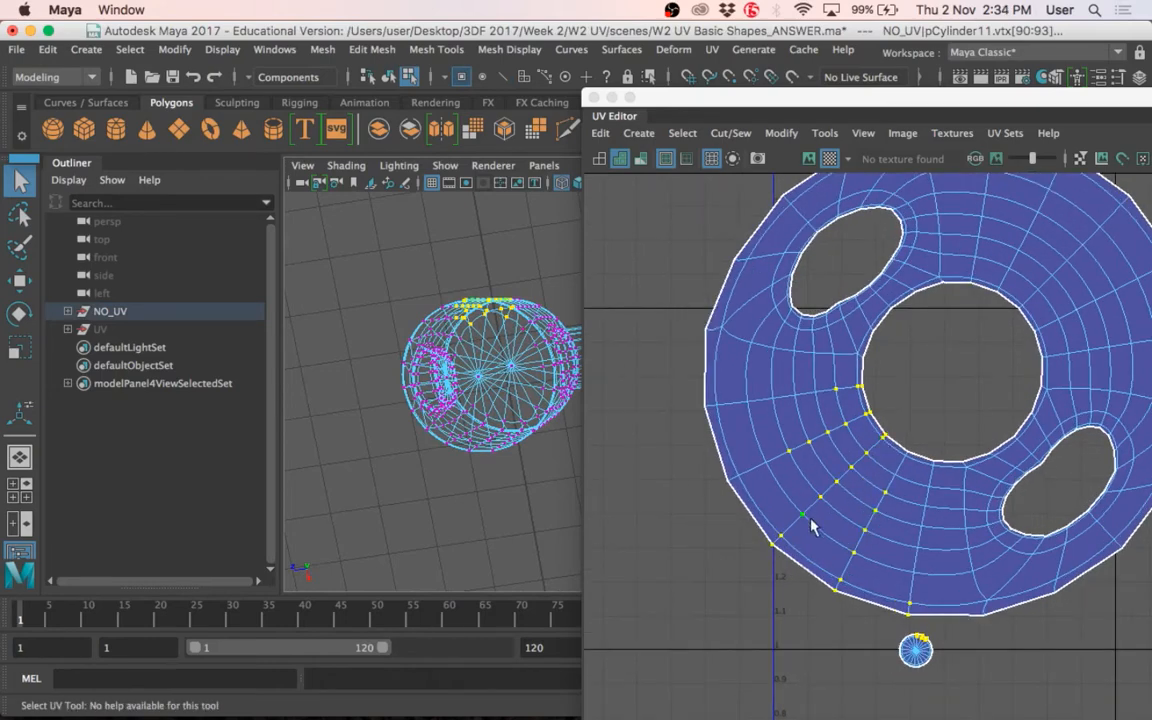
Select the radial edge line across the large ring shell between its two holes and cut the UVs along it.
right_click_drag(866, 450, 866, 400)
left_click(874, 451)
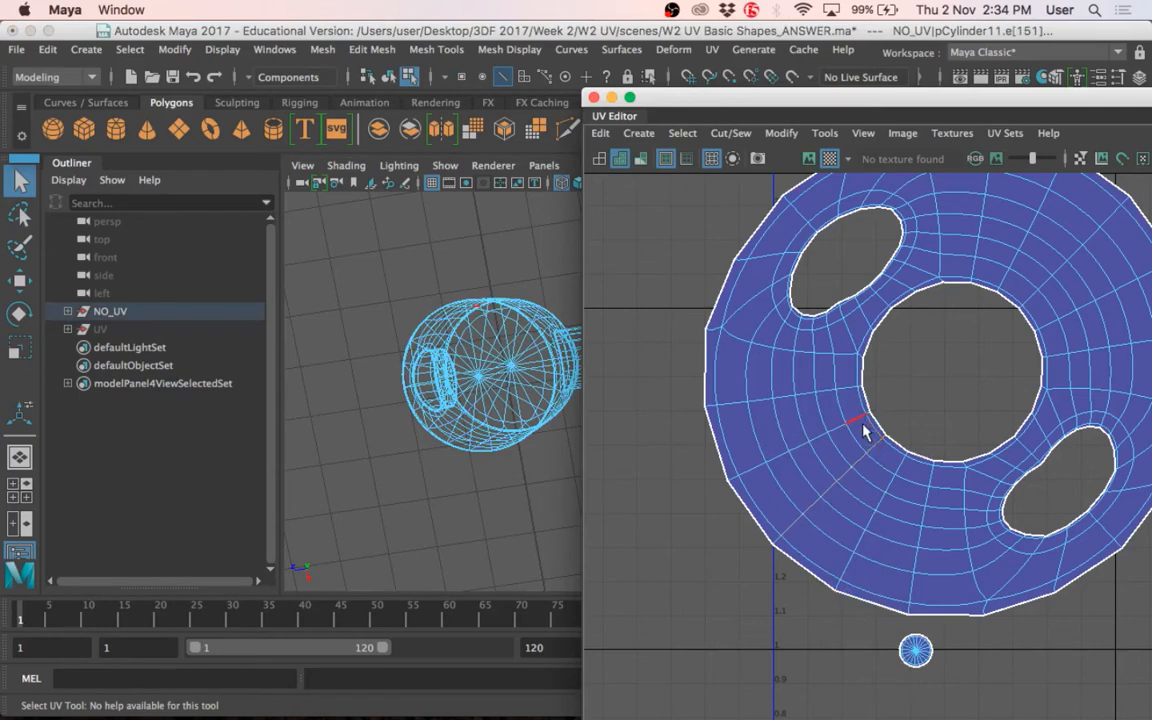
left_click(864, 426)
double_click(922, 104)
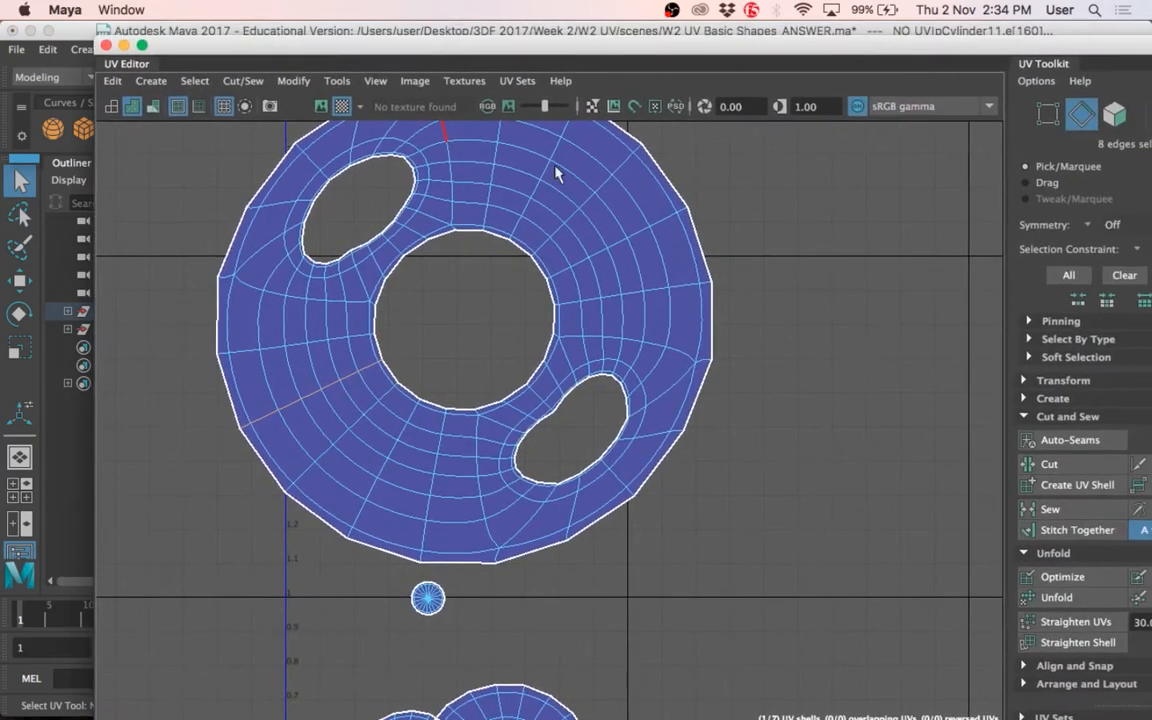
scroll(632, 517, "down", 1)
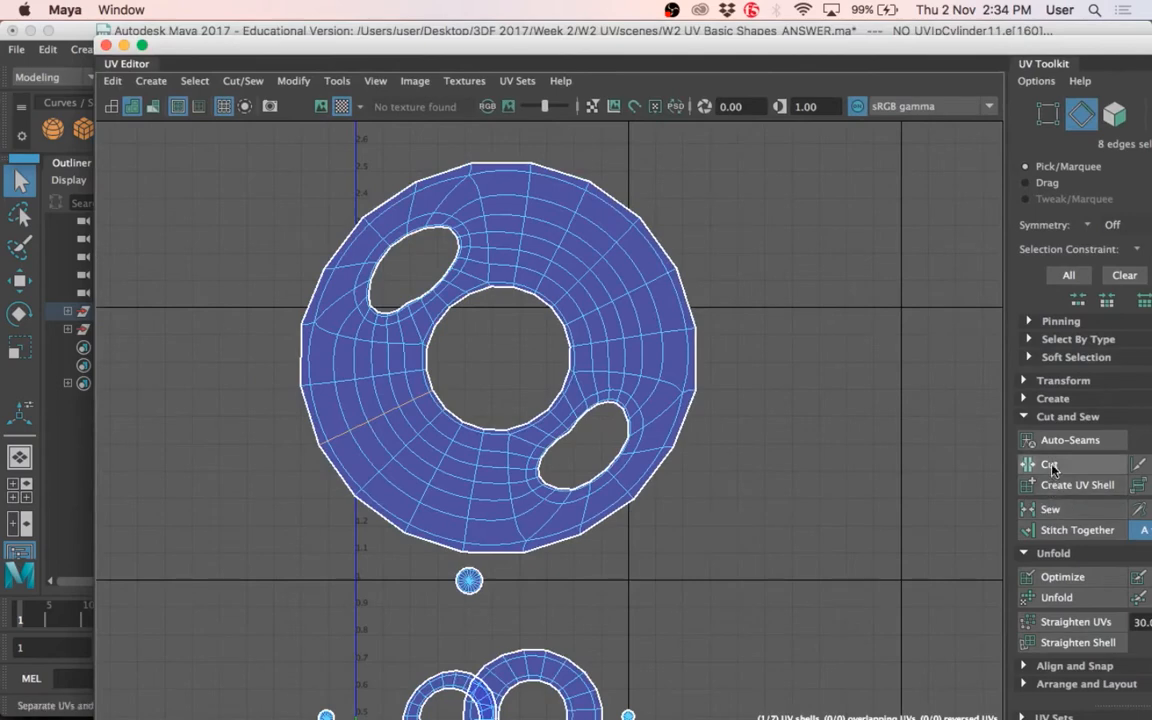
left_click(1010, 466)
Unfold the cut body shell into a strip and rotate it until its long sides lie horizontal.
right_click_drag(470, 453, 548, 450)
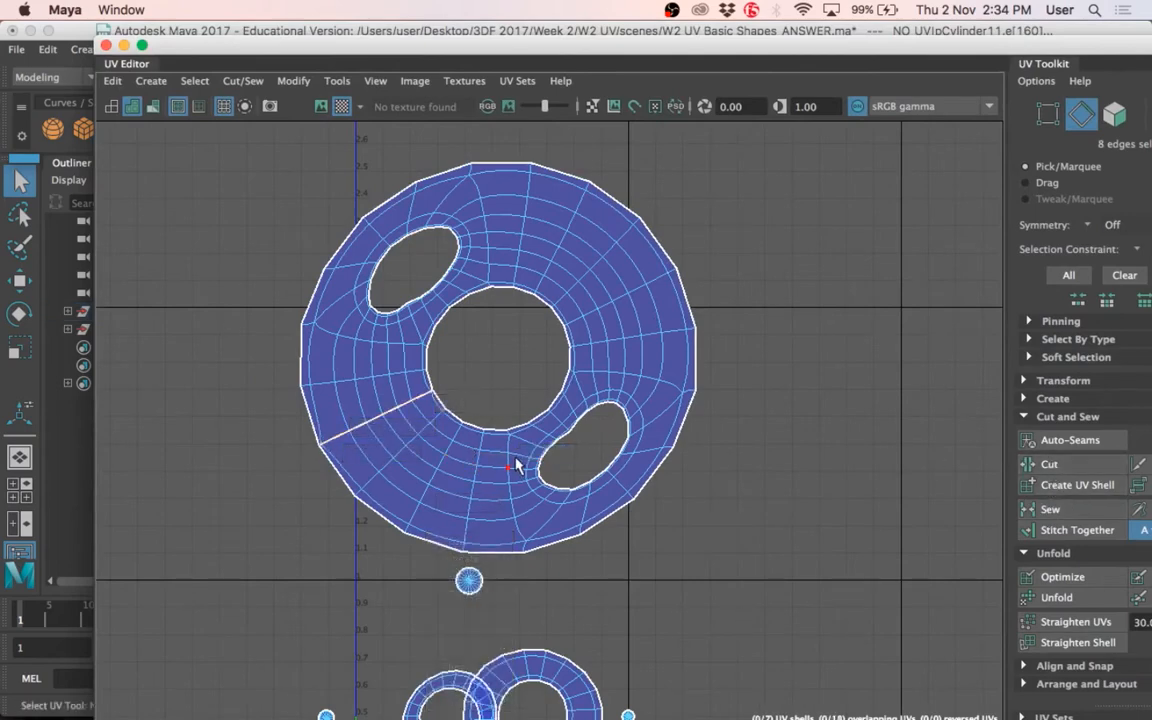
left_click(1057, 597)
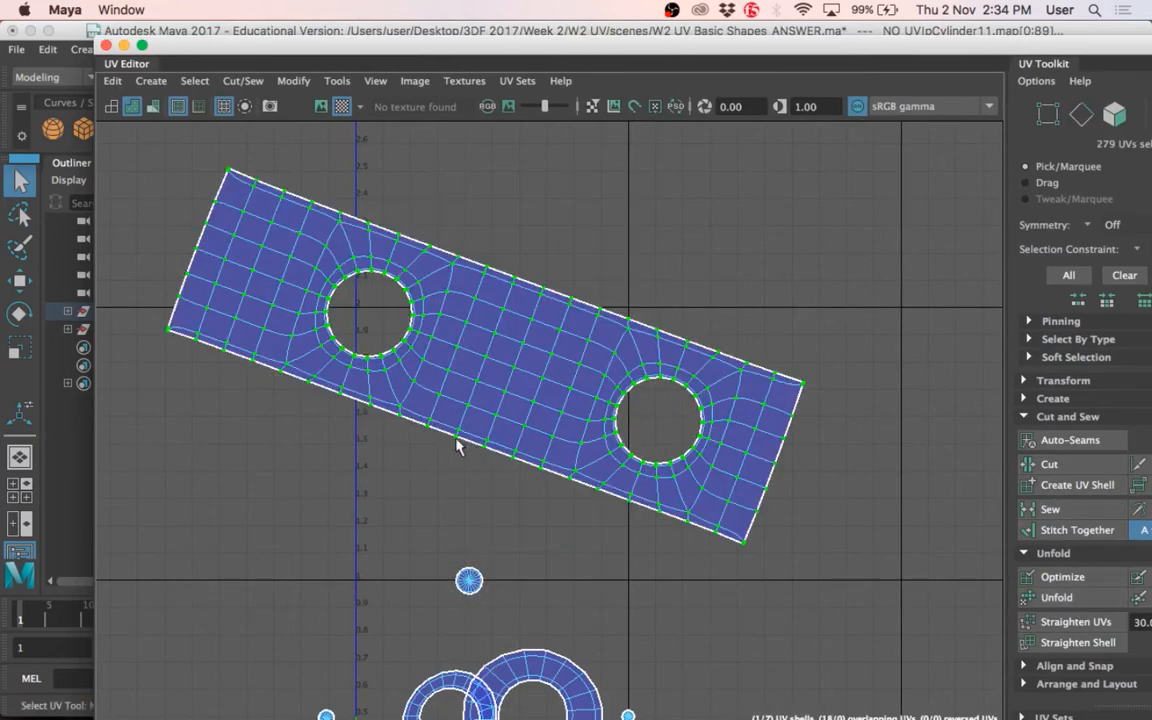
key("e")
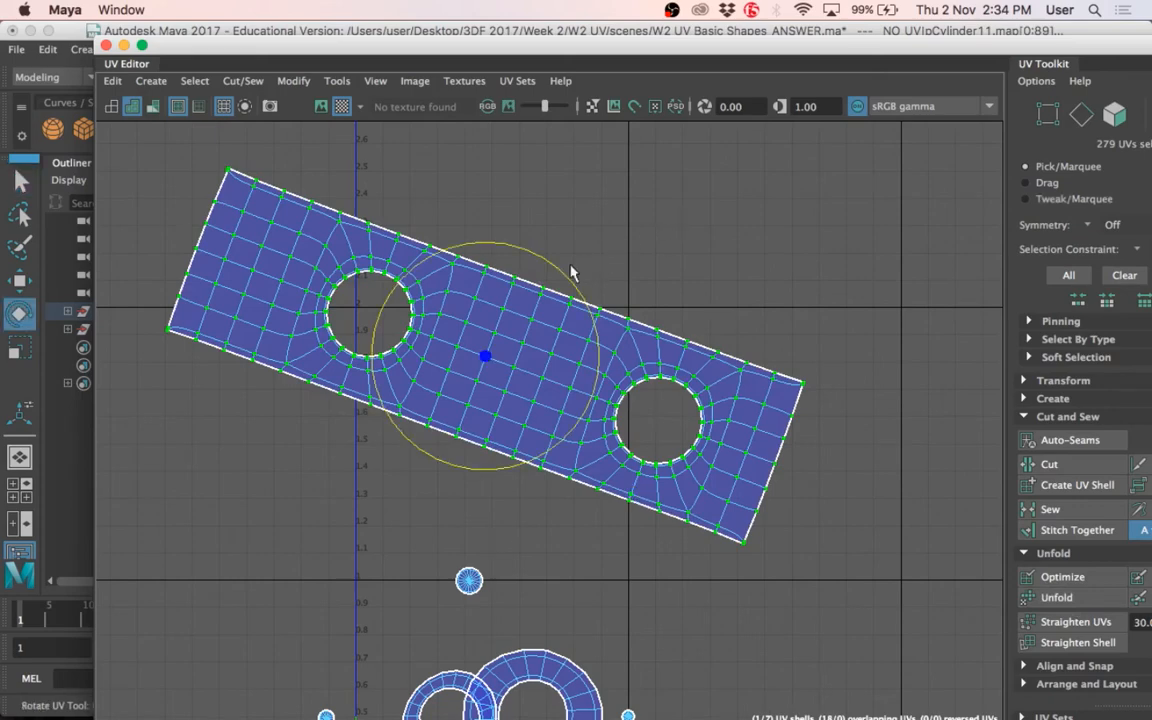
left_click_drag(565, 276, 524, 267)
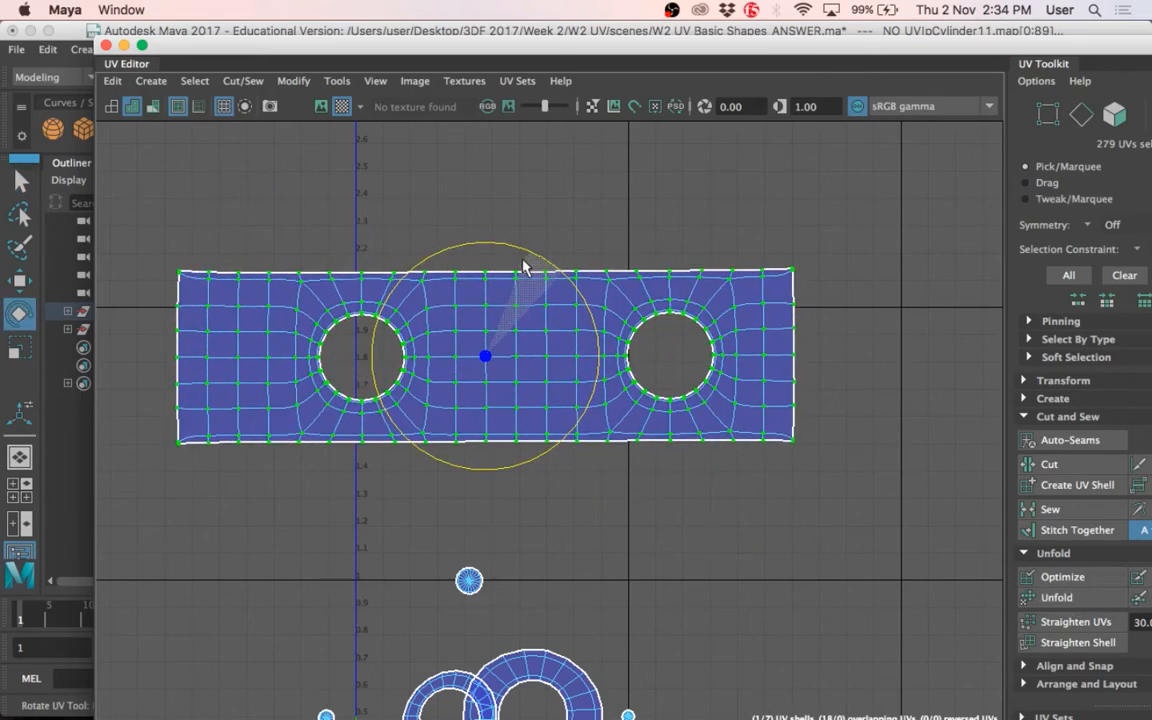
left_click(584, 239)
key("q")
Display the cylinder shaded and select it in object mode to examine the checker pattern on the body and side pipe.
left_click_drag(264, 46, 772, 89)
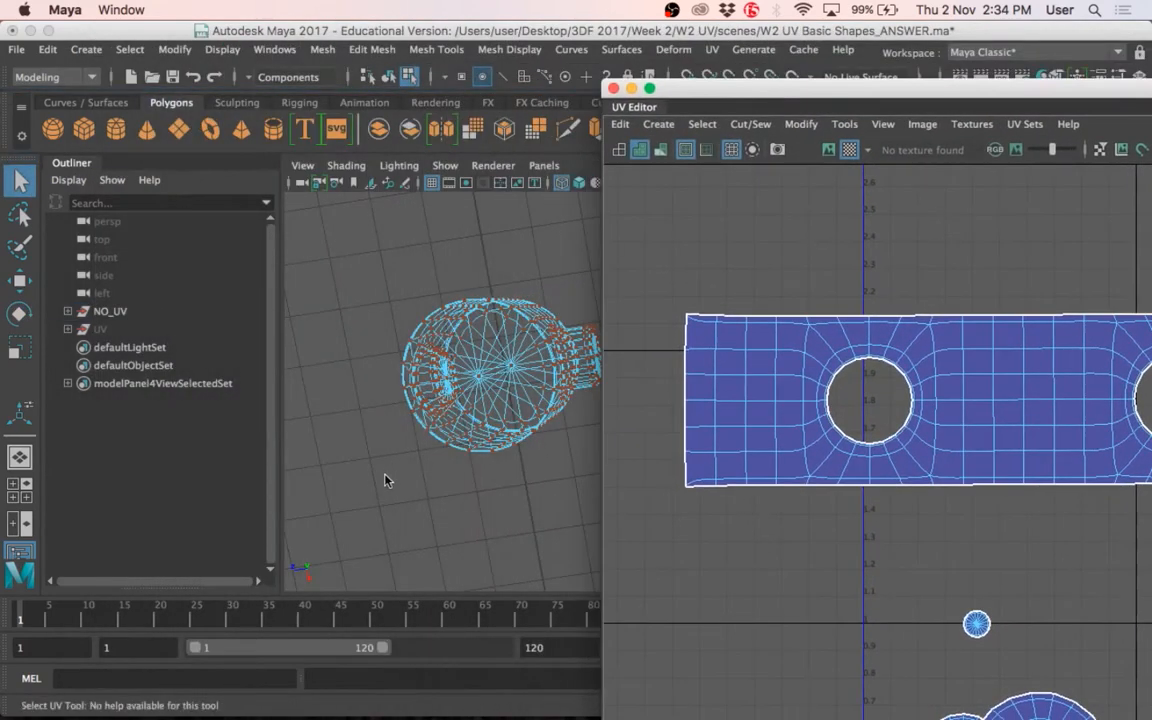
key("5")
mouse_move(458, 458)
left_mouse_down("alt")
mouse_move(480, 430)
mouse_move(510, 314)
mouse_move(493, 360)
left_mouse_up("alt")
scroll(508, 316, "up", 5)
scroll(493, 360, "up", 5)
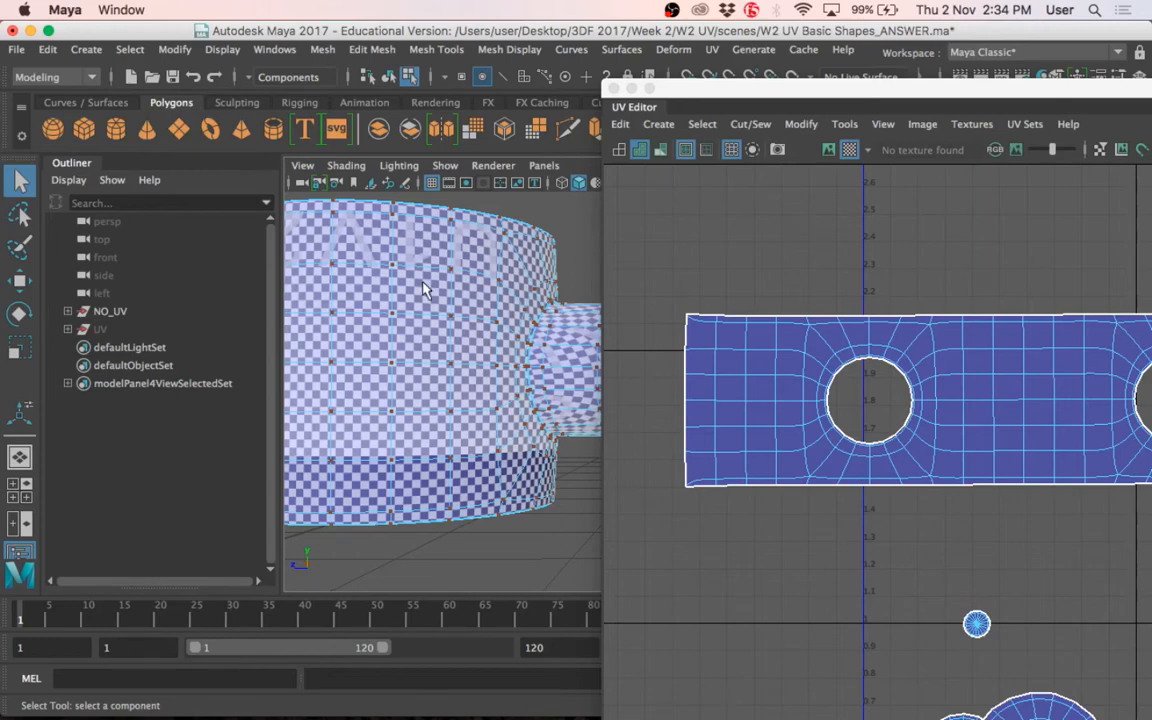
left_click_drag(398, 266, 342, 258, "alt")
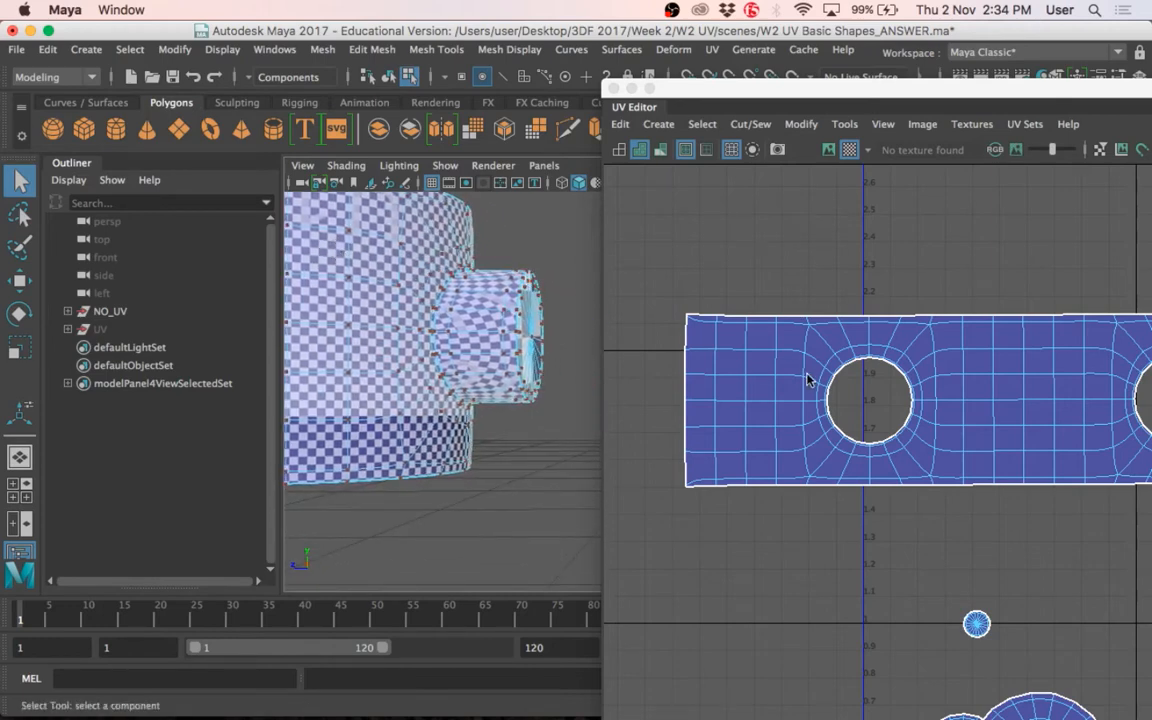
scroll(808, 380, "down", 1)
middle_click_drag(400, 318, 485, 320, "alt")
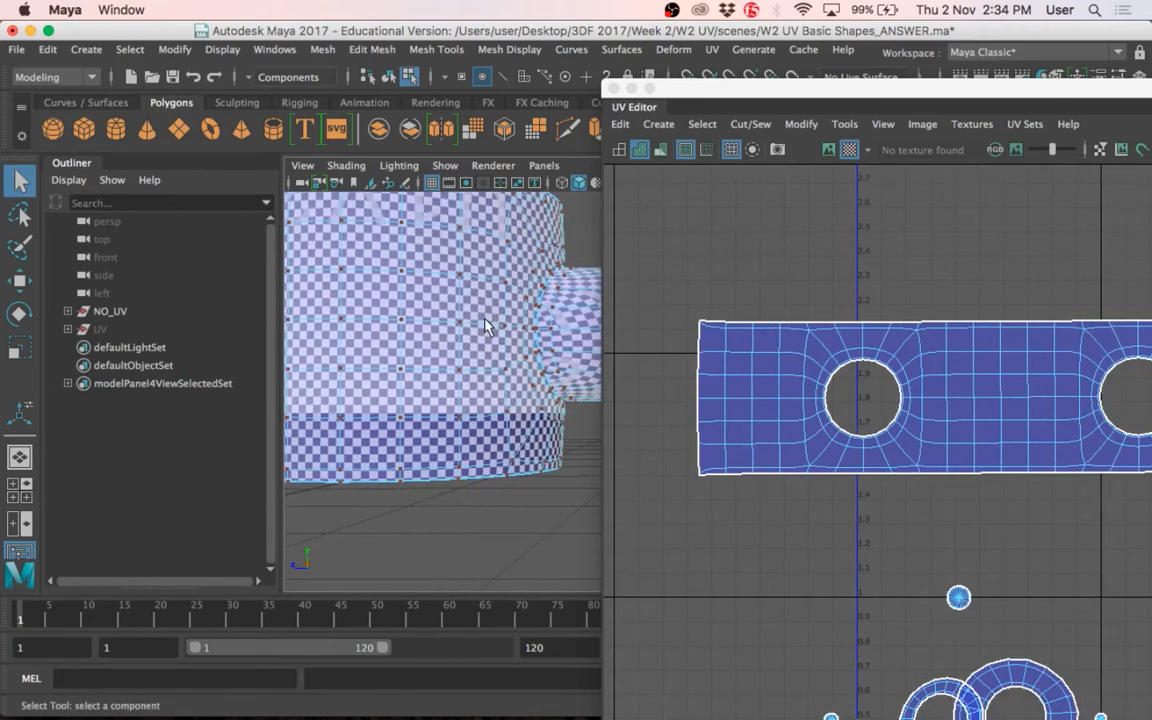
right_click_drag(485, 320, 441, 319, "alt")
right_click(441, 318)
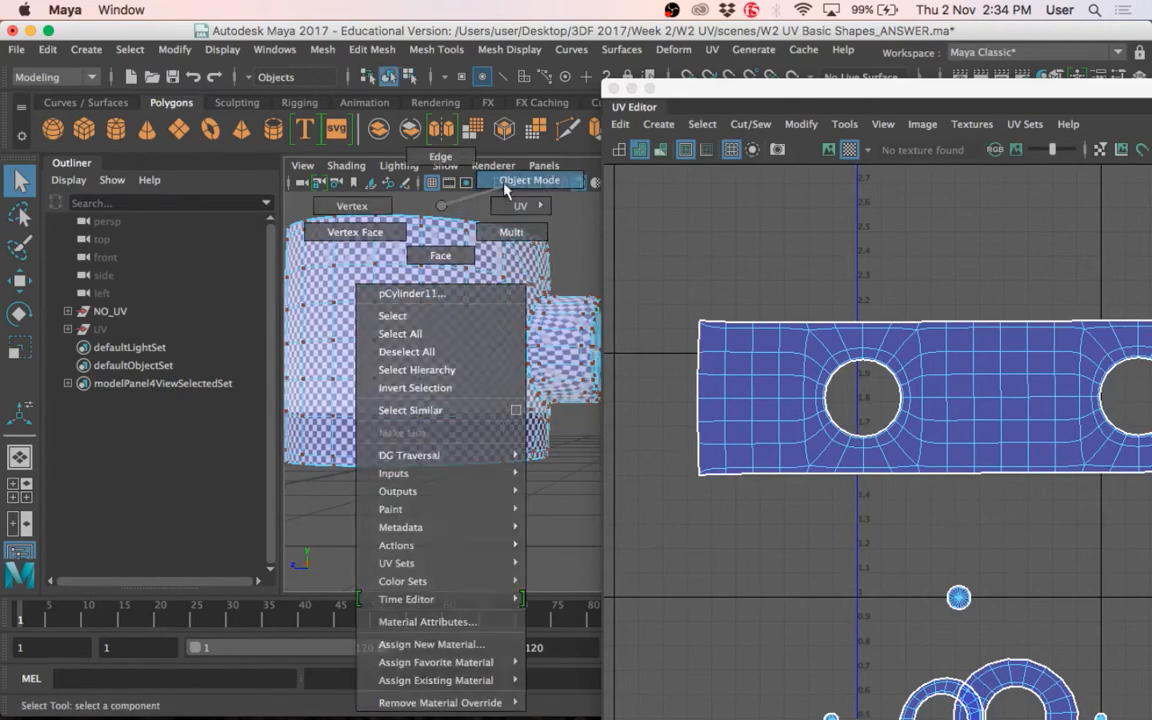
left_click(528, 180)
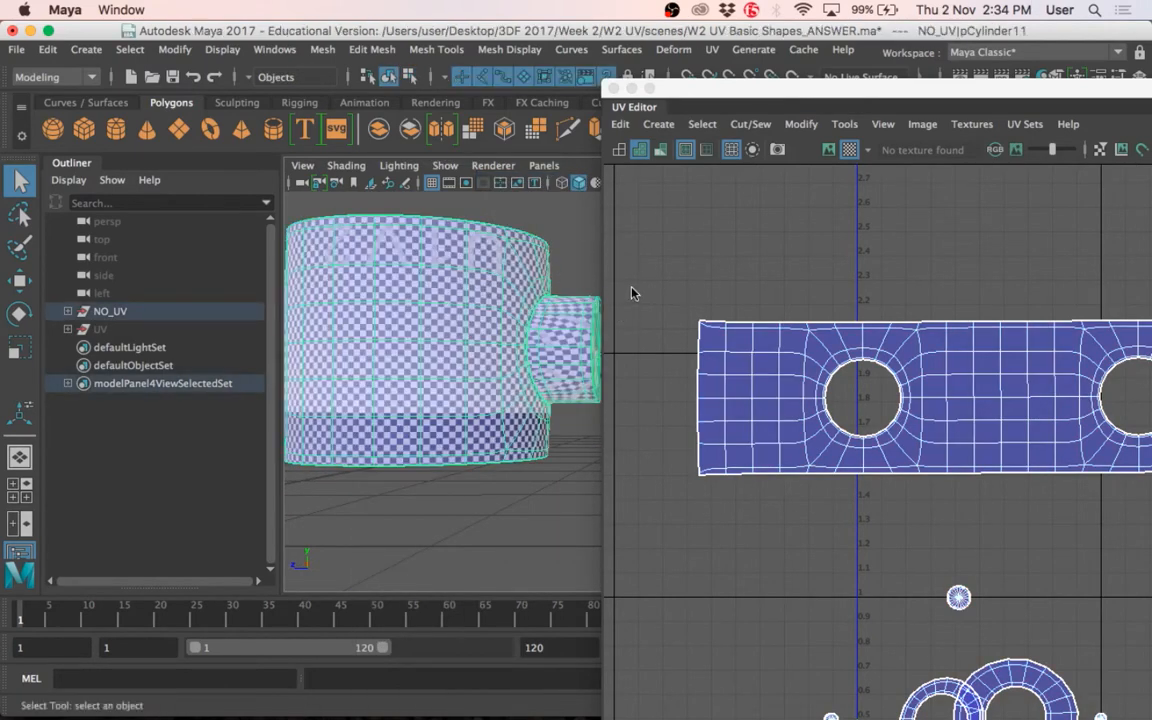
Reposition and resize the UV Editor so the whole UV Toolkit is visible, and bring its Unfold options and the small shells into view.
left_click(890, 104)
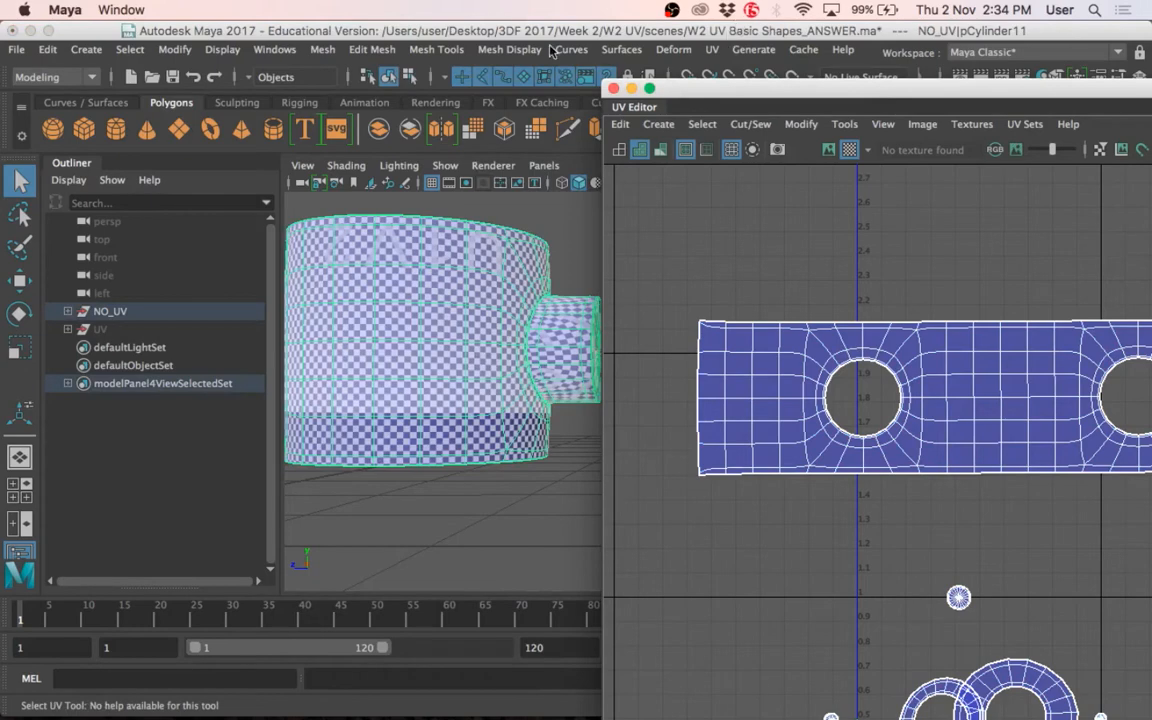
left_click_drag(790, 89, 377, 32)
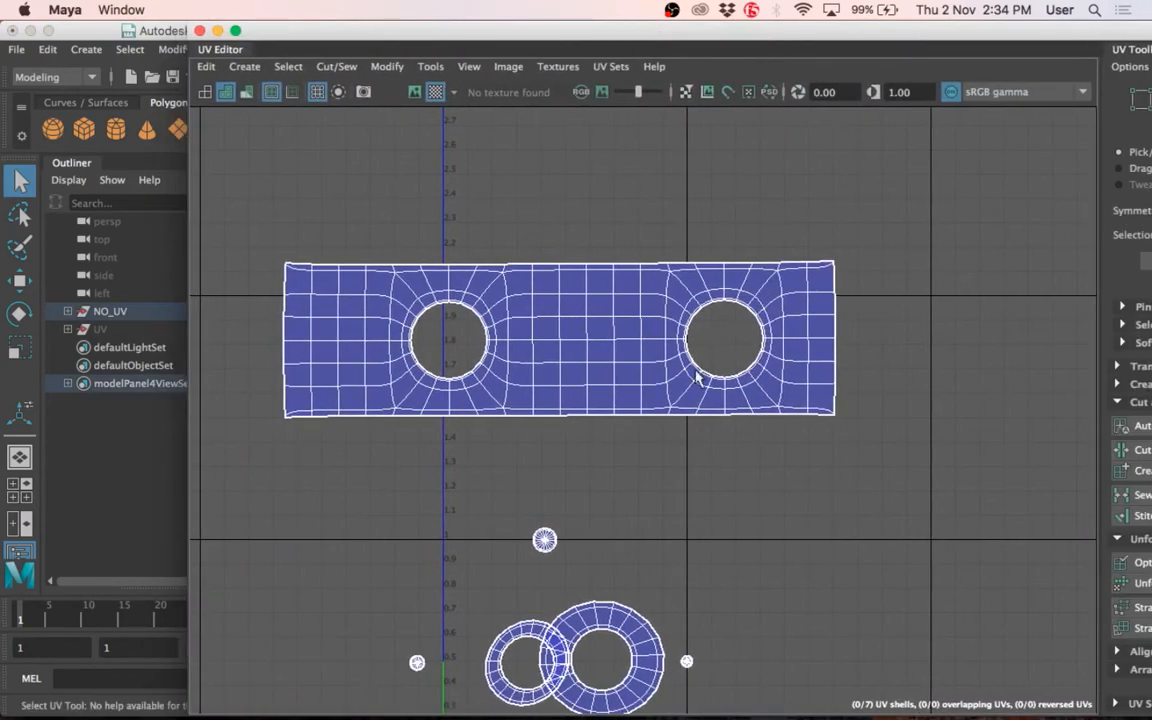
left_click_drag(514, 40, 473, 40)
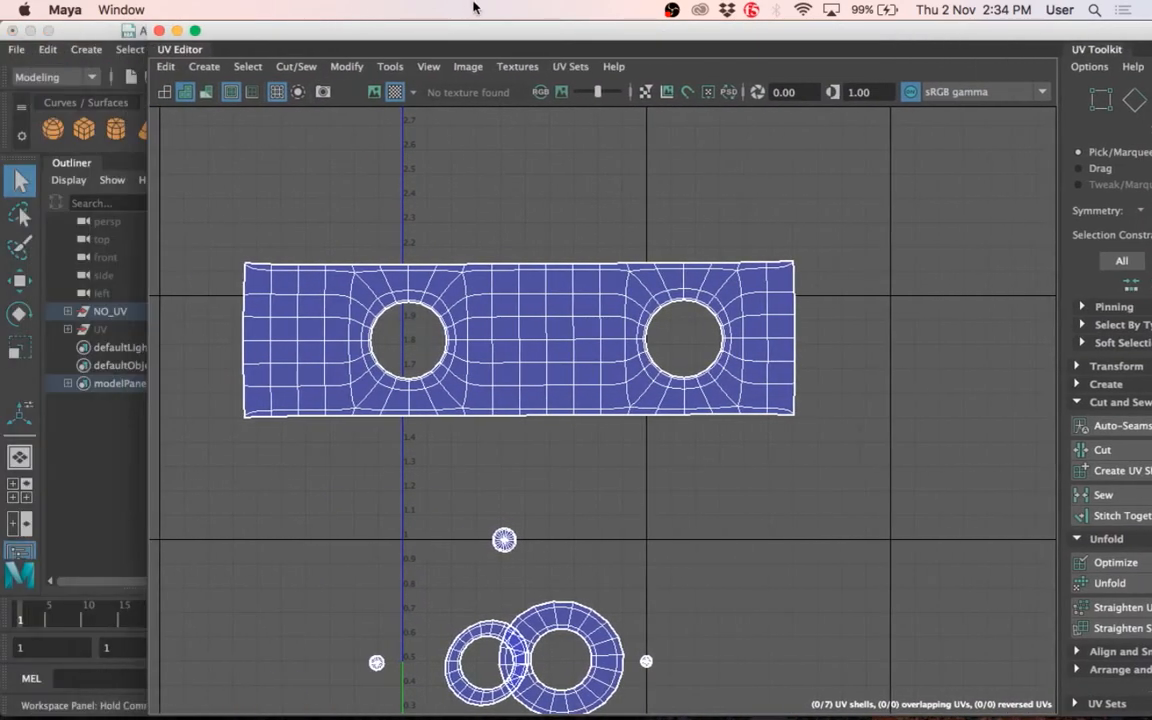
left_click_drag(216, 29, 553, 221)
left_click_drag(623, 199, 420, 35)
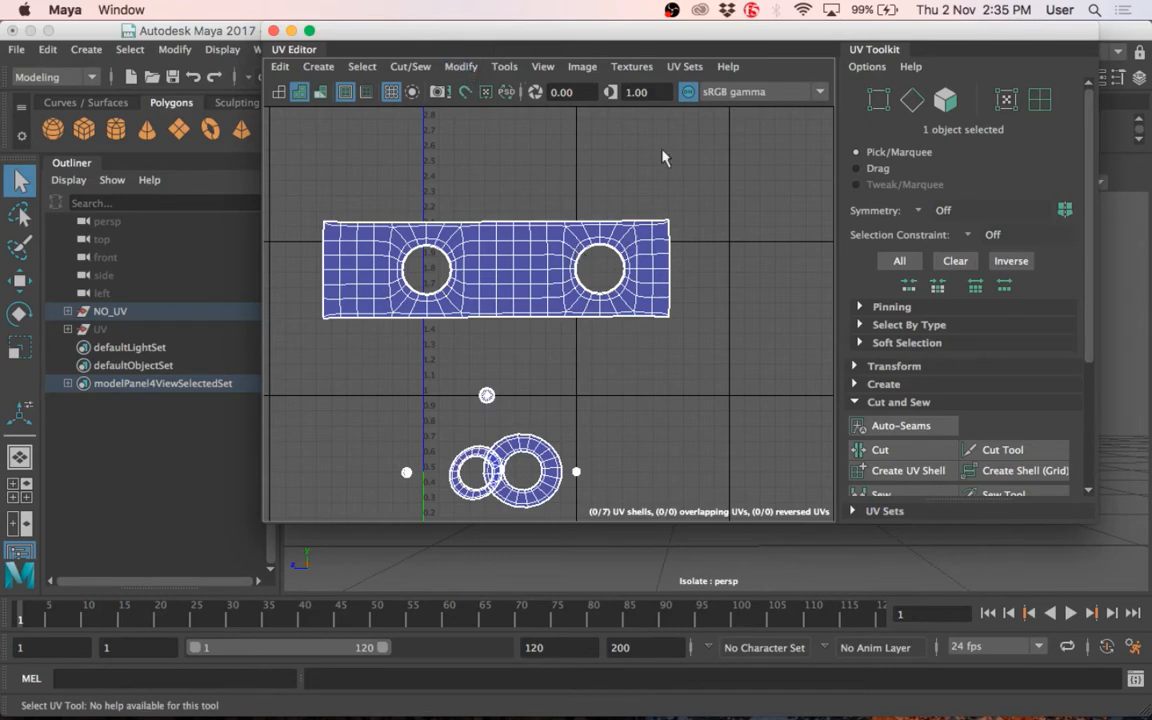
scroll(999, 428, "down", 3)
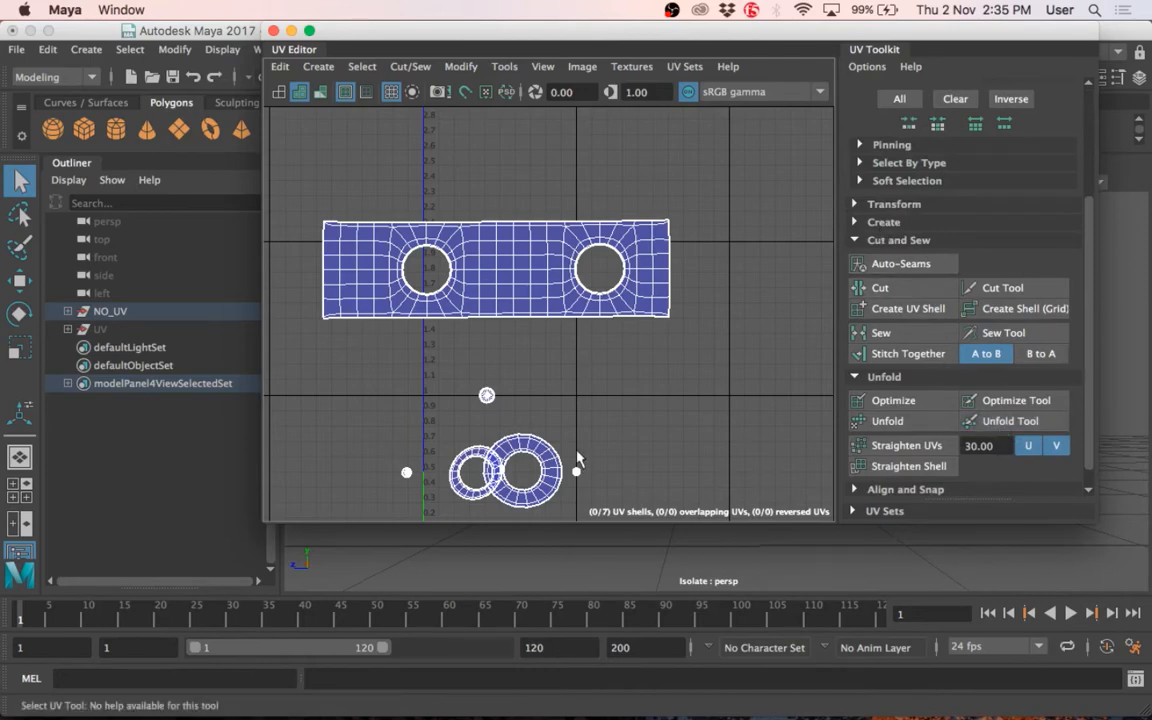
scroll(580, 459, "down", 2)
scroll(578, 460, "up", 5)
scroll(575, 483, "down", 2)
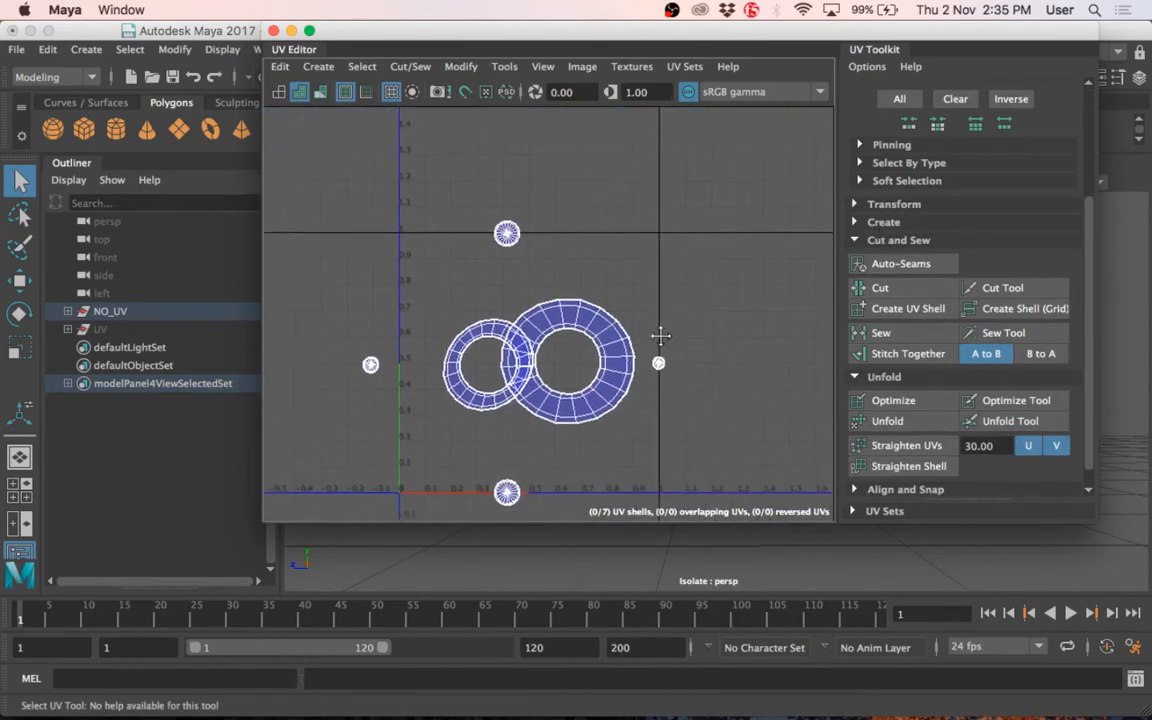
Select the band of faces around the side pipe's outer wall, using wireframe display to include the far side.
left_click_drag(600, 49, 1077, 33)
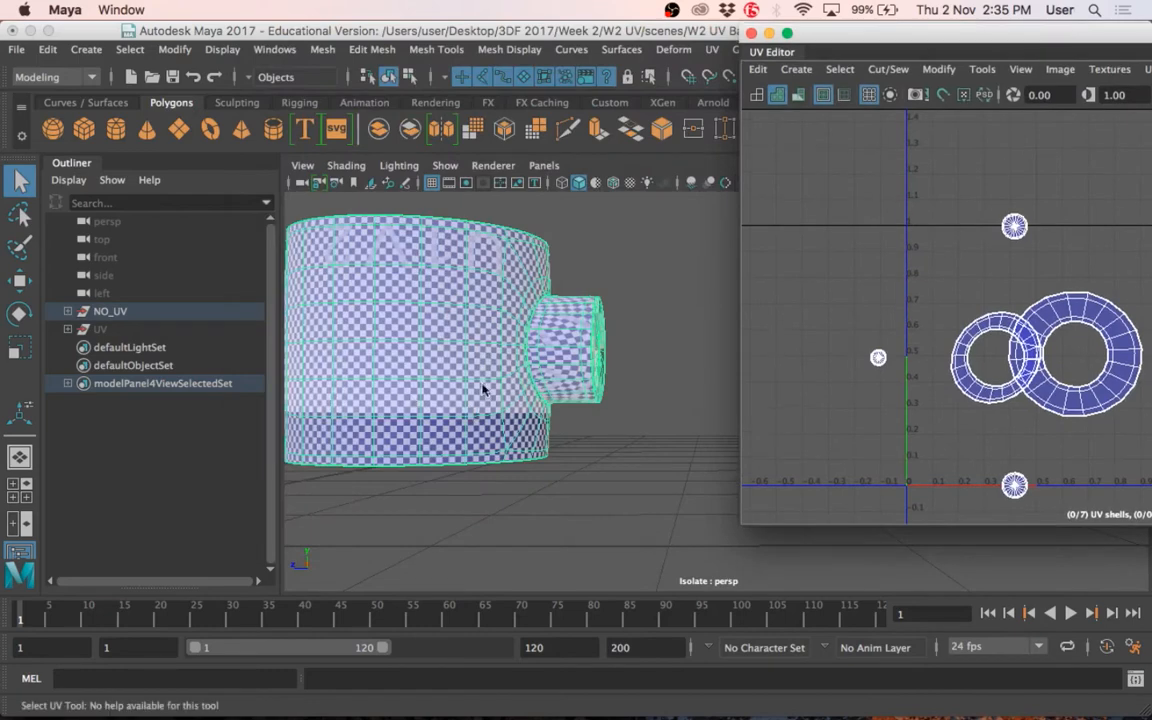
scroll(552, 354, "up", 4)
right_click_drag(466, 312, 479, 258)
left_click(486, 312)
left_click(495, 276, "shift")
left_click(494, 263, "shift")
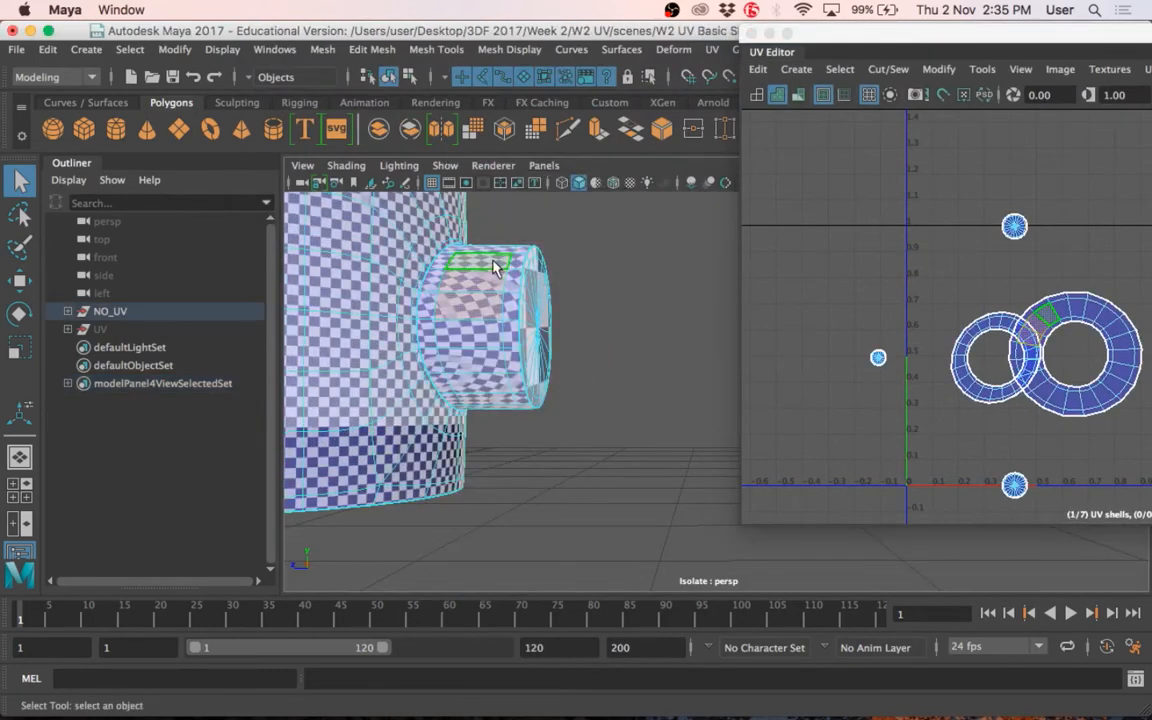
left_click_drag(580, 394, 589, 393, "alt")
key("4")
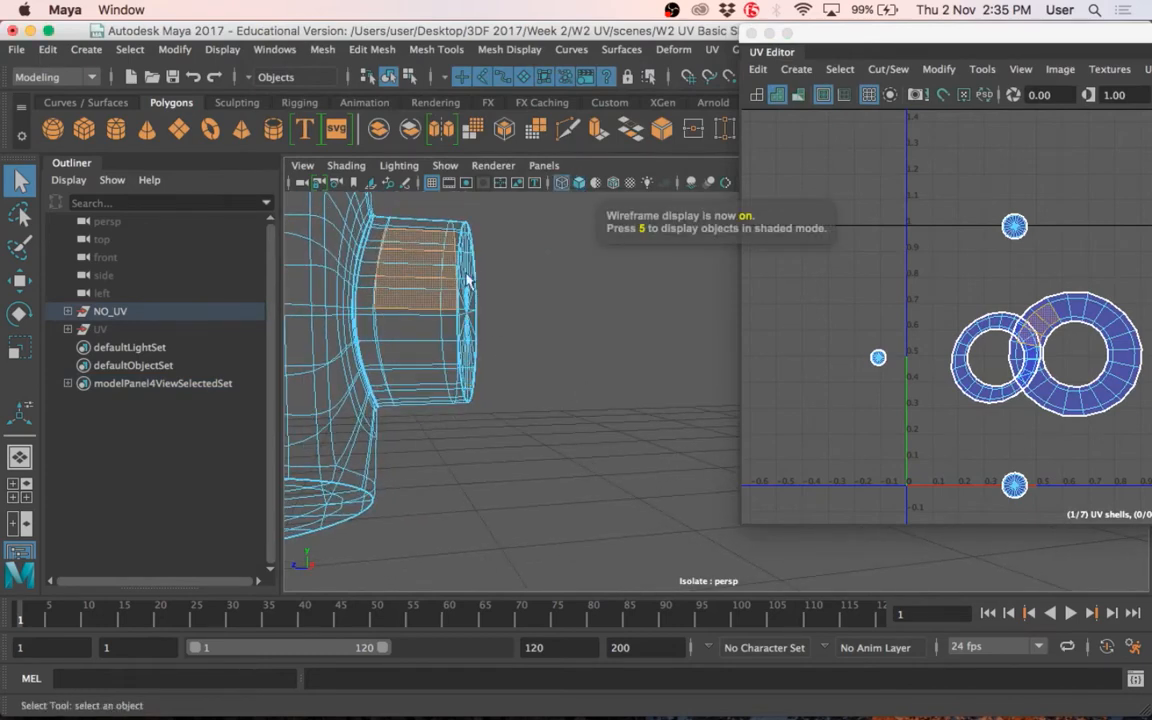
left_click_drag(465, 275, 494, 276, "alt")
left_click_drag(430, 215, 428, 403)
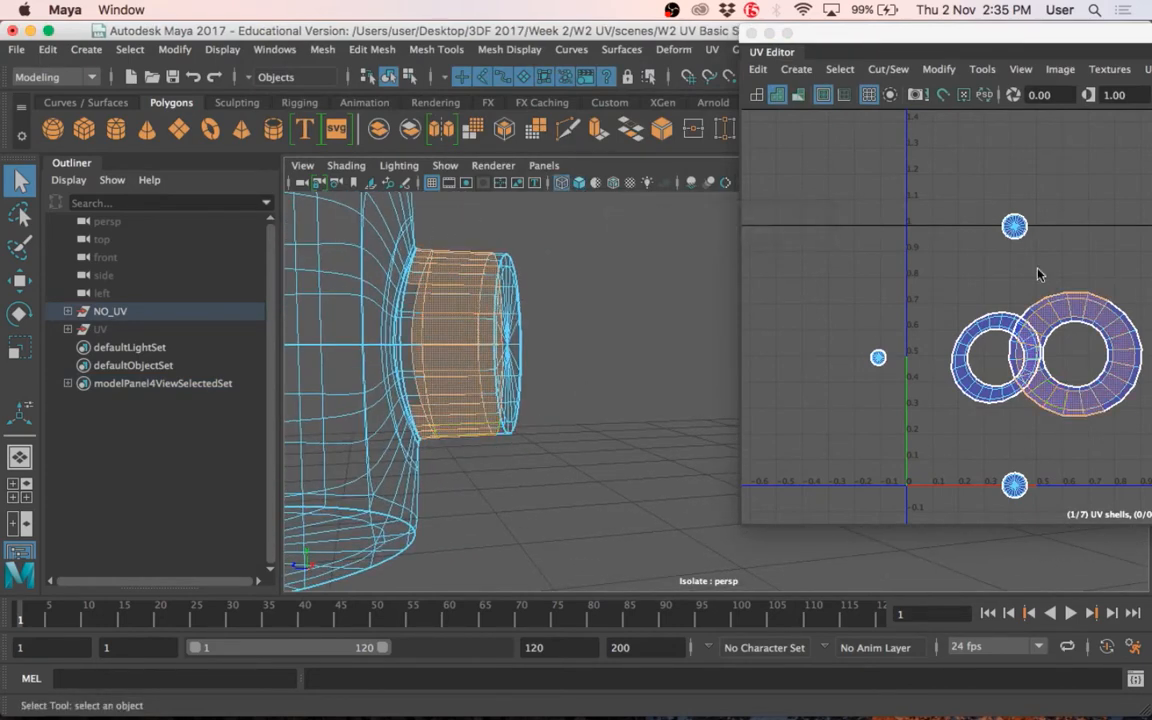
Select the pipe's larger ring shell as UVs and move it clear of the smaller overlapping ring.
left_click_drag(950, 32, 620, 42)
right_click_drag(790, 354, 850, 354)
double_click(777, 354)
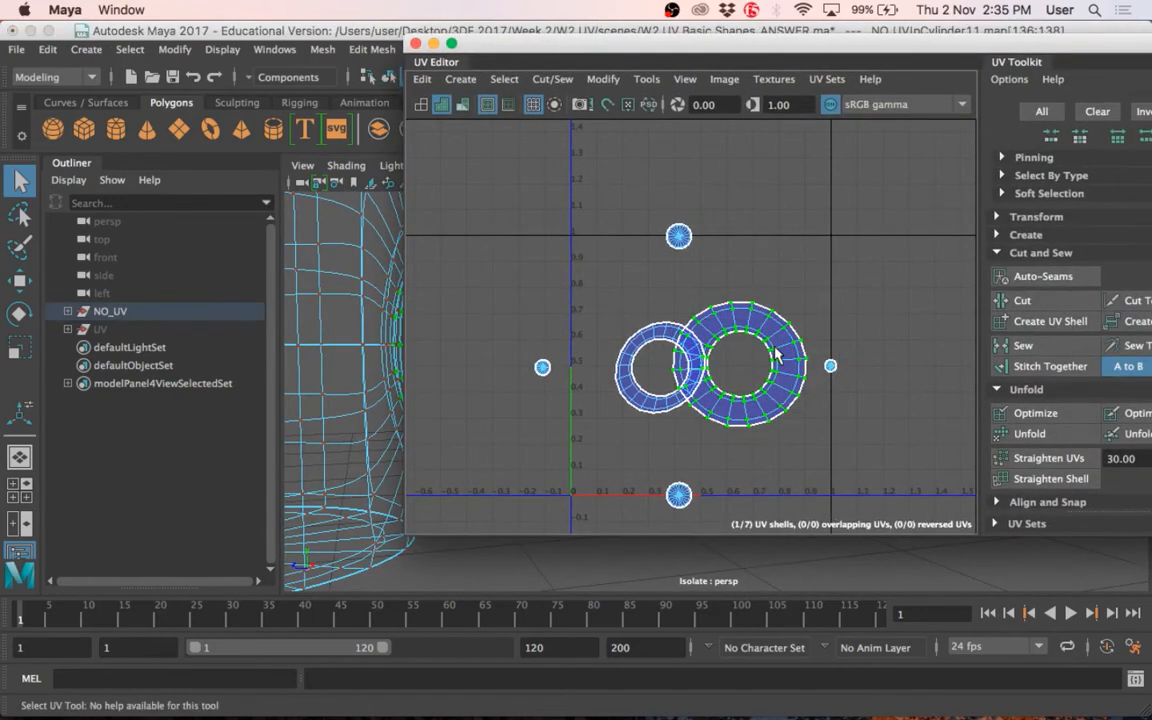
key("w")
left_click_drag(754, 350, 862, 238)
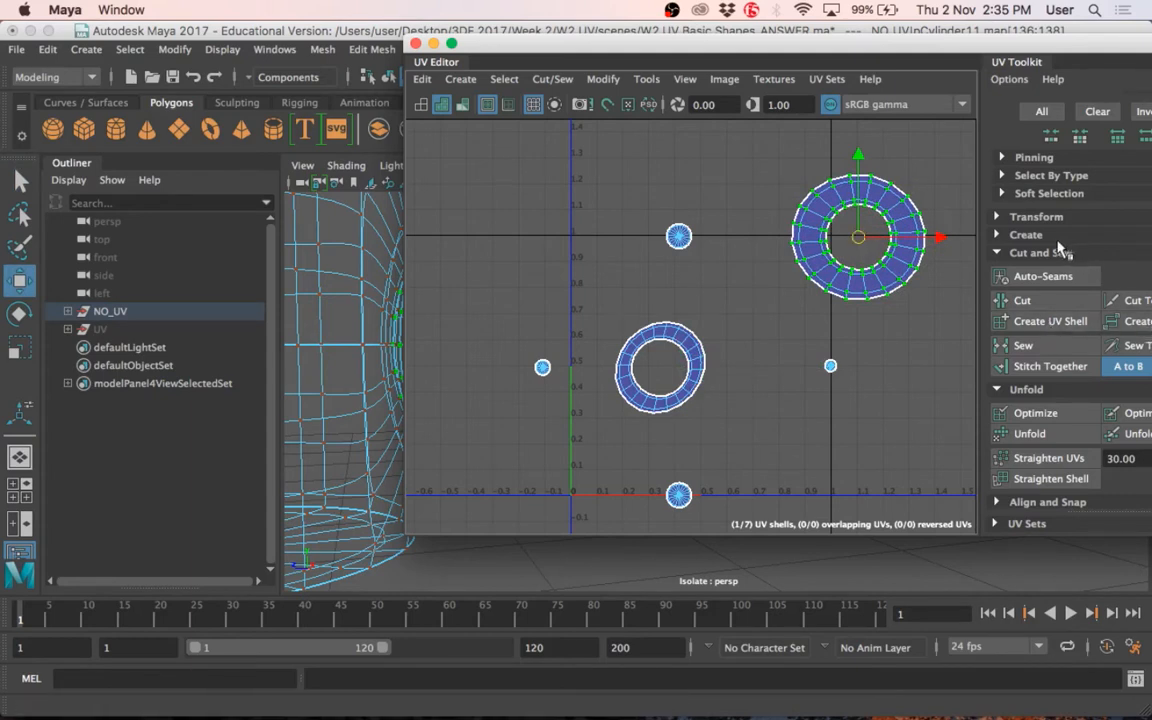
Reveal the UV projection options and select all faces of the side pipe's separated ring shell.
left_click(1030, 235)
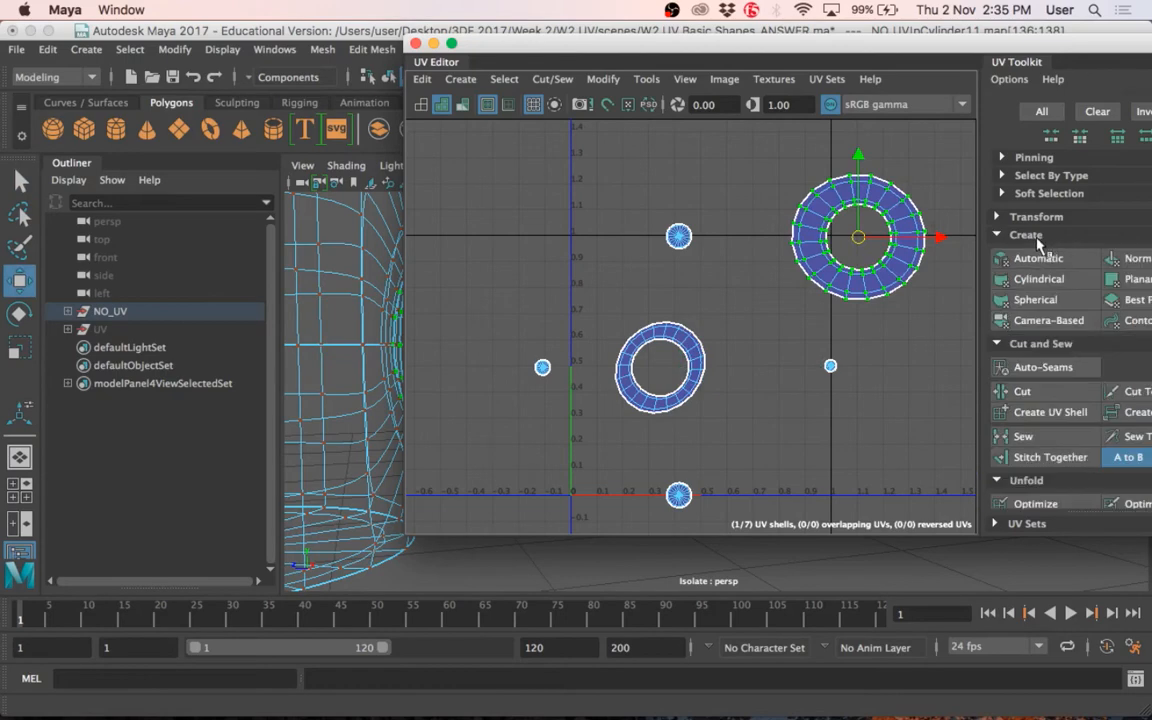
left_click_drag(948, 52, 692, 31)
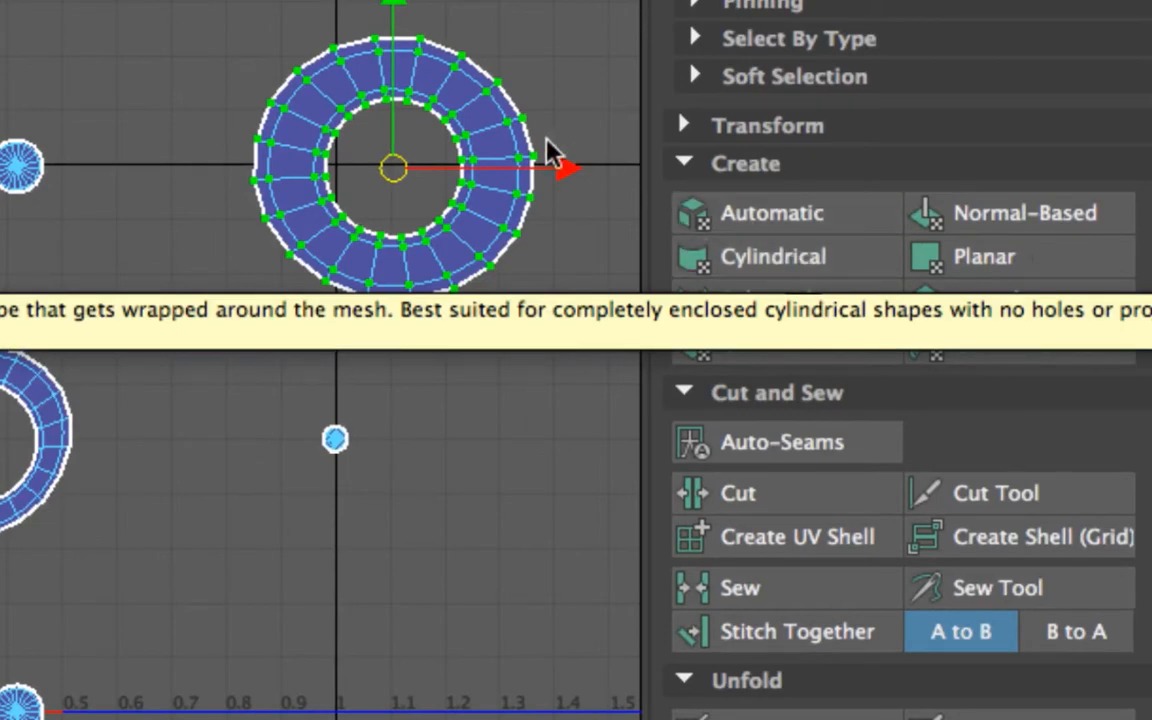
right_click_drag(486, 110, 496, 219)
scroll(496, 219, "down", 3)
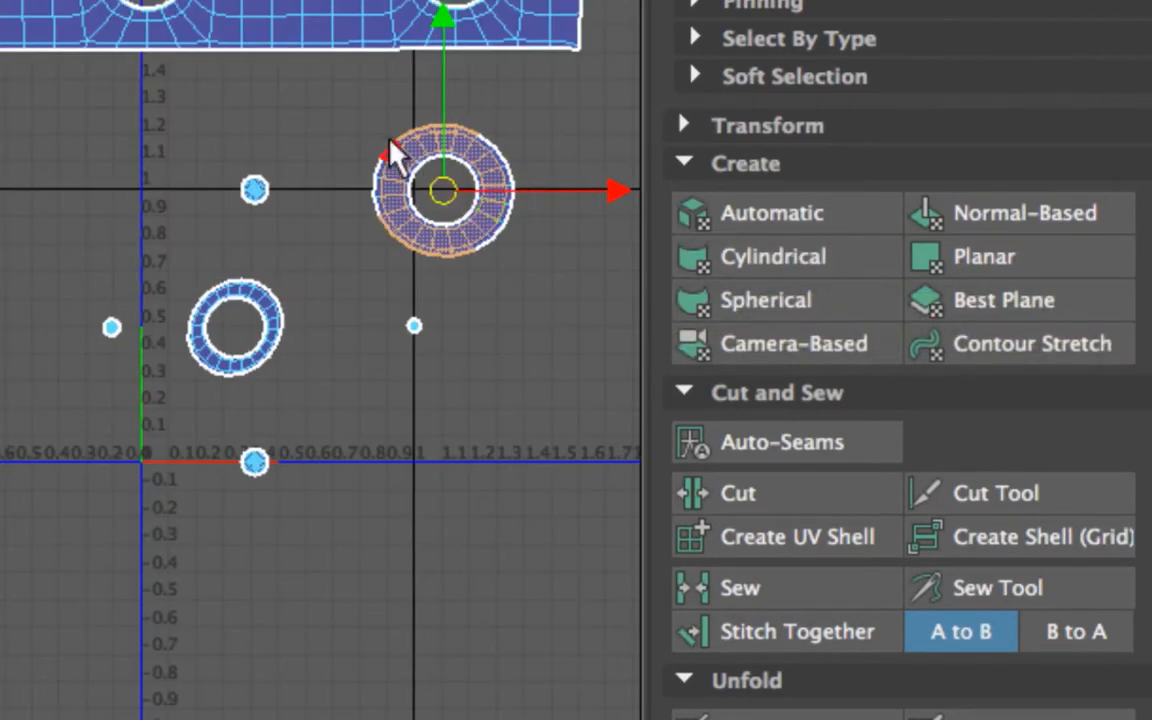
left_click_drag(344, 102, 541, 295)
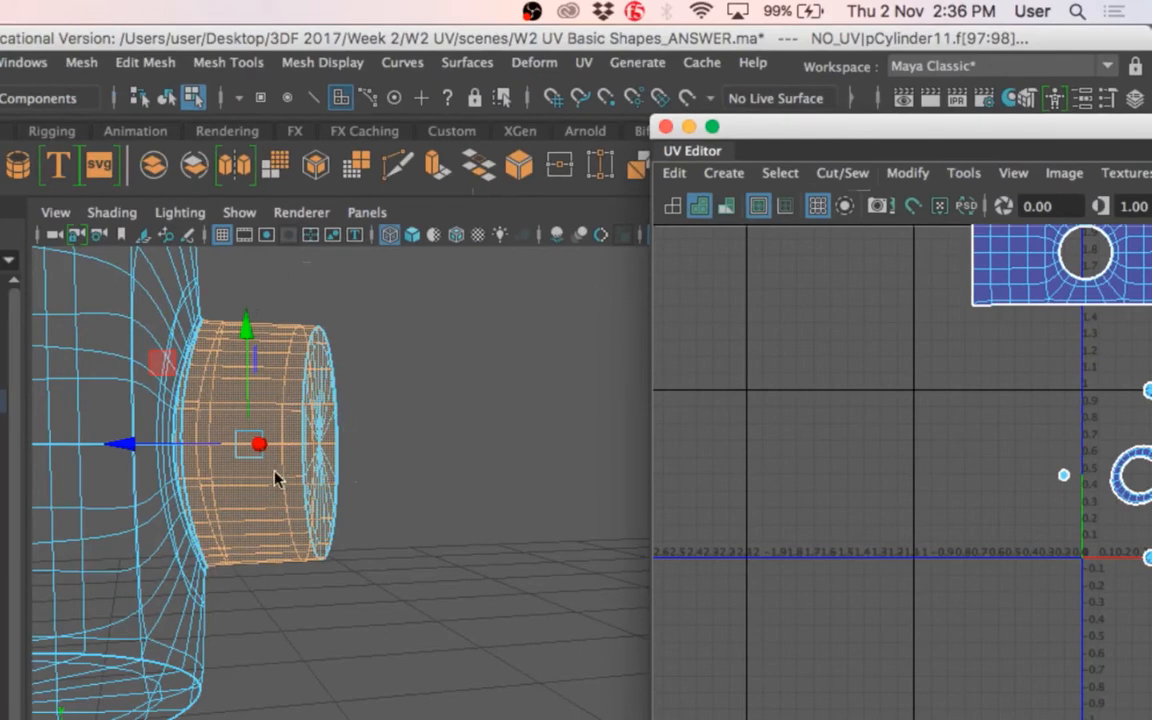
key("a")
scroll(279, 476, "up", 3)
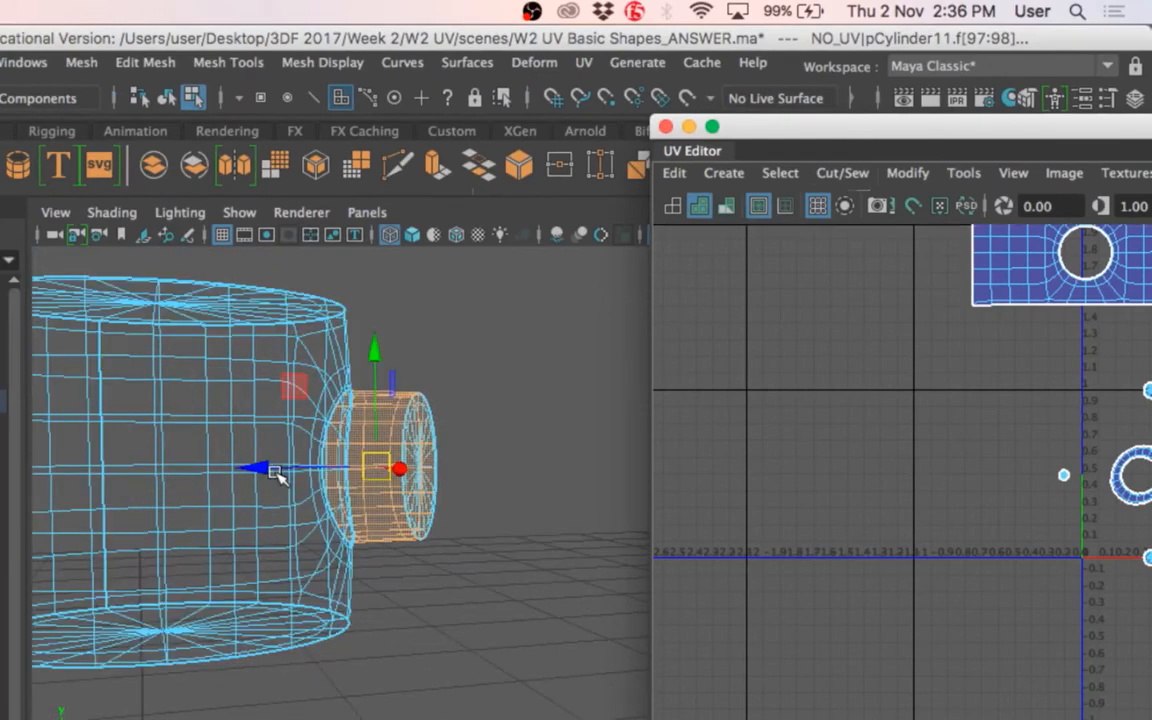
Apply a Cylindrical projection to the selected wall faces of the side pipe.
left_click_drag(931, 141, 265, 97)
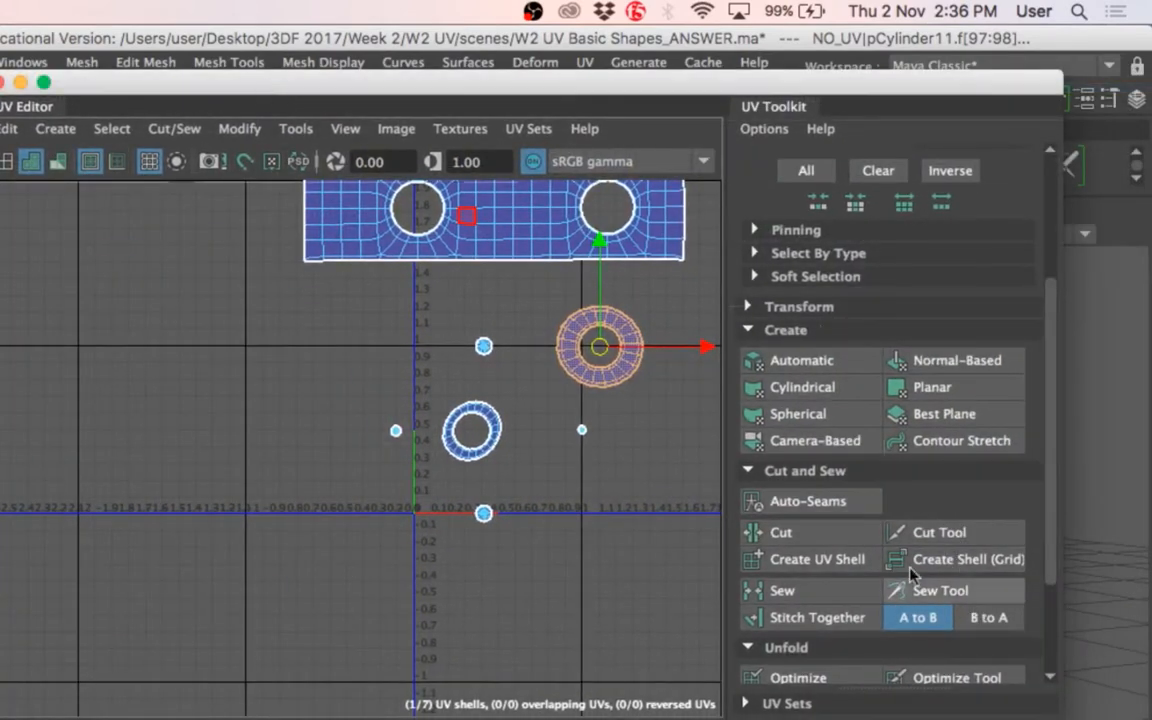
left_click(846, 389)
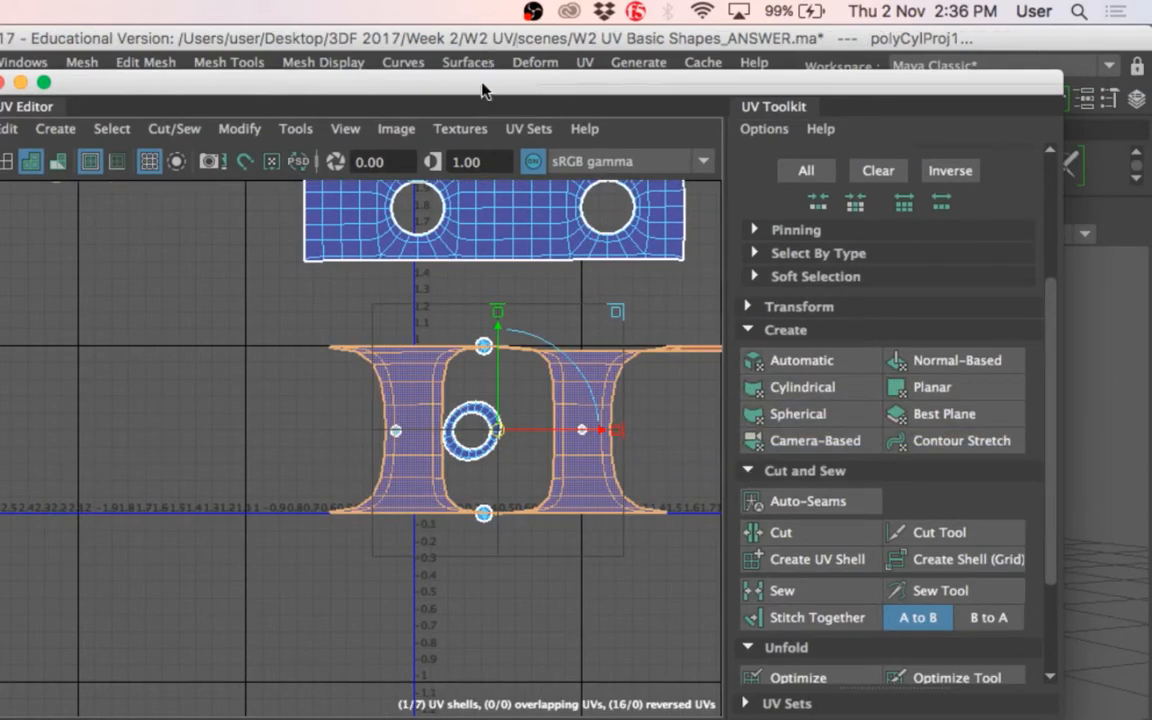
left_click_drag(483, 90, 1150, 188)
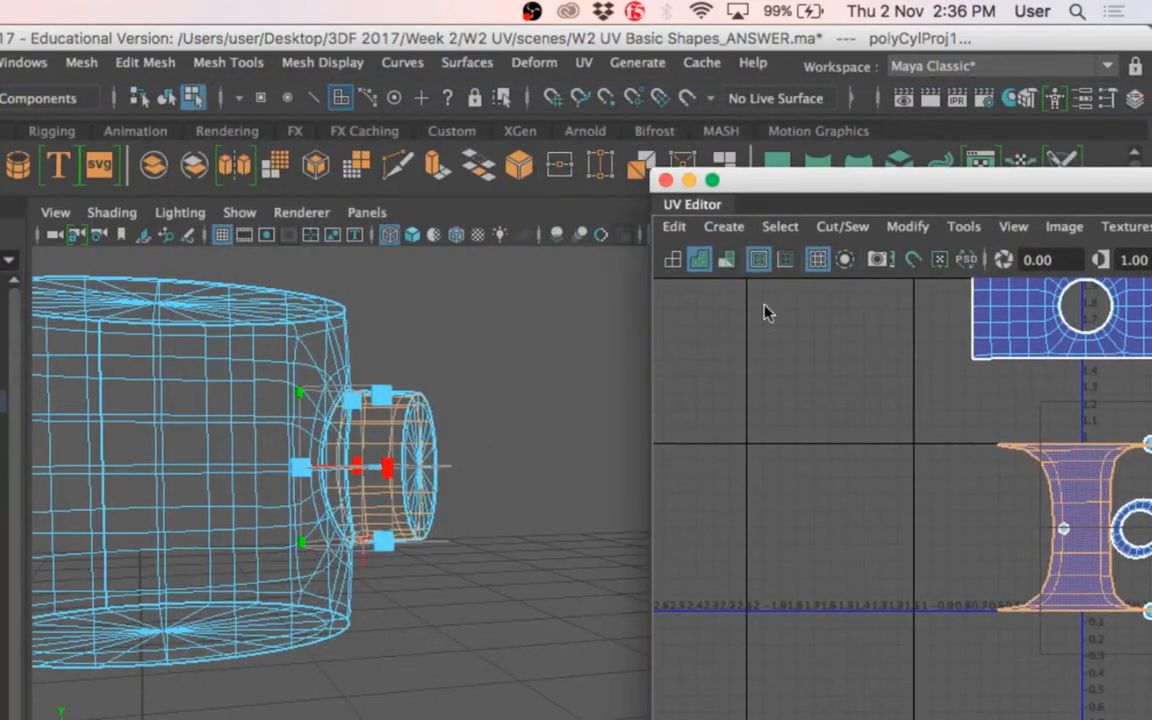
Return the viewport to shaded display and turn off the checker map so the projection manipulator around the side pipe is clear.
left_click(506, 540)
left_click_drag(506, 540, 494, 369, "alt")
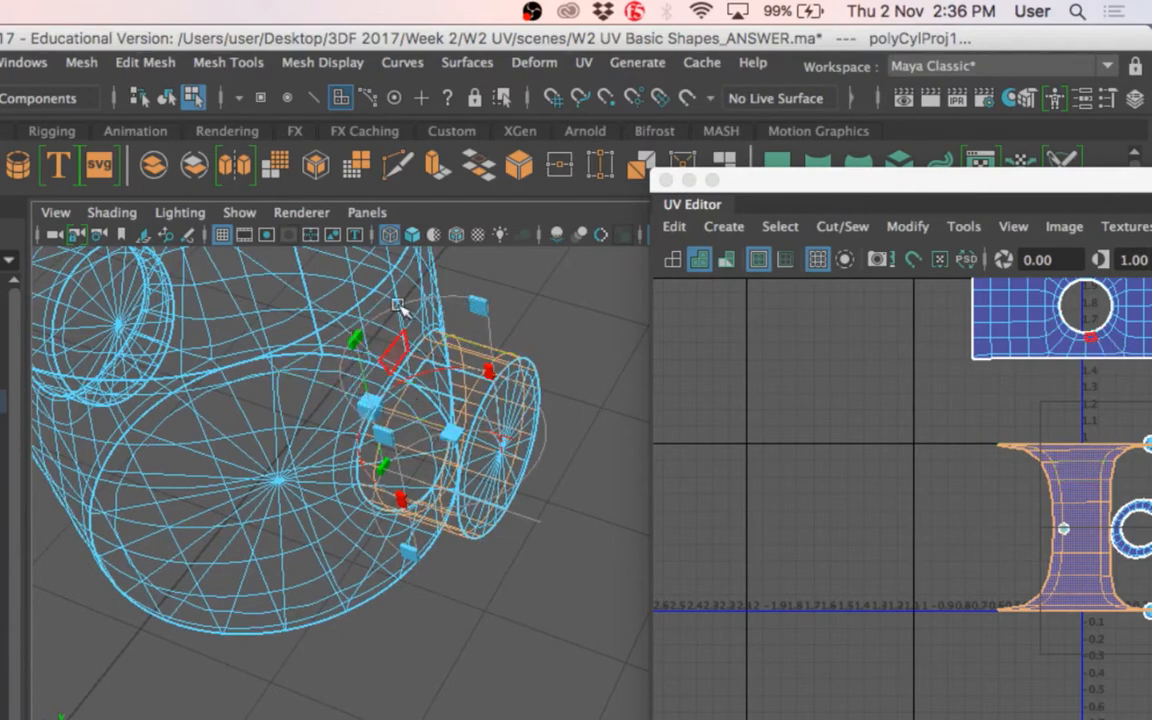
mouse_move(496, 527)
left_mouse_down("alt")
mouse_move(535, 478)
mouse_move(443, 170)
left_mouse_up("alt")
key("5")
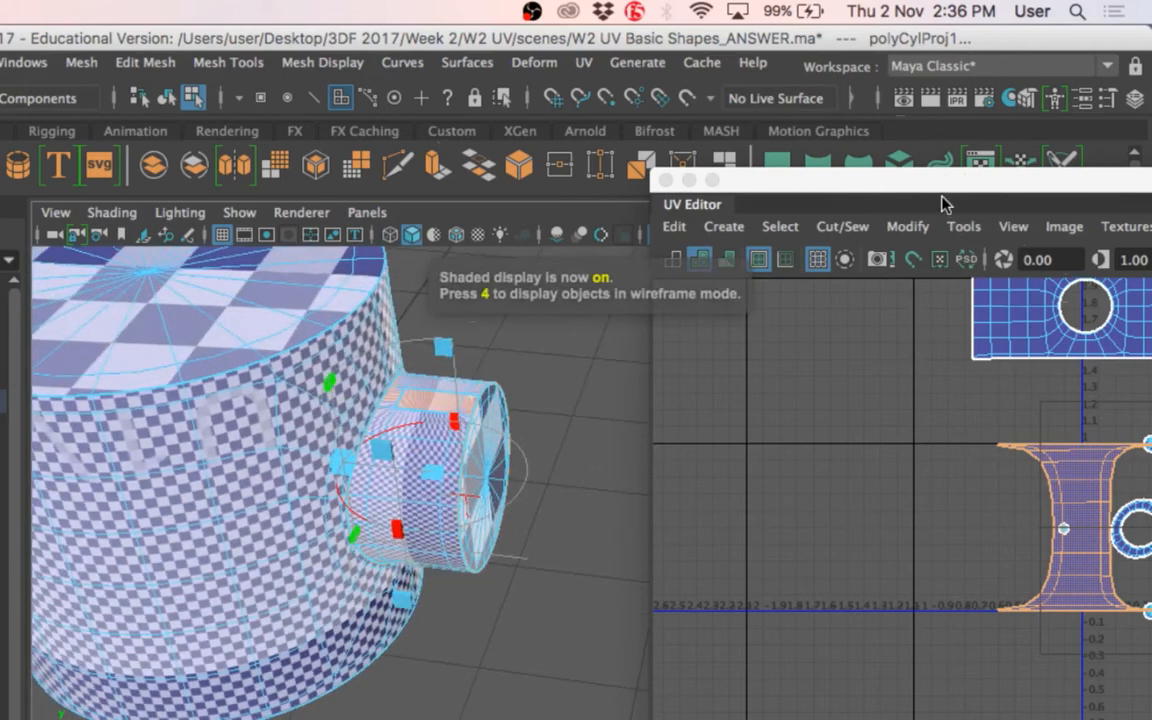
mouse_move(848, 179)
left_mouse_down()
mouse_move(525, 135)
mouse_move(413, 135)
left_mouse_up()
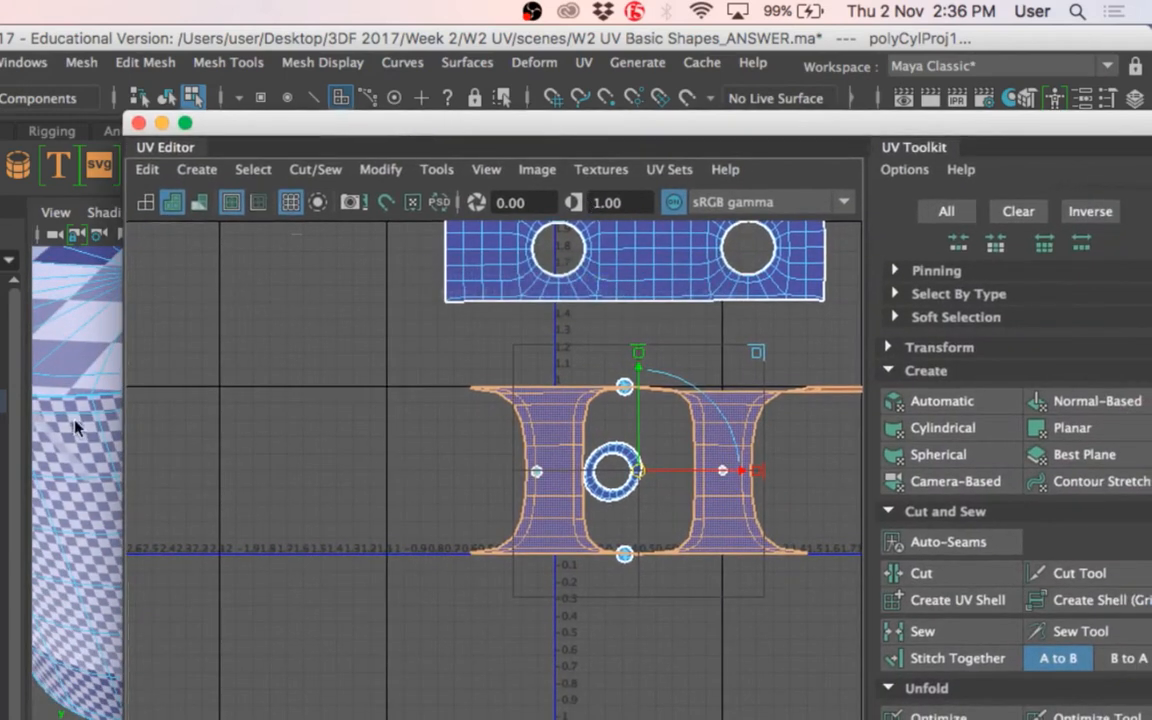
left_click(530, 172)
mouse_move(600, 169)
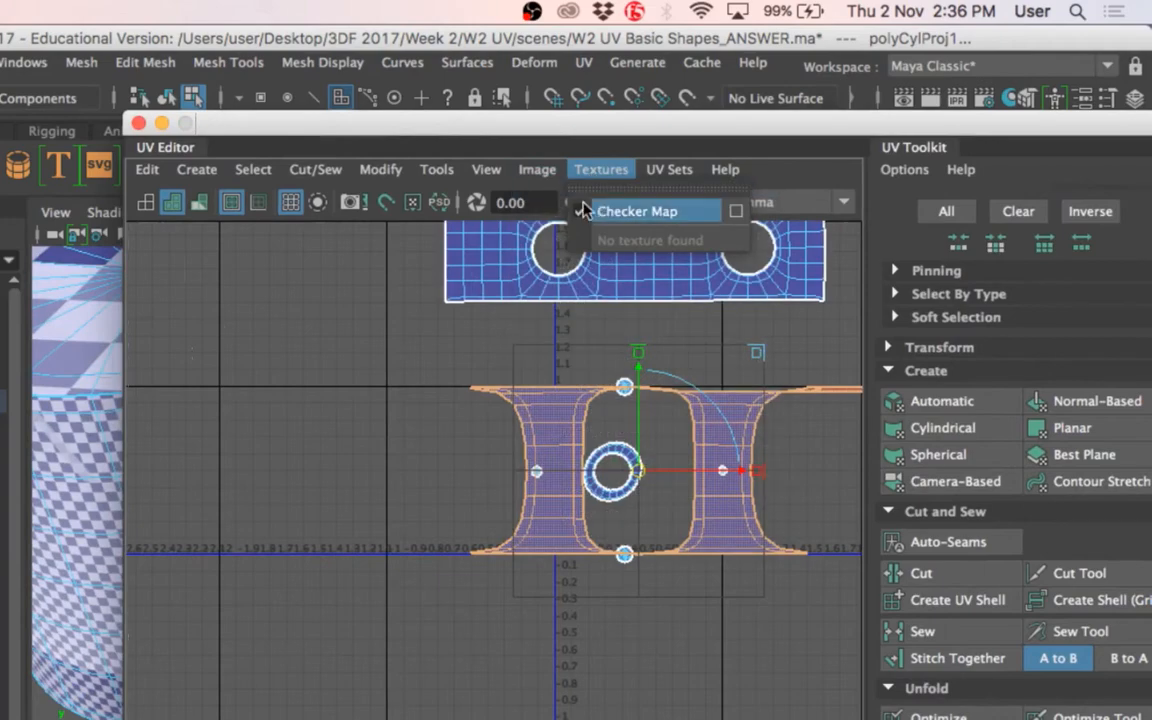
left_click(585, 213)
left_click_drag(535, 136, 1148, 330)
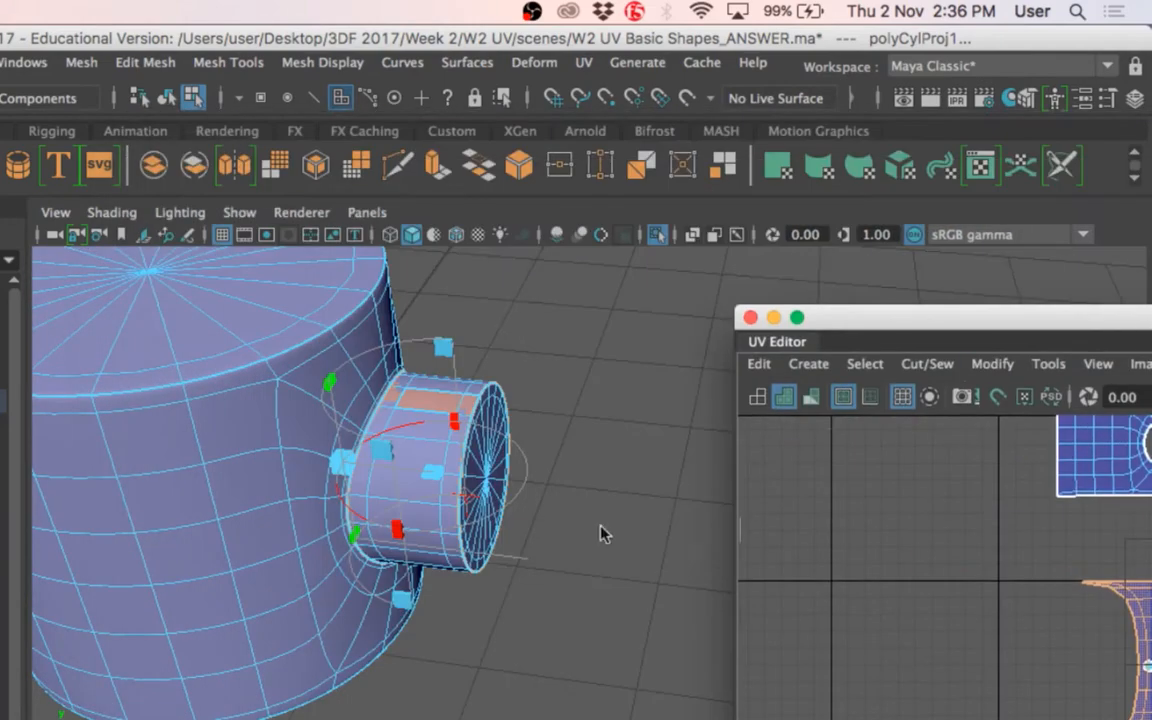
Try changing the horizontal sweep of the cylindrical projection around the side pipe, then undo it.
left_click_drag(604, 533, 560, 400, "alt")
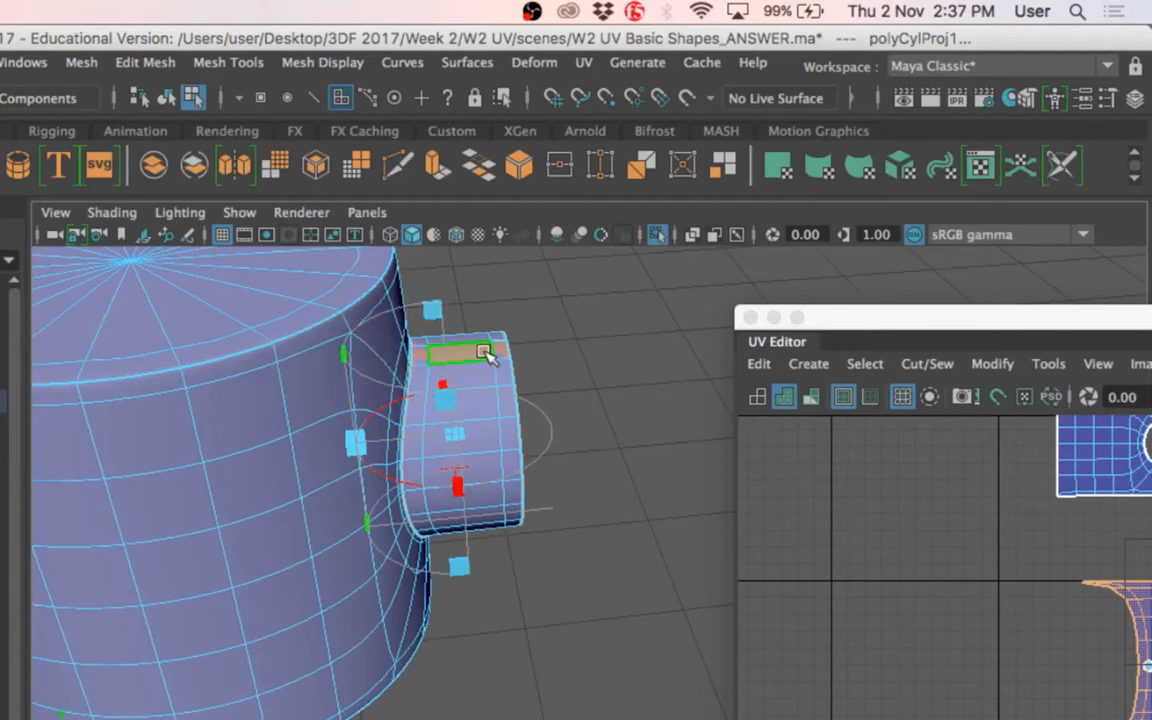
left_click_drag(483, 507, 476, 424, "alt")
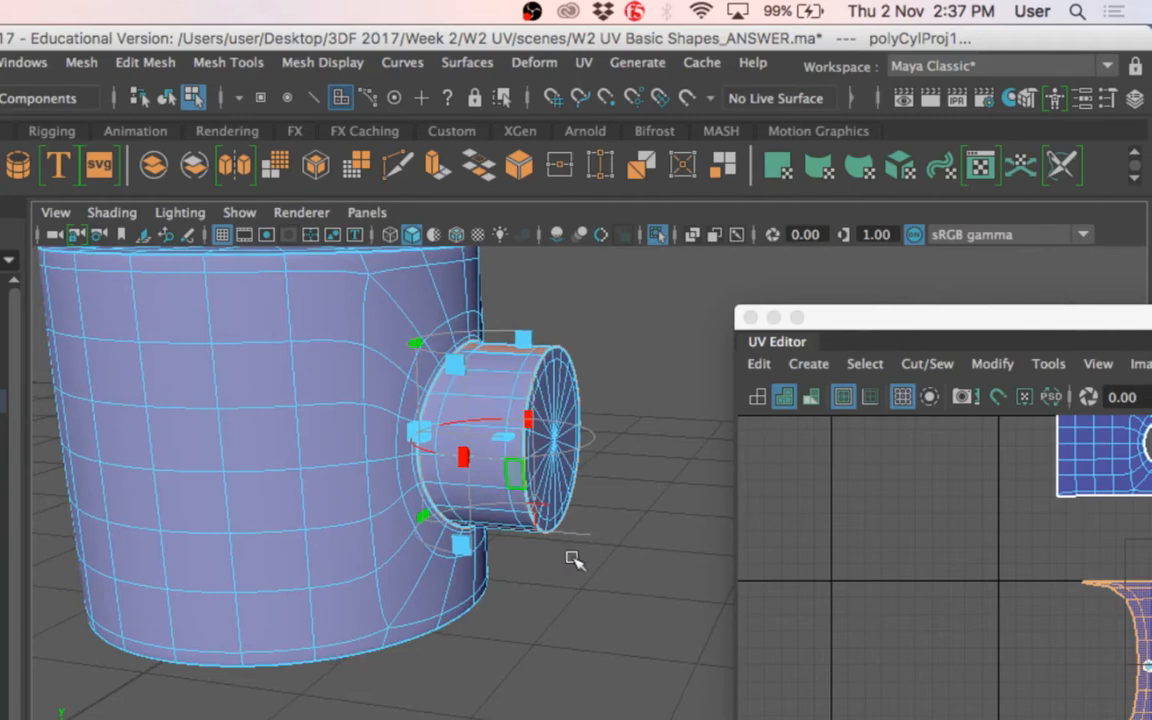
left_click_drag(571, 558, 549, 409, "alt")
middle_click_drag(549, 409, 576, 409, "alt")
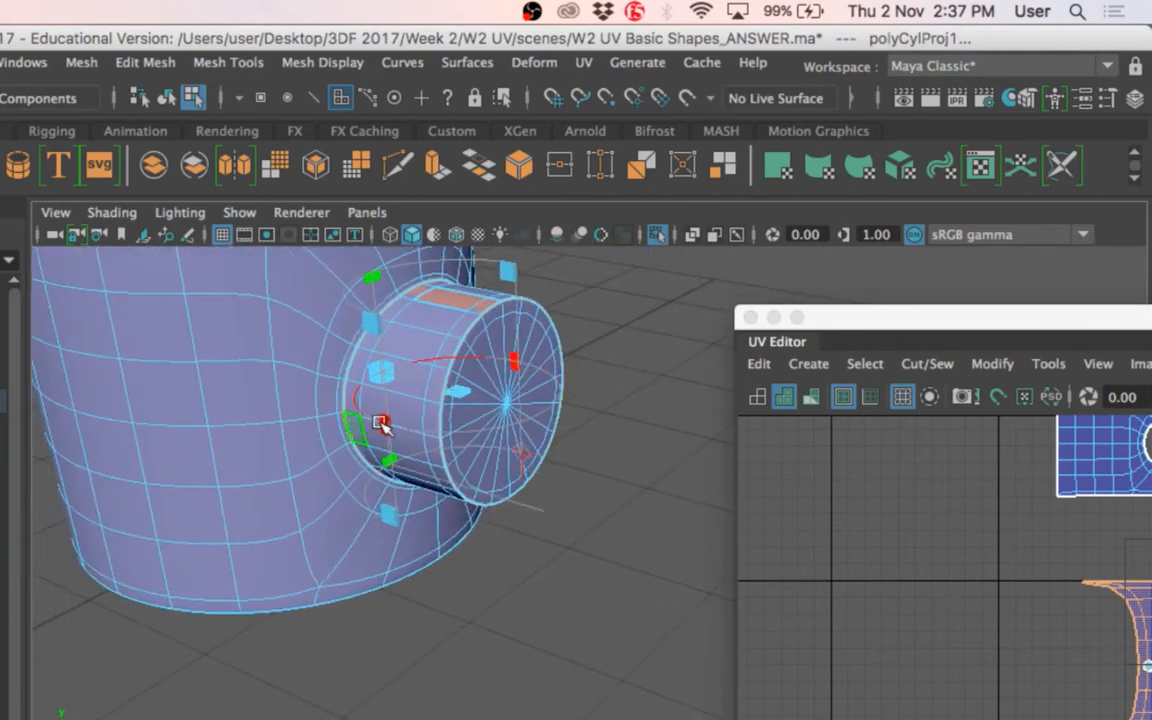
left_click_drag(384, 423, 566, 441)
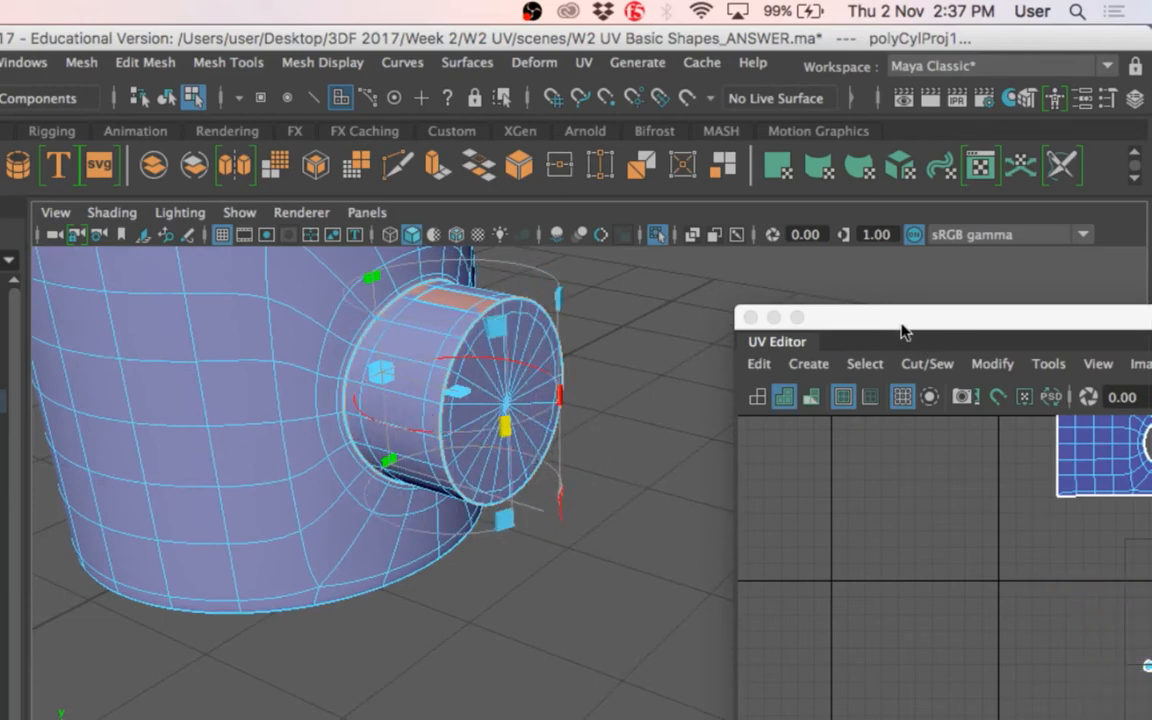
left_click_drag(902, 329, 728, 190)
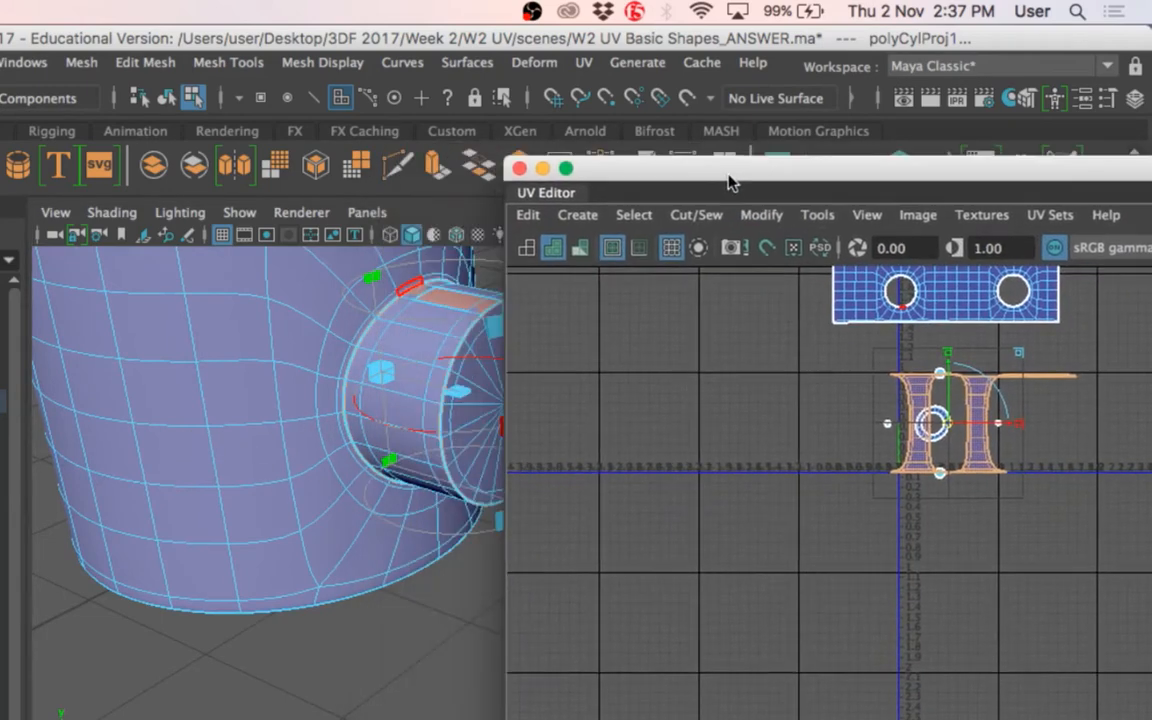
left_click_drag(633, 174, 728, 195)
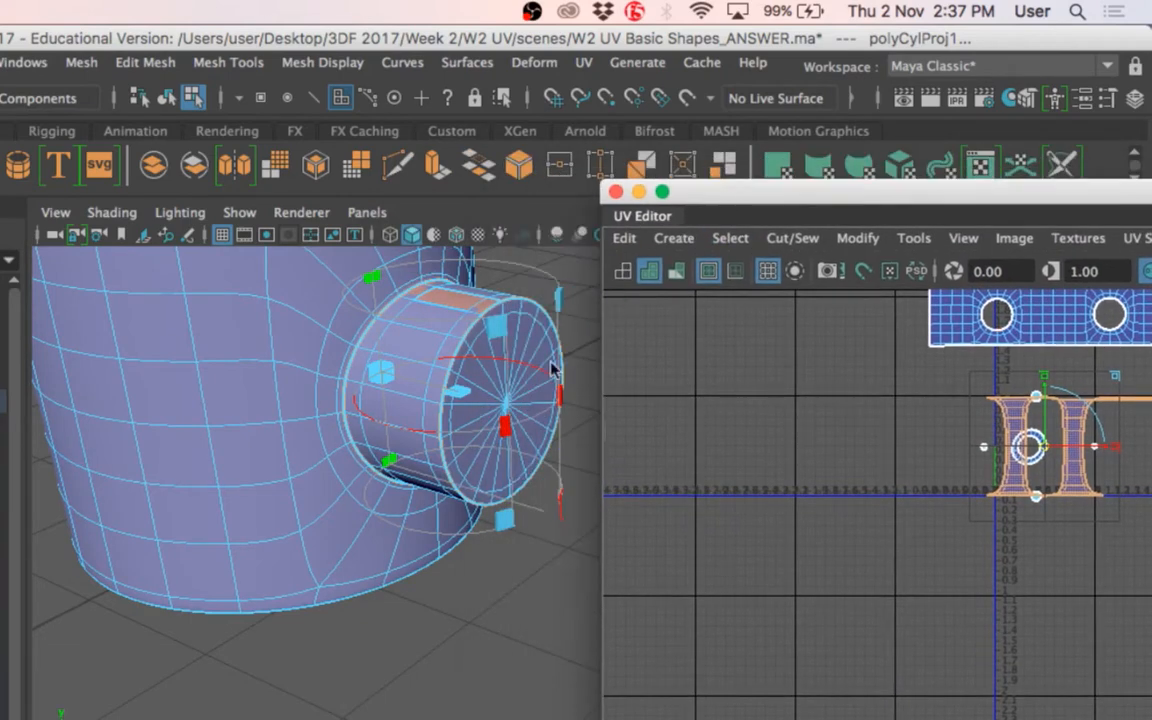
left_click_drag(503, 432, 793, 447)
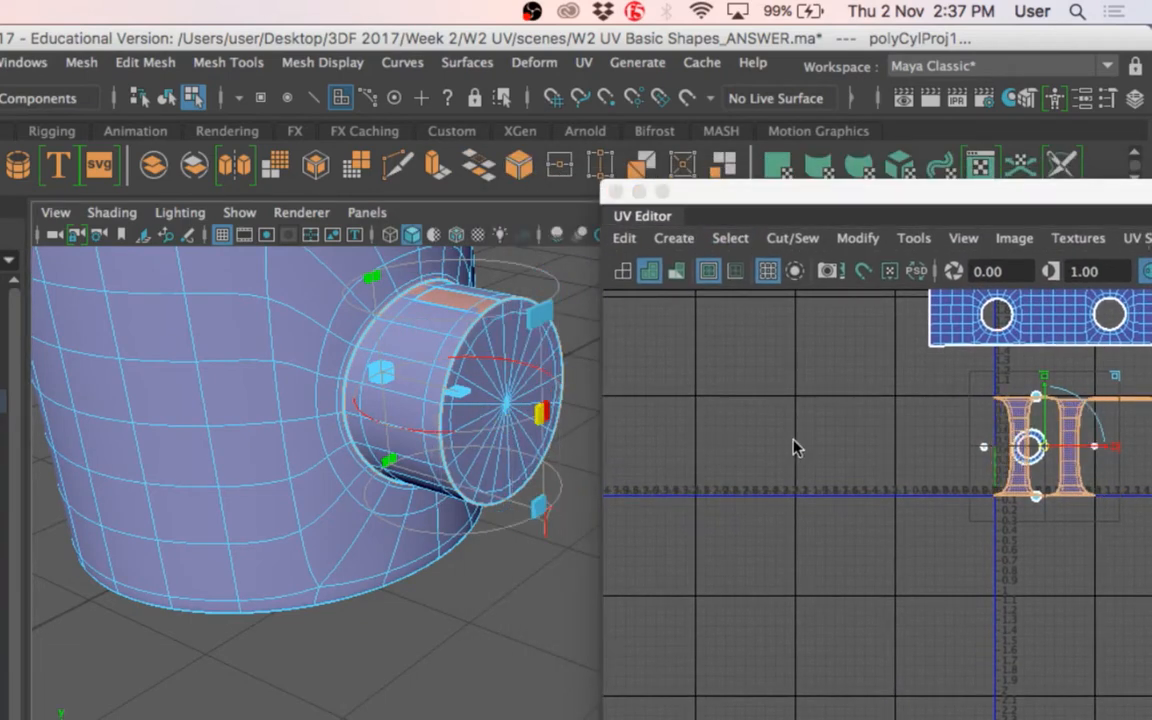
left_click(676, 408)
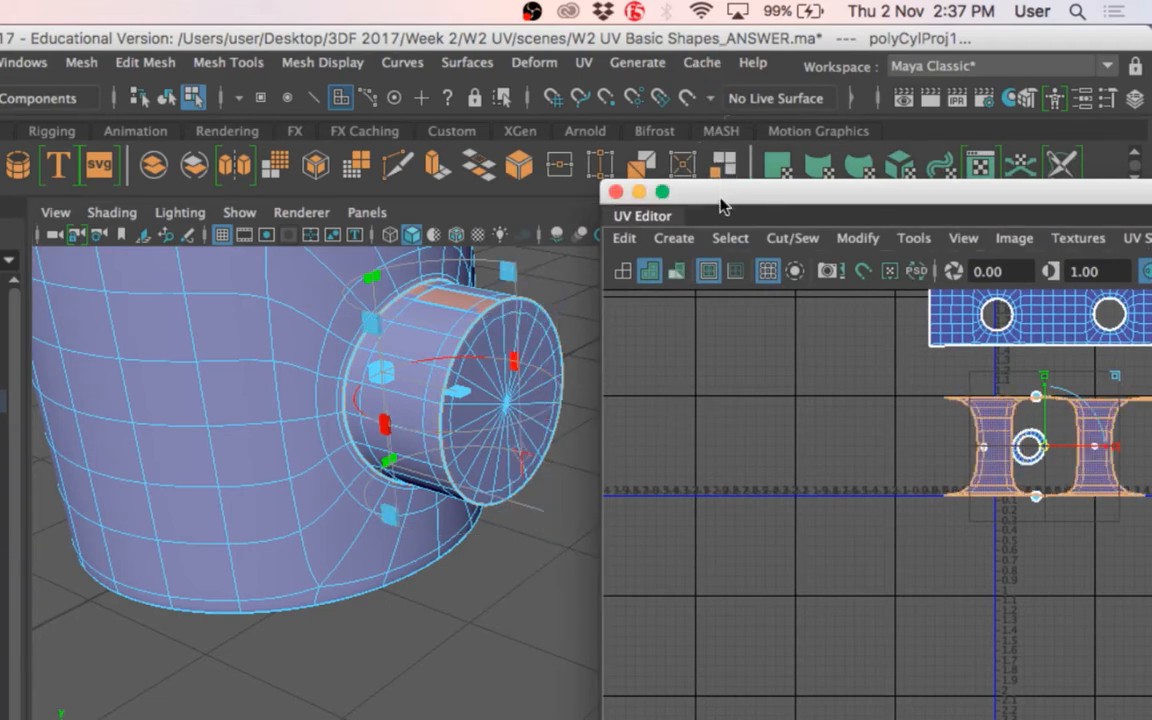
Switch the cylindrical projection manipulator to its combined move, rotate and scale handles and activate the rotation rings.
left_click_drag(697, 192, 930, 273)
left_click_drag(485, 540, 688, 427, "alt")
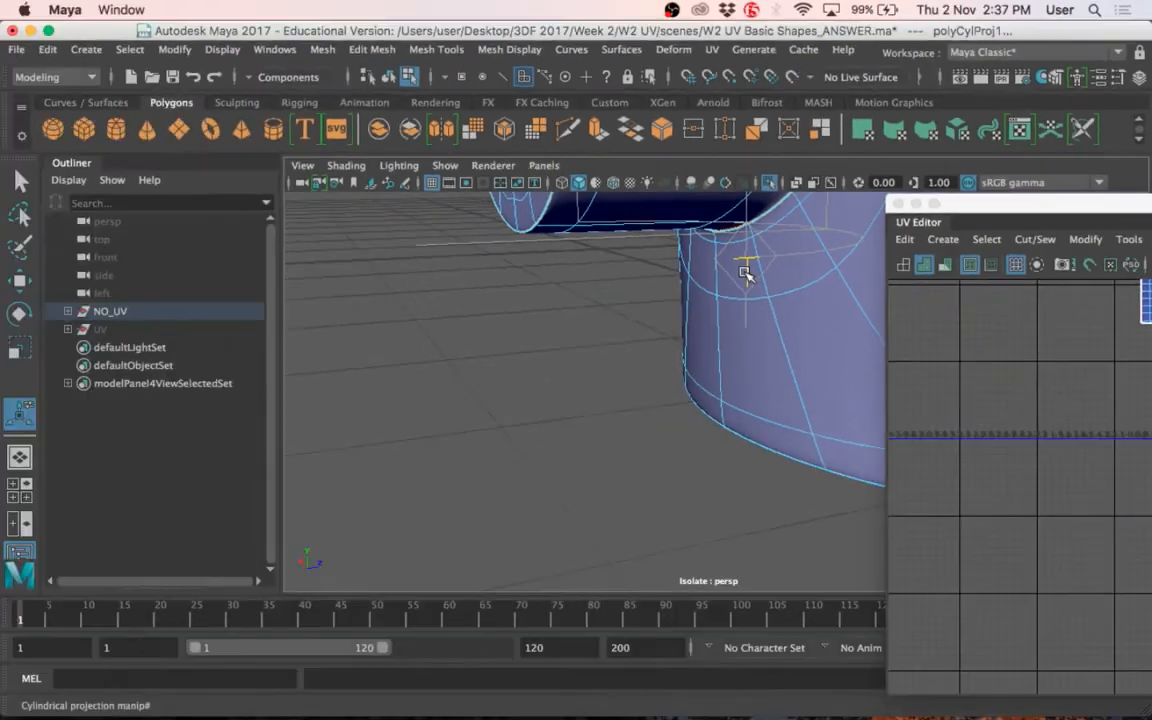
scroll(632, 298, "down", 10)
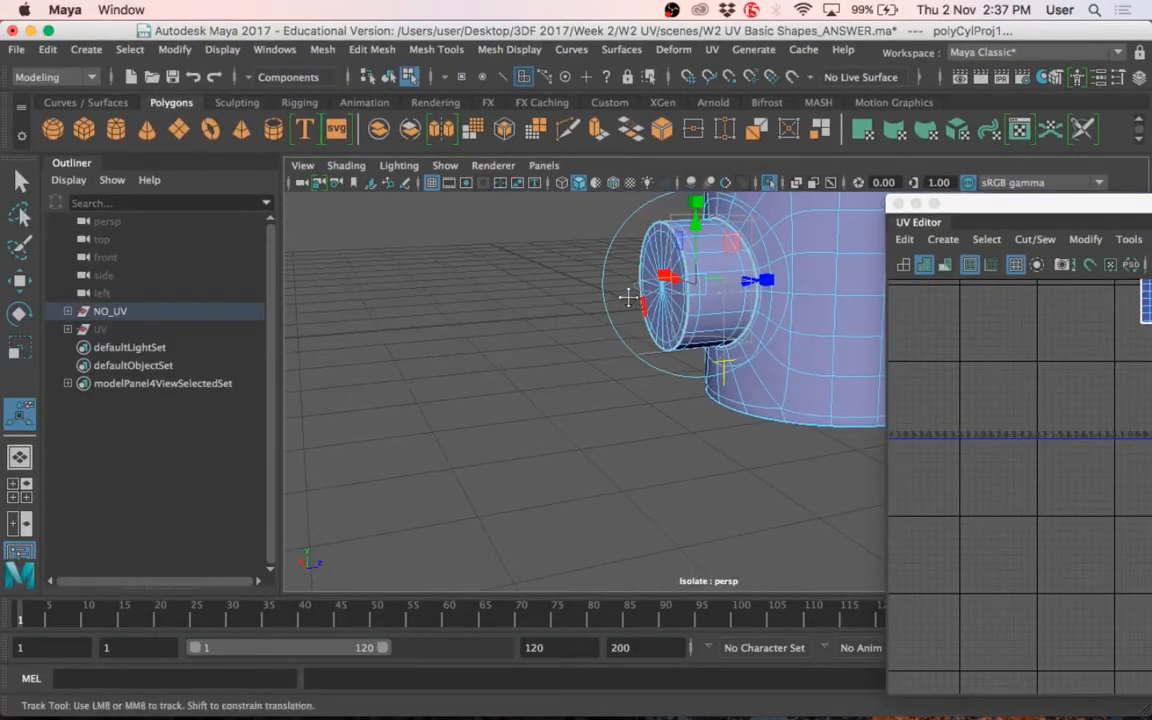
left_click_drag(625, 301, 796, 339, "alt")
middle_click_drag(796, 339, 699, 306, "alt")
scroll(705, 300, "up", 3)
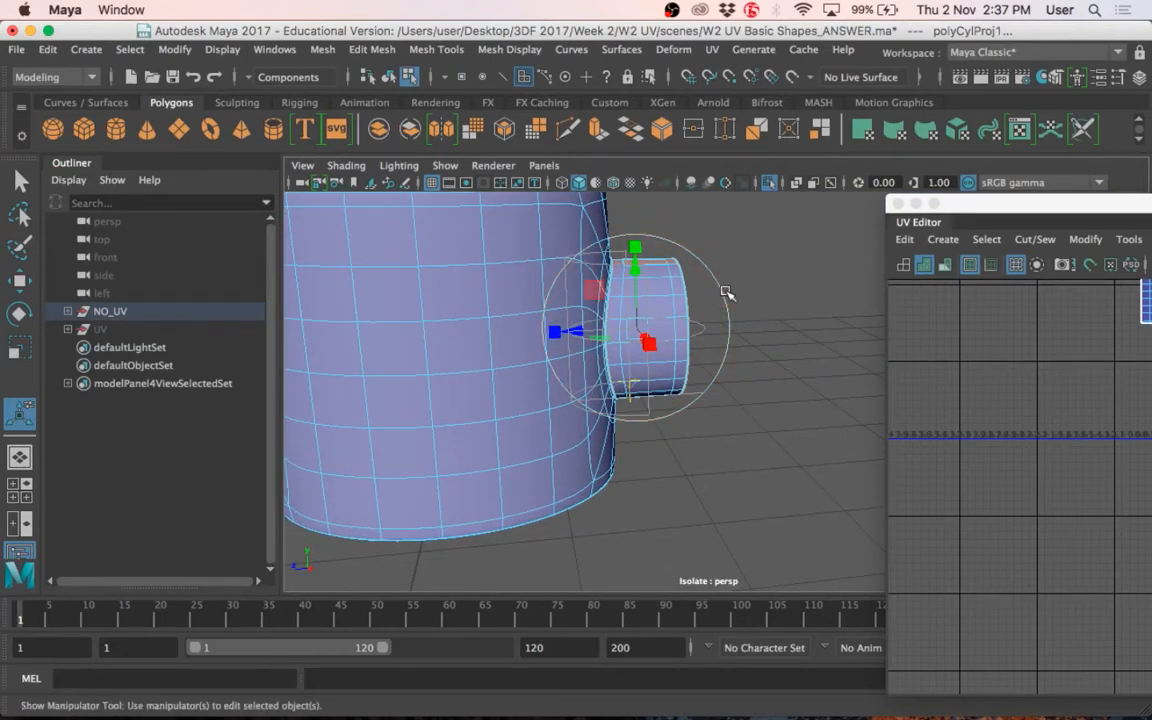
left_click(726, 295)
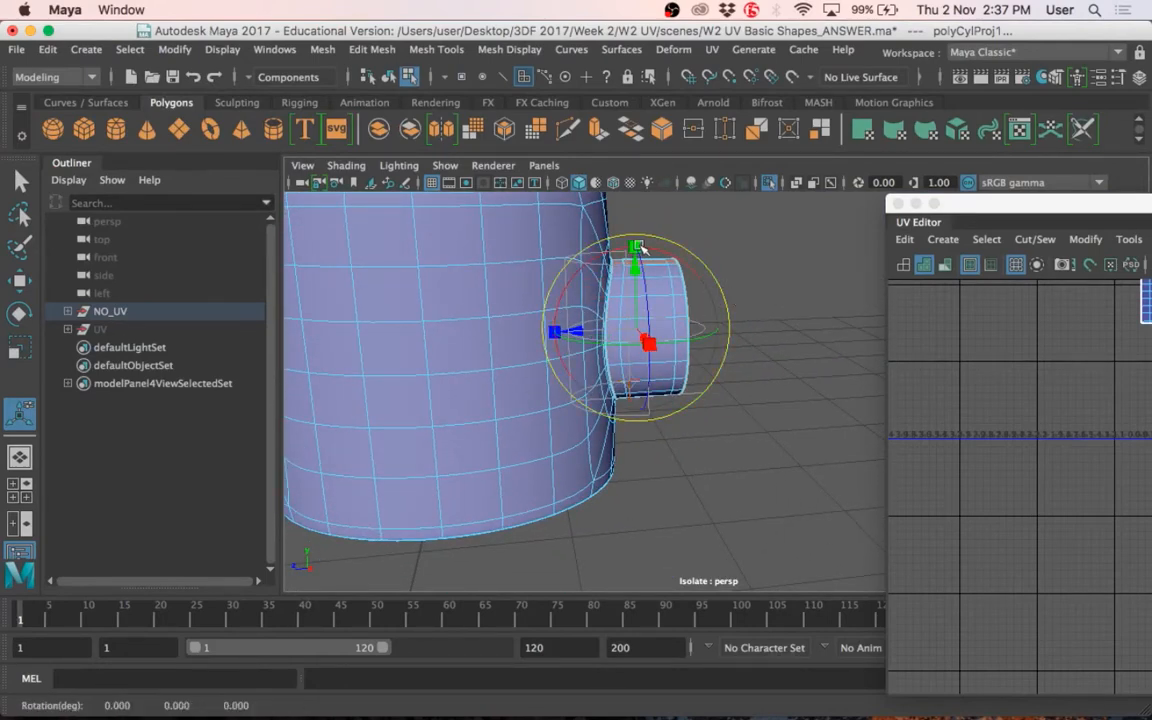
Try rotating the cylindrical projection by about -86° around X, undo it, and toggle its transform handles.
left_click_drag(640, 247, 746, 363)
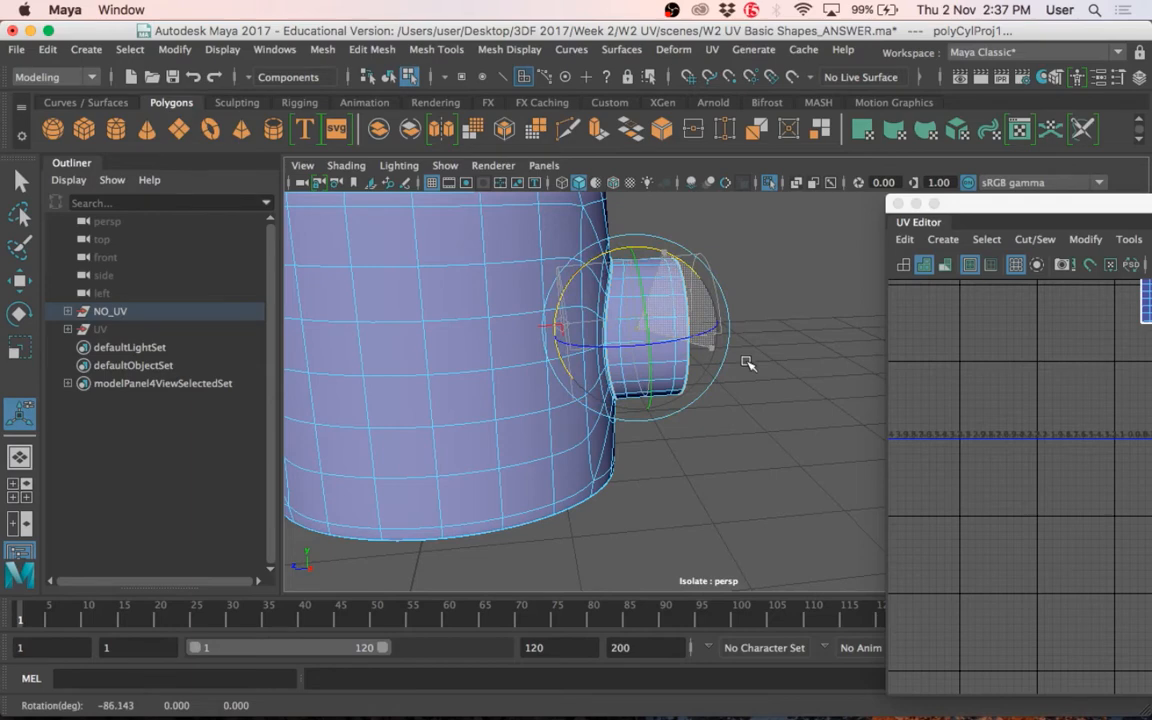
key("ctrl+z")
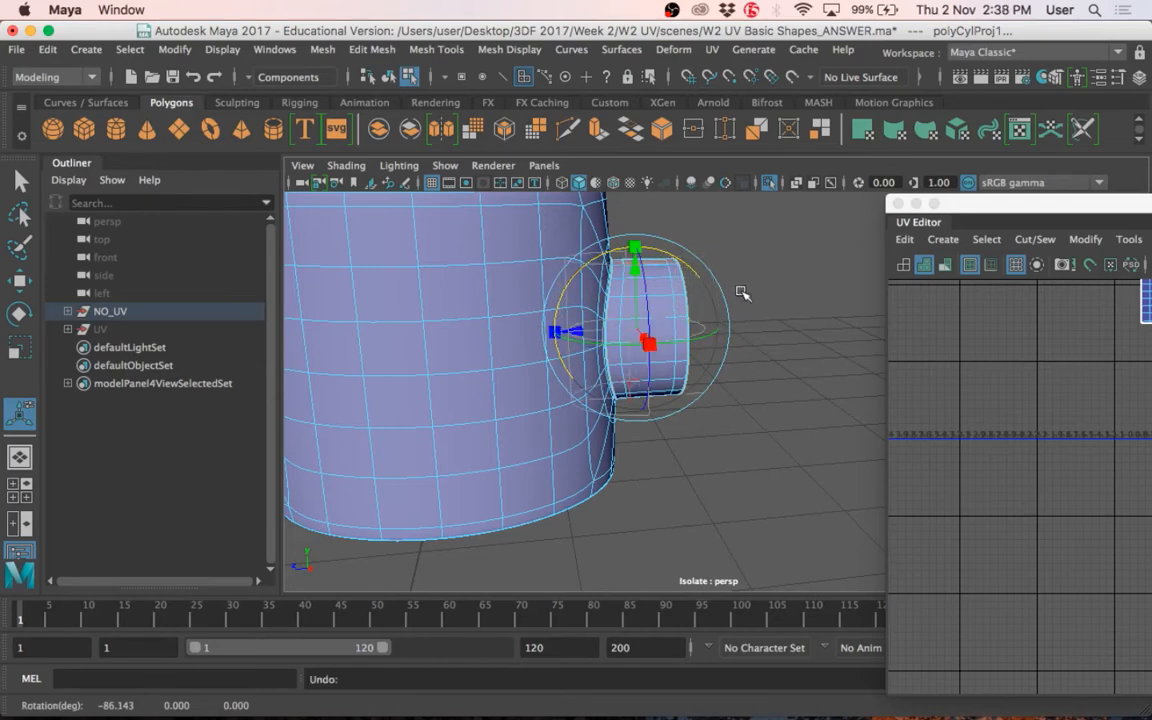
left_click_drag(741, 292, 585, 397, "alt")
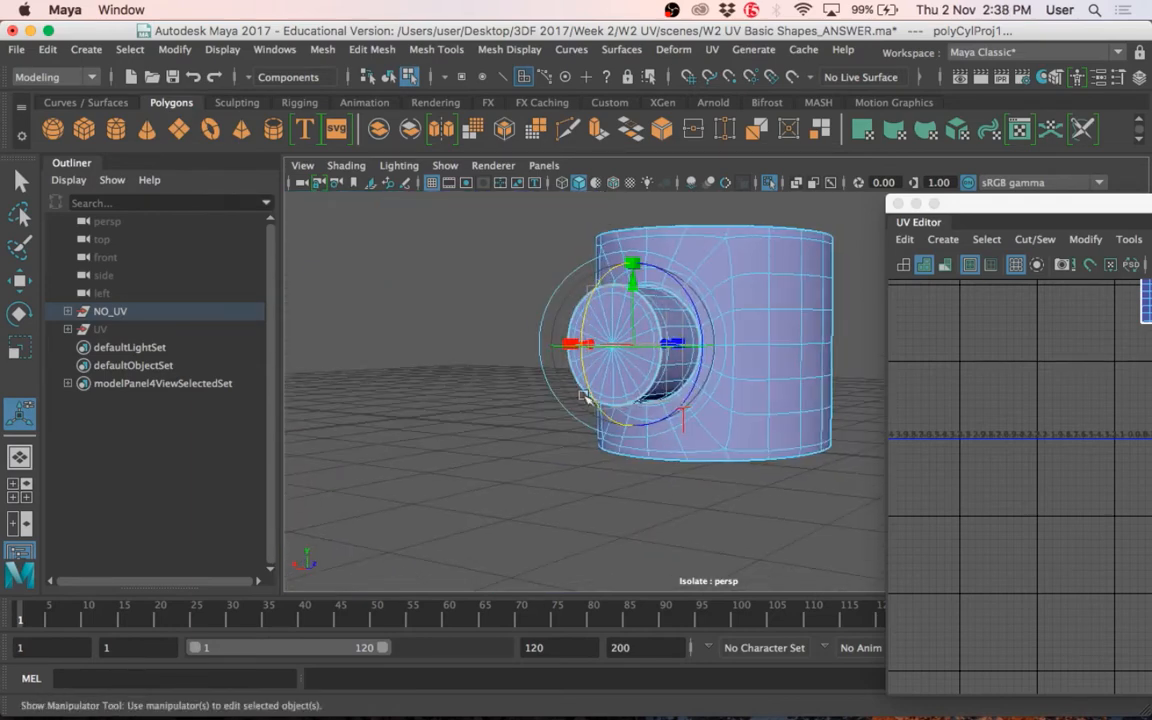
left_click(684, 424)
mouse_move(418, 402)
left_mouse_down("alt")
mouse_move(563, 424)
mouse_move(412, 410)
left_mouse_up("alt")
left_click(687, 421)
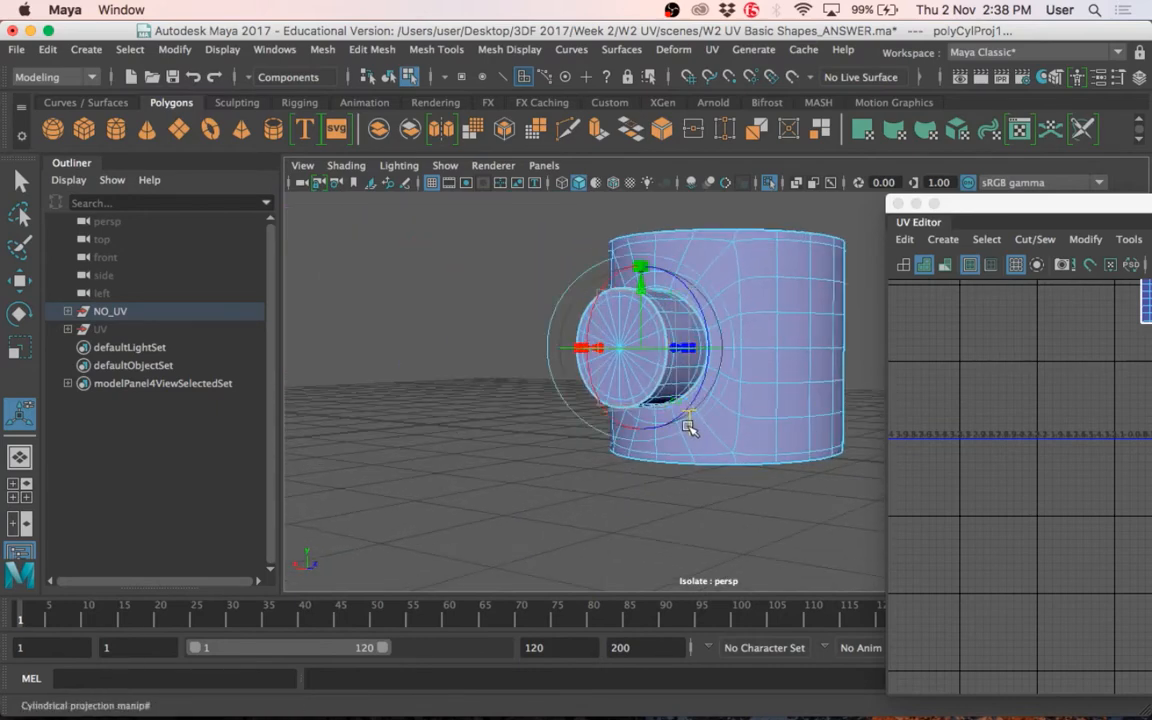
left_click_drag(689, 424, 707, 391, "alt")
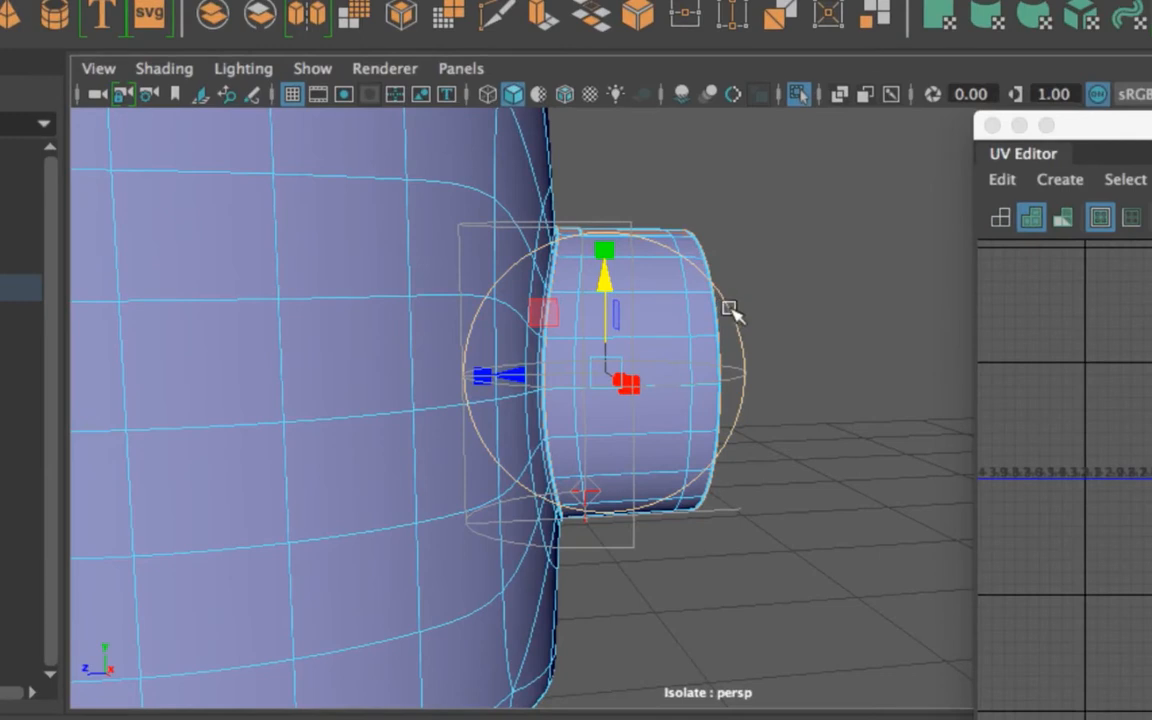
Rotate the cylindrical projection around its X axis so that it runs along the side pipe's axis.
left_click(606, 250)
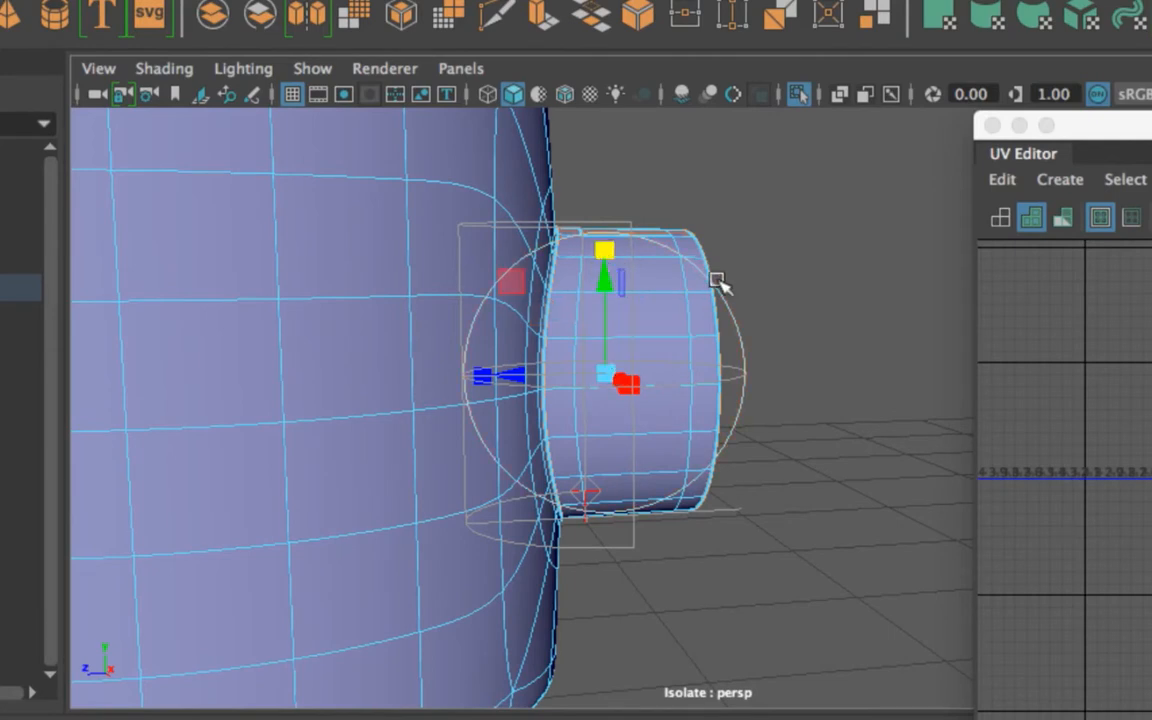
left_click(604, 278)
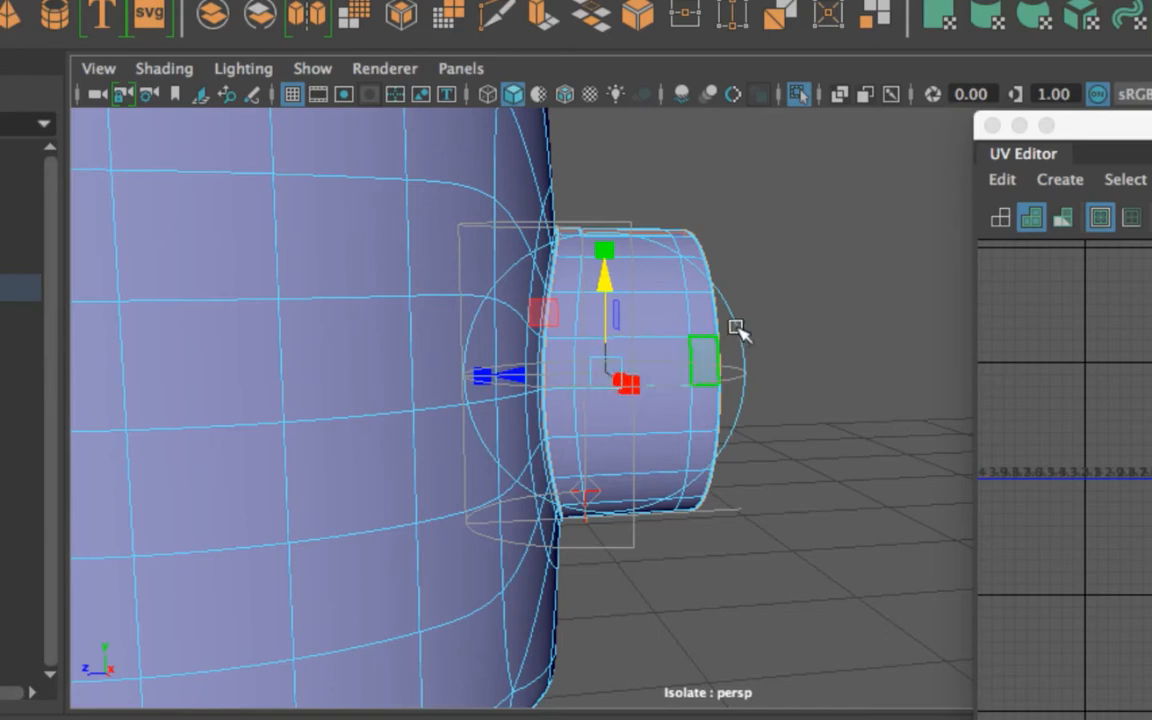
key("e")
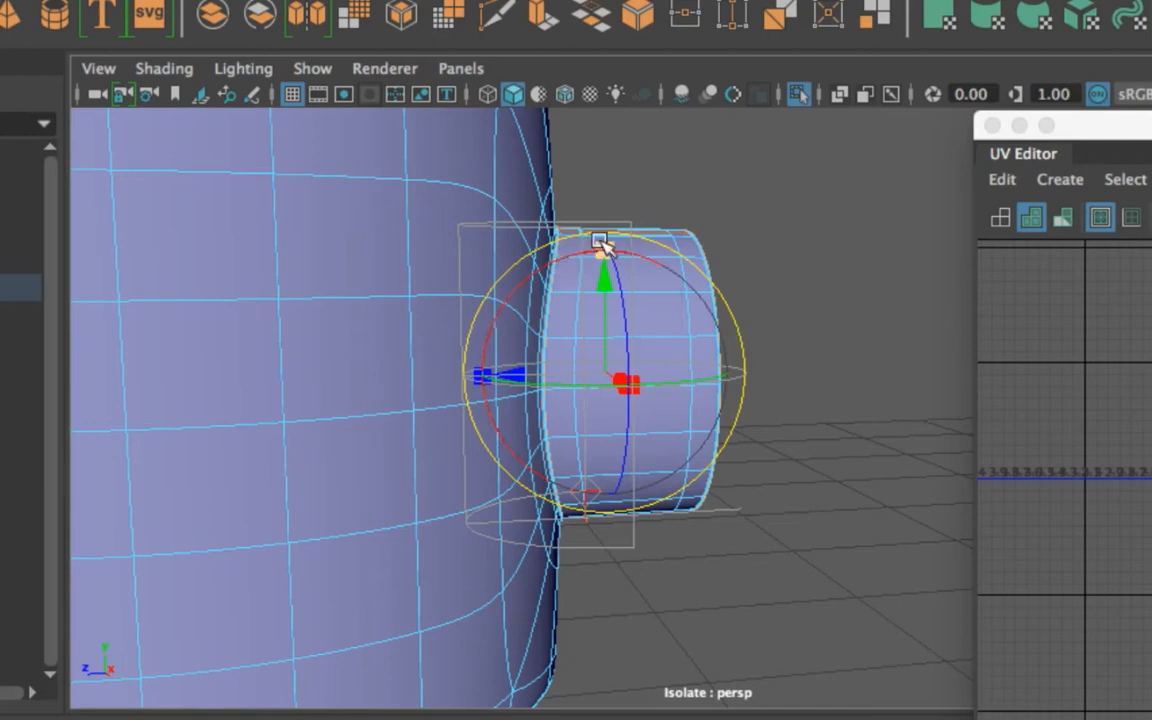
key("d")
left_click(601, 276)
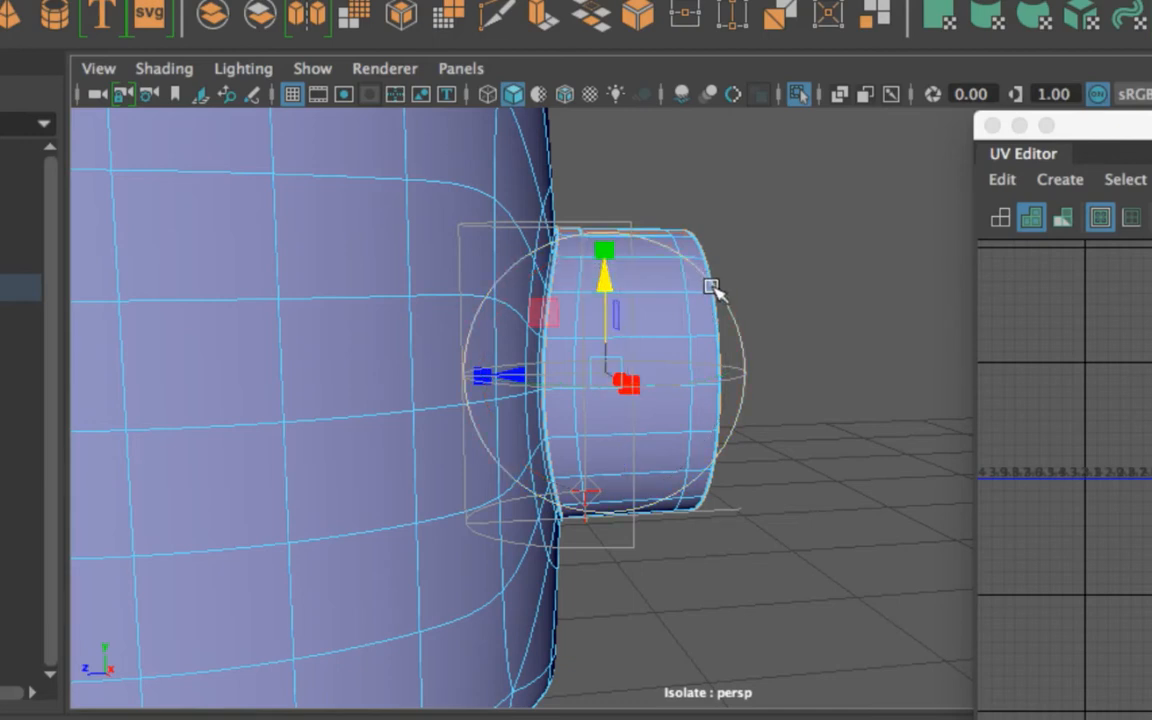
left_click(723, 302)
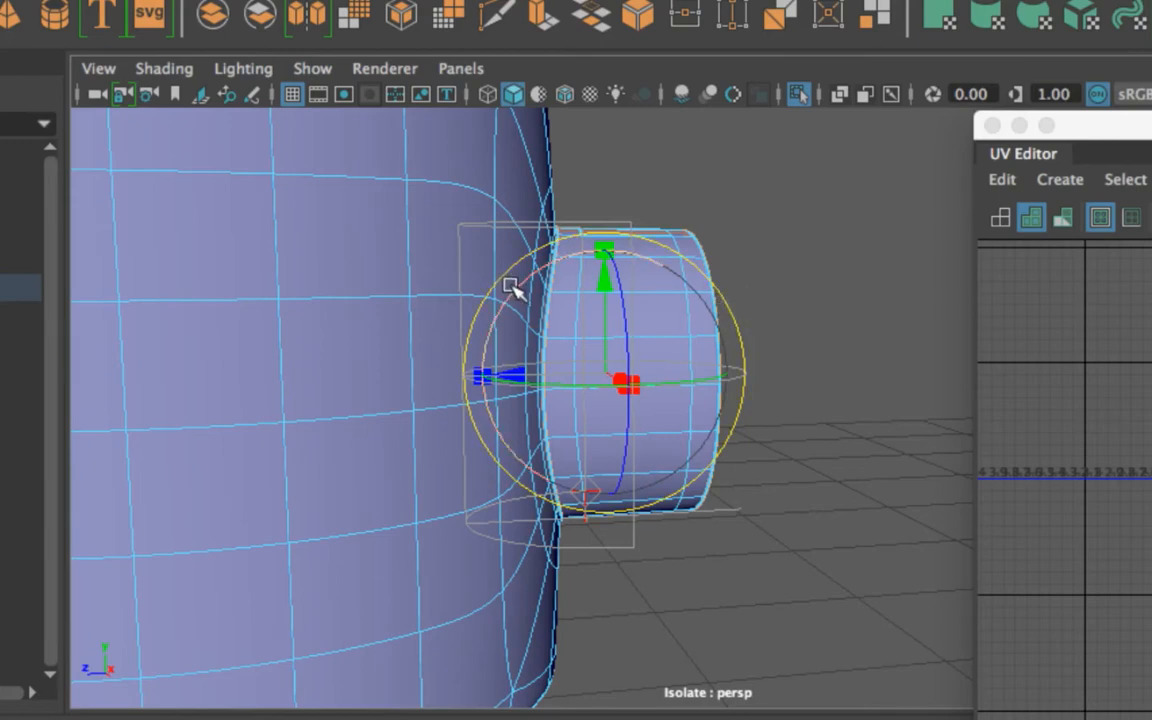
left_click_drag(514, 290, 684, 309)
Hide the Outliner and frame the side pipe with its projection manipulator next to an enlarged view of its UV strip.
left_click_drag(1090, 144, 607, 66)
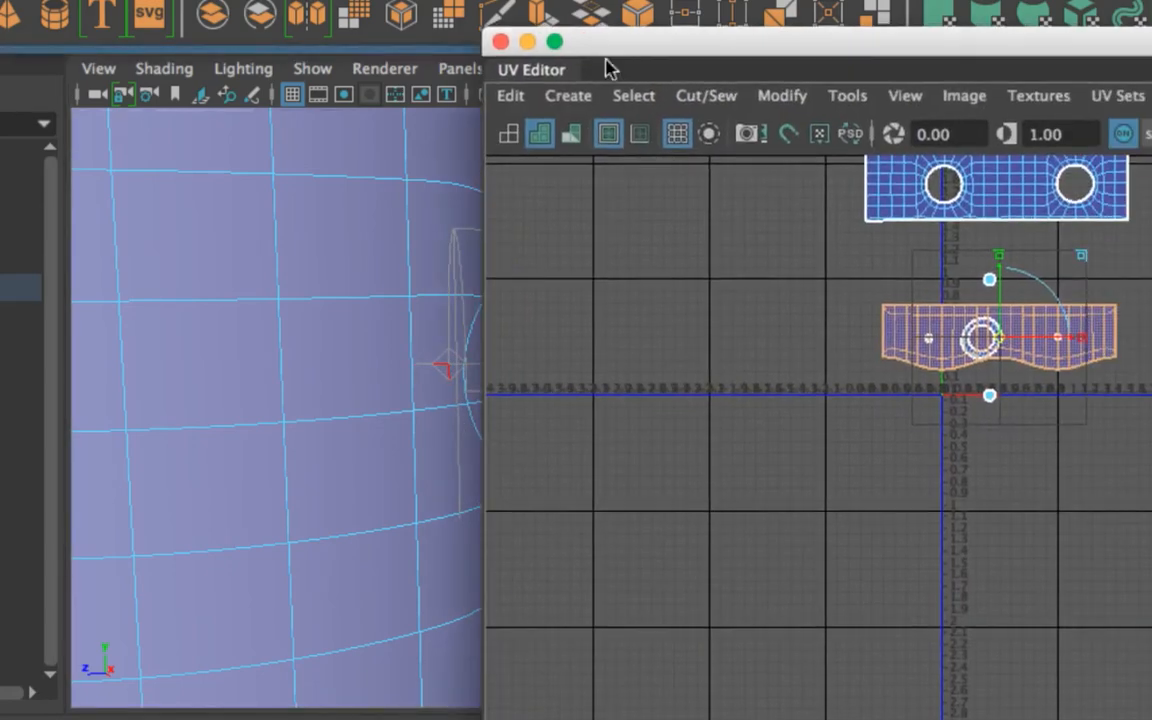
scroll(797, 257, "down", 4)
scroll(788, 252, "up", 6)
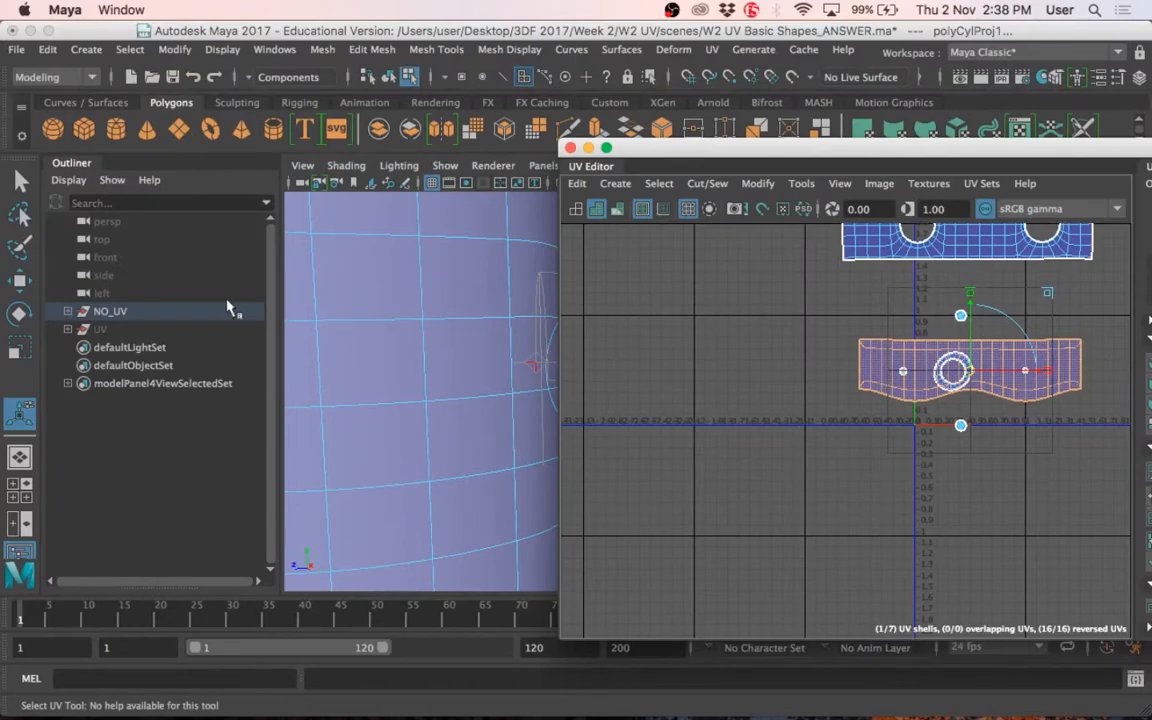
key("f")
key("t")
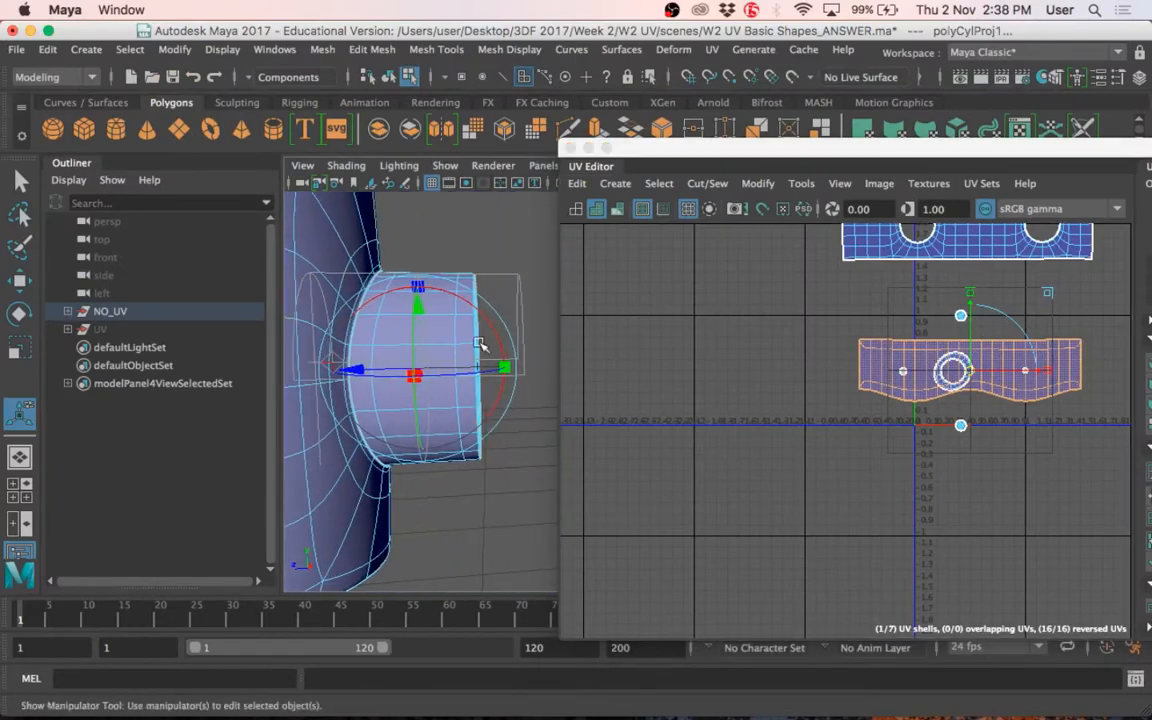
left_click(19, 552)
middle_click_drag(337, 475, 422, 495, "alt")
left_click_drag(824, 151, 773, 113)
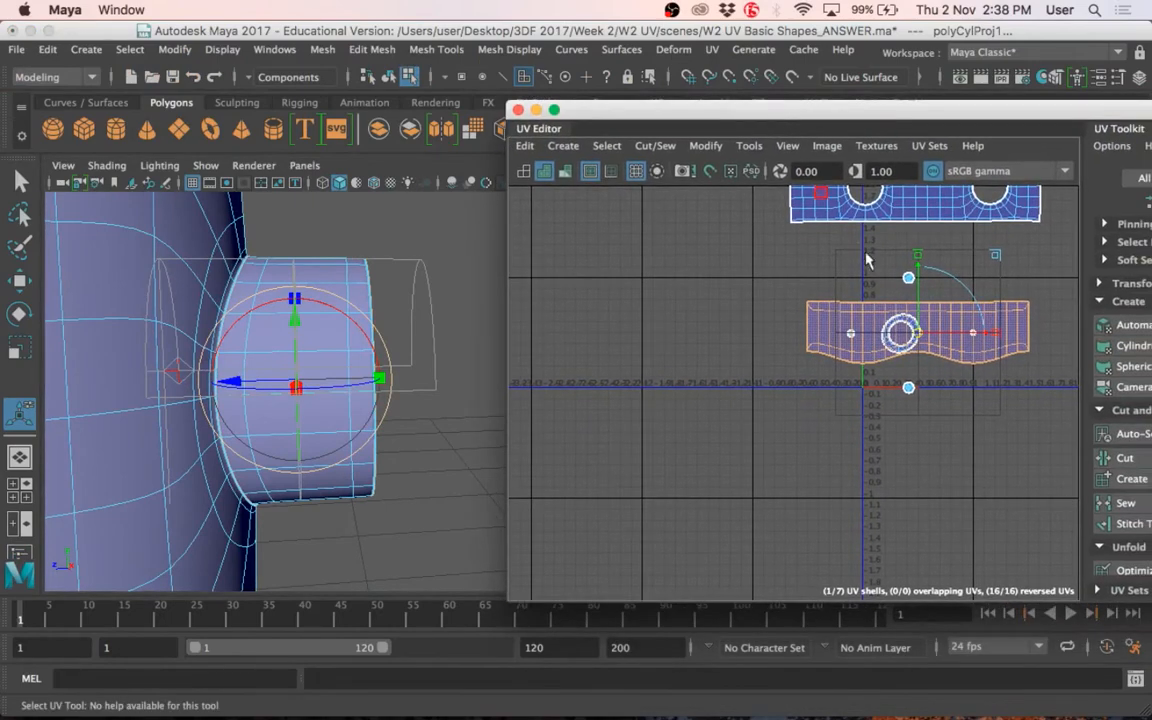
scroll(867, 256, "up", 4)
middle_click_drag(903, 279, 774, 265, "alt")
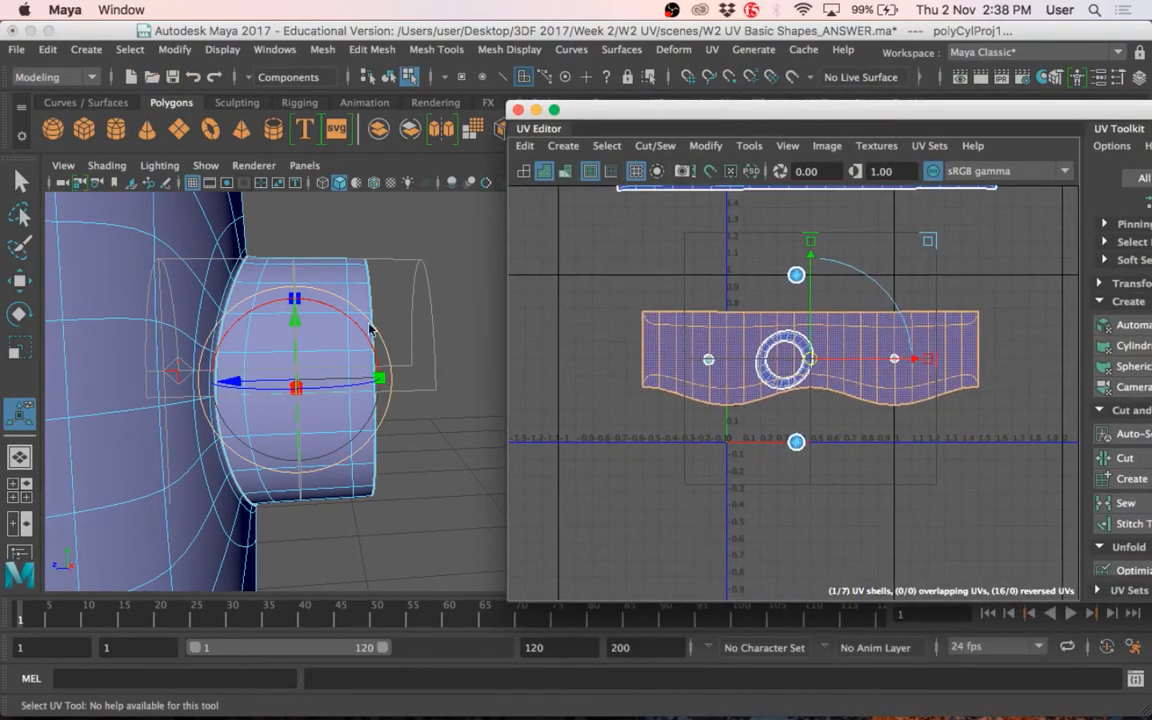
Tilt the cylindrical projection on the side pipe to about -98° around X and return to component selection.
left_click_drag(355, 330, 340, 350)
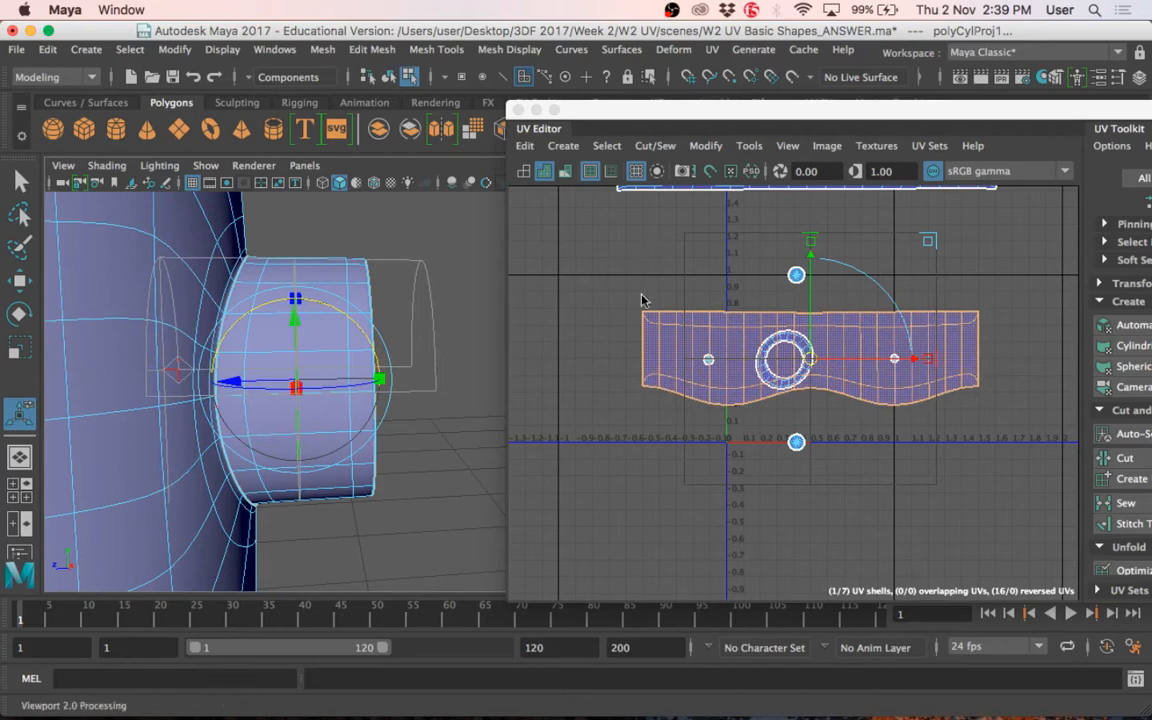
left_click_drag(350, 318, 356, 328)
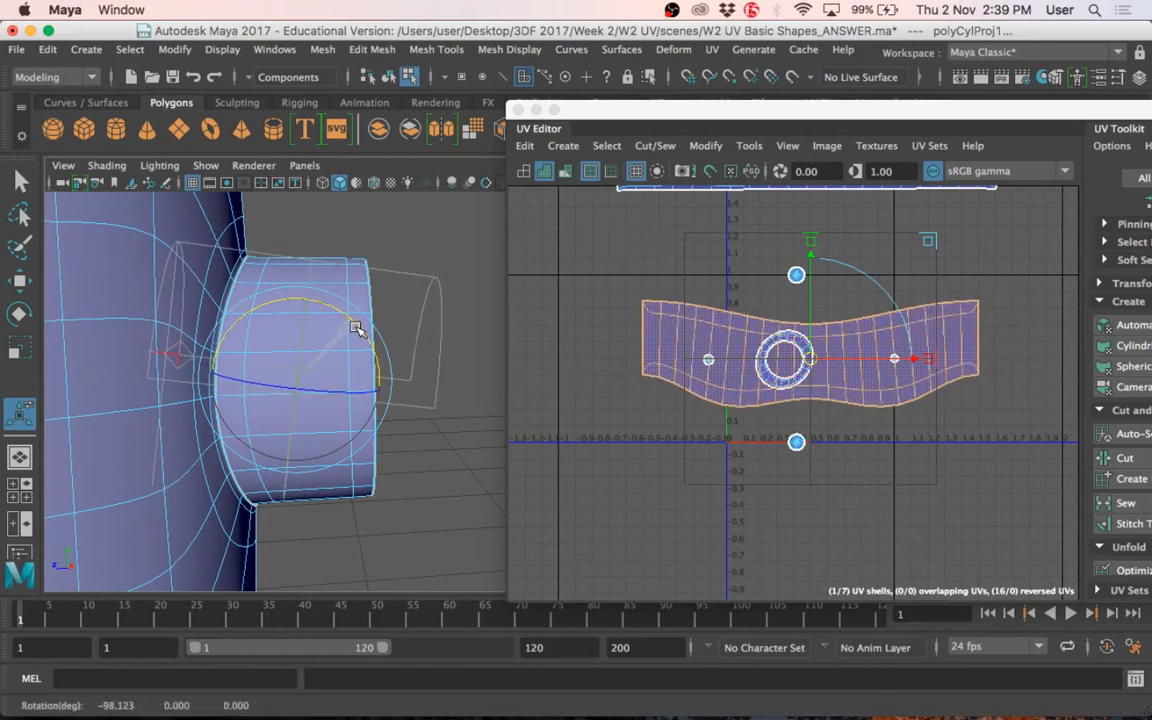
key("q")
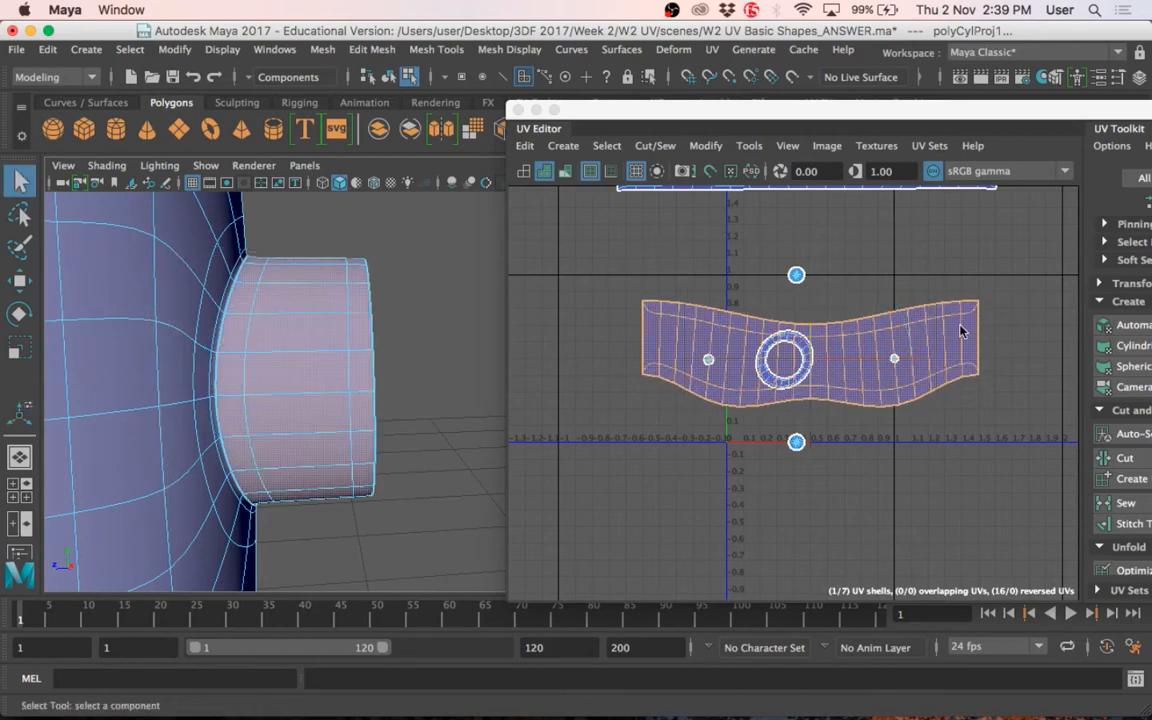
Try unfolding the tilted side pipe strip's UVs, and undo back to the side pipe's face selection.
right_click_drag(961, 328, 1024, 328)
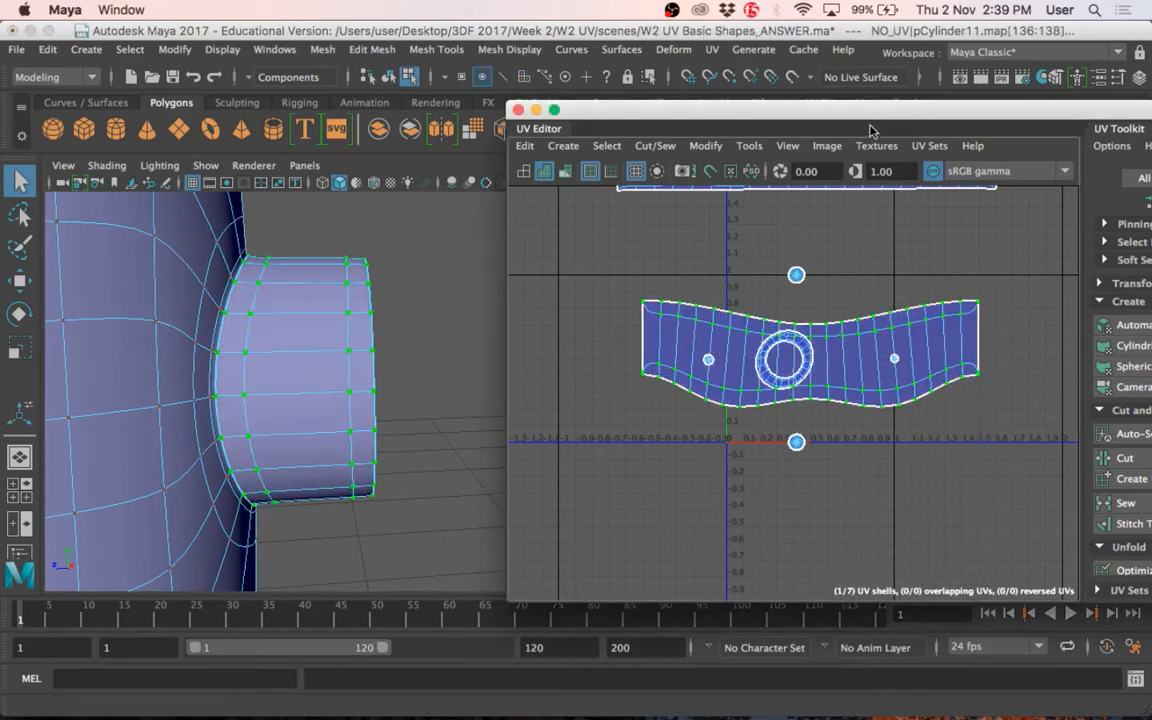
left_click_drag(871, 124, 625, 83)
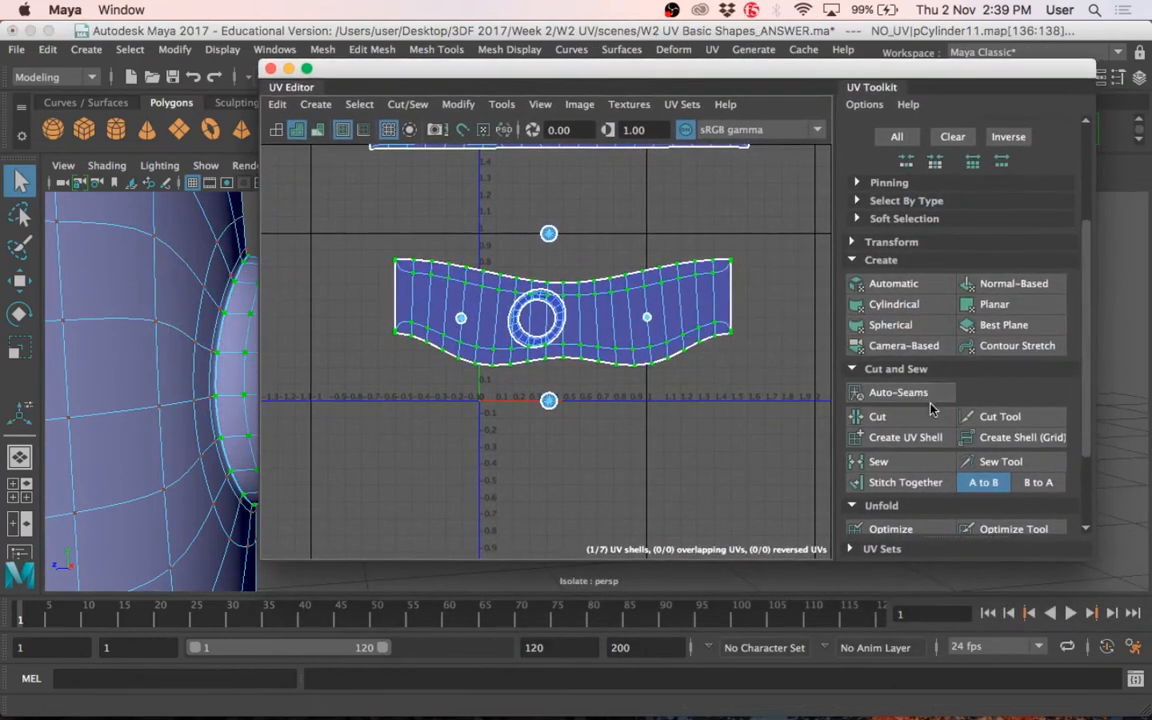
scroll(931, 412, "down", 3)
left_click(917, 438)
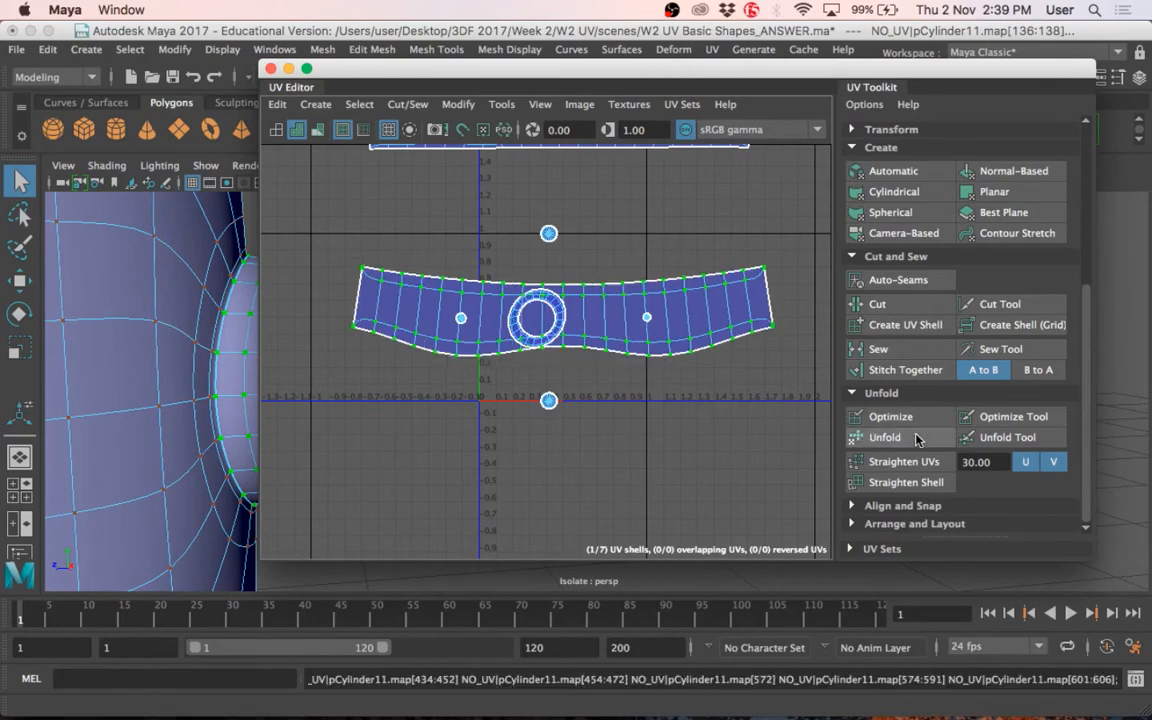
left_click_drag(596, 69, 946, 89)
left_click(375, 402)
left_click(481, 335, "alt")
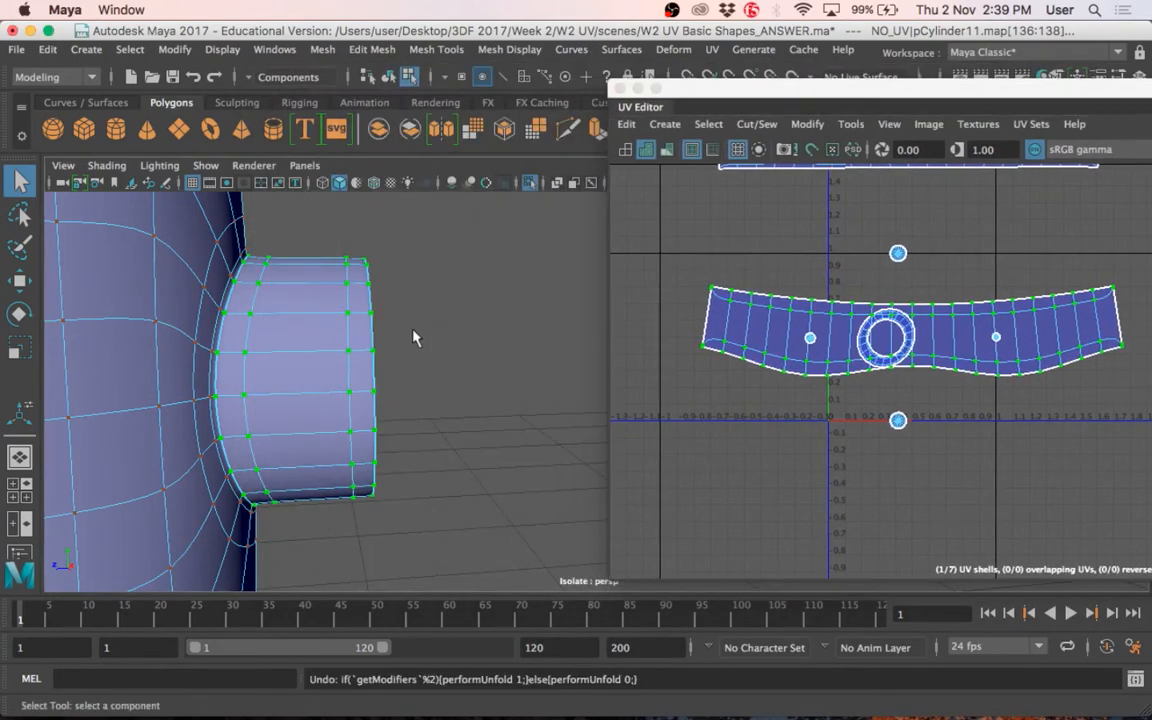
key("ctrl+z")
key("ctrl+z")
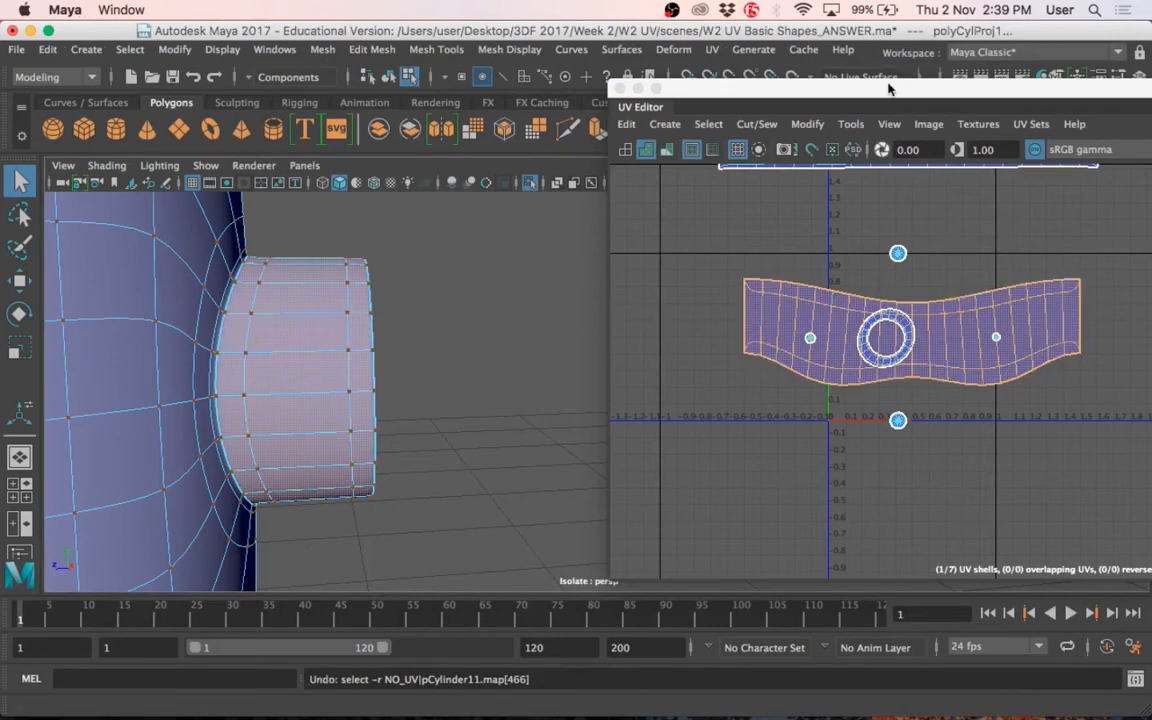
Apply a new cylindrical projection to the selected side pipe faces and uncover the pipe in the viewport.
left_click_drag(890, 89, 486, 70)
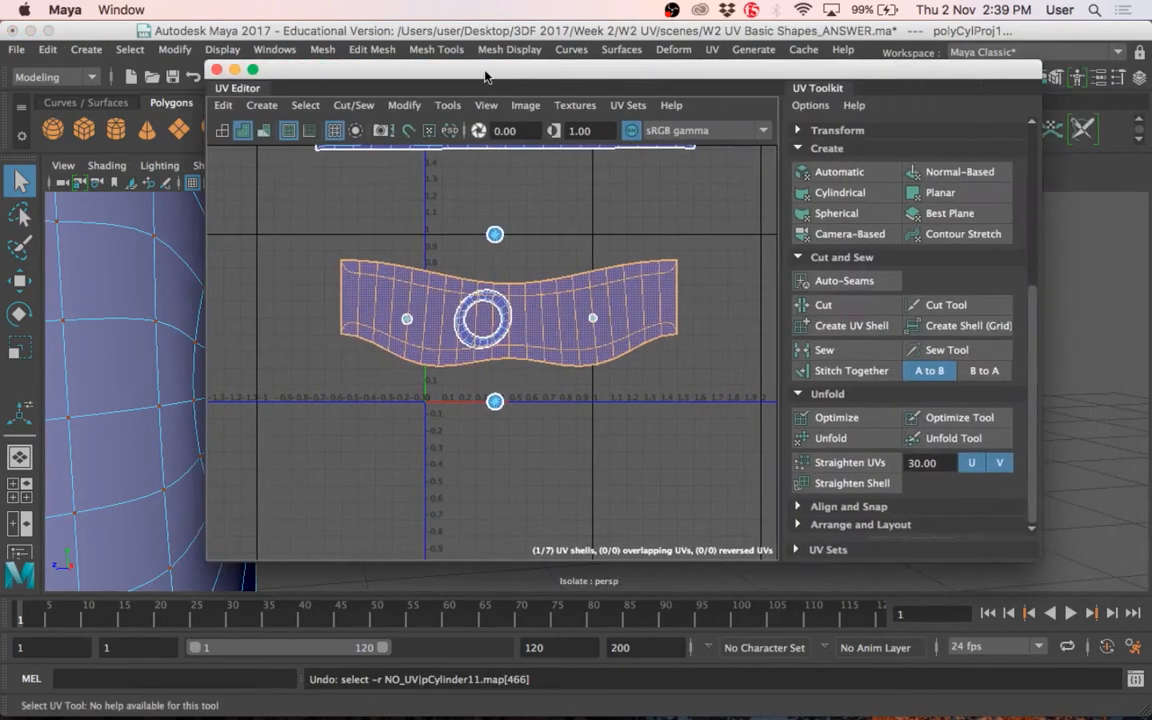
left_click(850, 193)
left_click_drag(660, 77, 1145, 147)
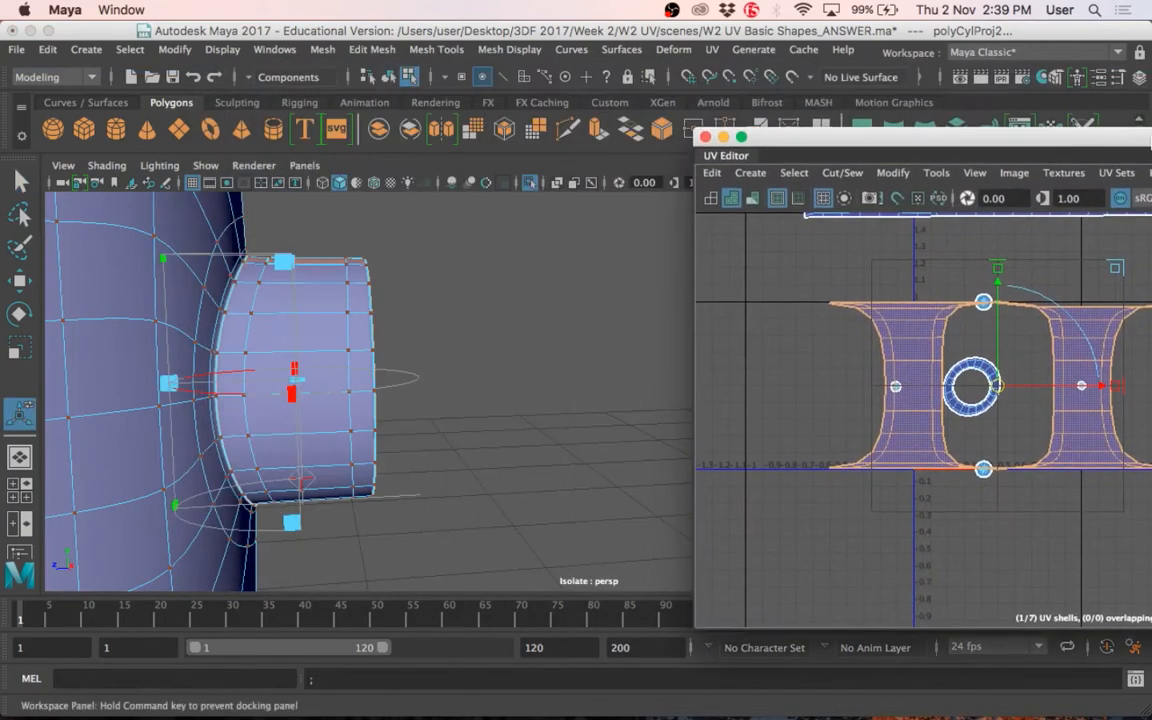
Switch the new cylindrical projection to its rotation handles and rotate it about -90.5° around X, along the side pipe's axis.
left_click_drag(450, 420, 357, 377, "alt")
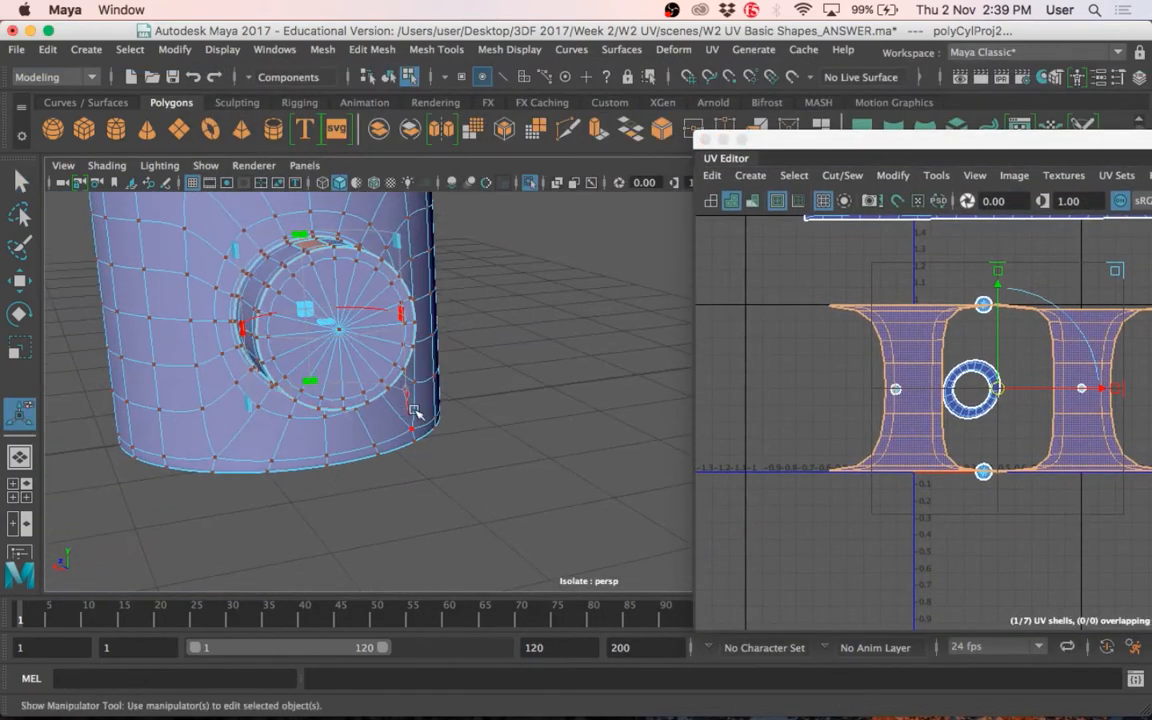
left_click_drag(498, 403, 452, 430, "alt")
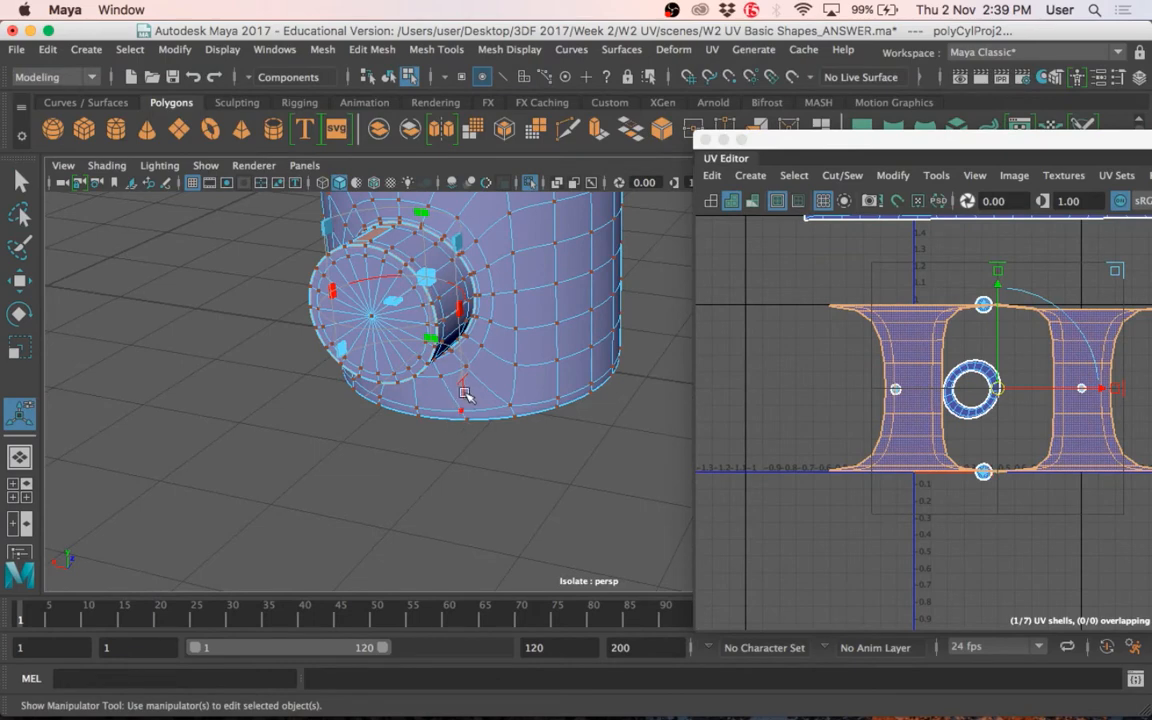
left_click_drag(334, 486, 417, 486, "alt")
middle_click_drag(434, 485, 468, 463, "alt")
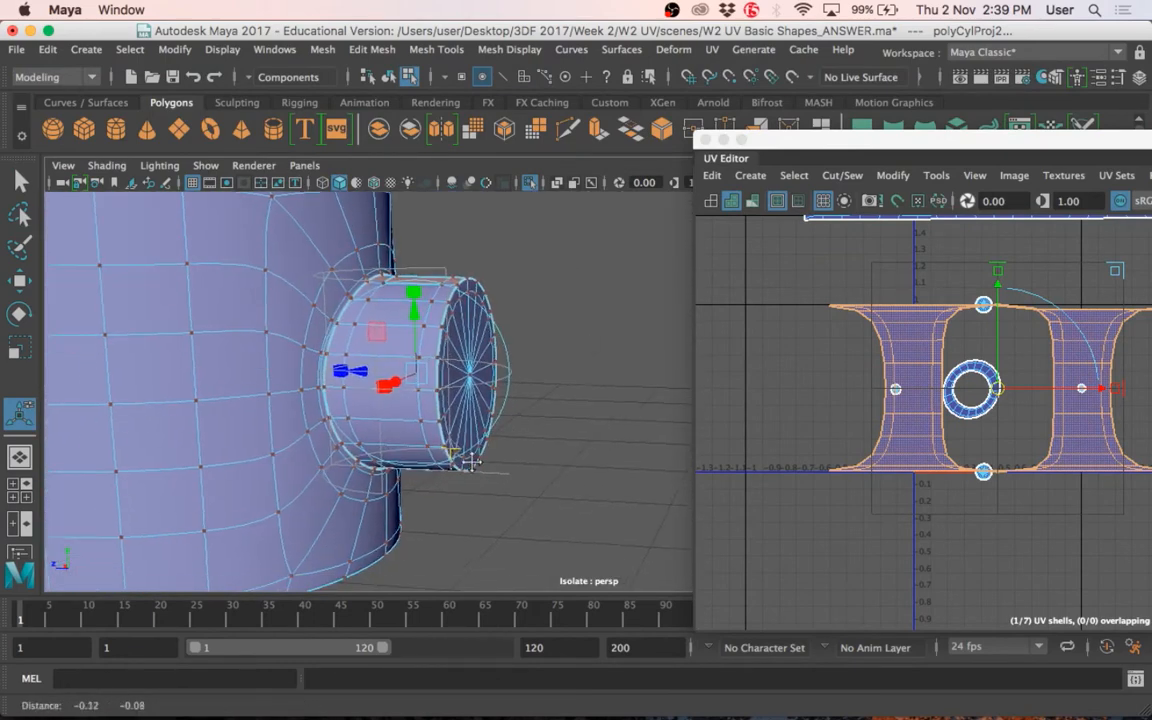
left_click_drag(450, 458, 495, 457, "alt")
left_click(566, 320)
left_click(535, 308)
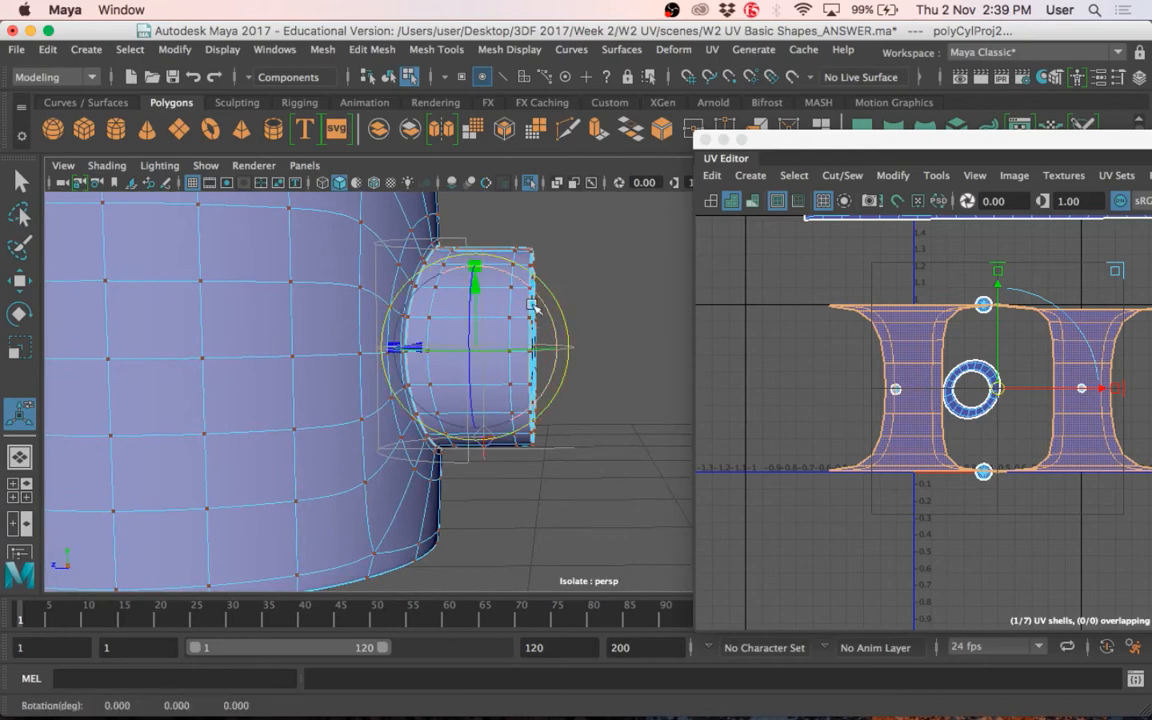
left_click_drag(535, 290, 600, 487)
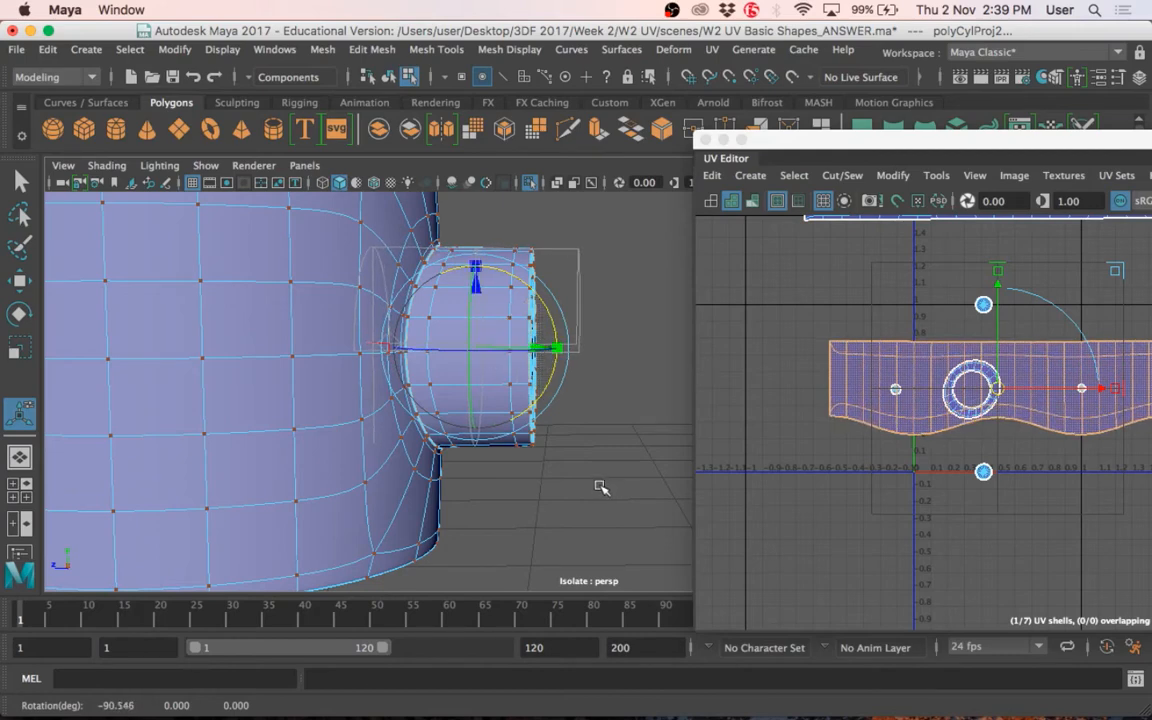
Select all UVs of the reprojected side pipe strip and unfold the shell.
left_click_drag(782, 140, 274, 145)
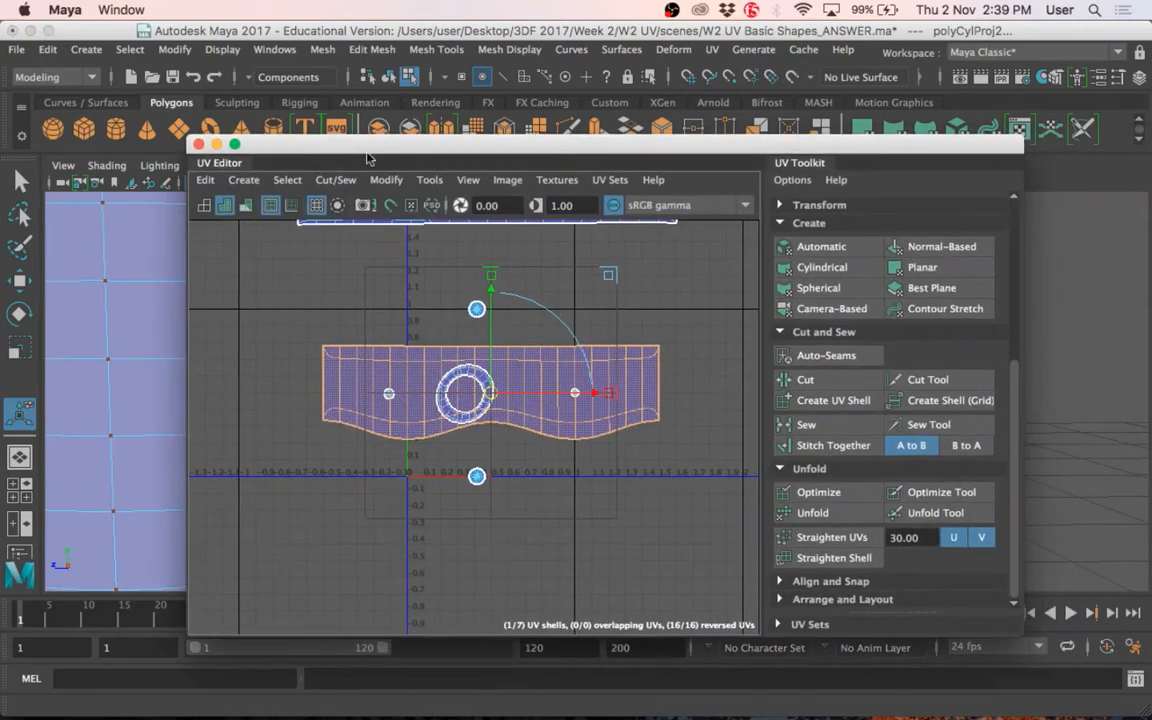
right_click_drag(687, 387, 729, 352)
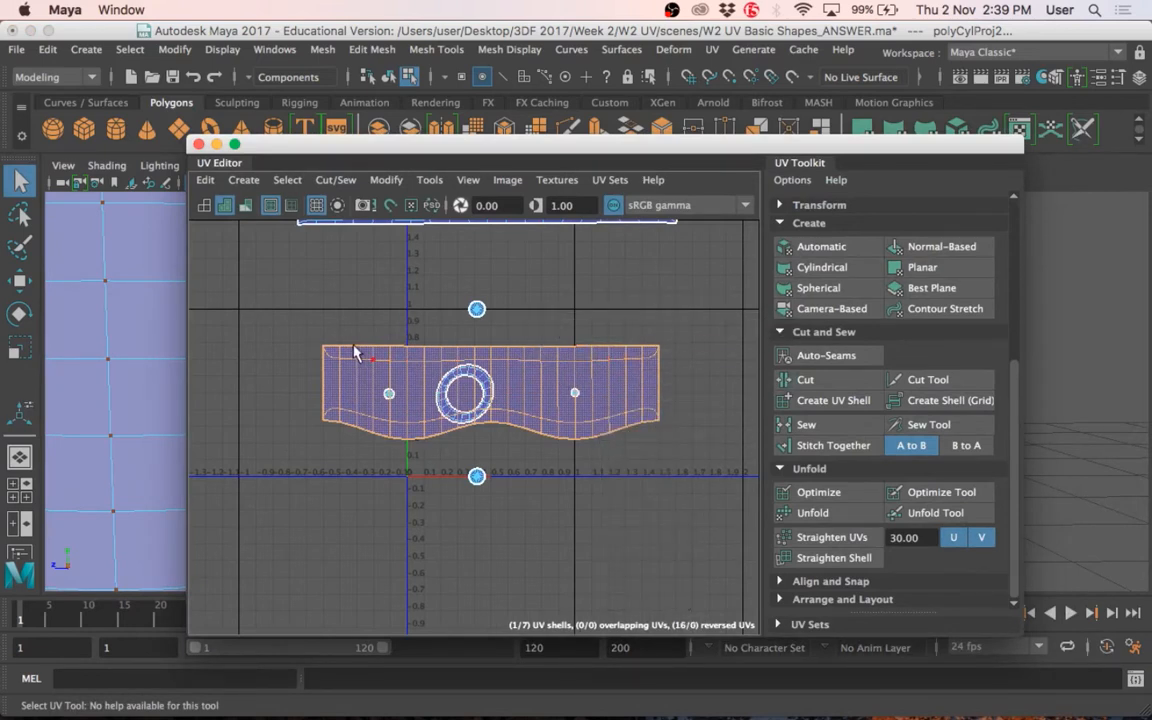
right_click_drag(355, 350, 440, 378)
right_click_drag(110, 280, 149, 252)
right_click_drag(540, 378, 645, 350)
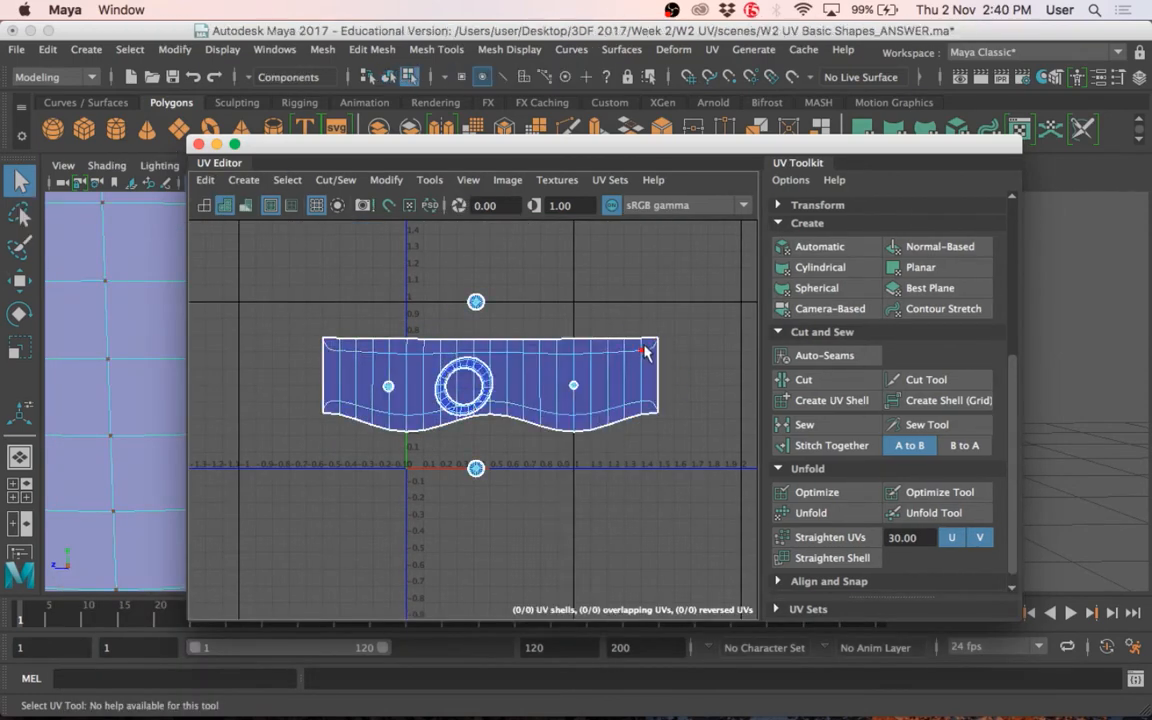
double_click(644, 349)
scroll(860, 440, "down", 1)
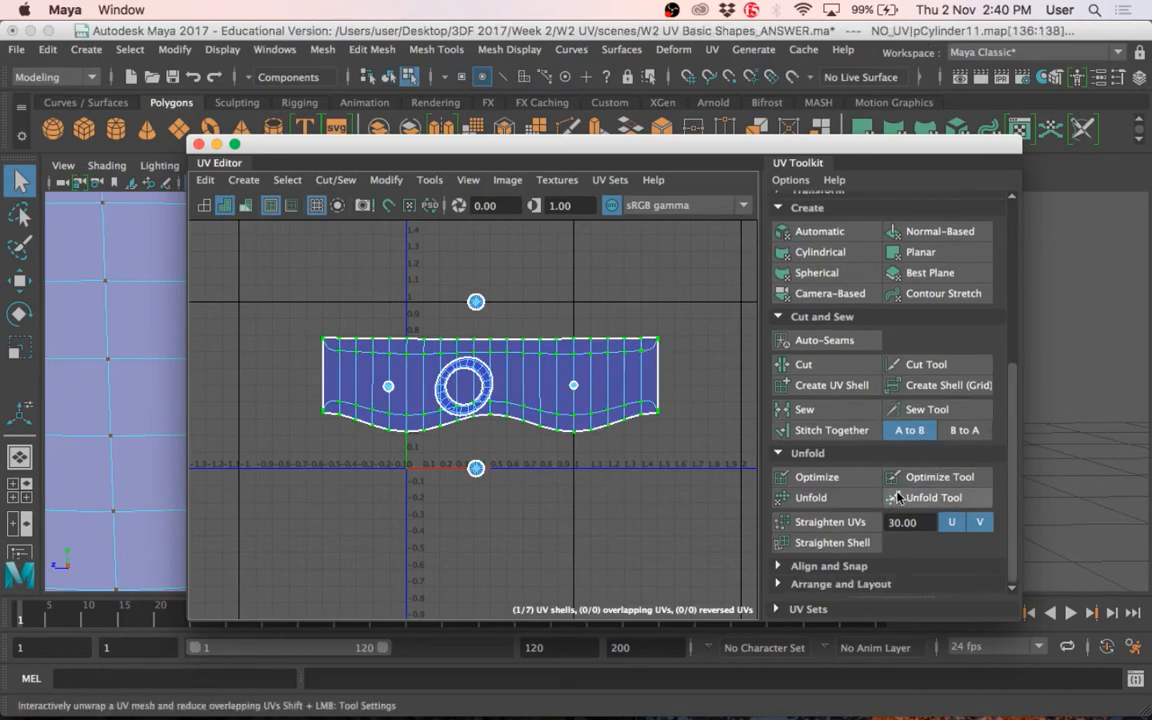
left_click(857, 497)
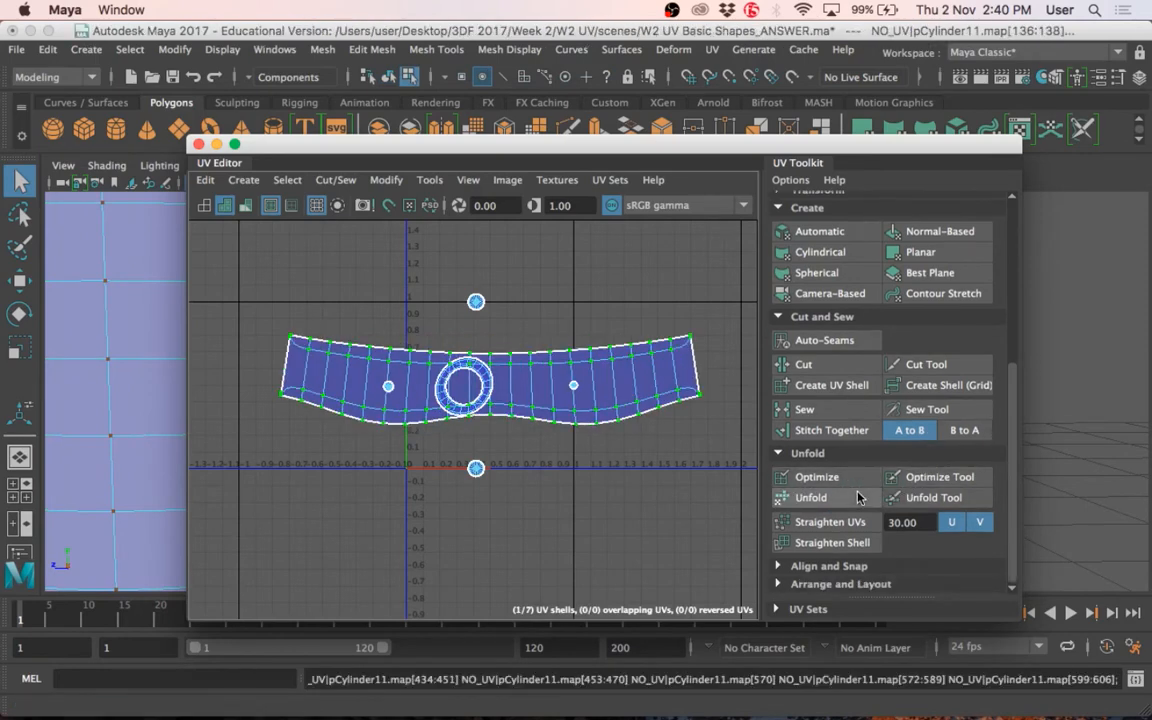
Try moving the unfolded strip up clear of the ring shell, and undo back to its previous position.
scroll(620, 374, "down", 3)
scroll(620, 374, "up", 2)
key("w")
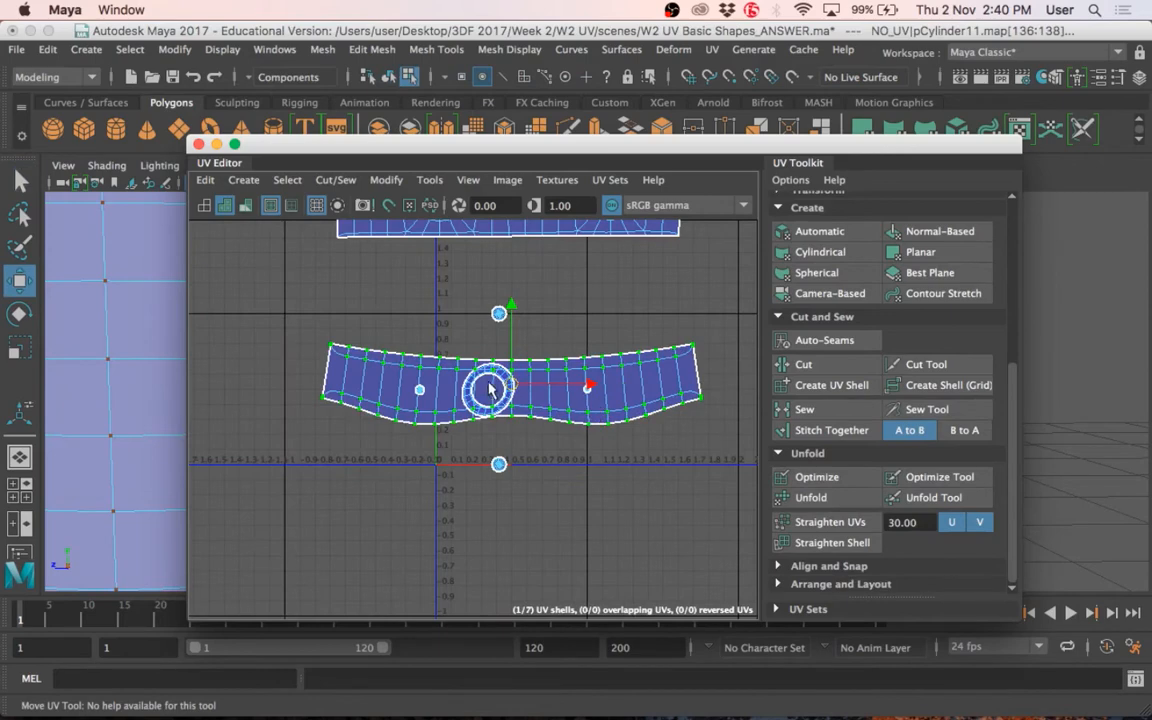
left_click_drag(510, 388, 507, 297)
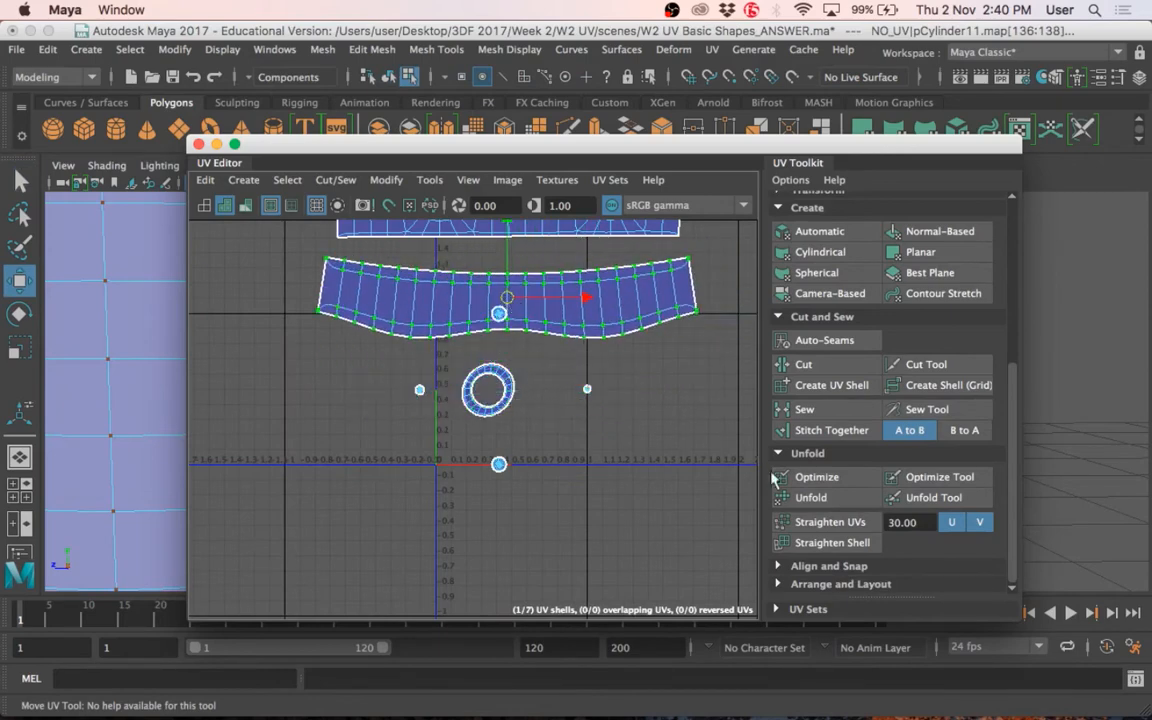
left_click(821, 499)
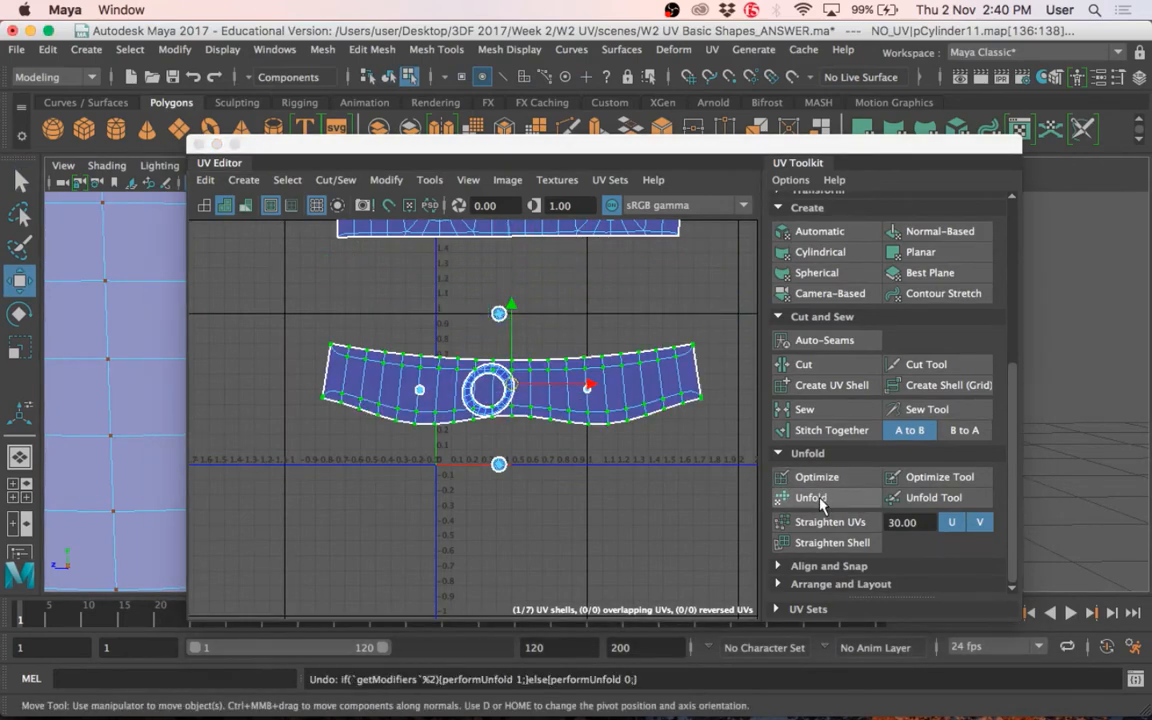
Reset the Unfold UVs options and apply Unfold3D to the side pipe strip.
left_click(821, 499, "shift")
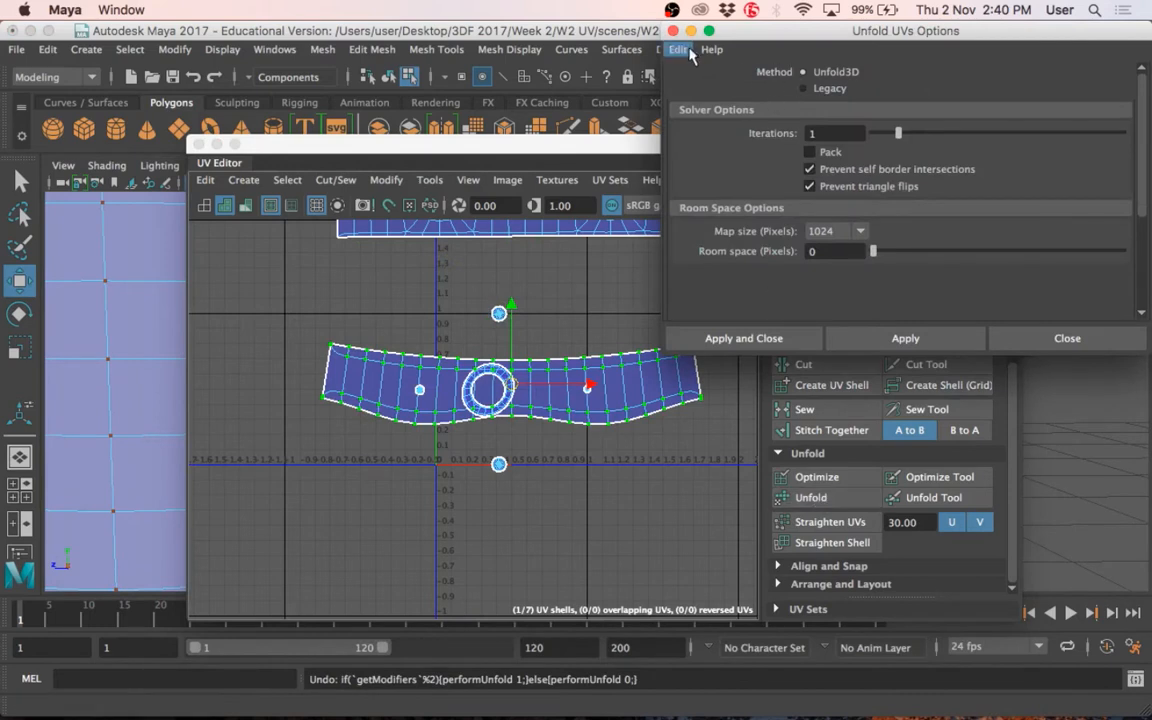
left_click(690, 55)
left_click(692, 84)
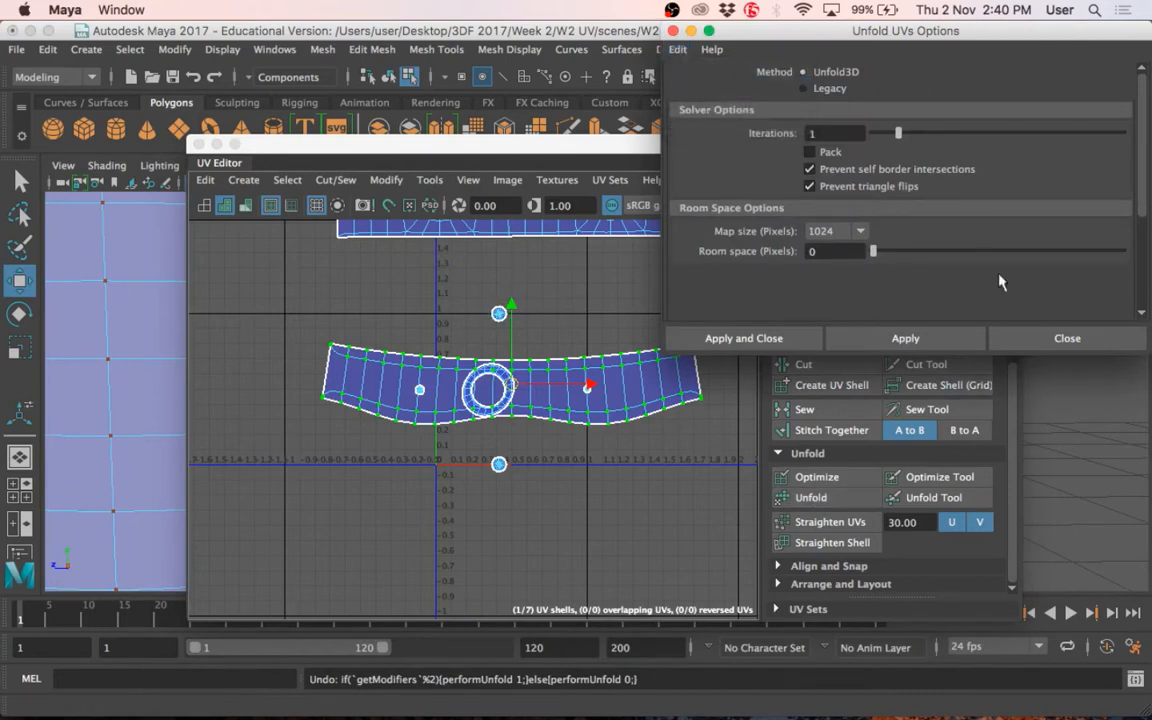
left_click(918, 343)
left_click(855, 345)
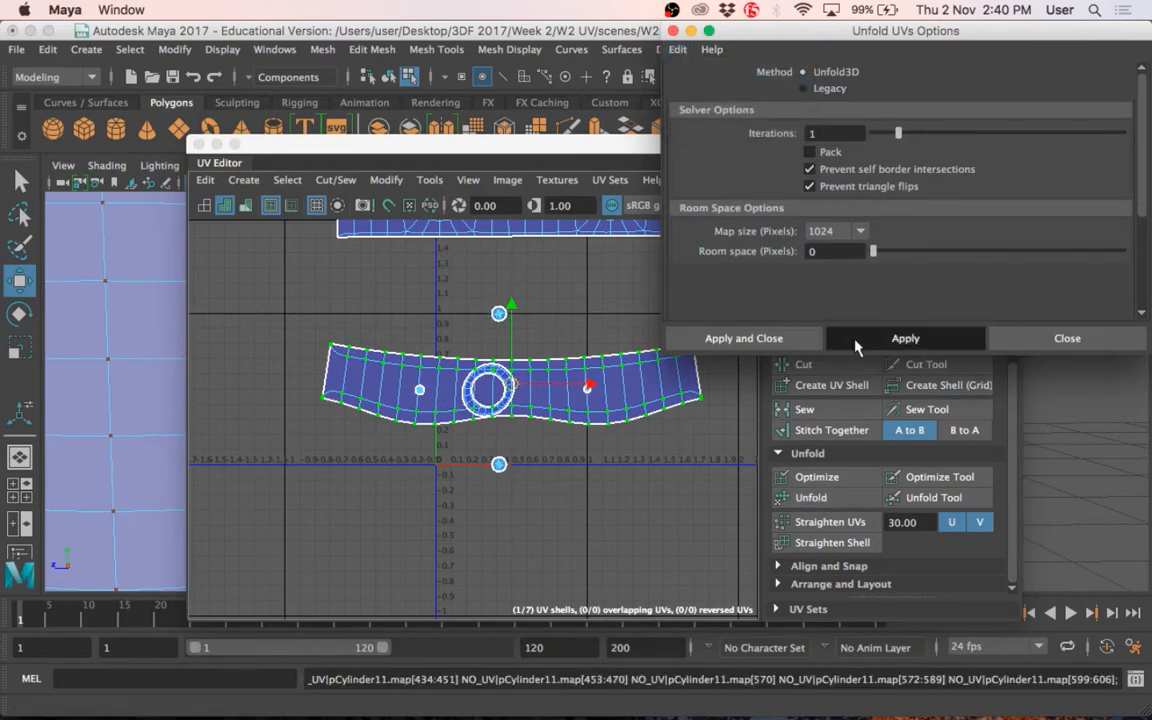
left_click(1049, 340)
Select the ring-shaped UV shell overlapping the side pipe strip and move it to empty space beside the strip.
left_click(558, 355)
scroll(588, 360, "down", 2)
middle_click_drag(543, 334, 638, 288, "alt")
scroll(608, 337, "up", 3)
right_click_drag(606, 331, 700, 327)
double_click(610, 319)
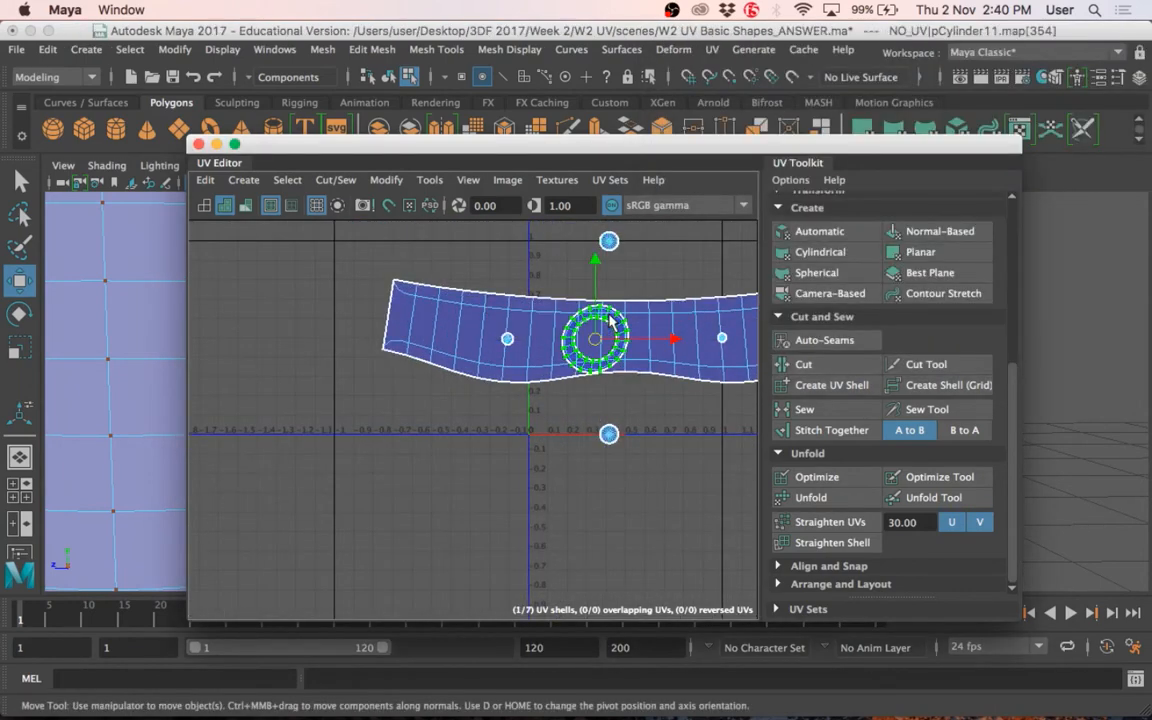
scroll(608, 319, "down", 2)
left_click_drag(600, 335, 358, 385)
Locate the recessed hole in the cylinder that the ring shell belongs to and frame both for comparison.
left_click_drag(390, 150, 791, 232)
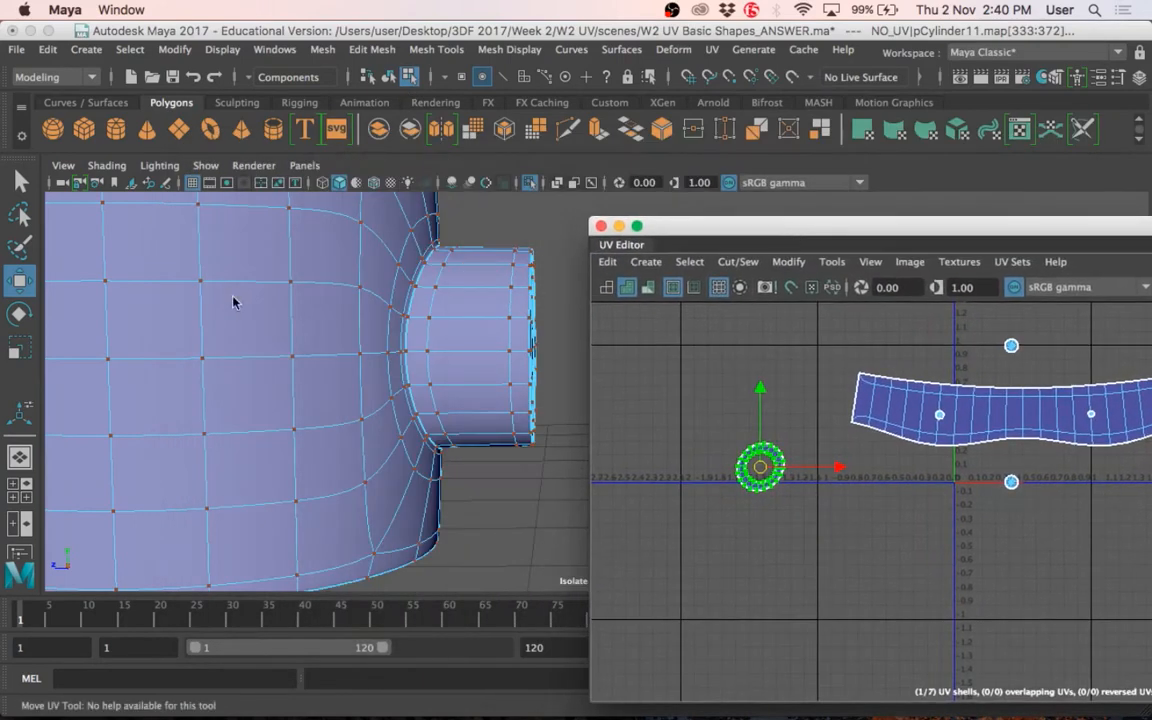
scroll(234, 300, "down", 5)
left_click_drag(345, 318, 468, 316, "alt")
middle_click_drag(465, 308, 373, 314, "alt")
scroll(374, 314, "up", 5)
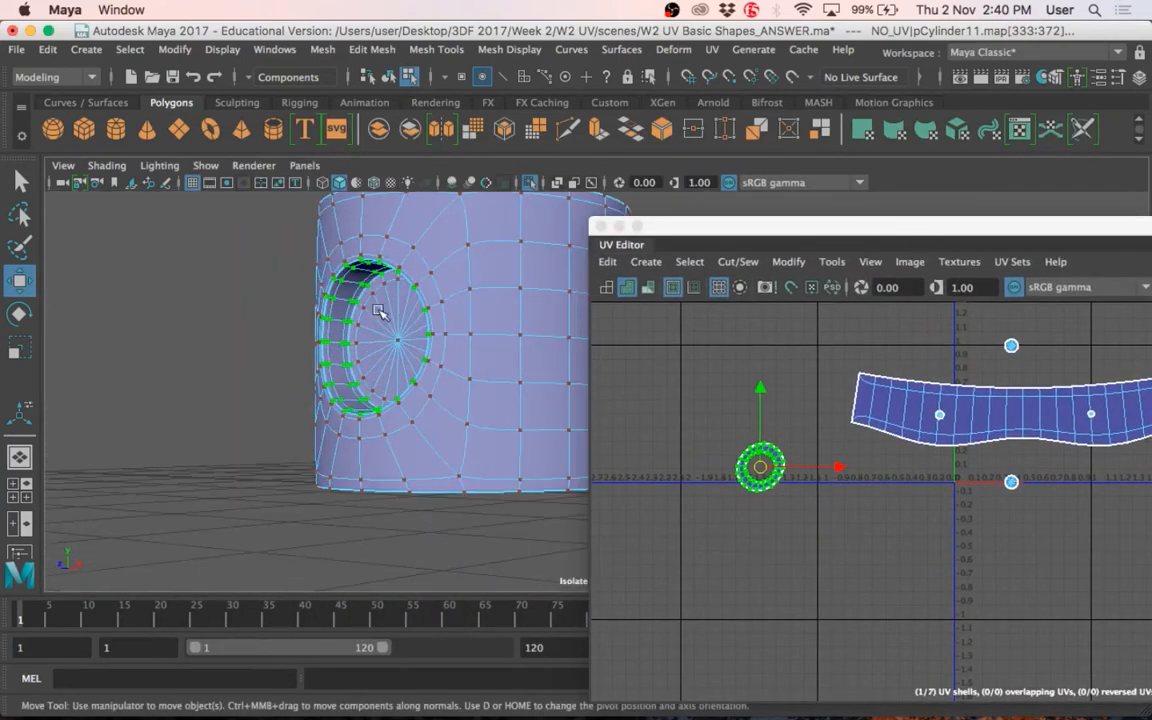
left_click_drag(380, 308, 381, 325, "alt")
scroll(767, 441, "up", 5)
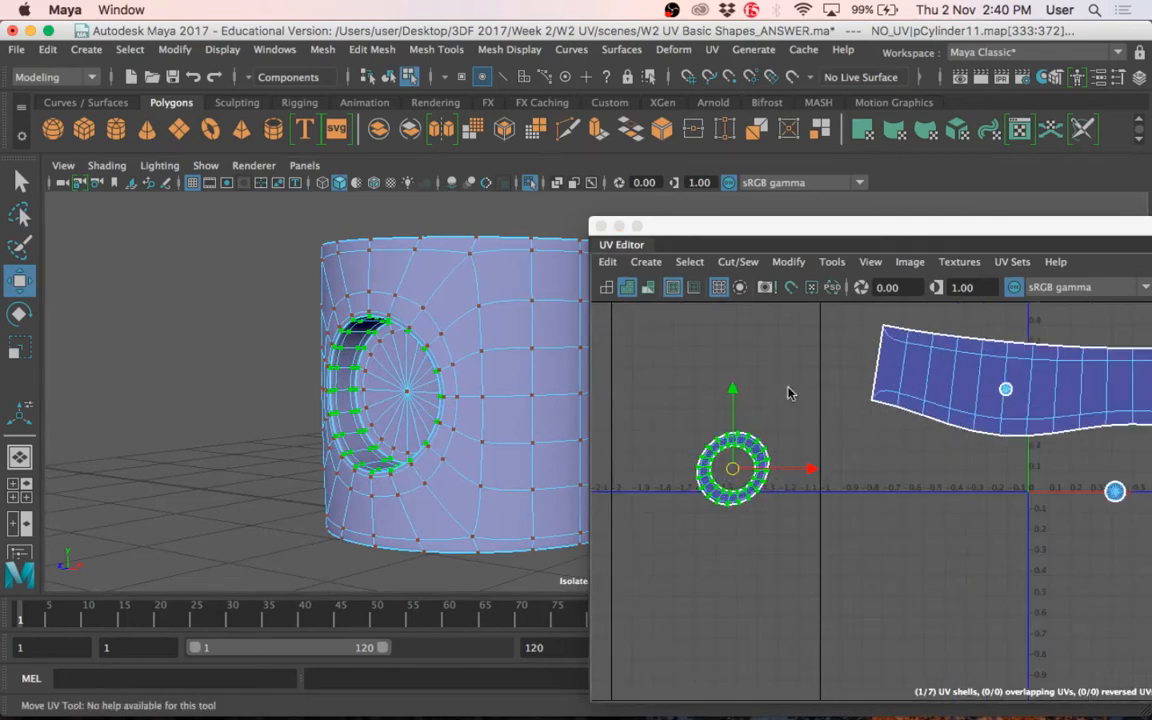
Select a cross edge in the lower part of the ring shell and check where it lies on the recess wall.
right_click_drag(791, 450, 779, 404)
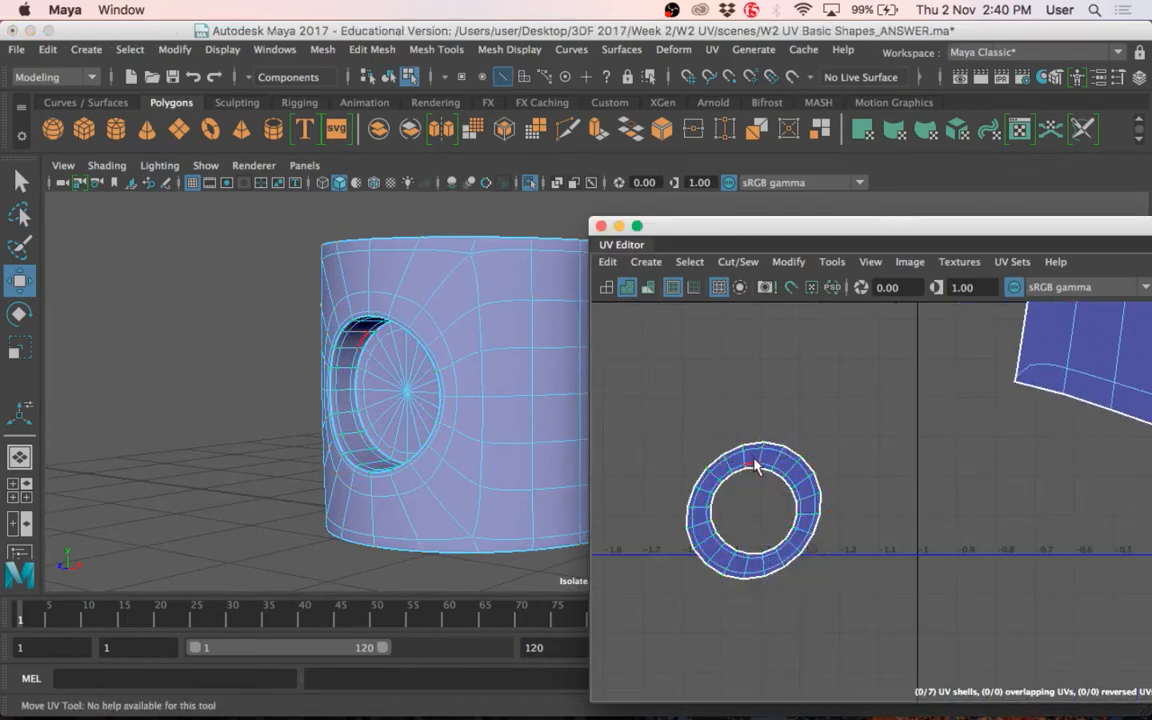
left_click(731, 566)
left_click_drag(785, 229, 835, 230)
left_click_drag(397, 472, 503, 422, "alt")
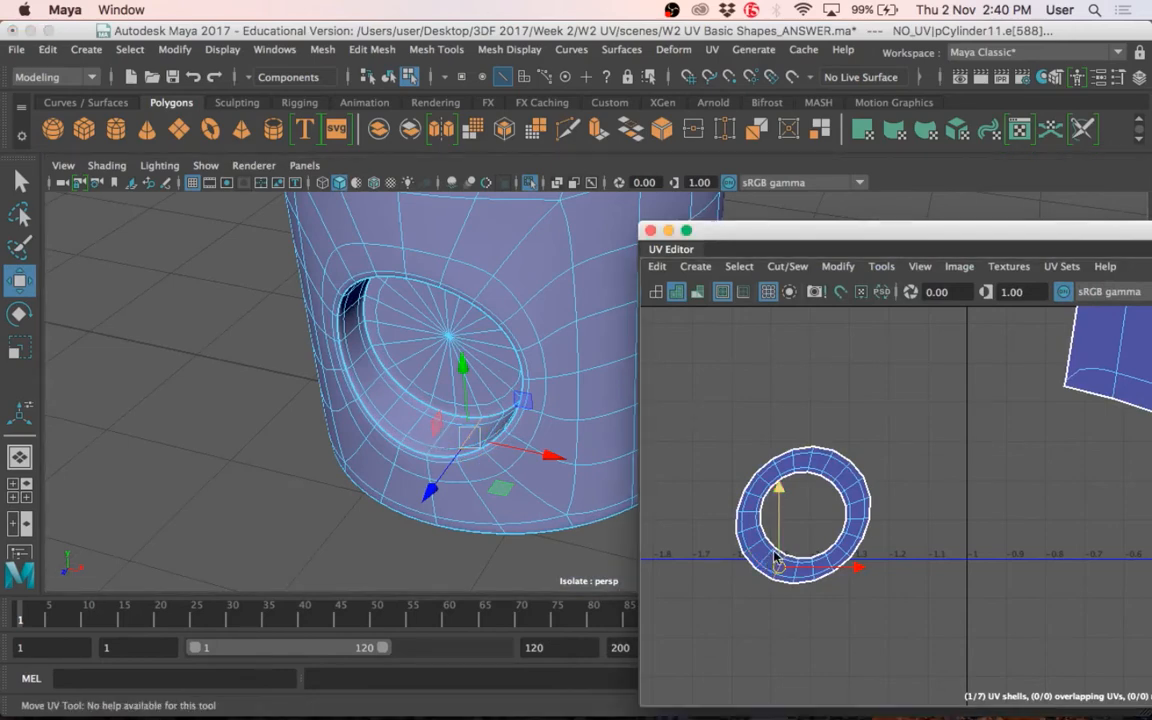
right_click_drag(769, 515, 767, 517)
left_click_drag(630, 360, 449, 402, "alt")
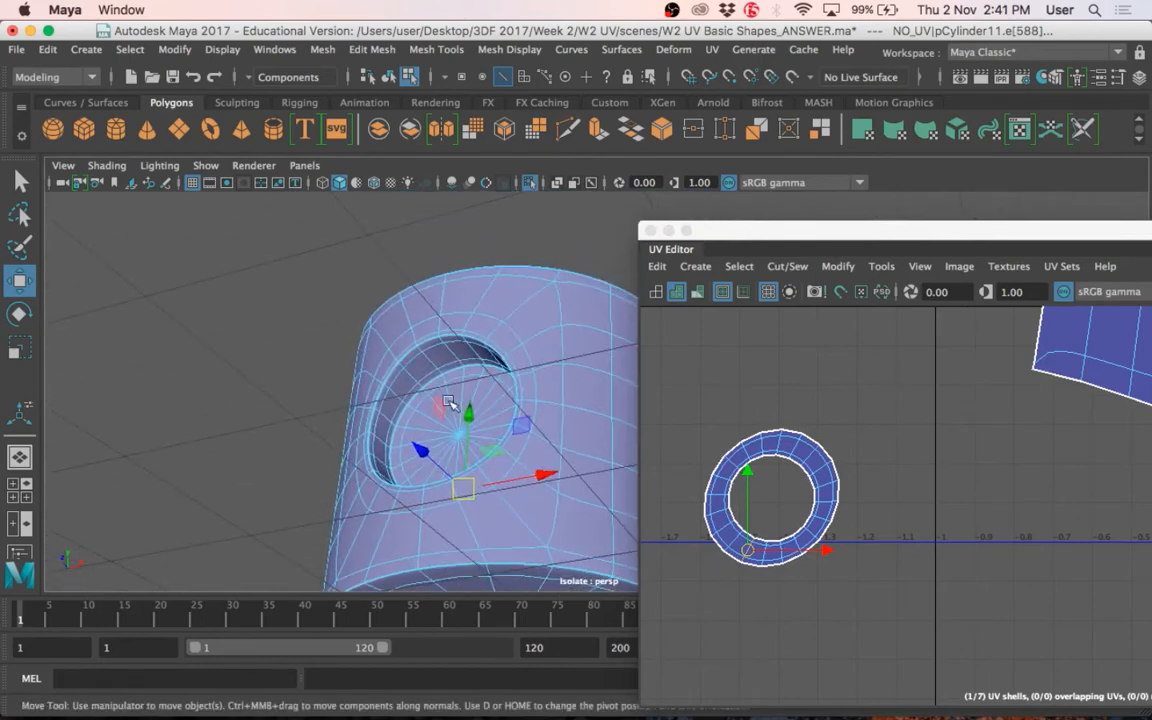
Select a cross edge at the top of the recess wall as the seam location on the ring shell.
left_click(449, 348)
scroll(760, 480, "up", 3)
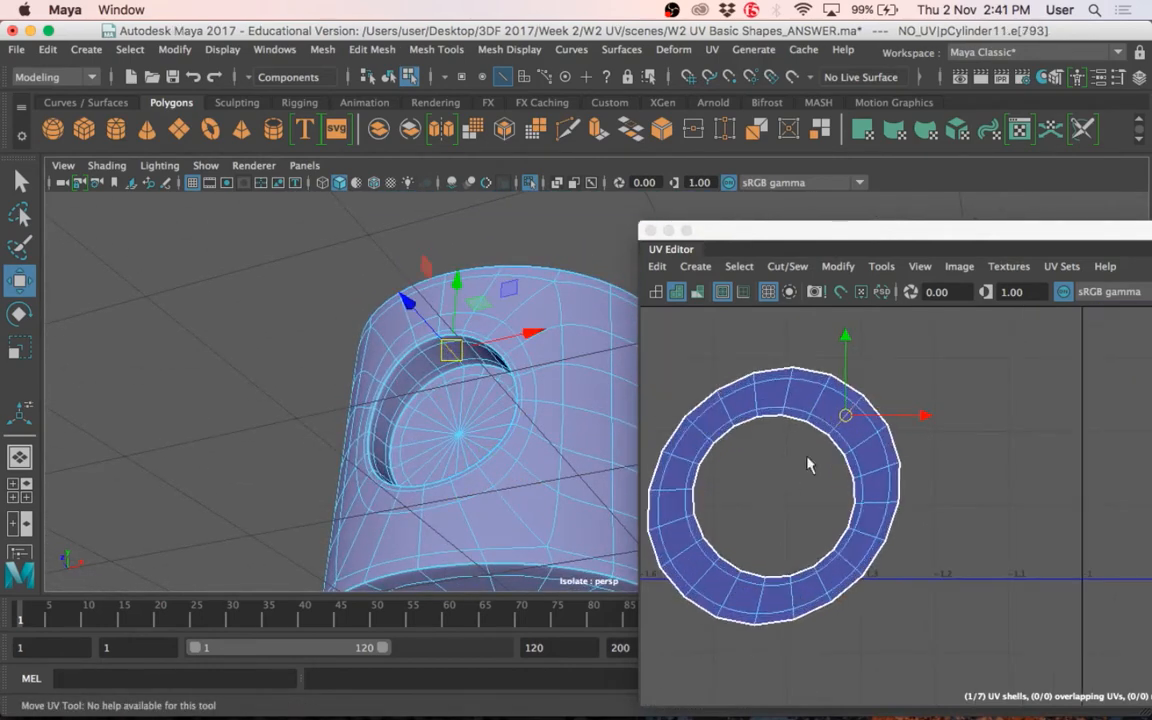
left_click(832, 438)
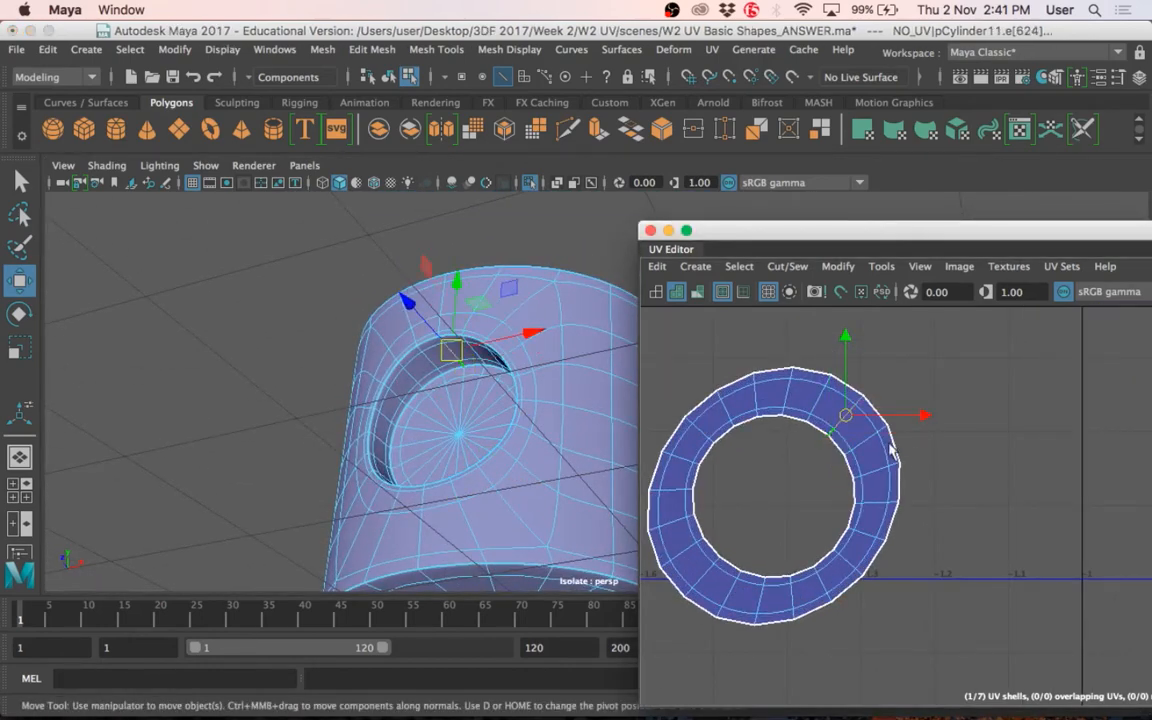
key("q")
left_click(460, 356)
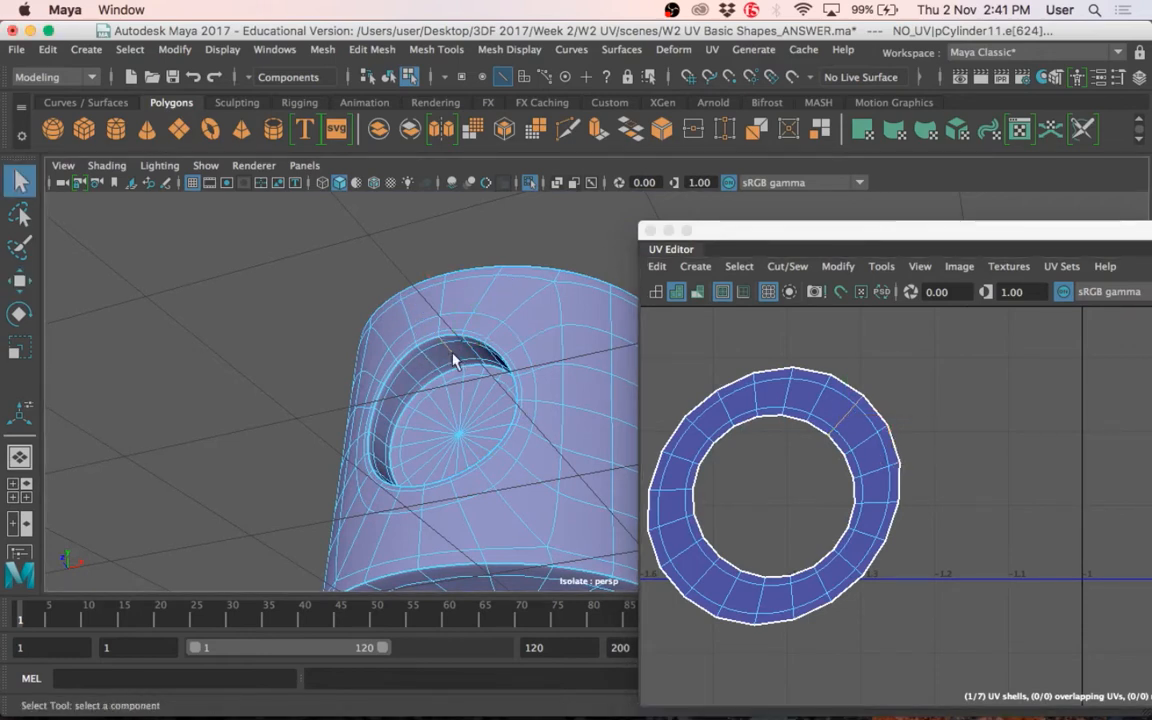
Cut the ring-shaped UV shell of the recessed hole's wall open along one short edge between its inner and outer borders.
scroll(866, 450, "up", 3)
left_click(863, 413)
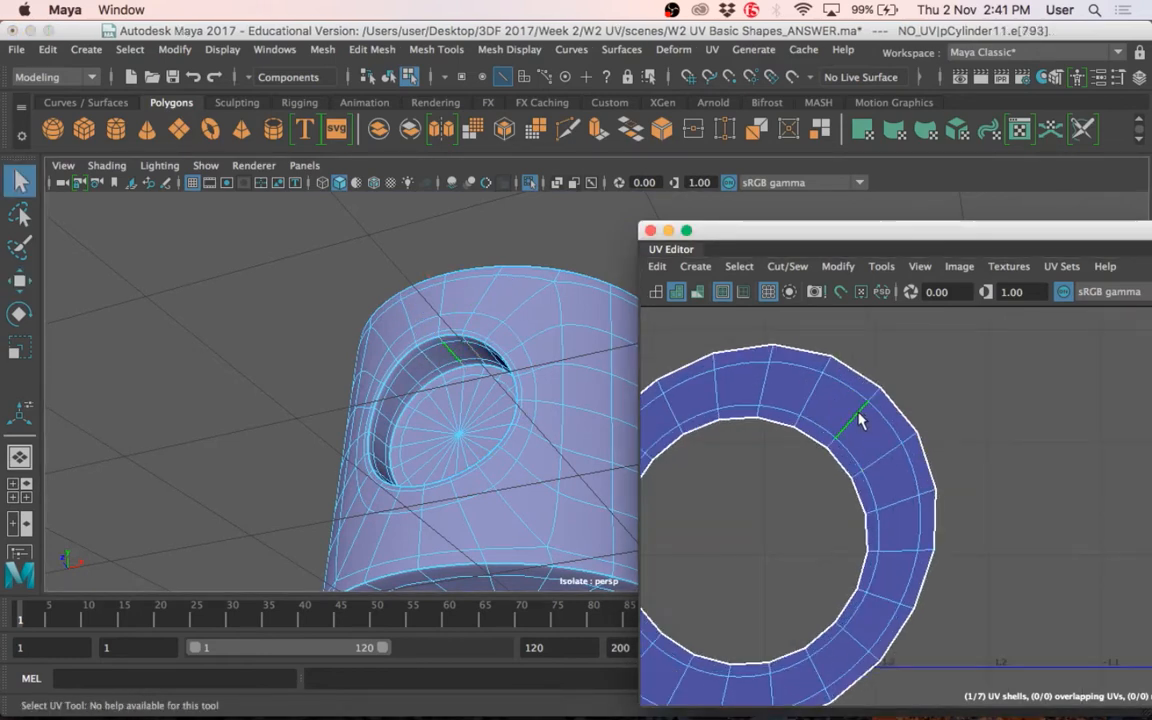
left_click_drag(852, 232, 504, 177)
left_click_drag(577, 199, 397, 165)
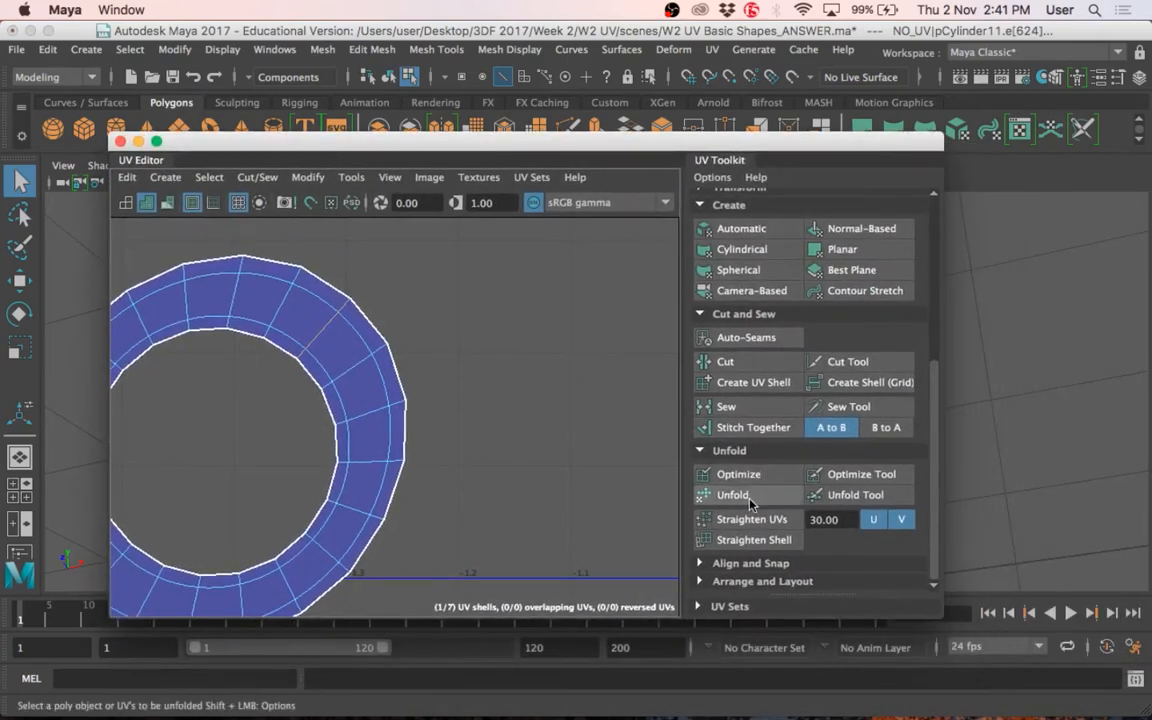
left_click(712, 362)
Select all UVs of the cut ring shell and unfold it into an open strip.
right_click_drag(321, 358, 377, 364)
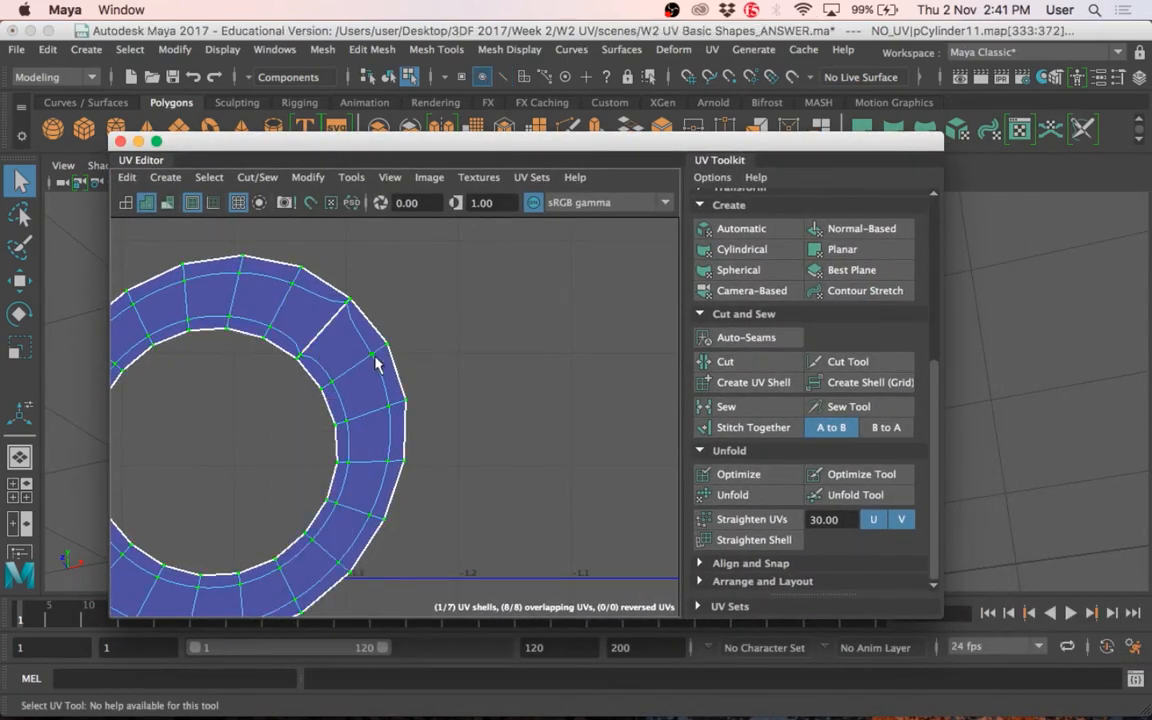
left_click(718, 495)
scroll(432, 457, "down", 6)
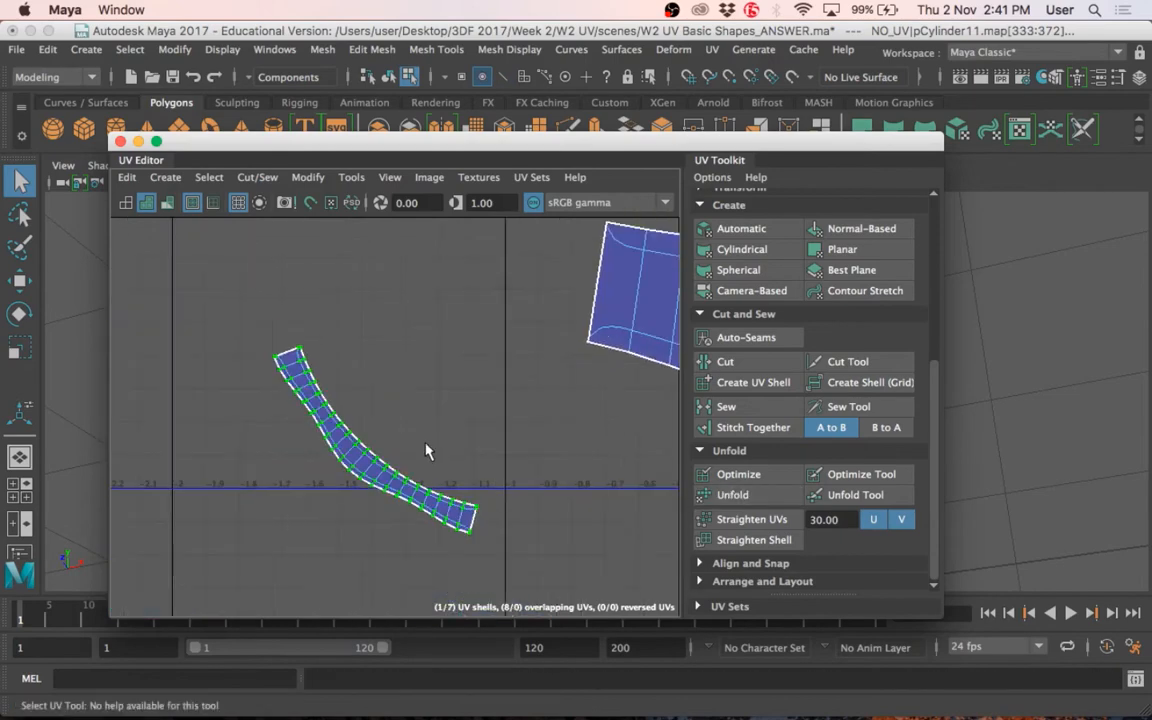
scroll(434, 457, "down", 6)
middle_click_drag(501, 465, 383, 470, "alt")
scroll(480, 420, "up", 2)
scroll(385, 472, "up", 3)
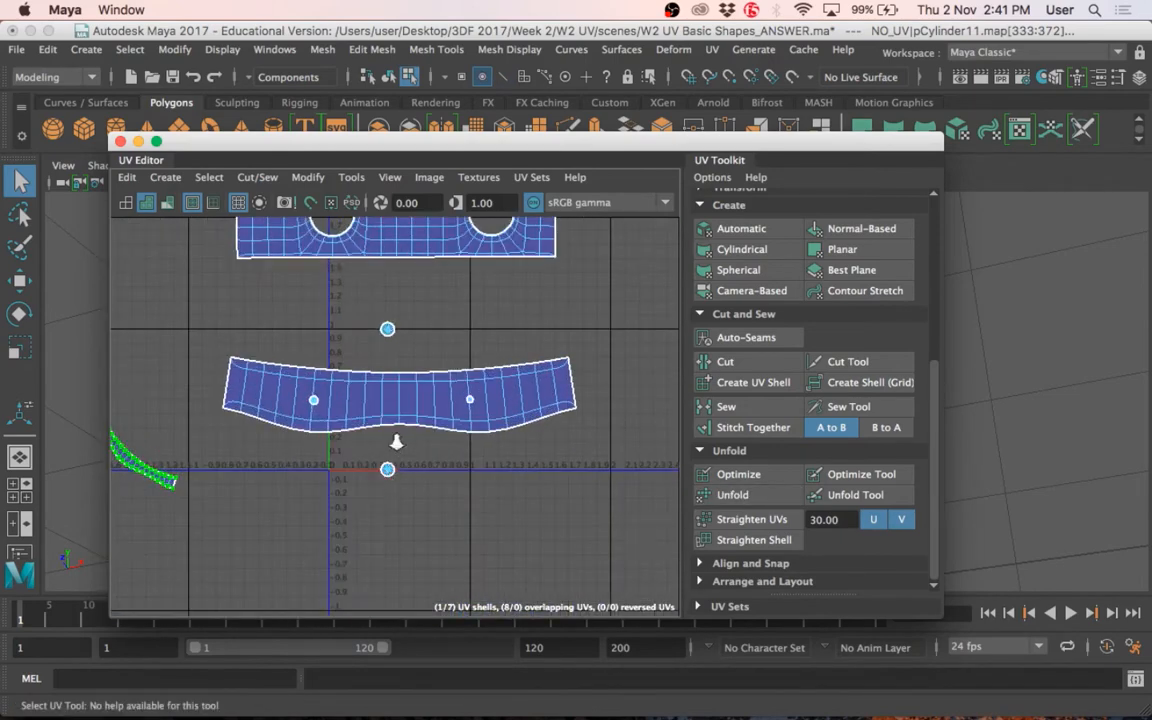
scroll(396, 443, "down", 1)
Return the cylinder with the side hole to object mode and display the checker pattern to inspect its UV distribution.
left_click_drag(315, 145, 726, 217)
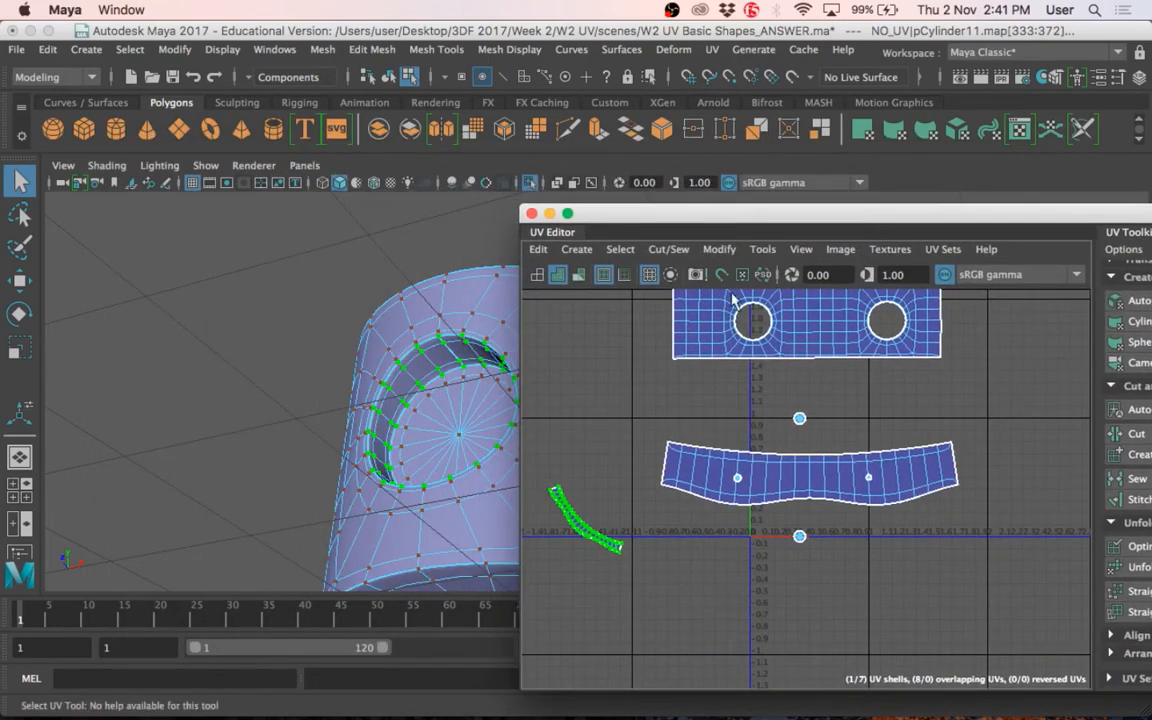
right_click_drag(476, 205, 552, 179)
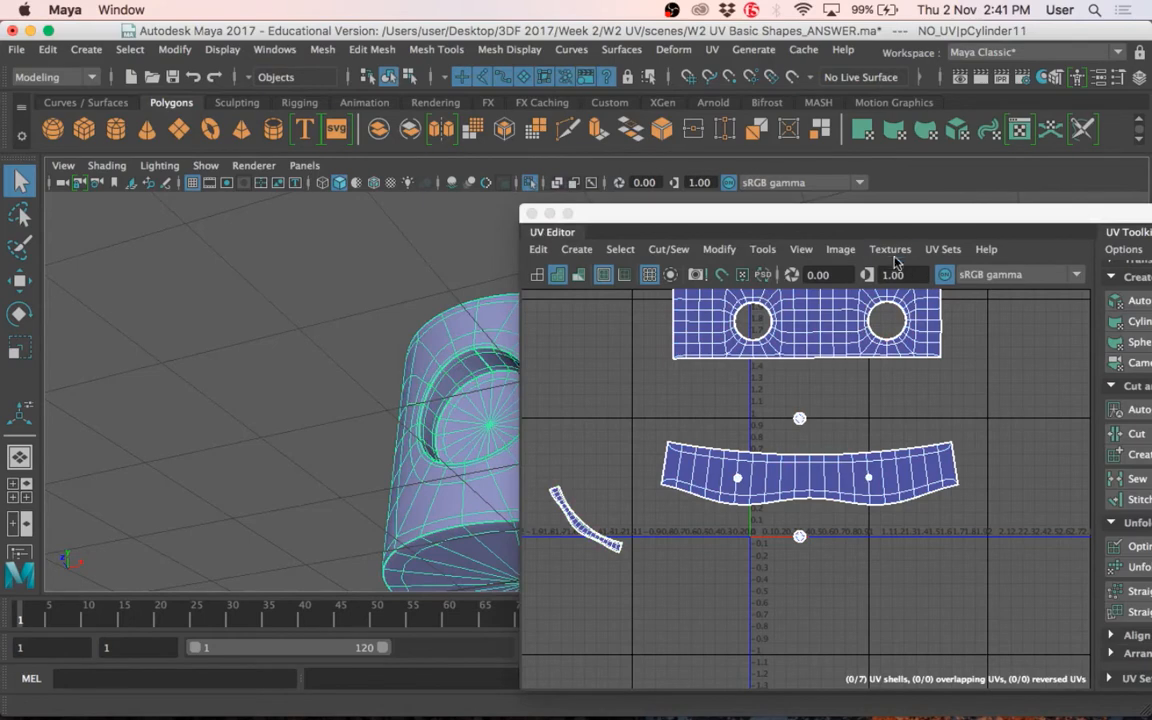
left_click(890, 249)
left_click(887, 283)
left_click_drag(640, 207, 982, 238)
left_click_drag(481, 383, 481, 473, "alt")
middle_click_drag(490, 470, 424, 327, "alt")
right_click_drag(424, 327, 488, 364, "alt")
middle_click_drag(488, 364, 492, 363, "alt")
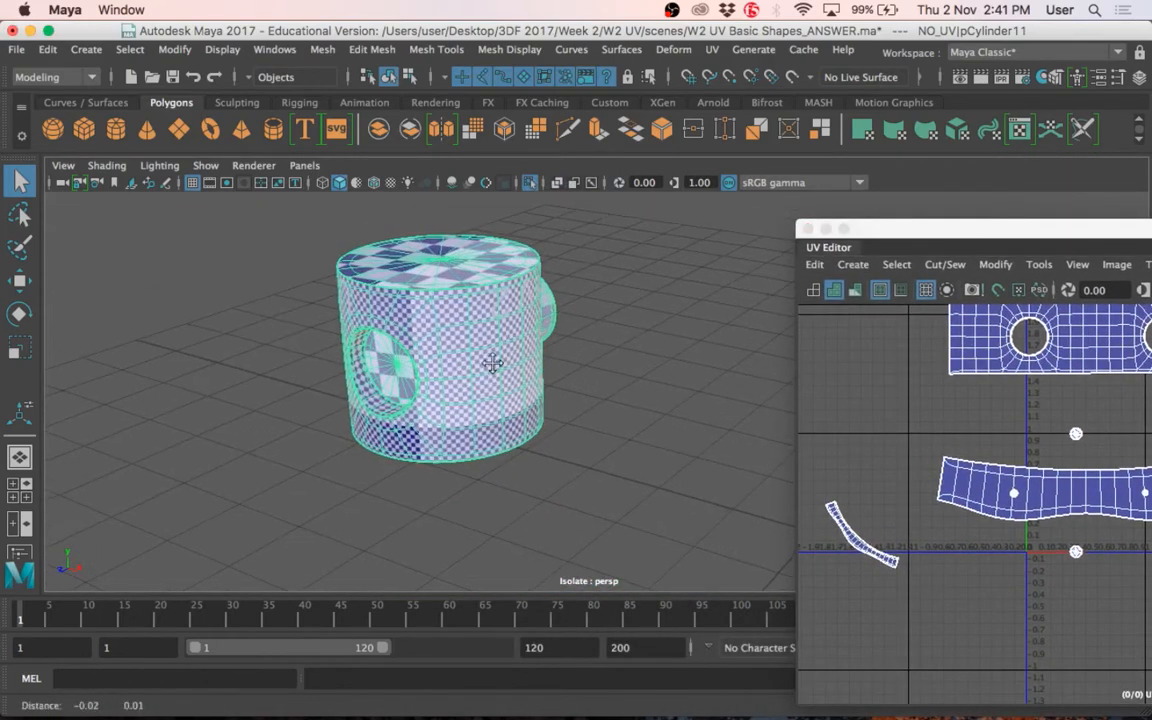
left_click_drag(492, 363, 448, 397, "alt")
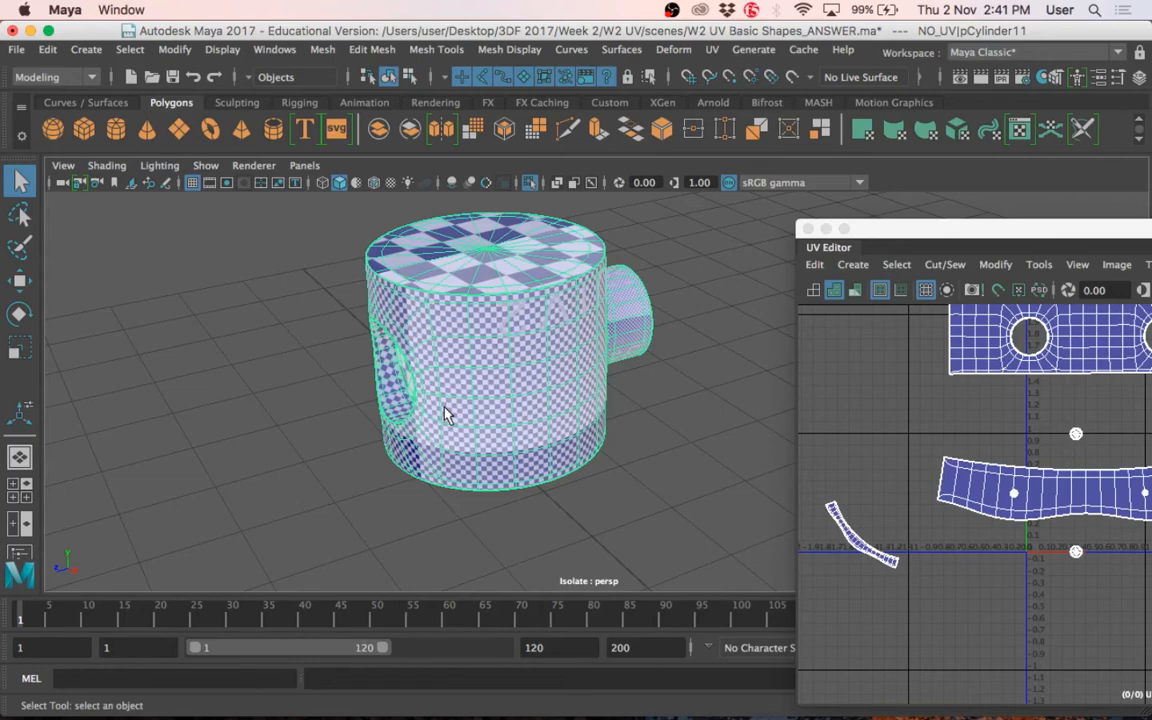
Deselect the cylinder, end its isolated display, and frame all objects in the scene.
left_click_drag(882, 228, 354, 95)
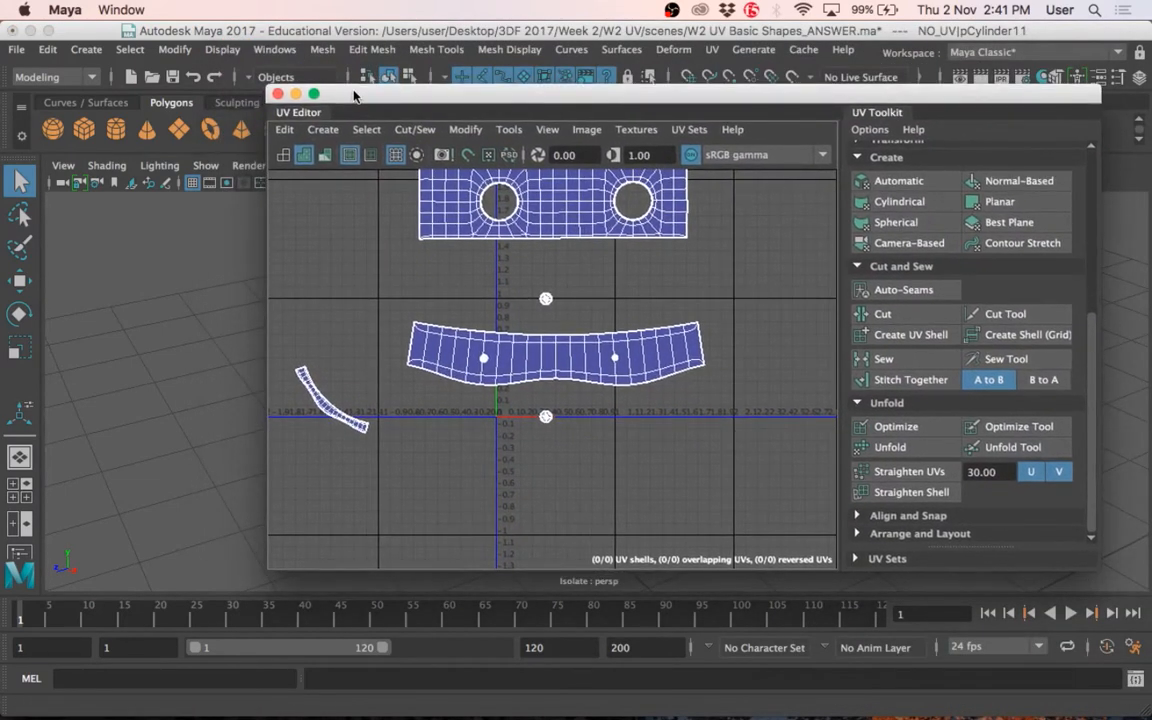
left_click(164, 331)
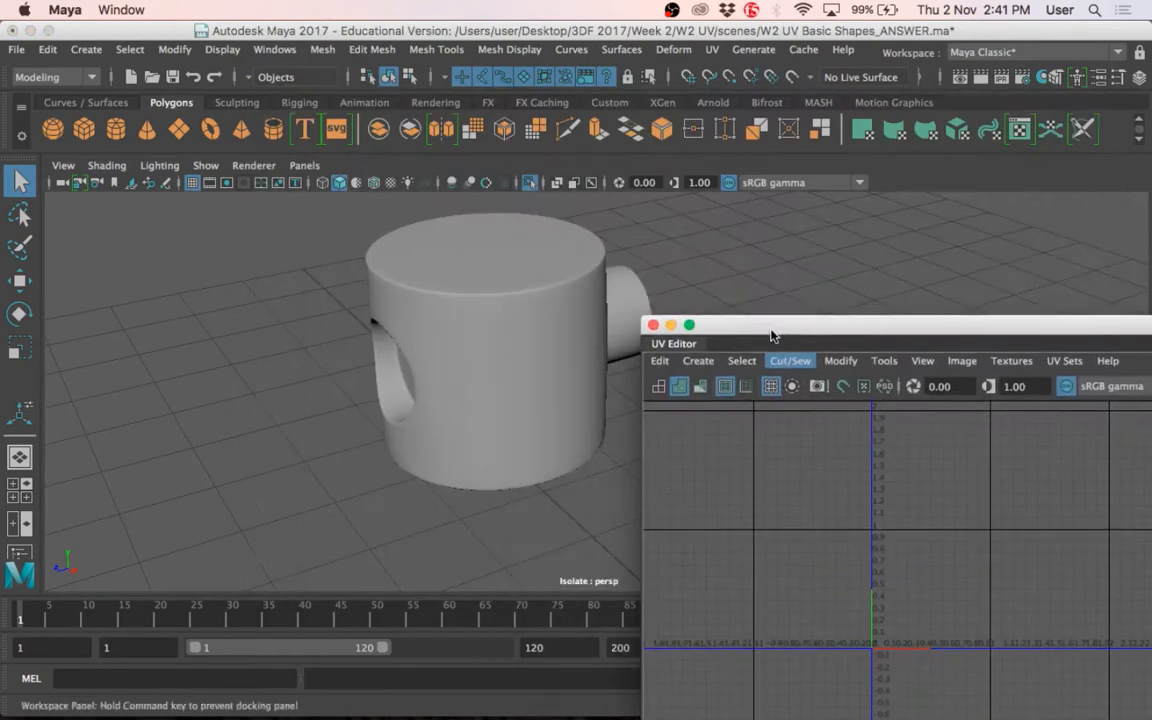
left_click(529, 182)
key("a")
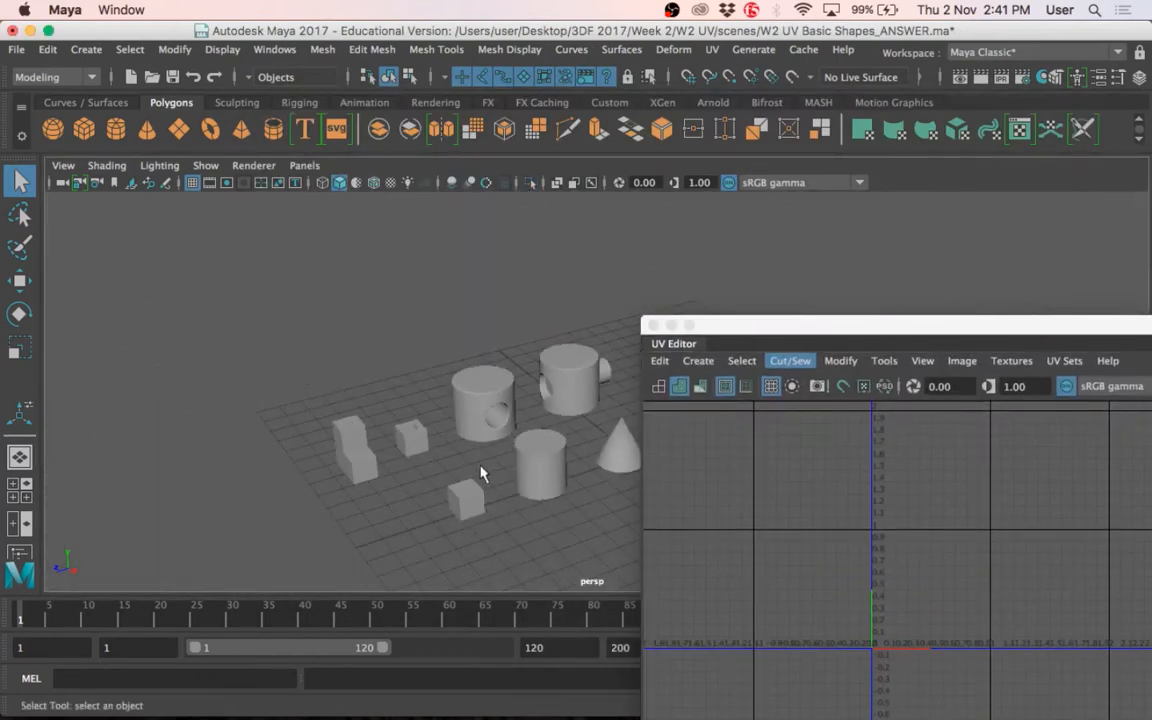
Select the plain cylinder without a hole and frame it in the perspective view.
left_click_drag(548, 483, 473, 401, "alt")
left_click(474, 404)
key("f")
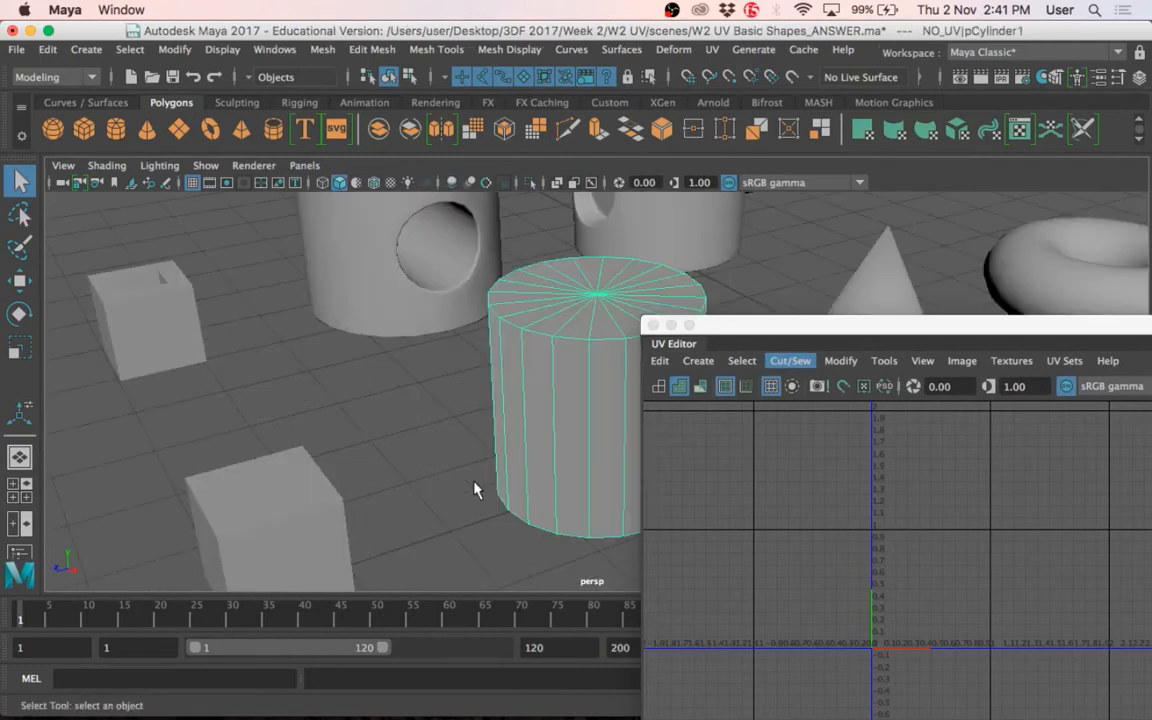
middle_click_drag(499, 364, 367, 336, "alt")
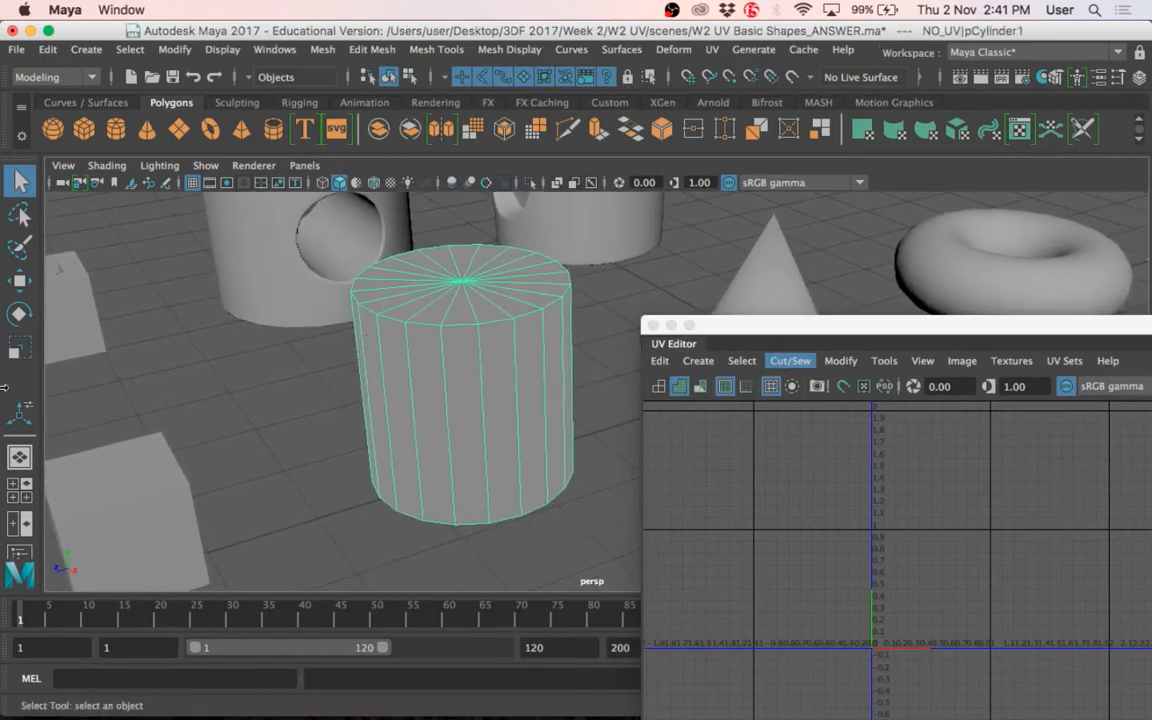
Open the Outliner, hide the selected cylinder and the NO_UV group, and show the hidden UV group.
left_click(20, 551)
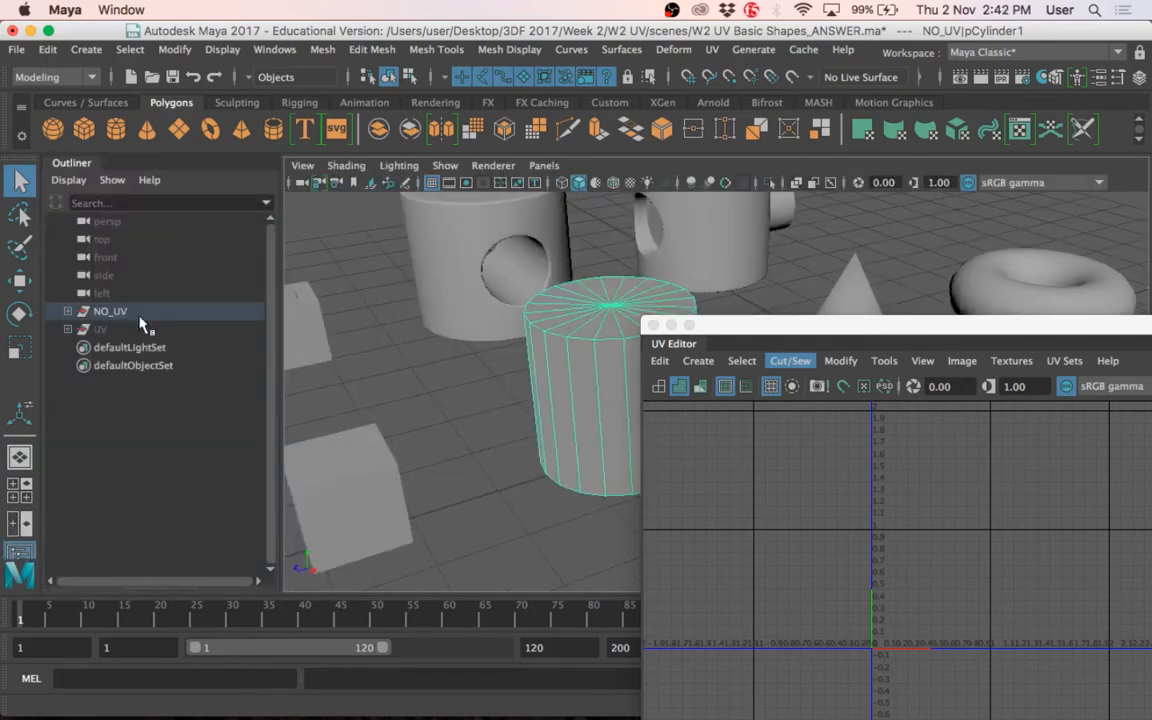
key("ctrl+h")
left_click(133, 330)
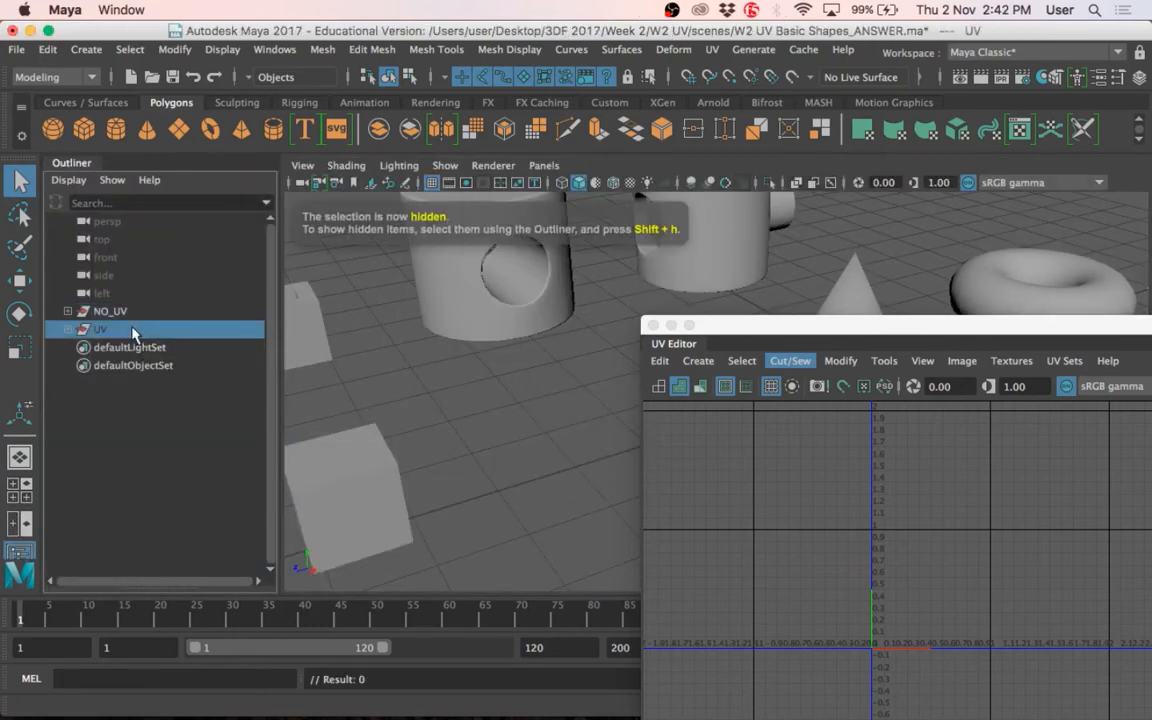
left_click(110, 312)
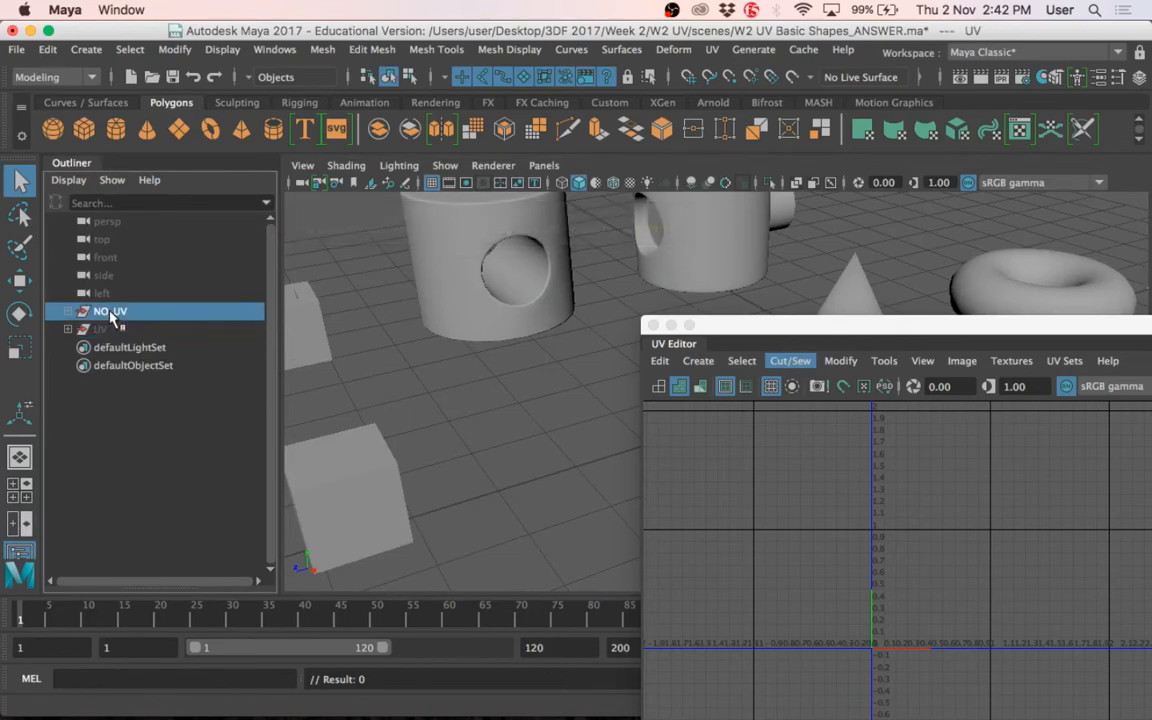
key("ctrl+h")
left_click(108, 329)
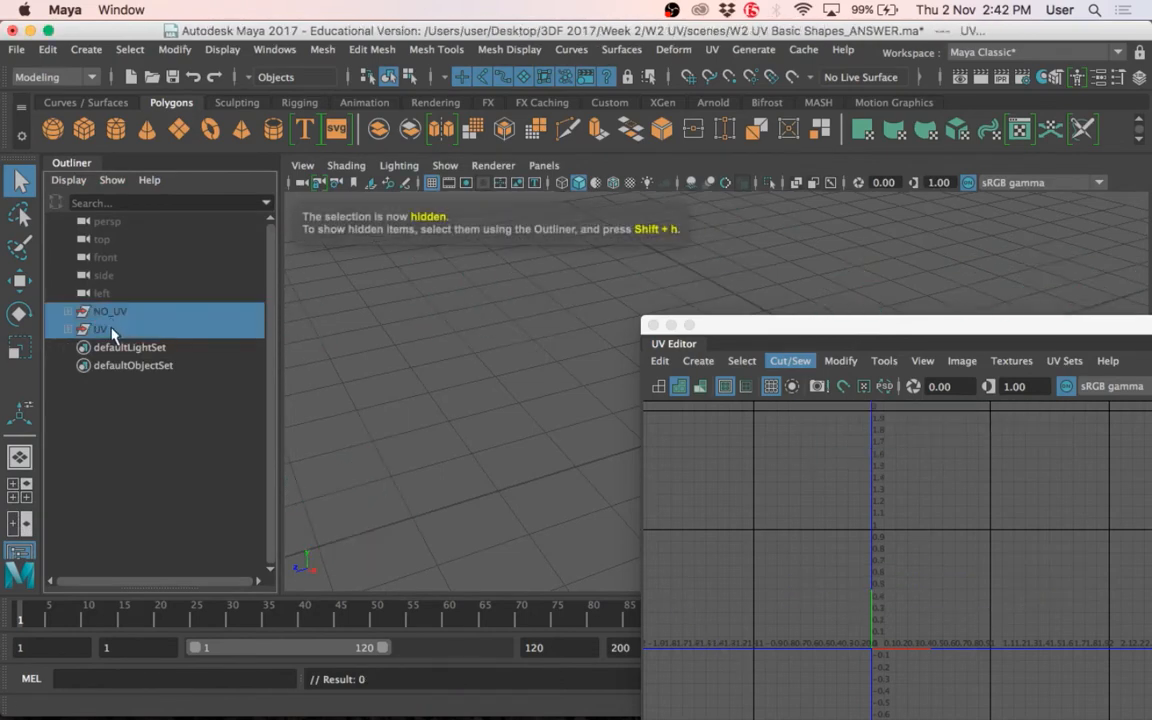
key("shift+h")
Select all UVs of the UV group's plain cylinder and scale them up uniformly about 2.5 times.
left_click(599, 360)
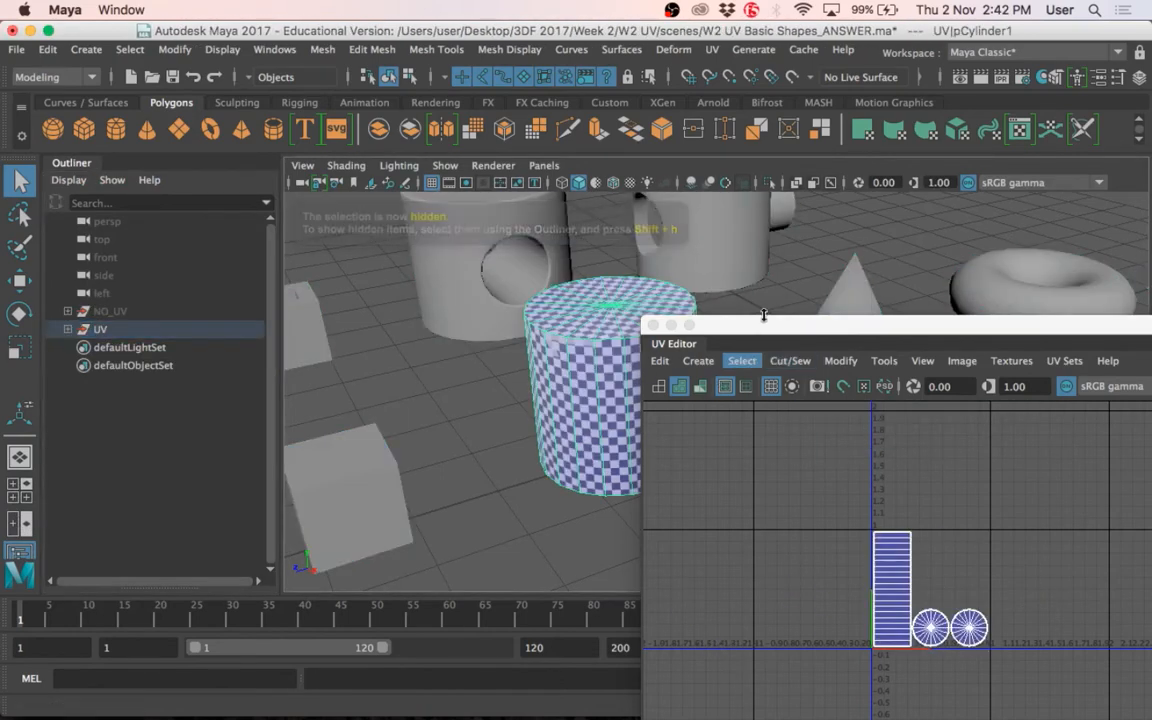
left_click_drag(747, 338, 845, 230)
right_click_drag(880, 445, 869, 378)
left_click_drag(869, 378, 1023, 659)
key("r")
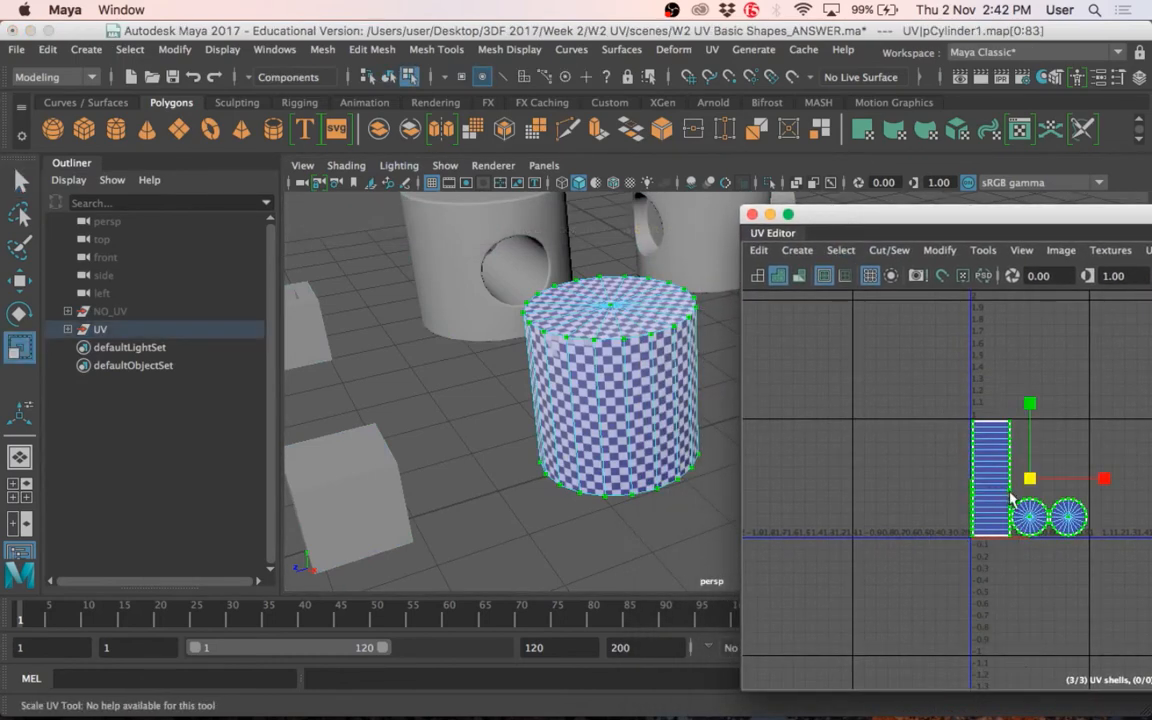
left_click_drag(1030, 478, 1143, 519)
key("w")
scroll(998, 431, "down", 2)
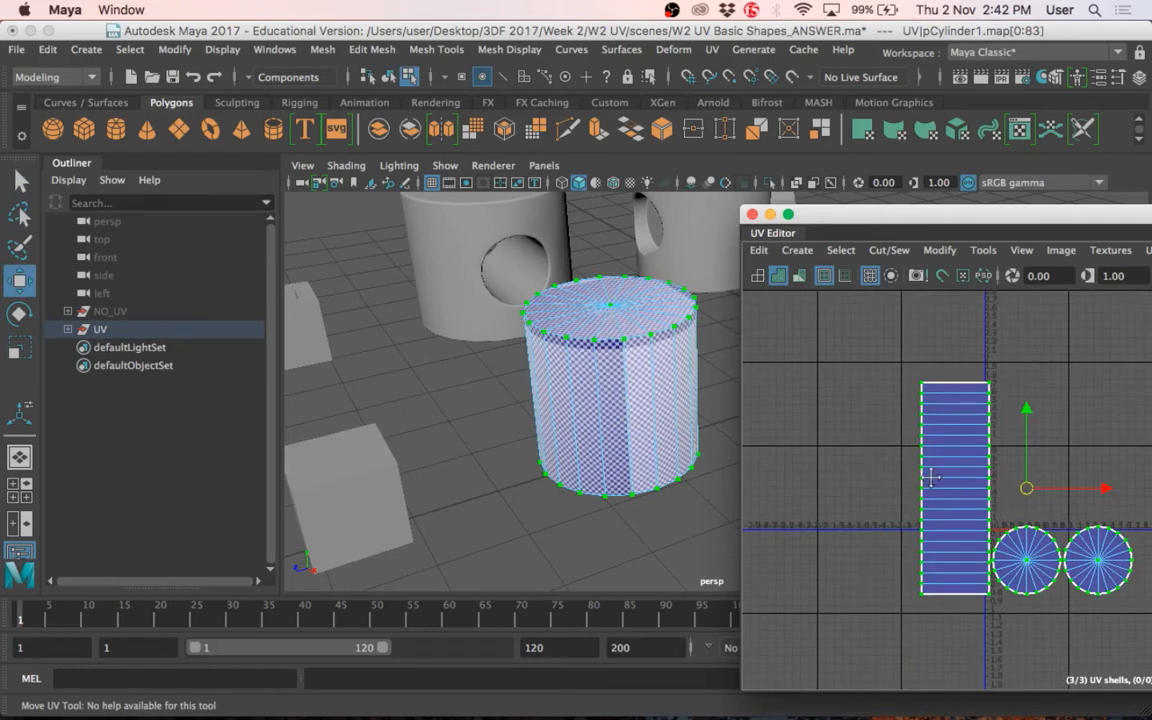
Scale one circular cap shell to about twice its size and move it above and away from the other shells.
left_click(898, 480)
left_click(996, 531)
key("r")
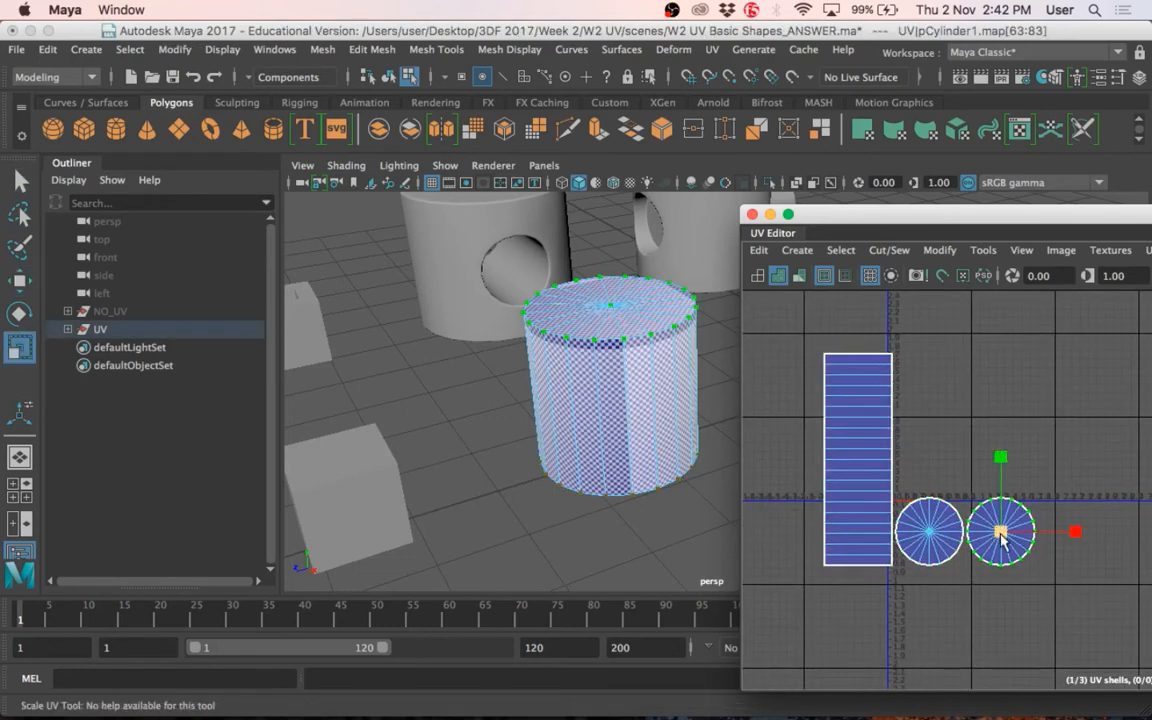
left_click_drag(1000, 531, 1068, 551)
key("w")
left_click_drag(1000, 531, 1020, 397)
Return the cylinder to object mode and show it in a full-size perspective view without the Outliner.
right_click_drag(540, 282, 660, 185)
mouse_move(663, 329)
middle_mouse_down("alt")
mouse_move(567, 340)
mouse_move(674, 325)
middle_mouse_up("alt")
scroll(568, 337, "up", 5)
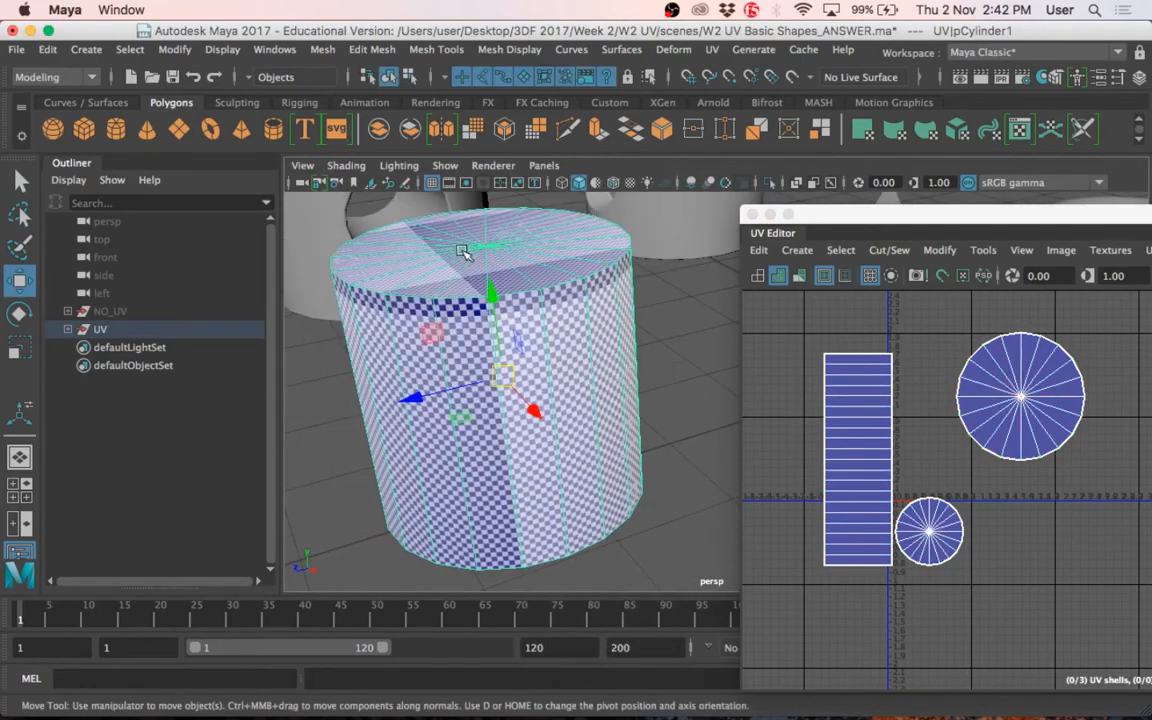
key("space")
key("space")
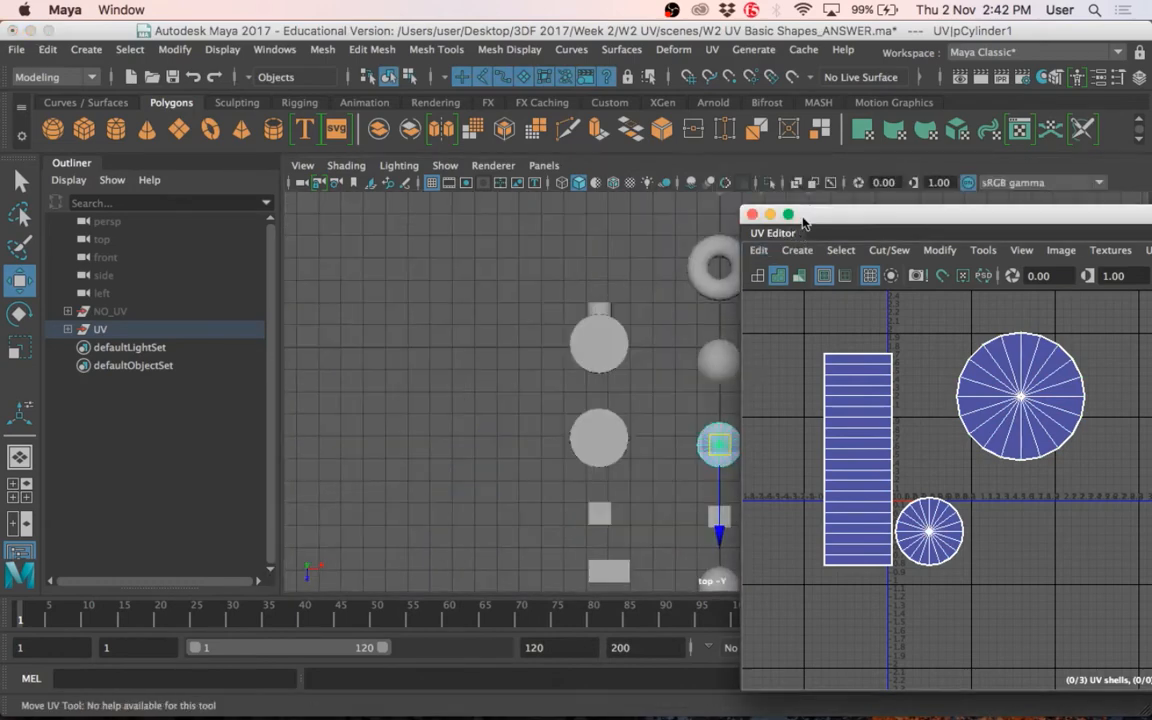
left_click_drag(802, 217, 895, 350)
key("space")
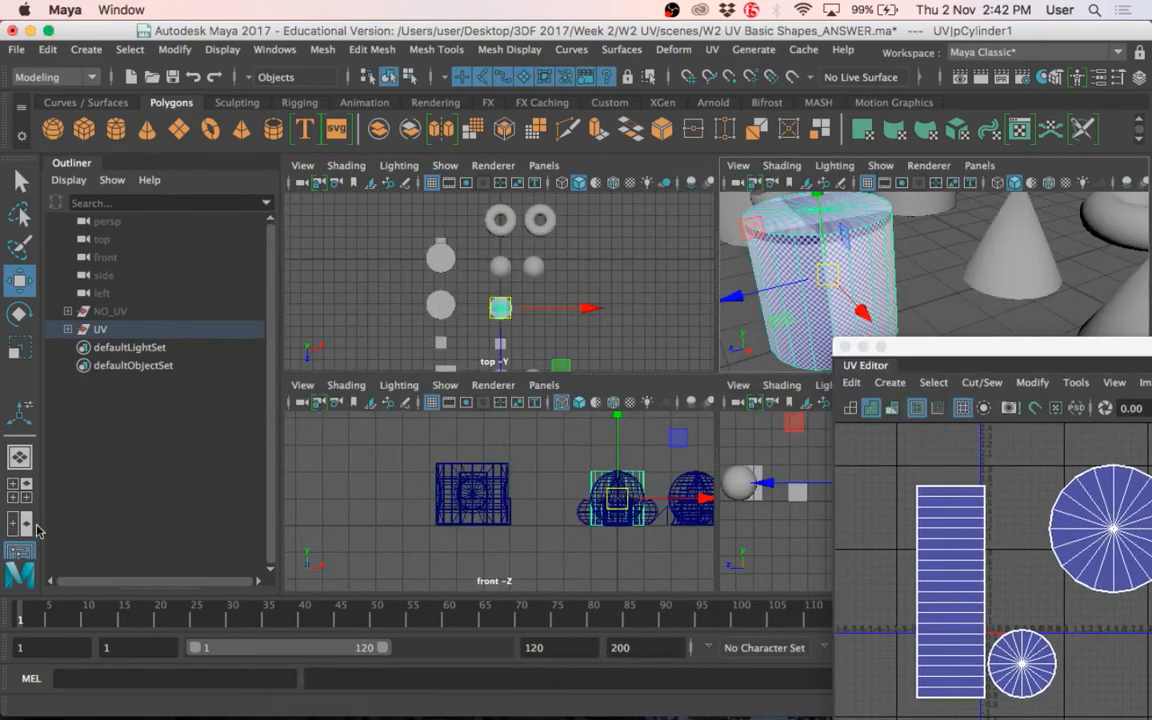
left_click(19, 497)
key("space")
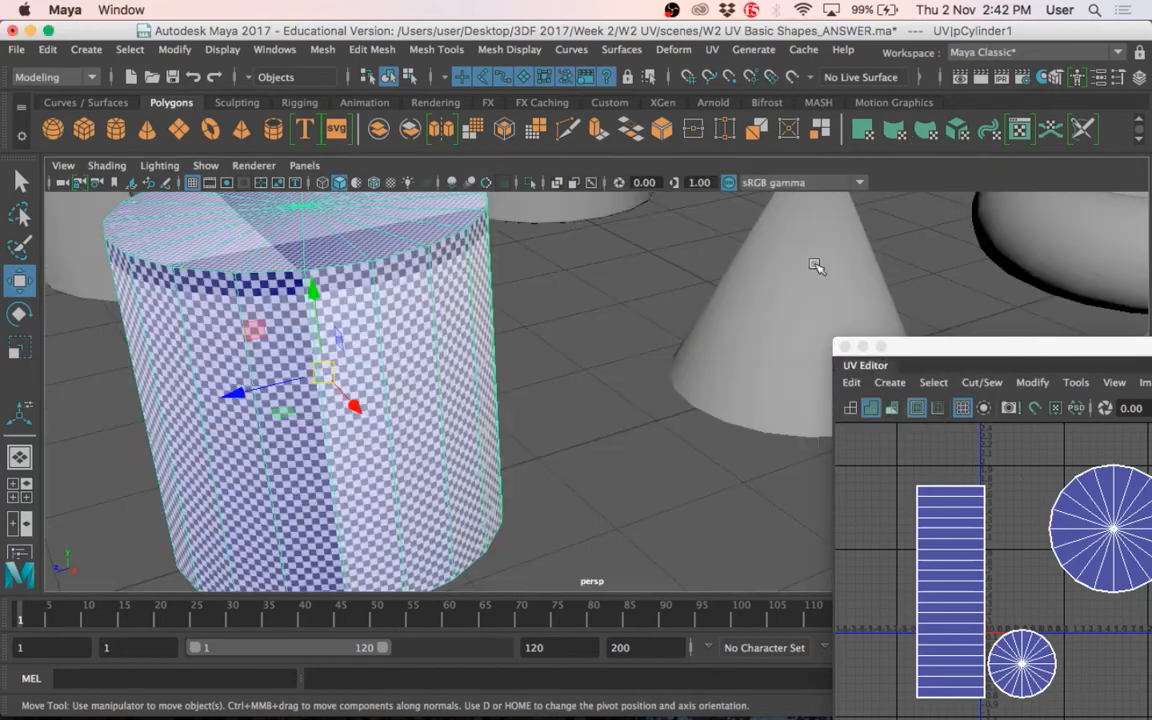
scroll(545, 307, "down", 3)
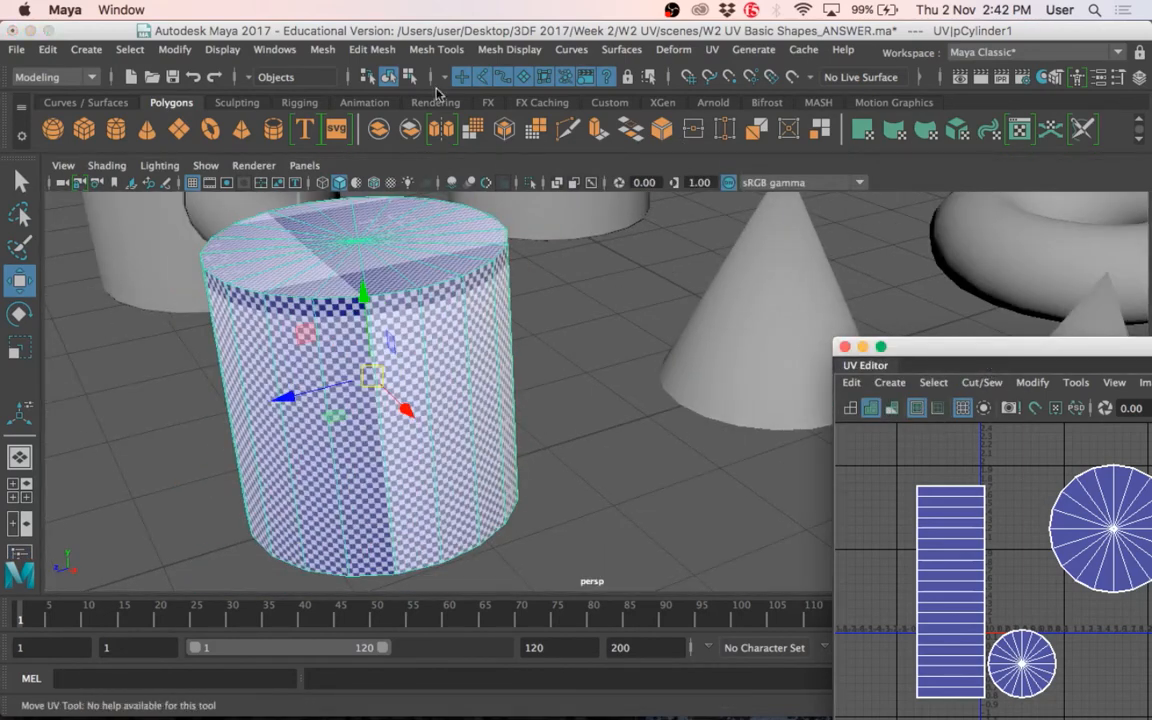
Examine how the cylinder's UV shells sit within the full UV grid and the 0 to 1 tile.
left_click_drag(900, 346, 247, 28)
scroll(393, 221, "up", 3)
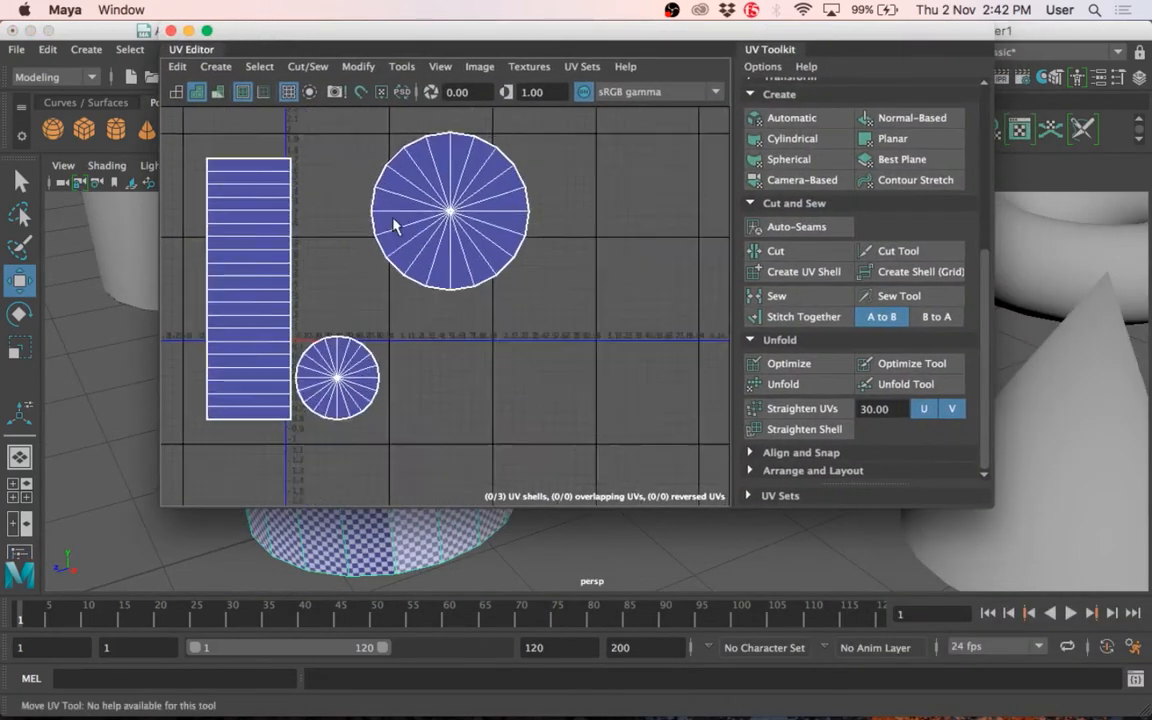
scroll(393, 221, "down", 5)
scroll(395, 226, "down", 6)
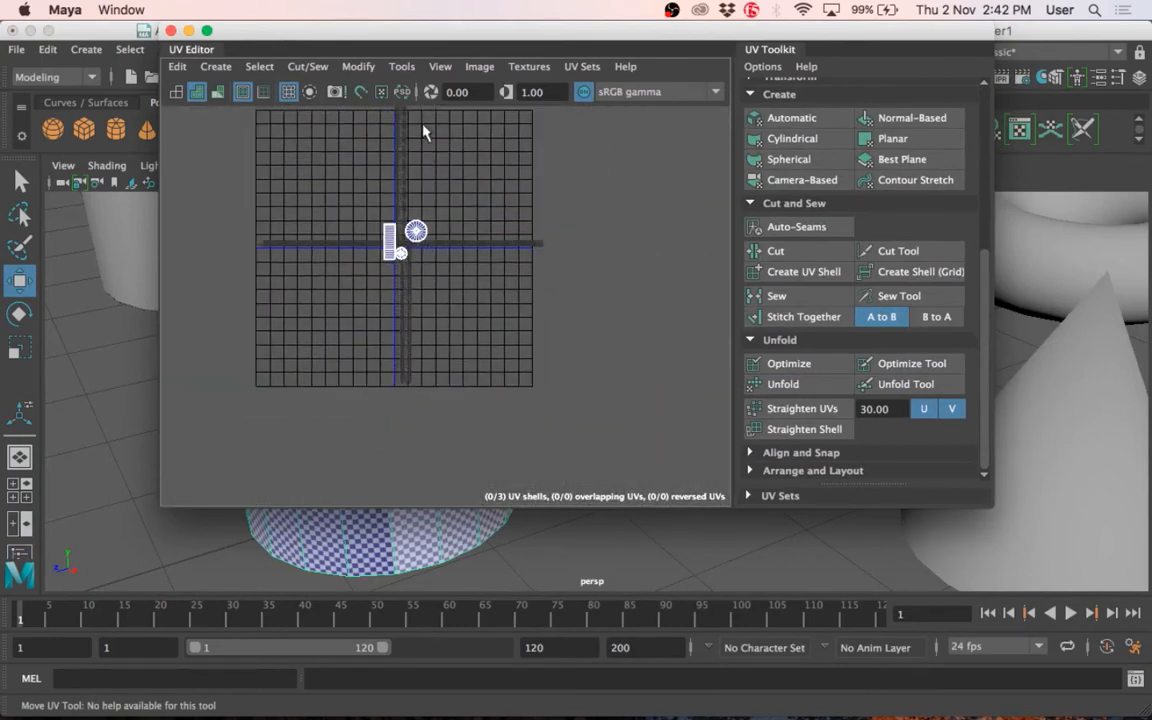
scroll(447, 260, "up", 10)
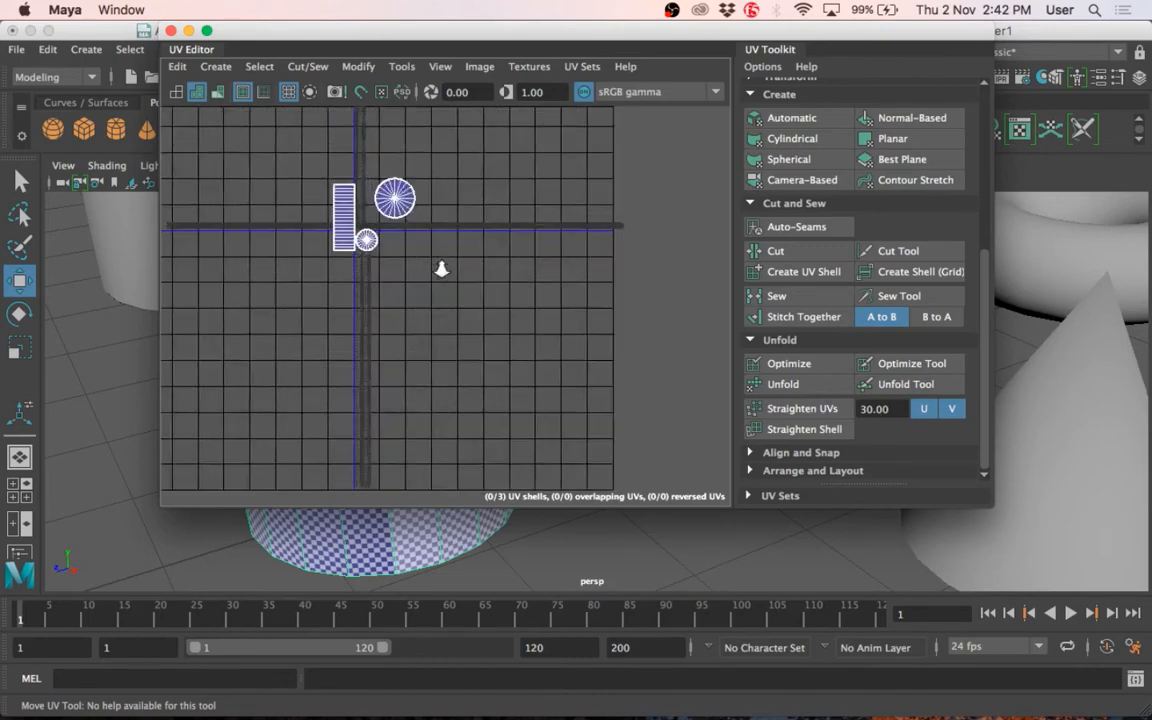
middle_click_drag(408, 228, 700, 421, "alt")
scroll(581, 337, "up", 10)
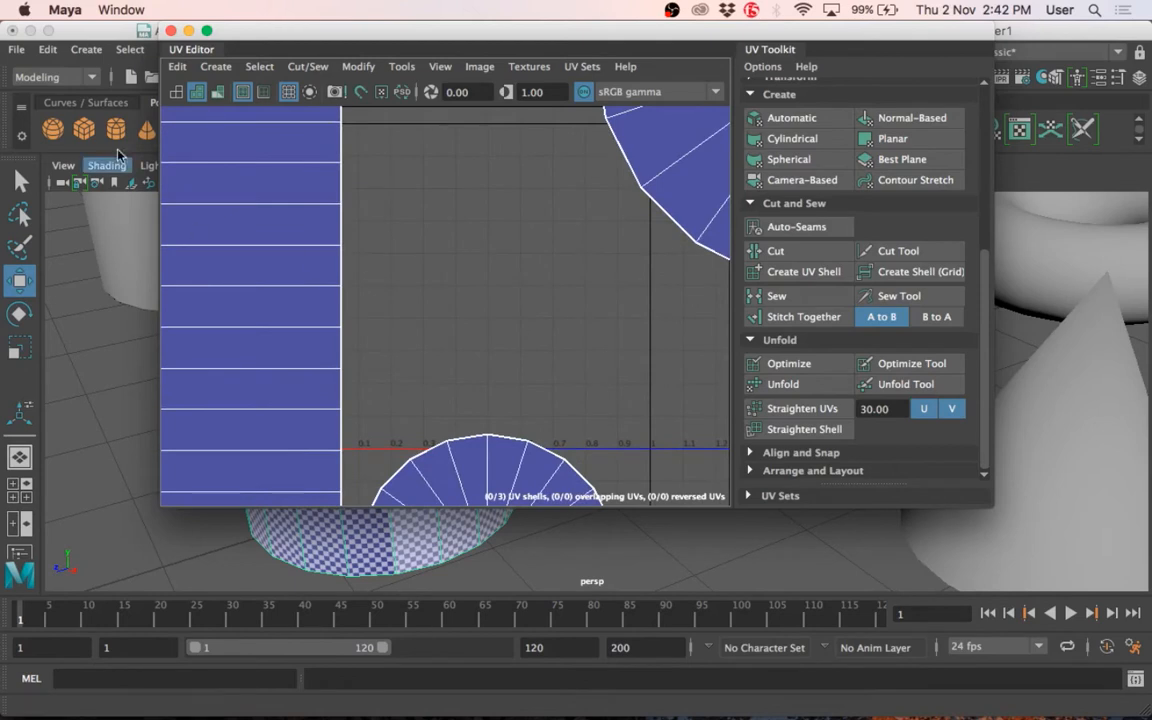
Display the UV shells as wireframe outlines and examine their placement around the 0 to 1 tile.
left_click(175, 91)
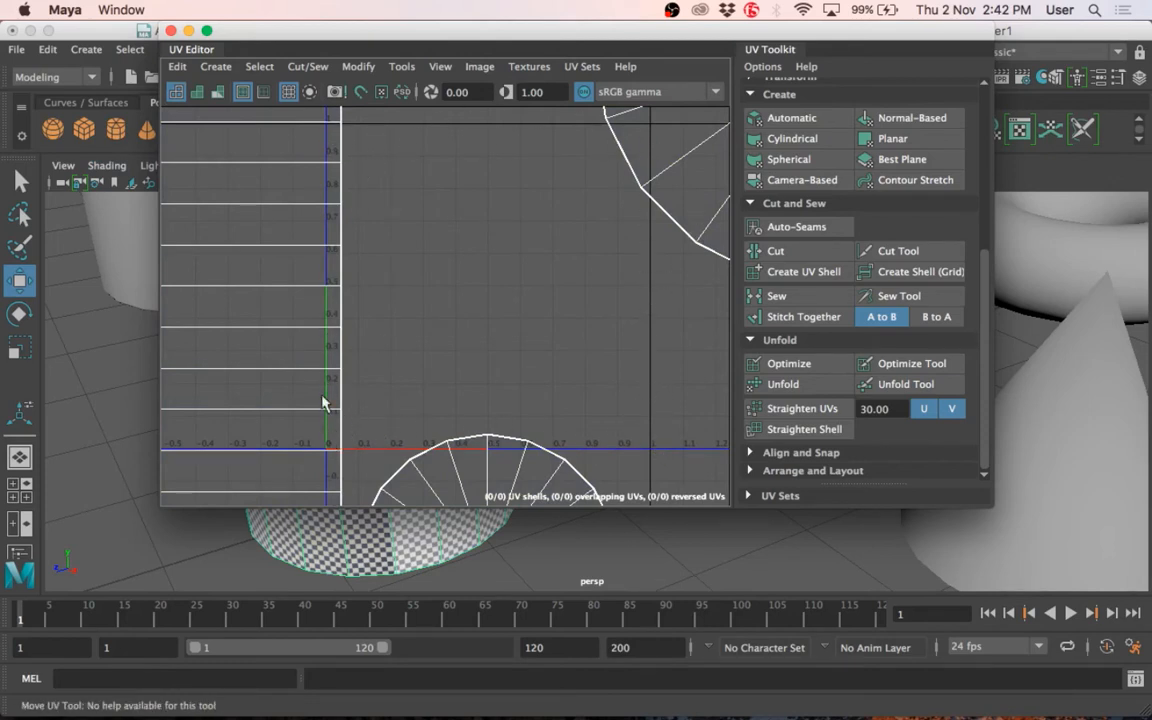
scroll(487, 357, "down", 2)
scroll(487, 355, "down", 5)
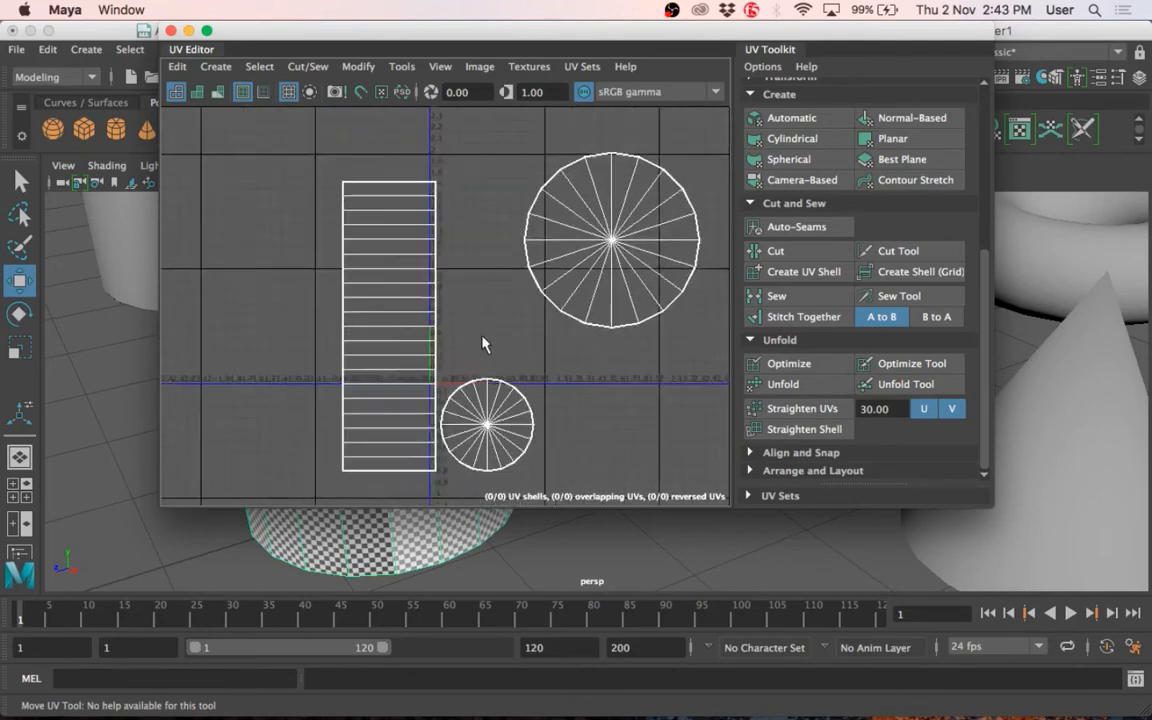
scroll(487, 349, "up", 7)
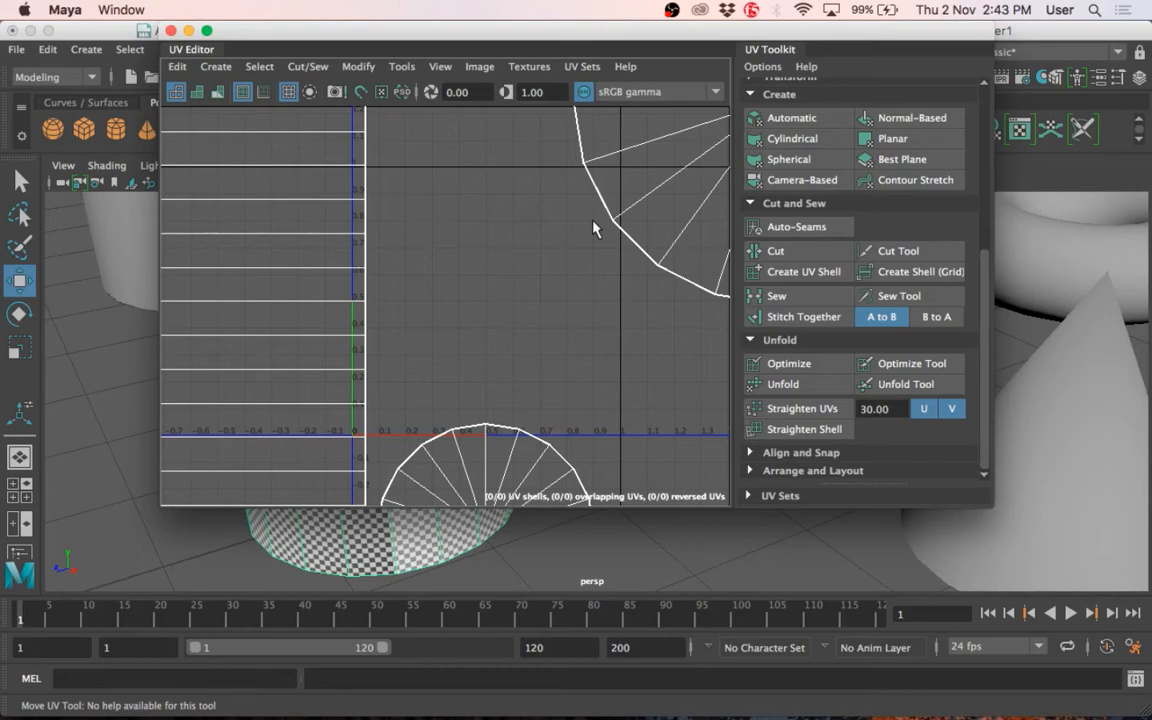
scroll(530, 250, "down", 5)
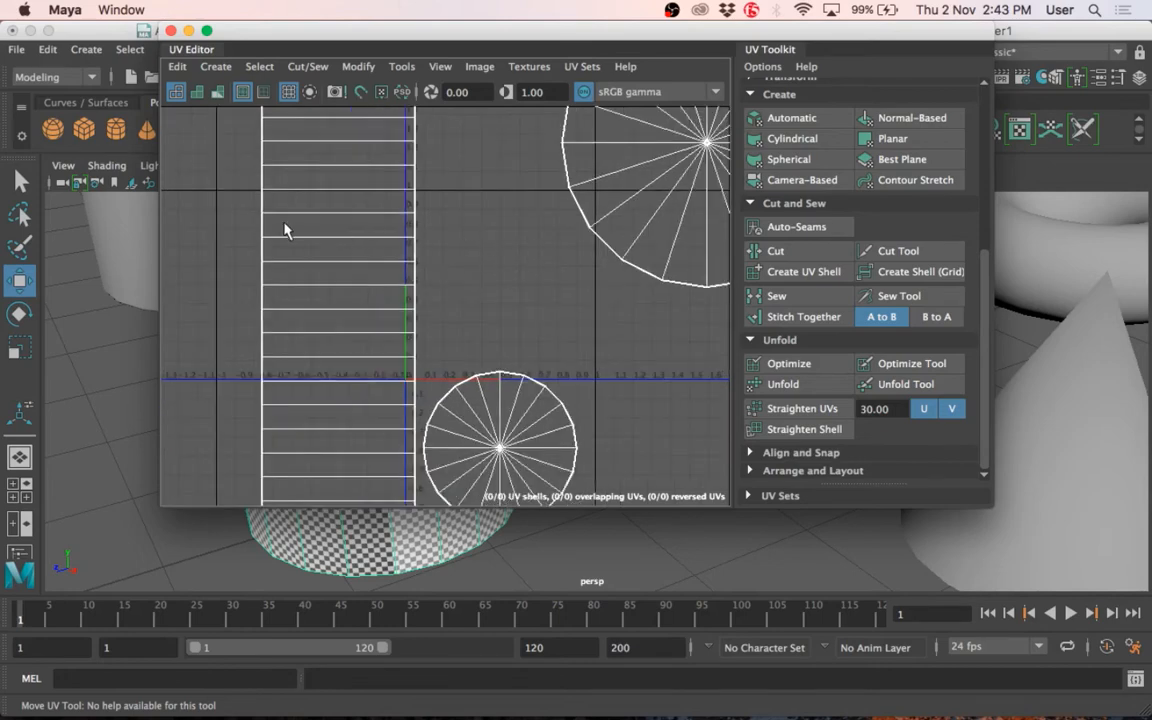
Select all three of the cylinder's UV shells and scale them down together to roughly a fifth of their size.
scroll(557, 309, "down", 3)
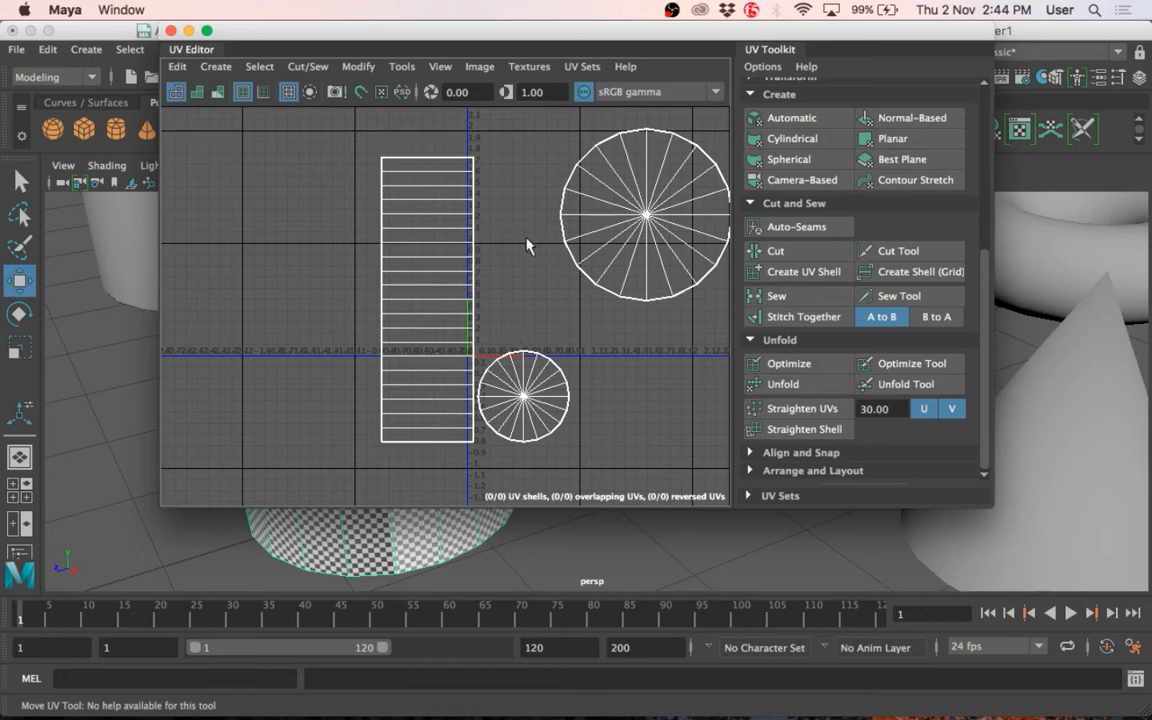
scroll(485, 285, "up", 3)
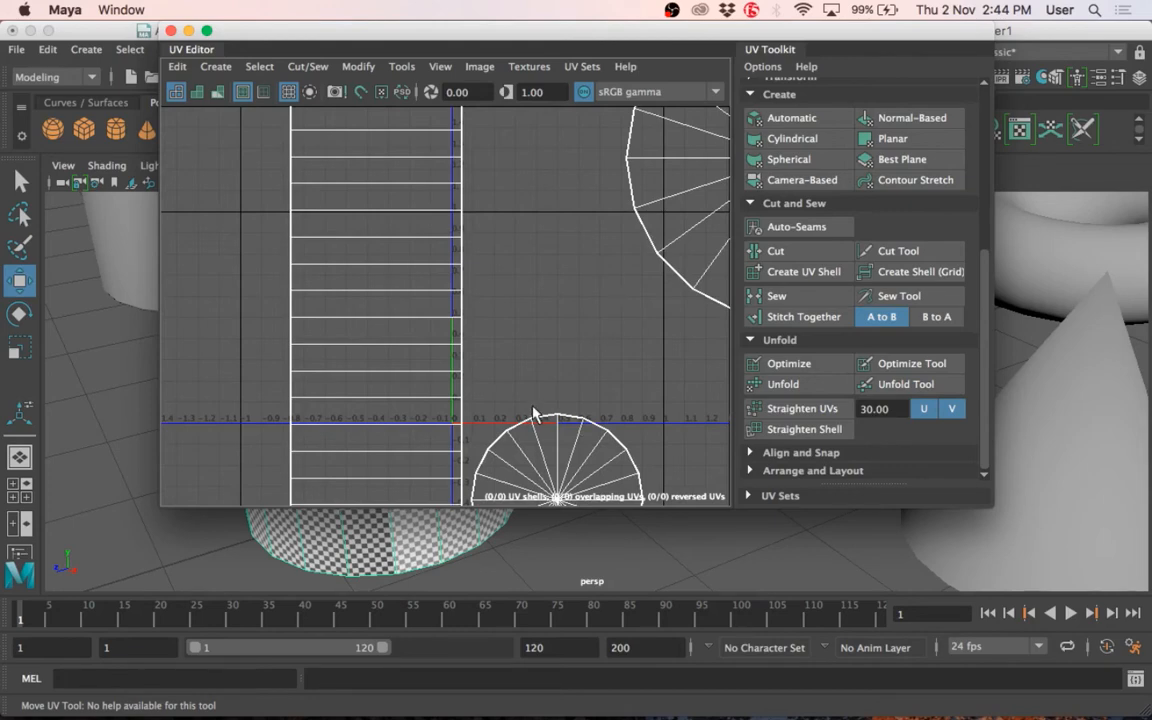
scroll(509, 398, "down", 5)
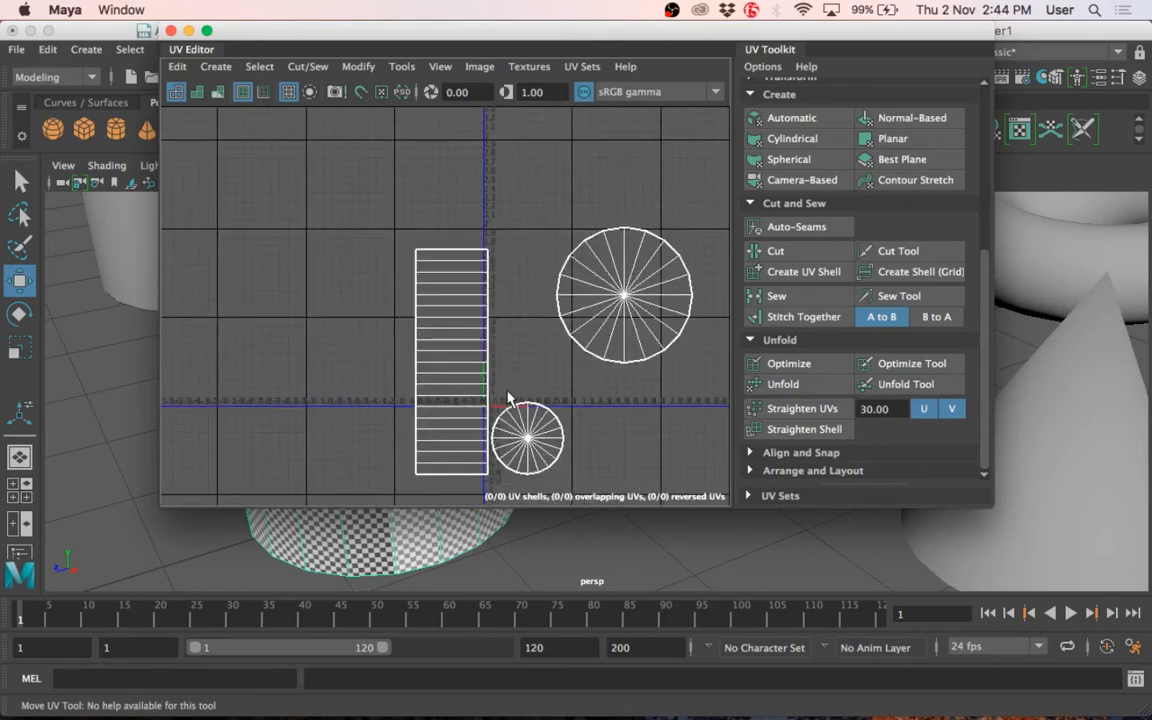
right_click(477, 311)
left_click(399, 283)
left_click_drag(392, 200, 654, 455)
scroll(534, 397, "up", 3)
key("r")
left_click_drag(544, 341, 486, 362)
Move the scaled shells together so they sit fully inside the 0 to 1 tile, and clear the selection.
key("w")
scroll(524, 374, "up", 3)
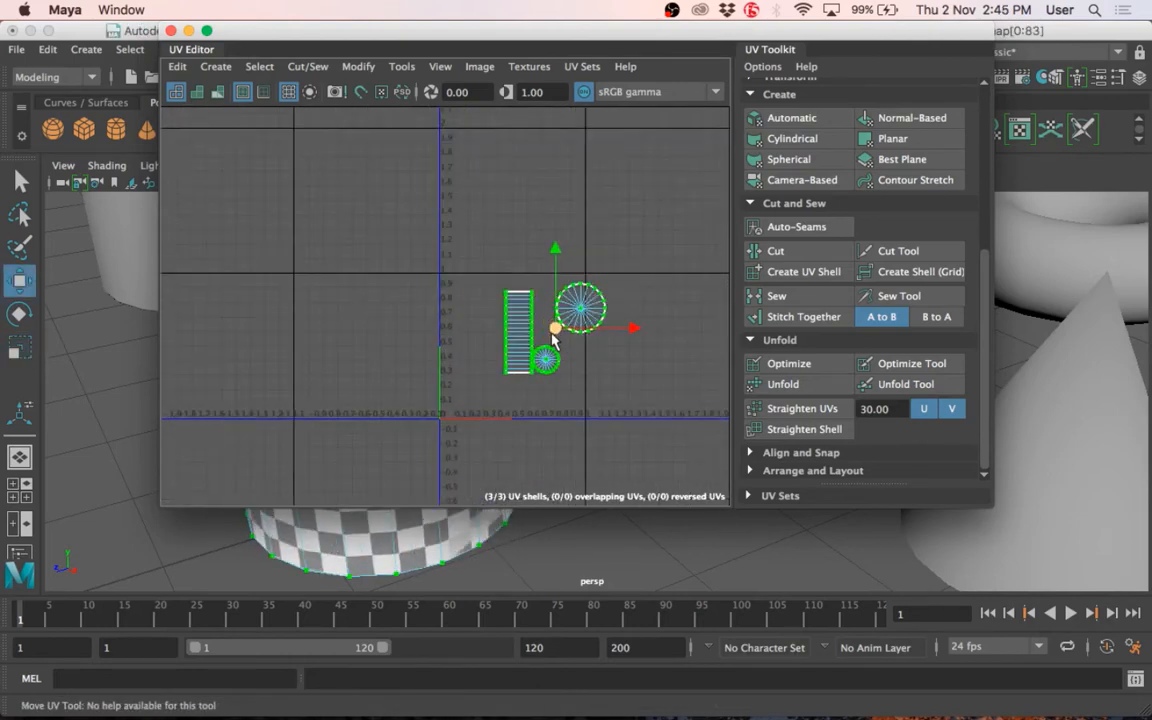
left_click_drag(556, 366, 516, 366)
left_click(561, 398)
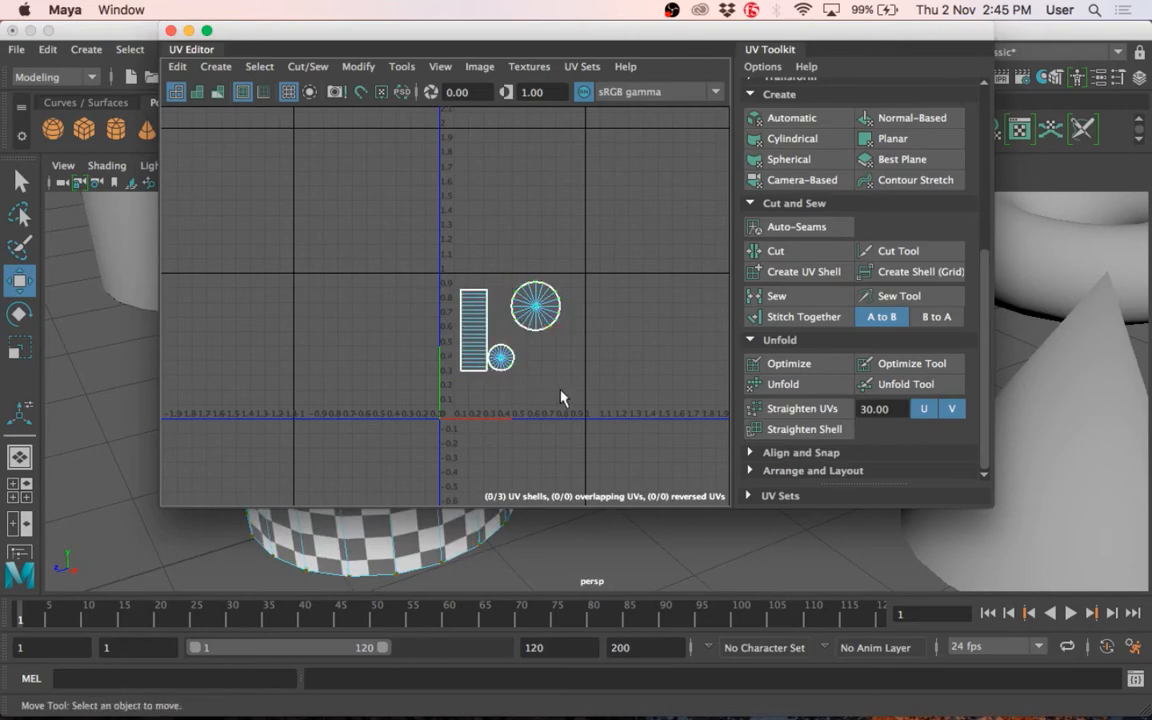
Uncover the model by moving the UV Editor aside and return the cylinder to object mode.
left_click_drag(400, 31, 1005, 142)
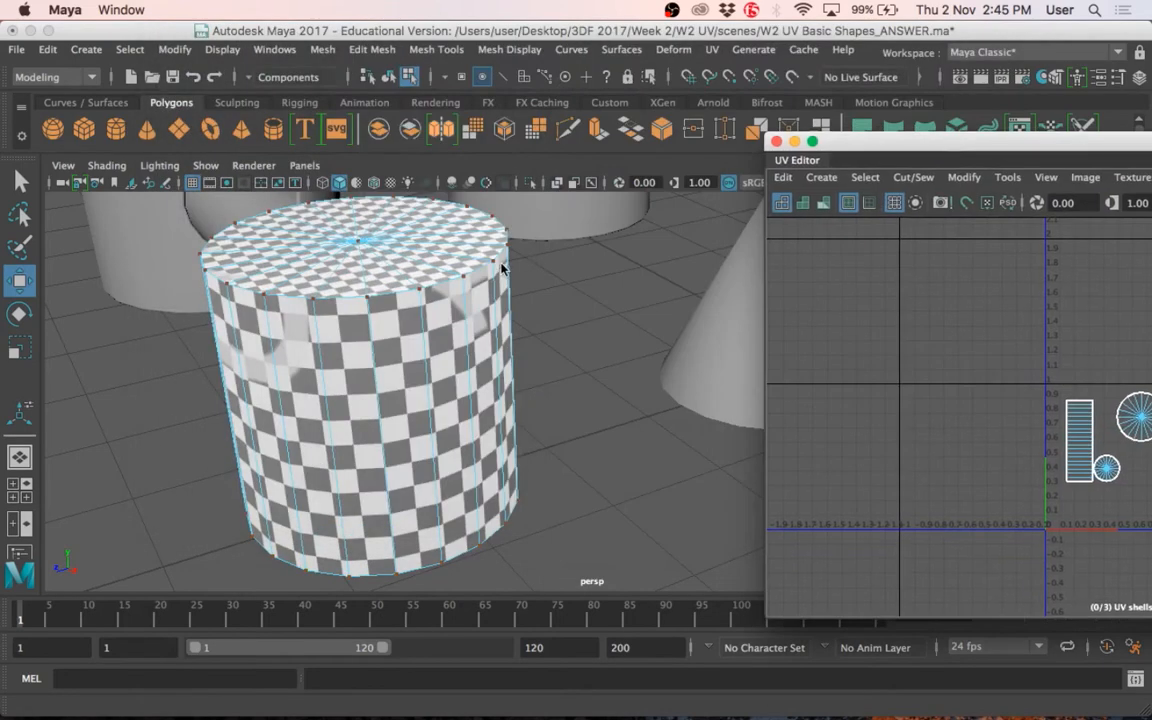
right_click_drag(502, 205, 591, 182)
scroll(474, 368, "down", 6)
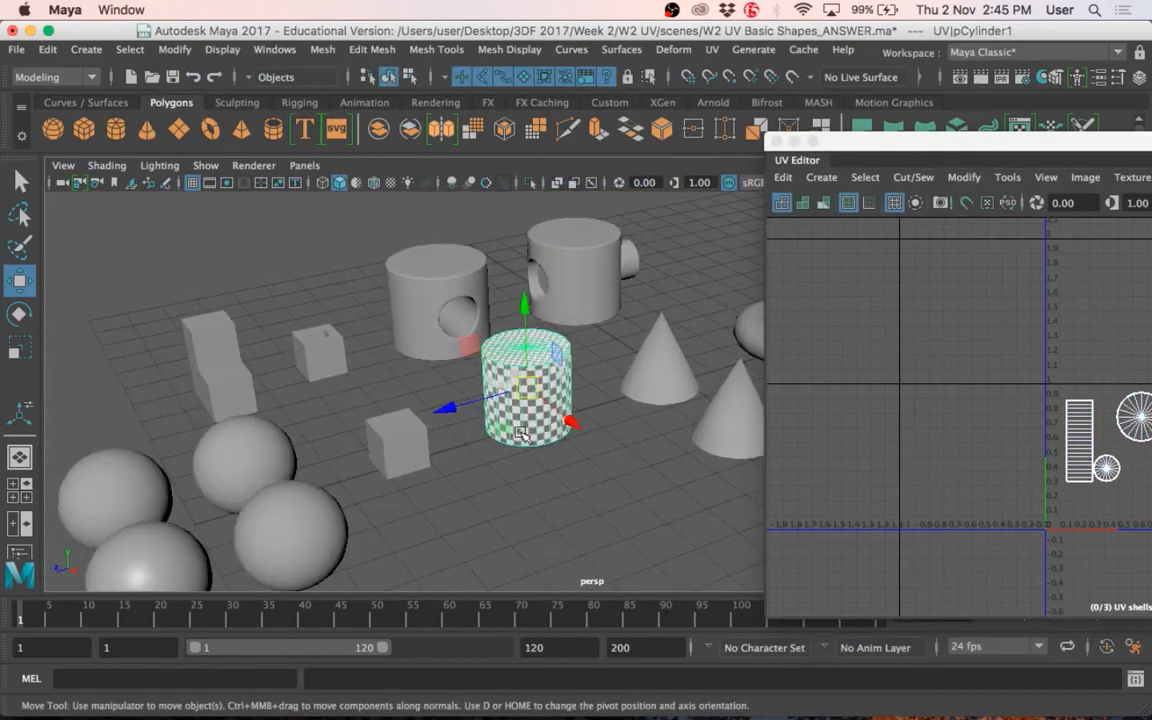
Add the small cube, both cones and one torus to the cylinder's selection and compare their UV layouts in the UV Editor.
scroll(474, 368, "down", 3)
left_click_drag(474, 368, 490, 418, "alt")
left_click(431, 389, "shift")
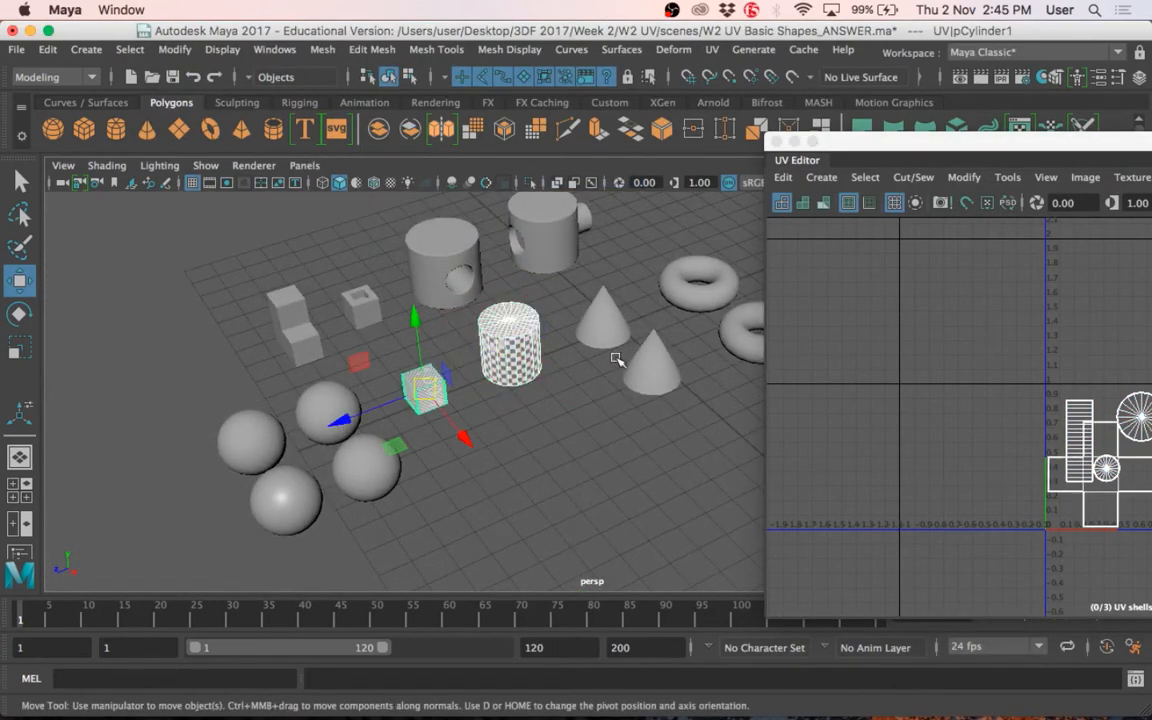
left_click(609, 331, "shift")
left_click(655, 364)
left_click(660, 361, "shift")
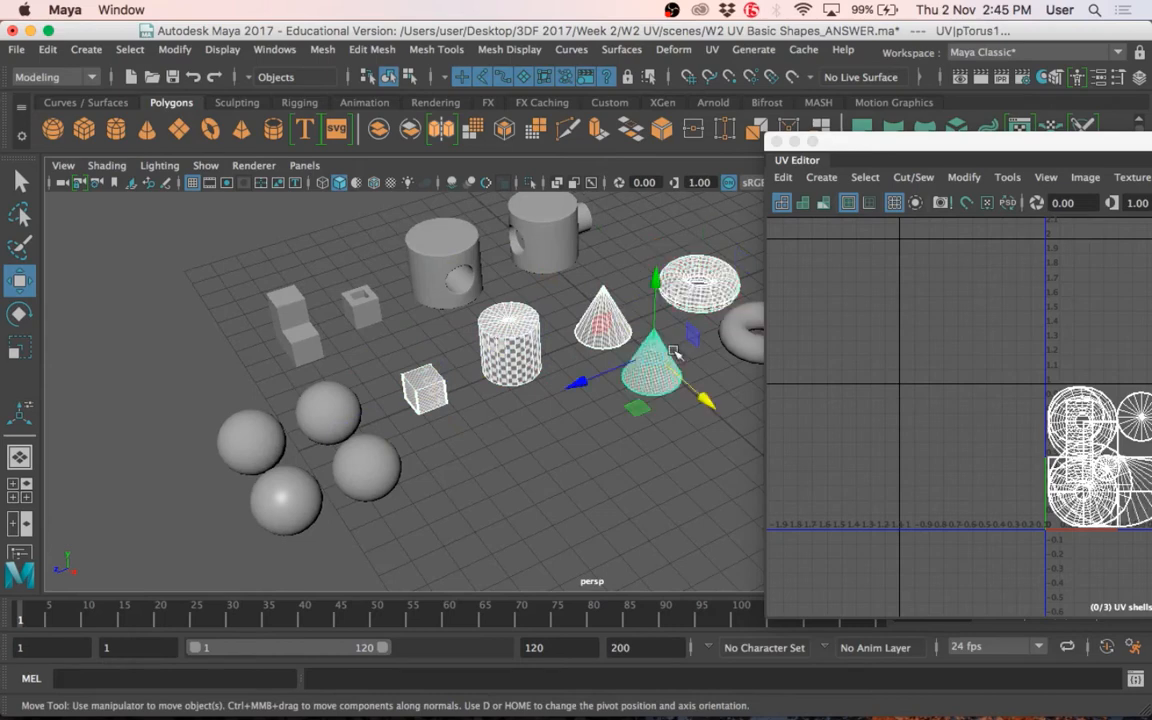
left_click_drag(845, 141, 273, 26)
scroll(413, 333, "up", 3)
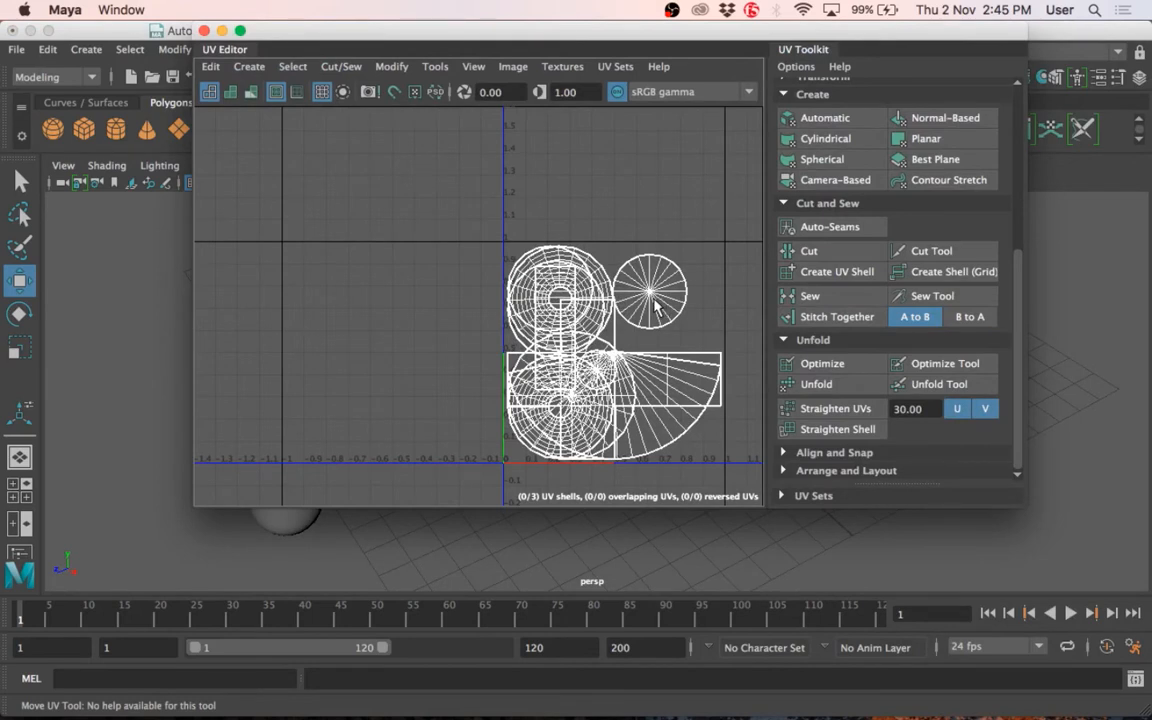
Select only the cylinder and examine the checker pattern on its cap and side up close.
left_click_drag(350, 39, 829, 133)
scroll(464, 430, "up", 6)
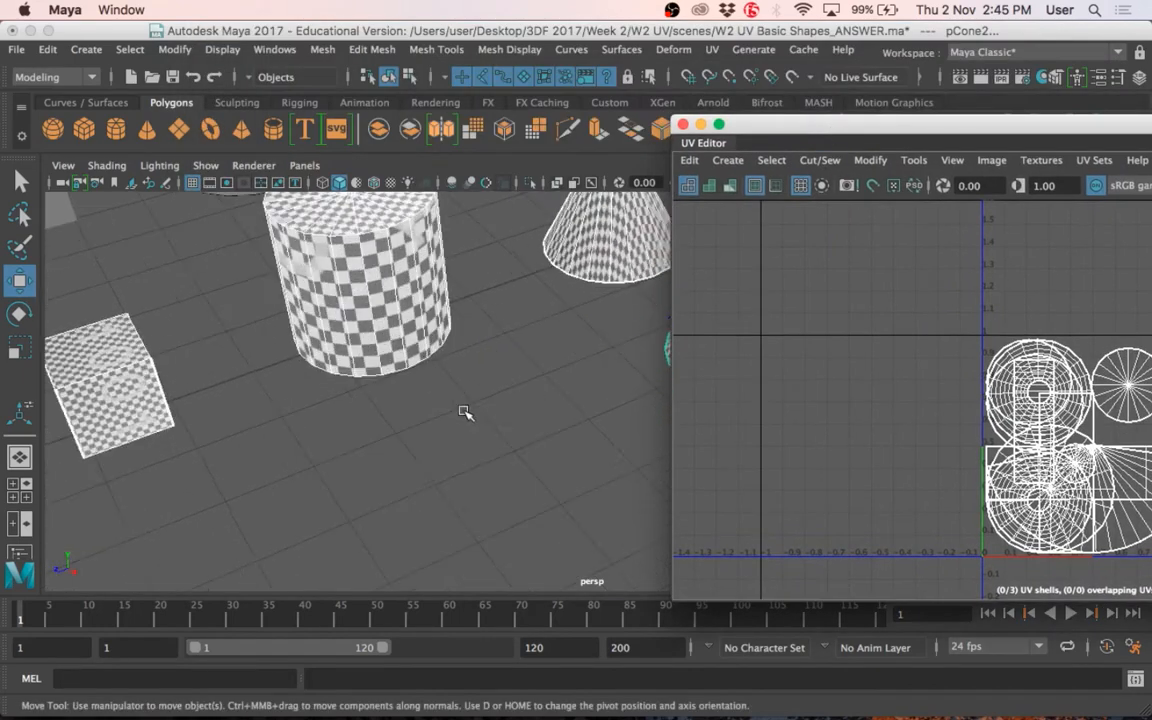
scroll(430, 345, "up", 4)
left_click_drag(424, 337, 483, 299, "alt")
left_click(400, 343)
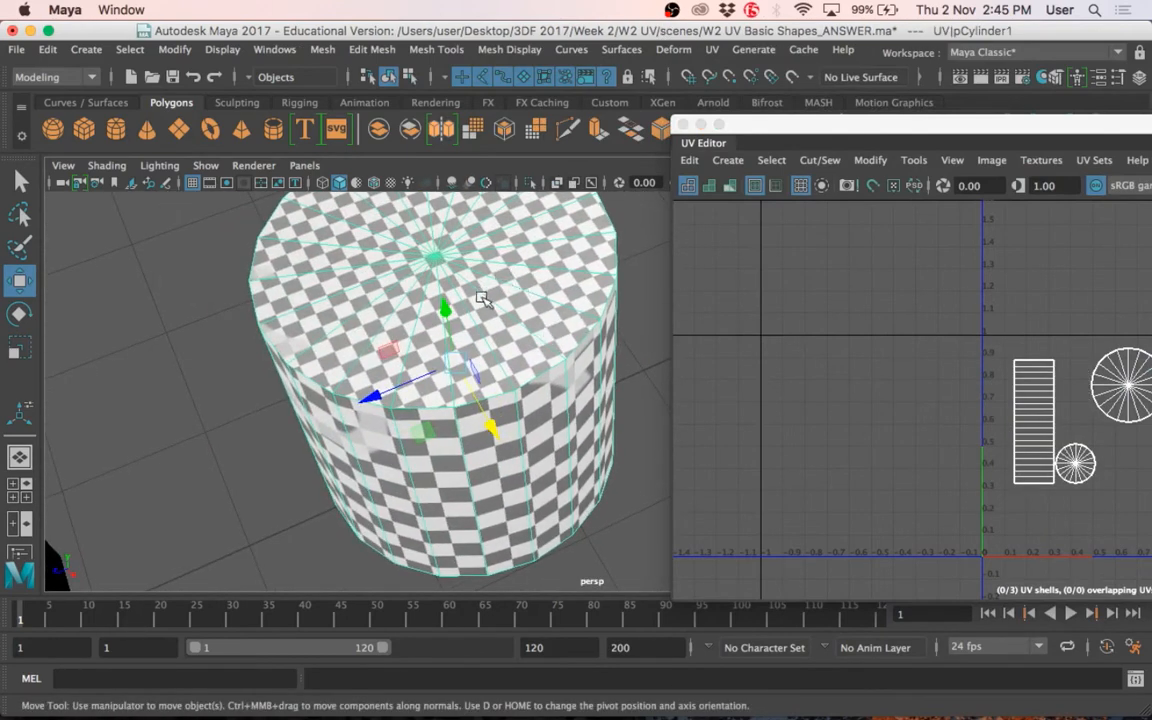
left_click_drag(451, 258, 522, 316, "alt")
key("q")
middle_click_drag(527, 334, 490, 322, "alt")
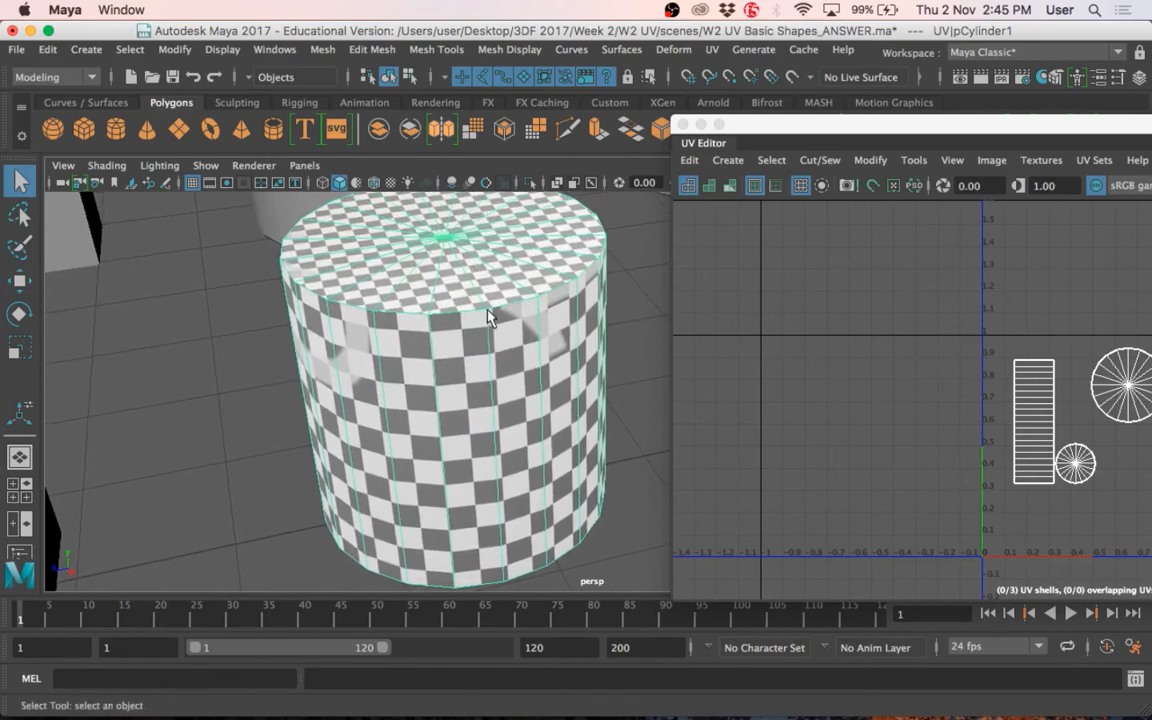
scroll(507, 315, "up", 2)
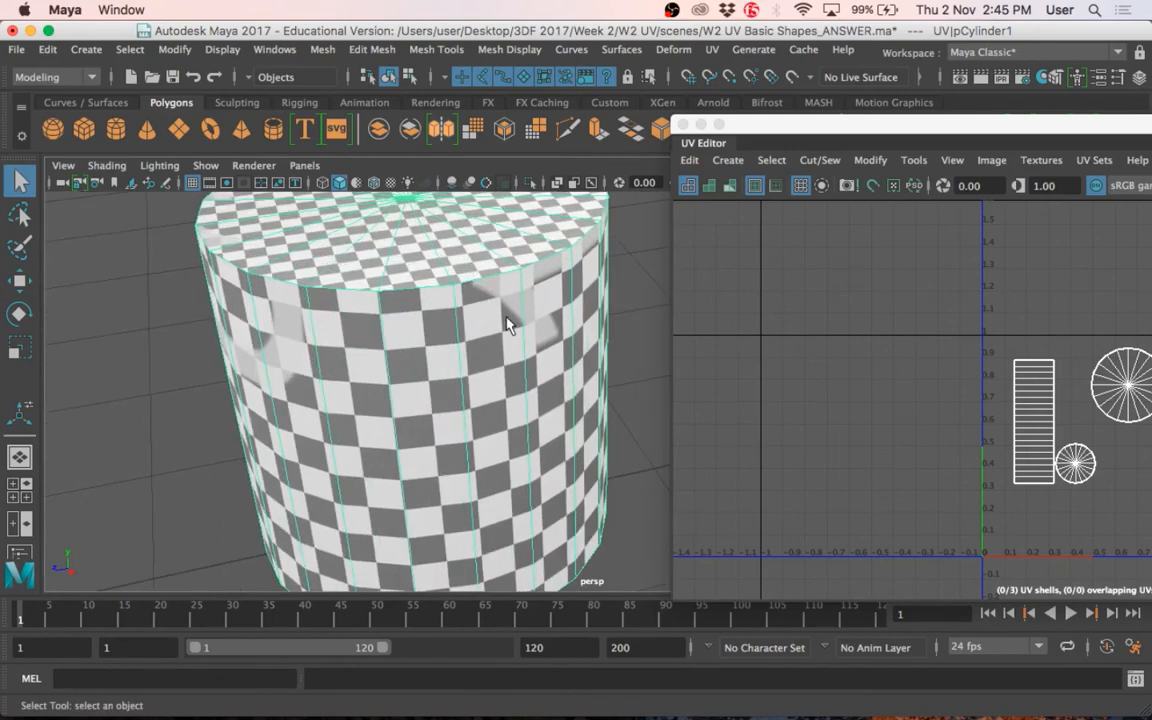
scroll(507, 315, "down", 2)
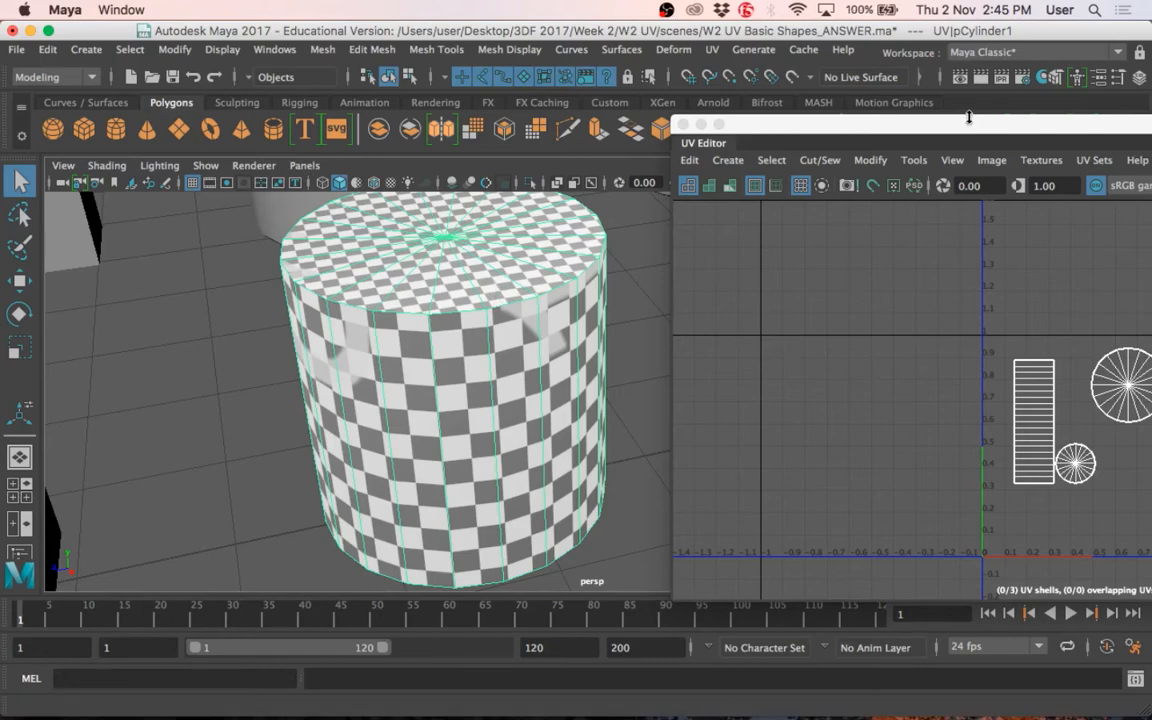
Select all UVs of the cylinder's three shells and display the shells shaded.
double_click(860, 122)
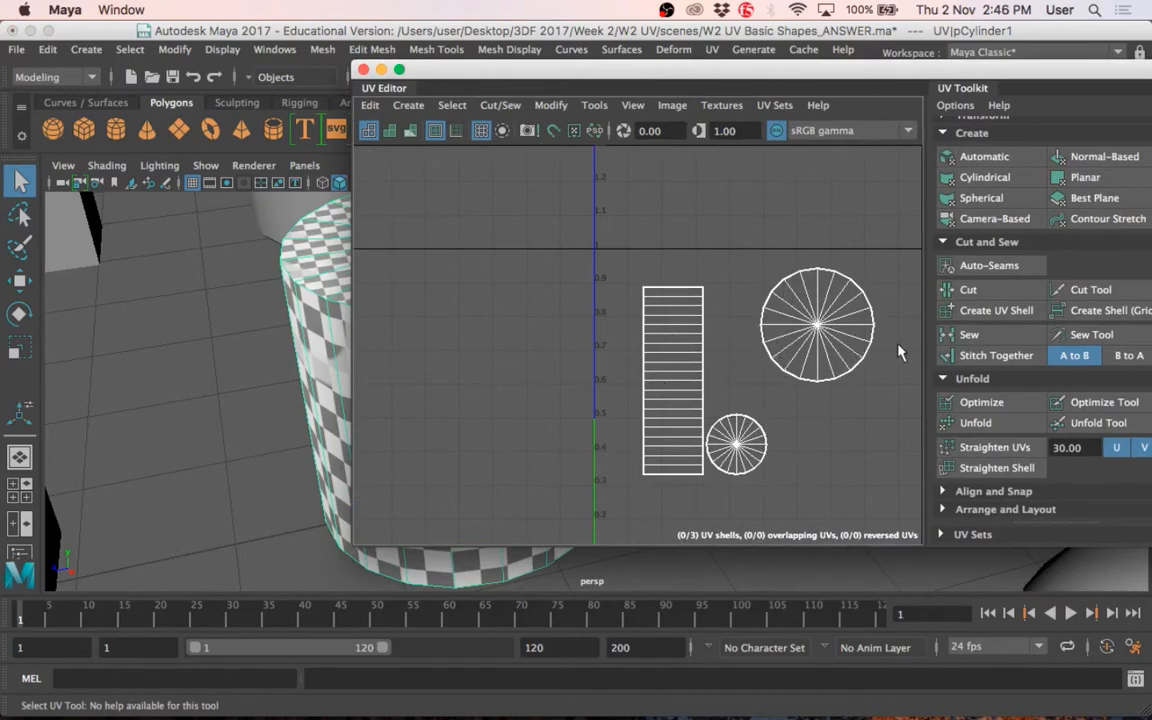
right_click_drag(790, 312, 784, 270)
left_click_drag(632, 271, 833, 488)
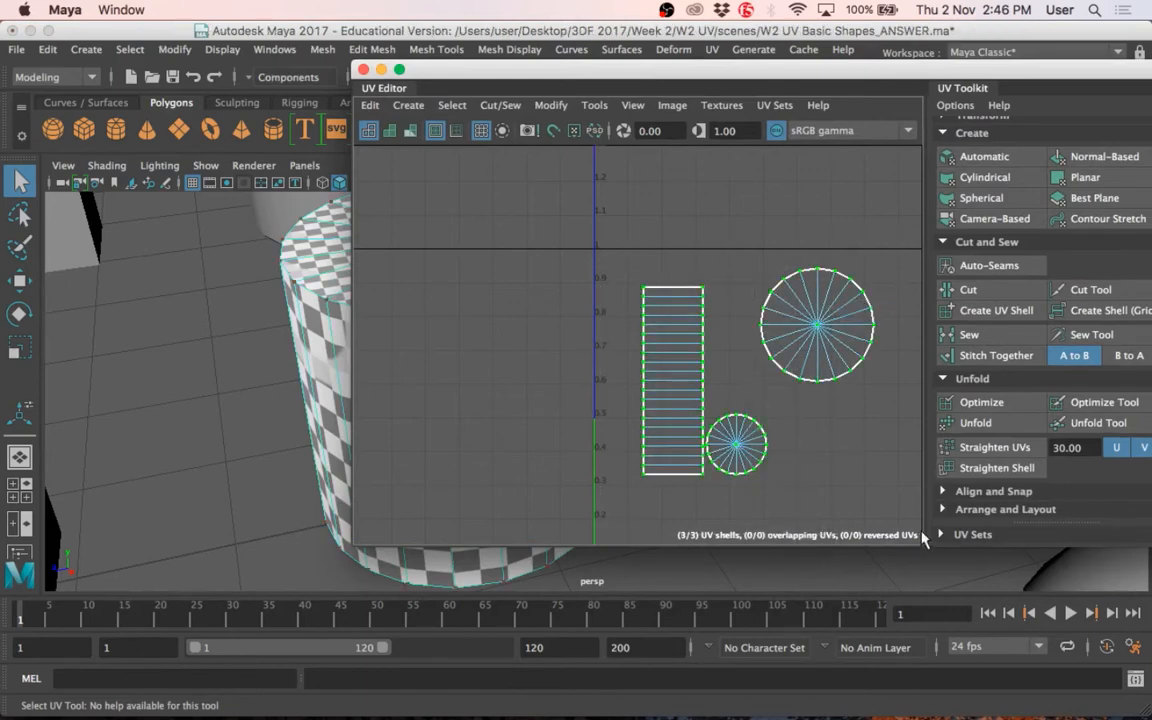
left_click(390, 130)
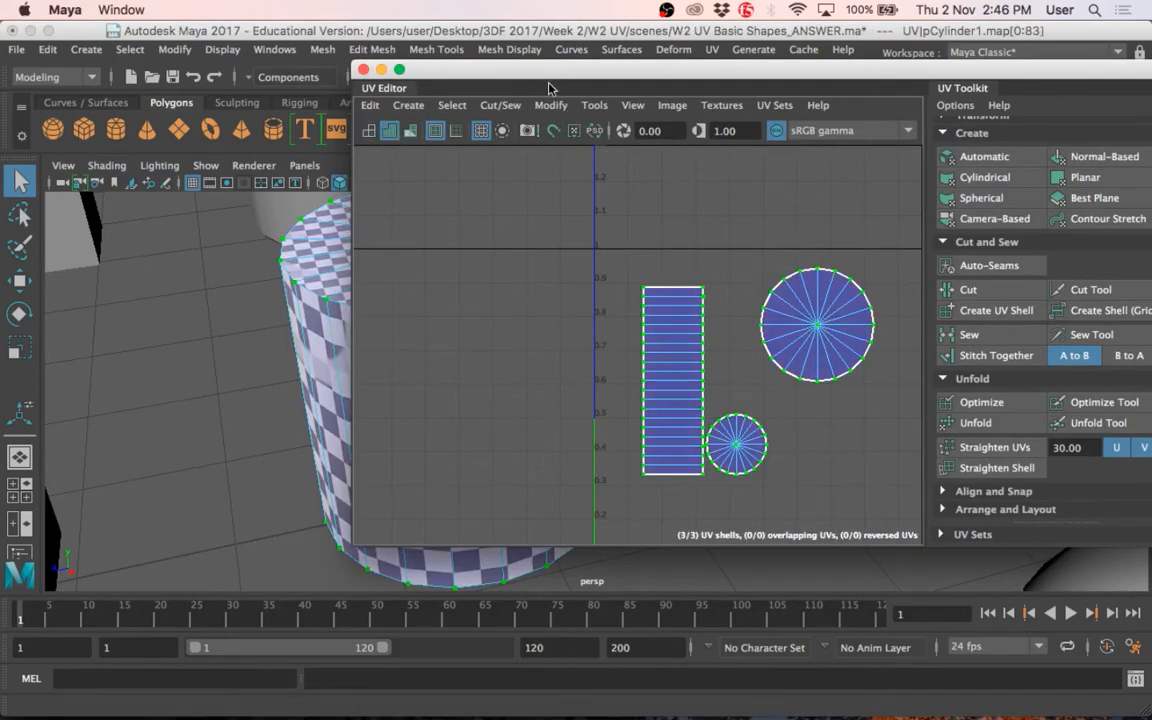
Open the Layout UVs options for the selected shells, reset them to their default settings and close them.
left_click_drag(490, 70, 295, 31)
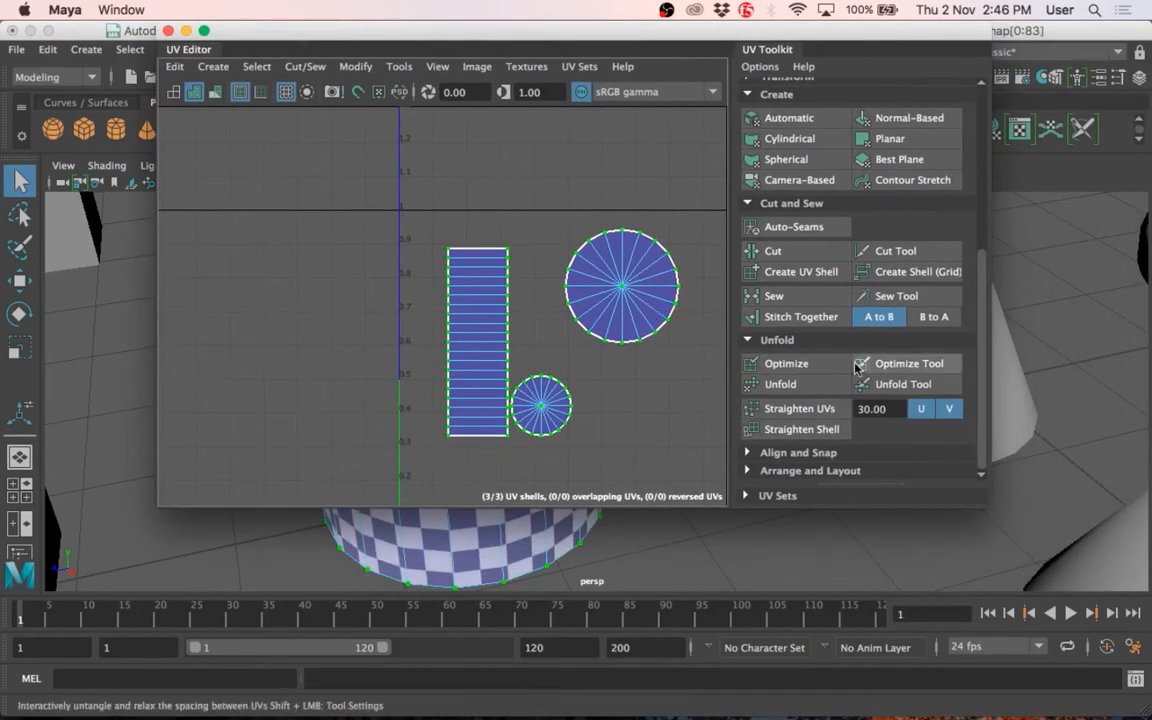
scroll(818, 350, "down", 3)
left_click(818, 256)
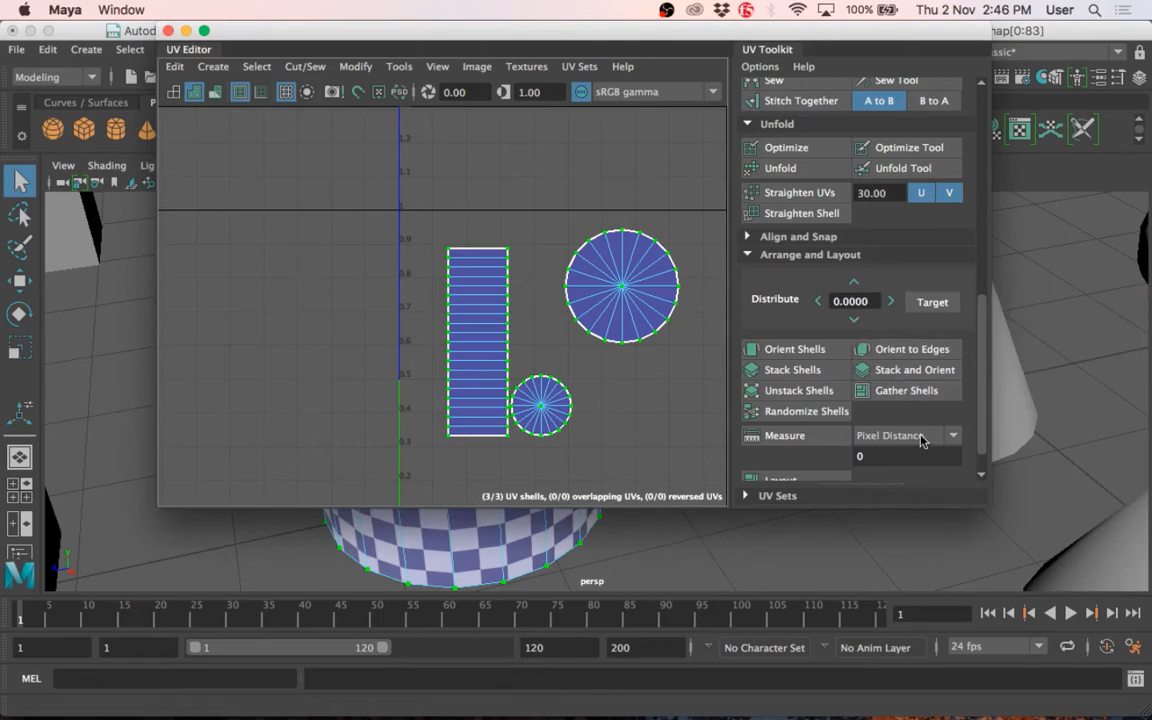
left_click_drag(988, 506, 1006, 565)
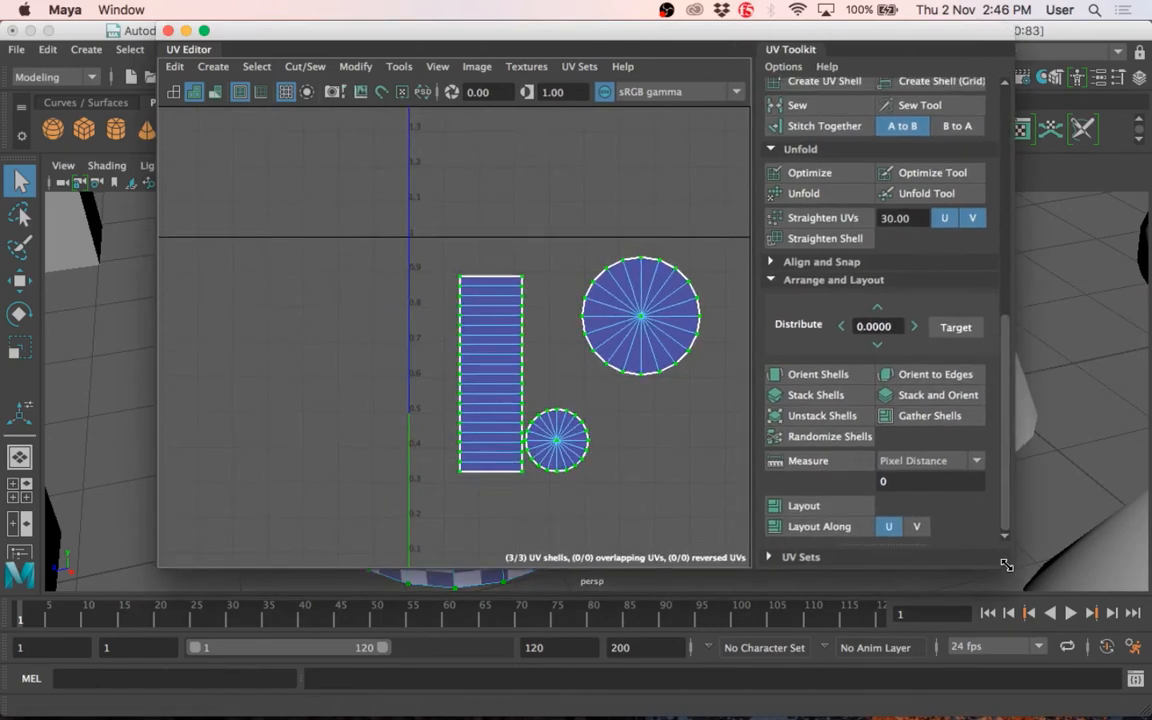
left_click(805, 505, "shift")
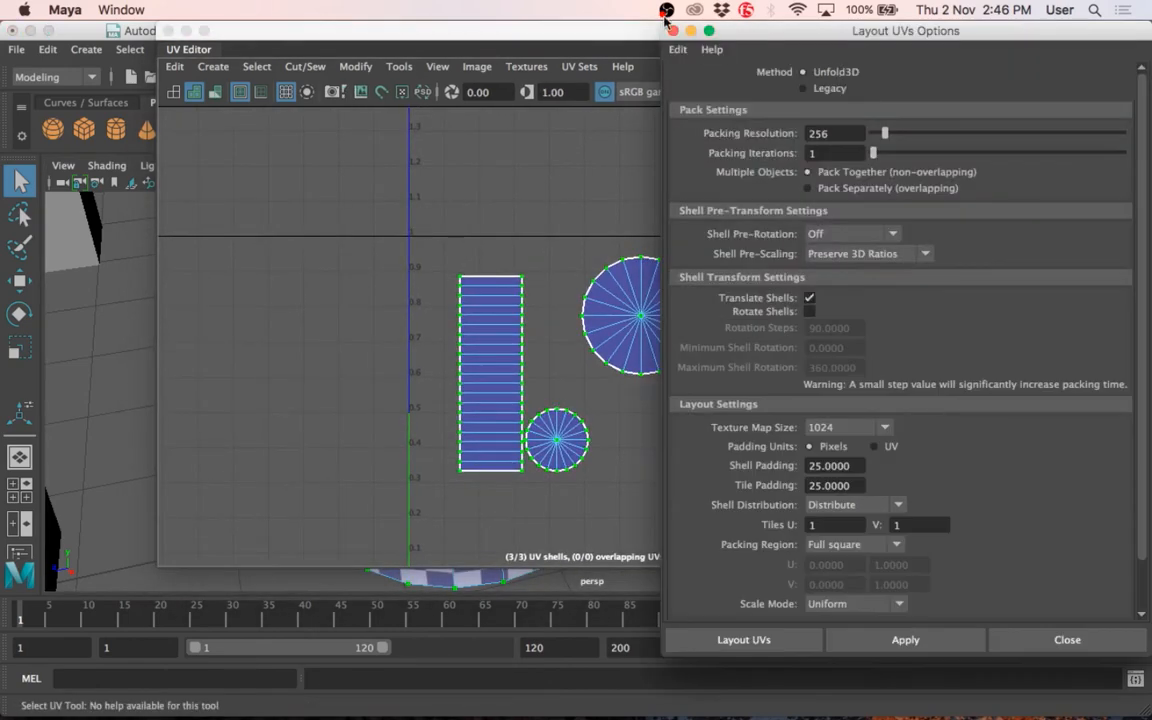
left_click(677, 49)
left_click(697, 85)
left_click(672, 31)
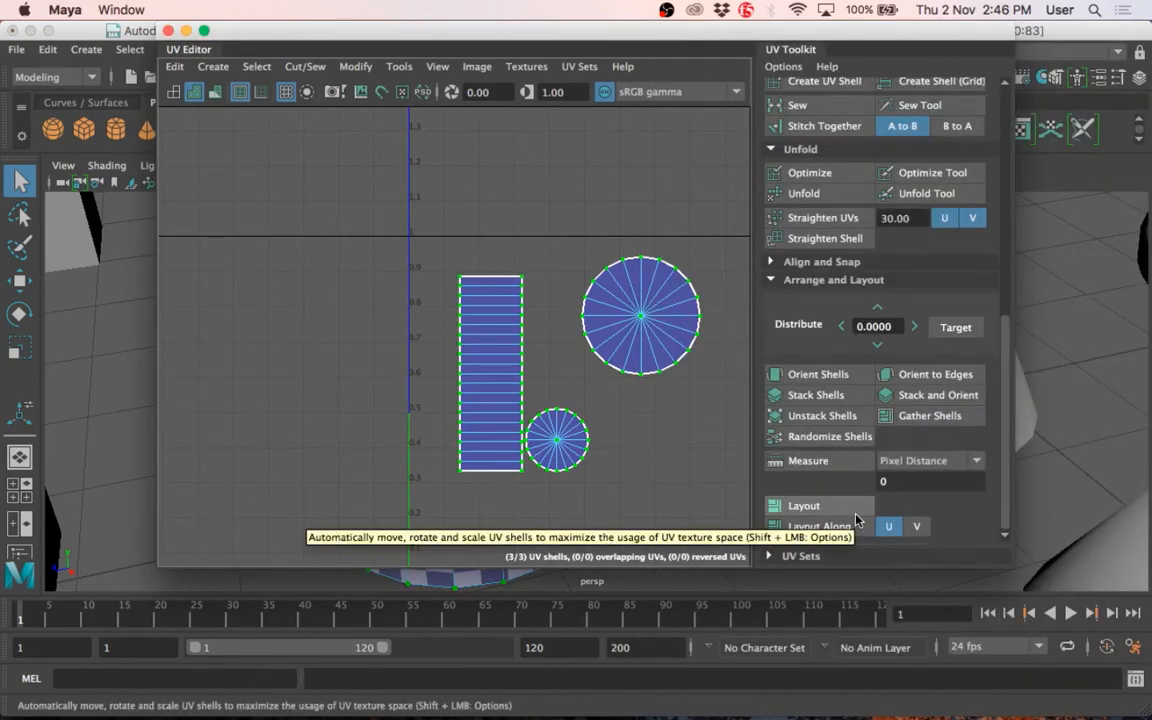
Lay out the cylinder's shells automatically within the 0 to 1 tile and inspect the checker pattern on the model.
left_click(855, 513)
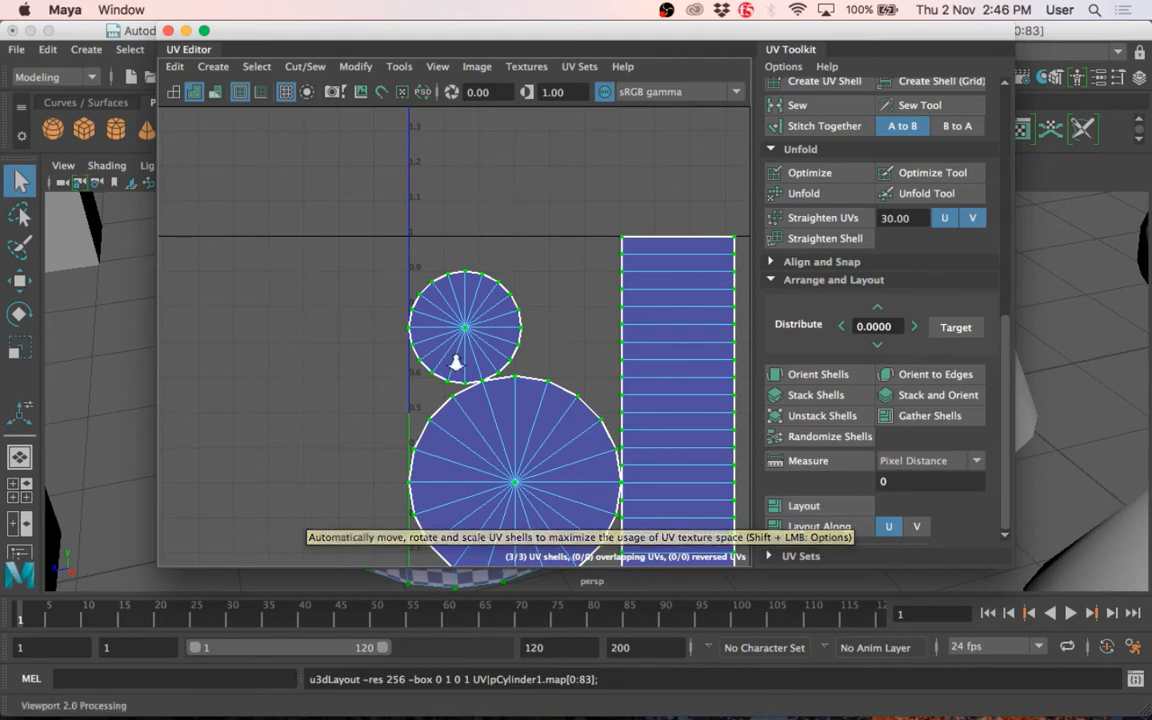
scroll(453, 362, "down", 3)
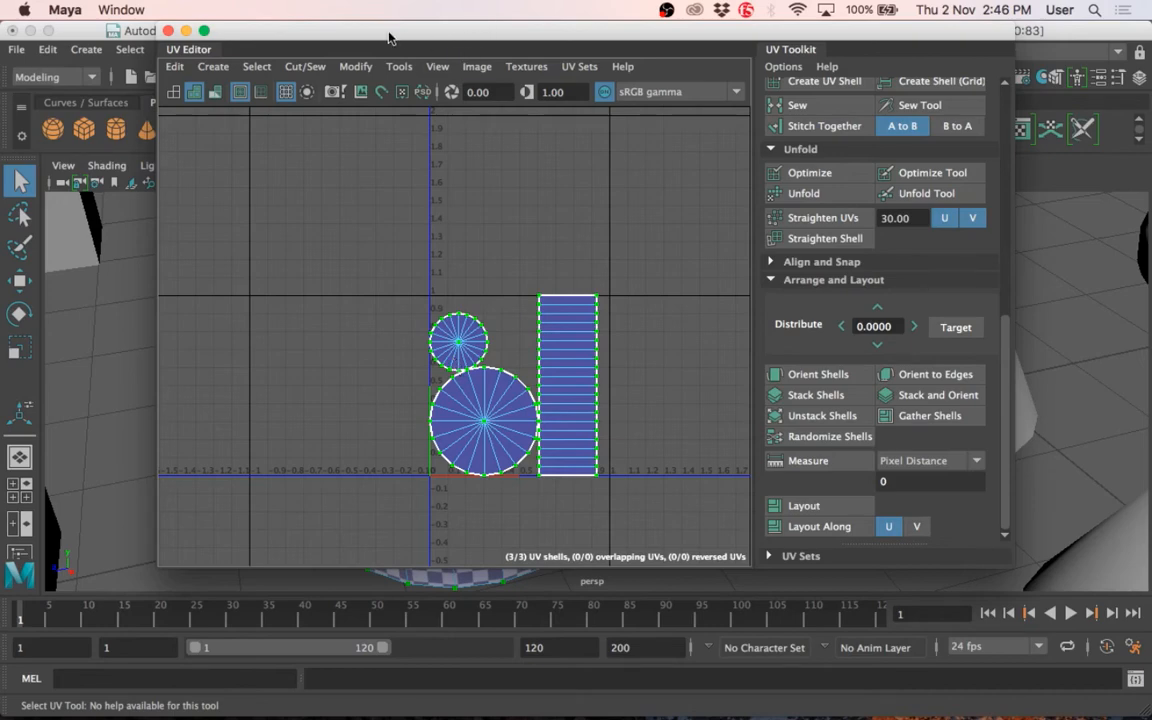
left_click_drag(392, 37, 929, 67)
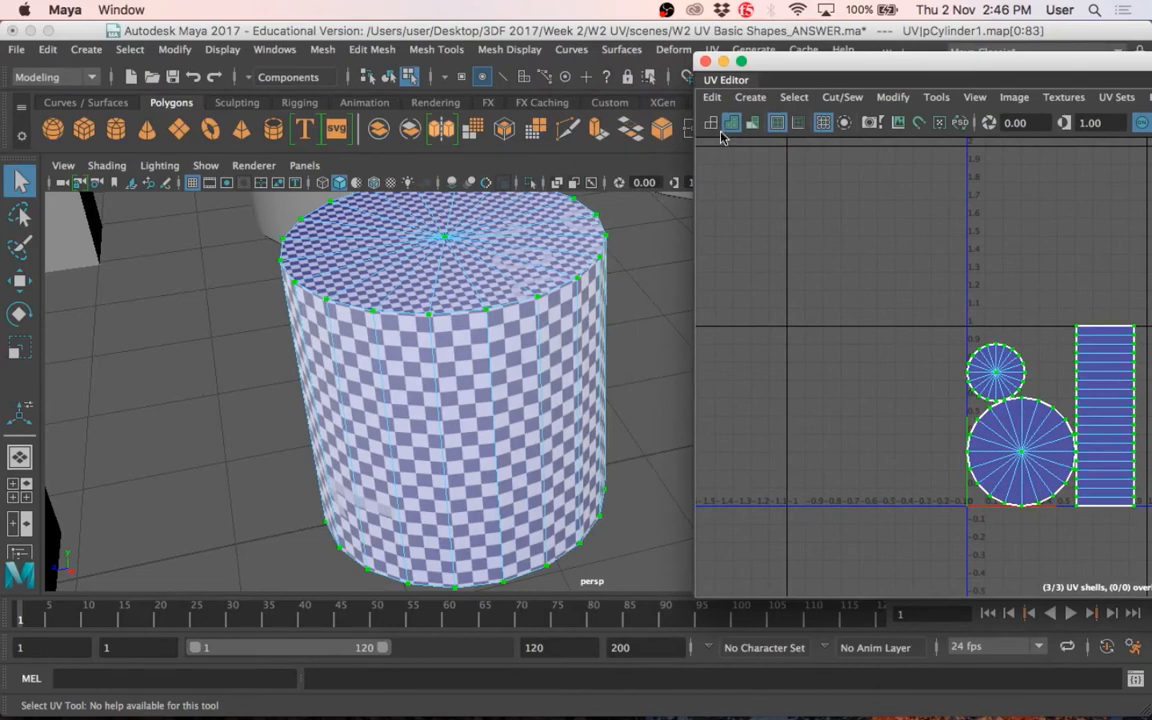
left_click_drag(796, 62, 445, 50)
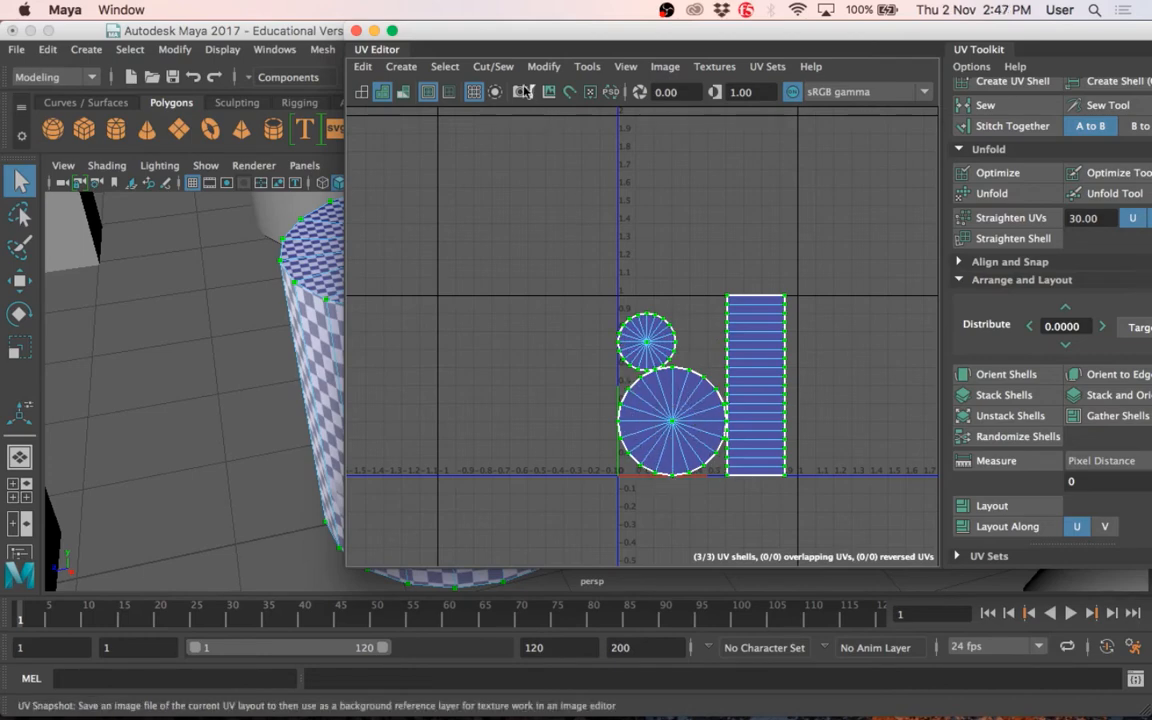
left_click_drag(512, 40, 901, 89)
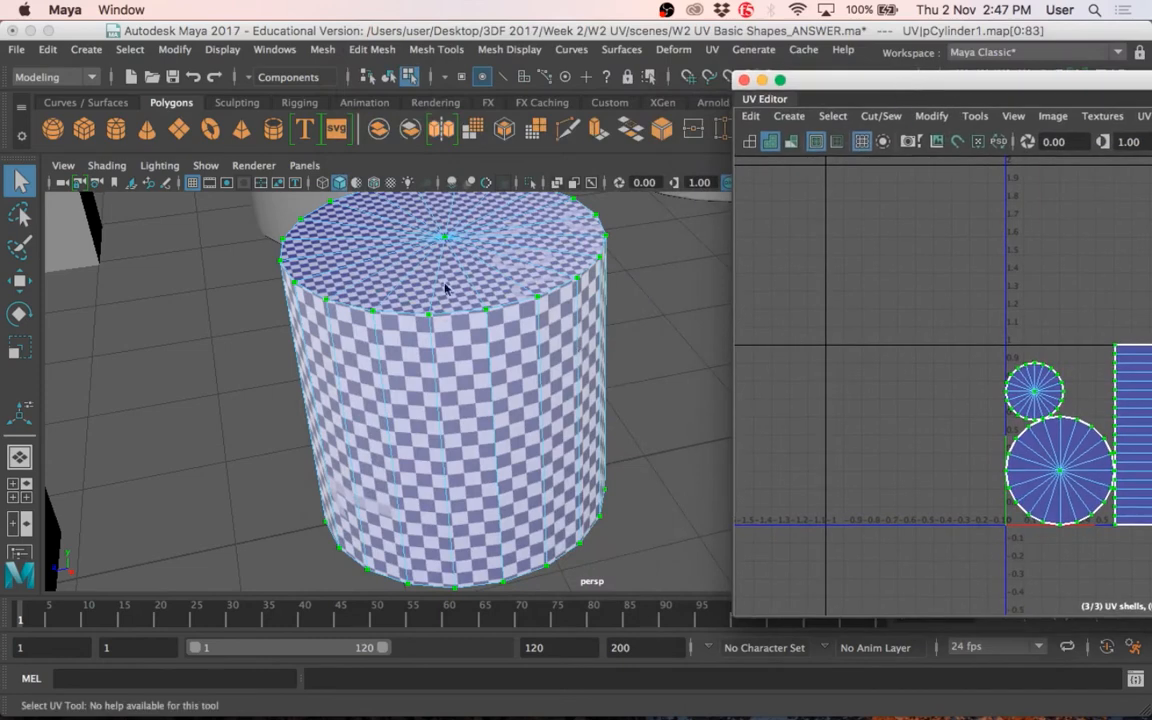
scroll(478, 312, "up", 2)
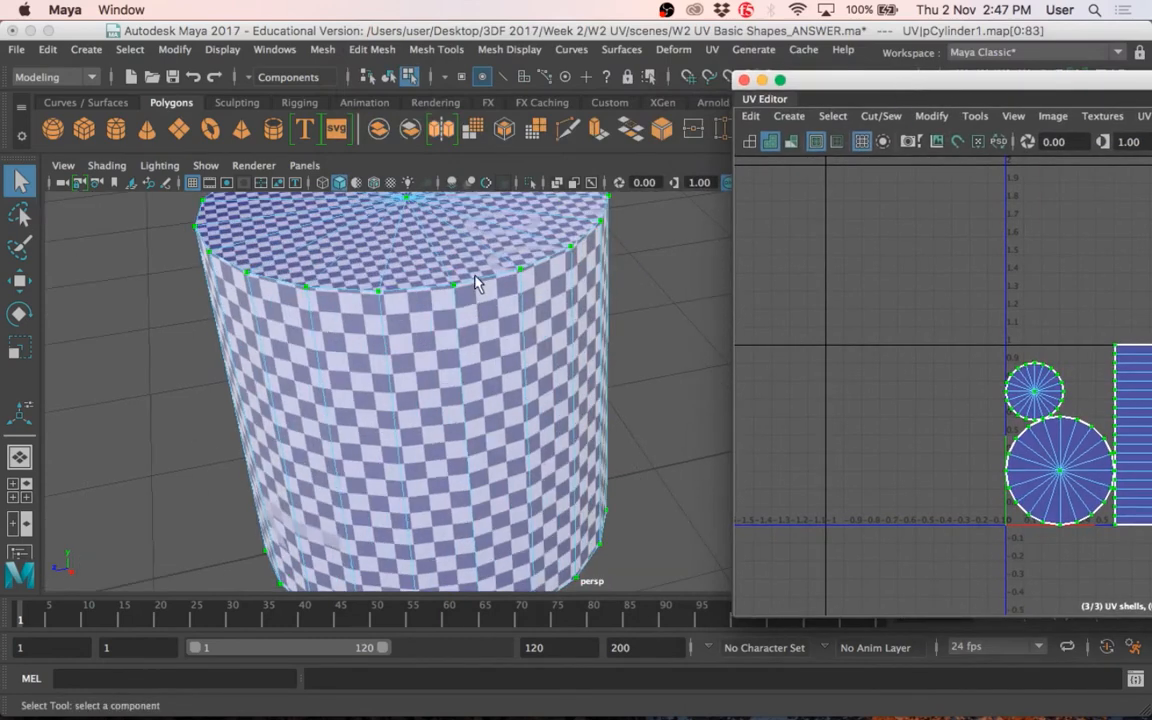
Open the Layout UVs options for the cylinder's shells and reset them to their default settings.
left_click_drag(969, 84, 367, 10)
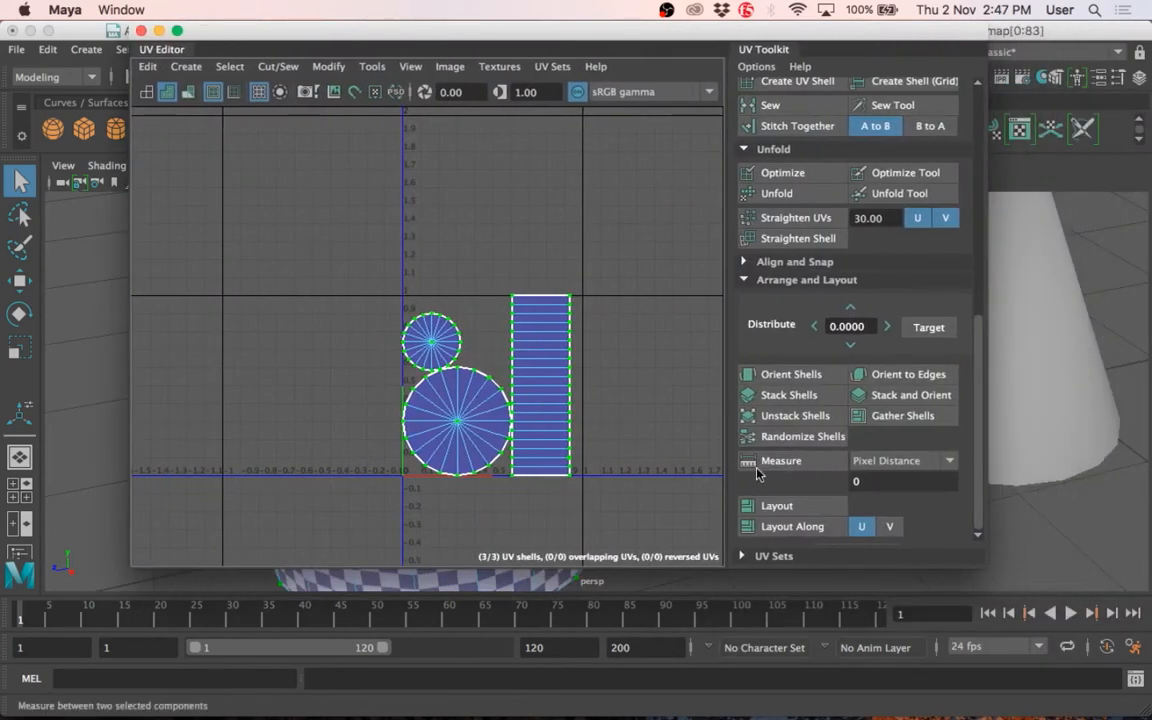
scroll(880, 520, "up", 2)
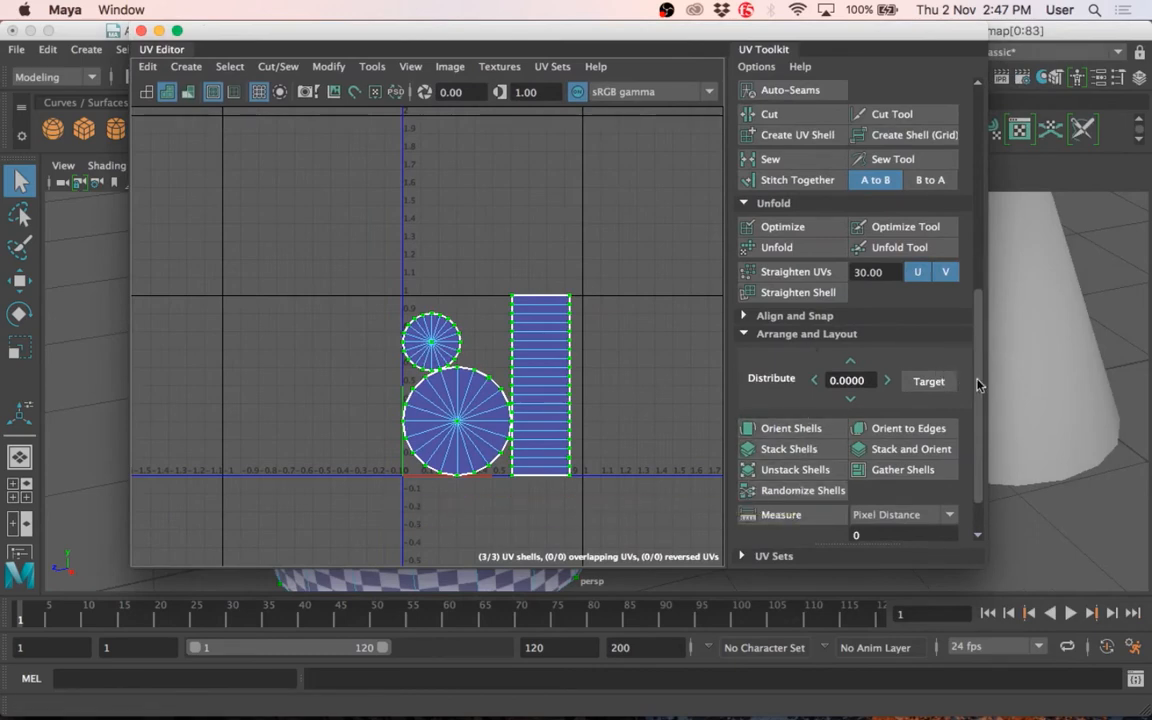
scroll(978, 420, "down", 2)
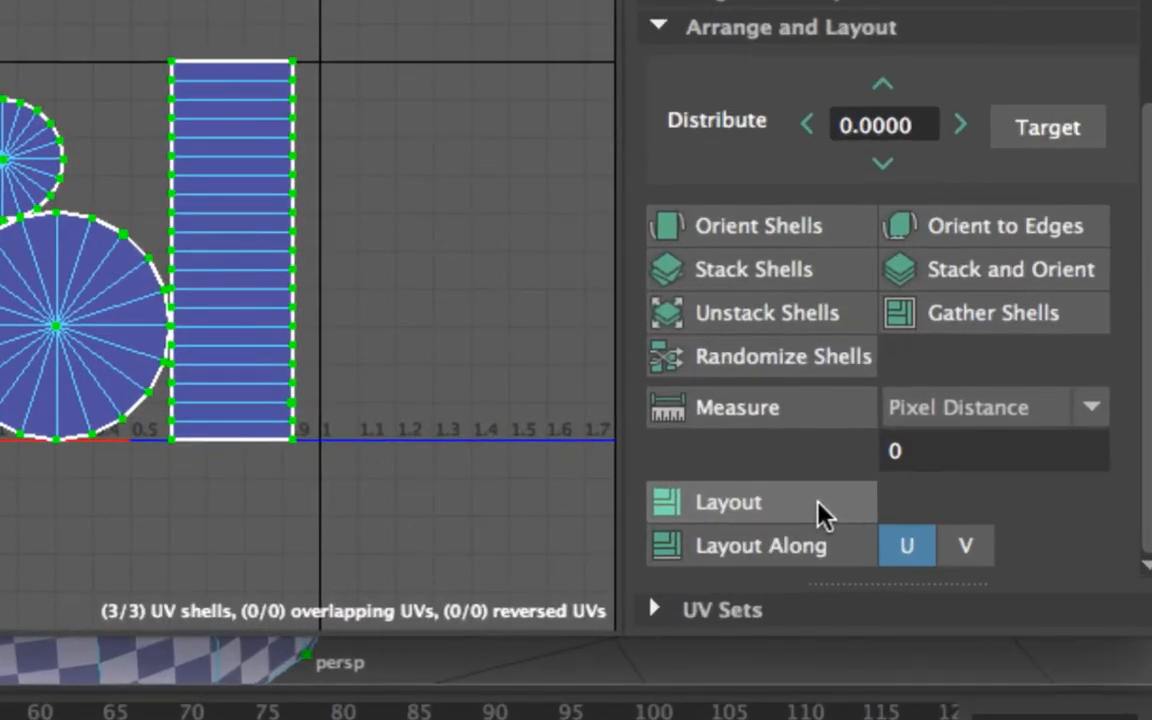
left_click(822, 512)
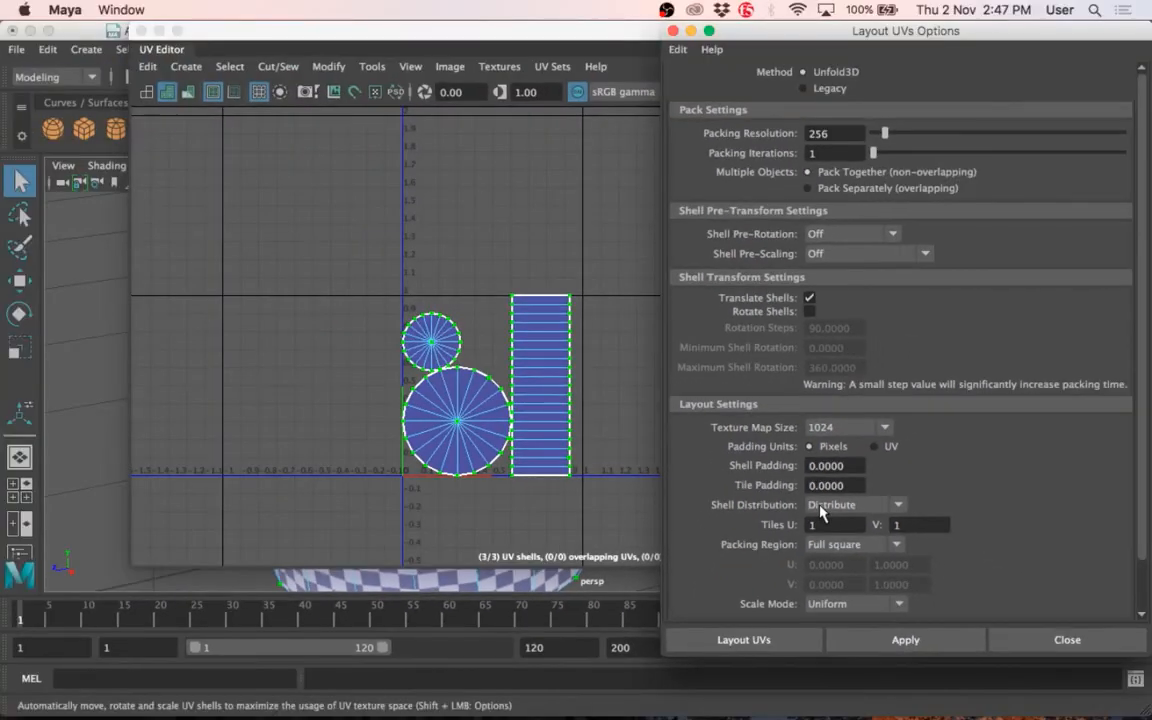
left_click_drag(770, 40, 517, 60)
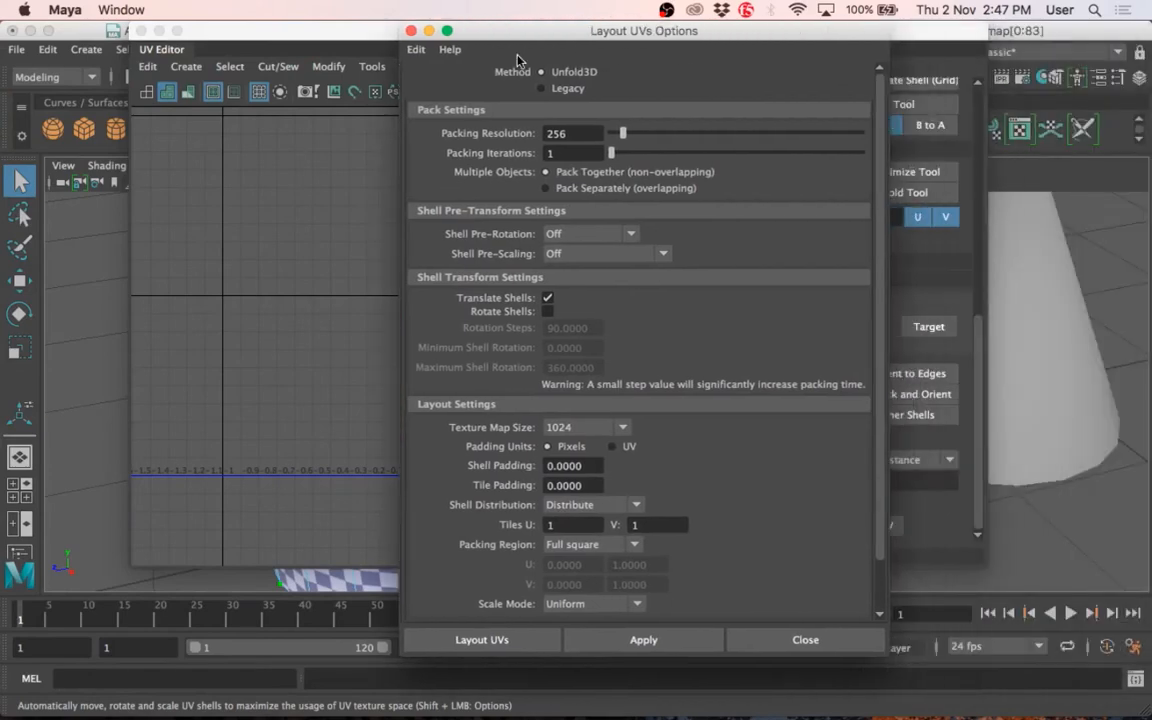
left_click(415, 53)
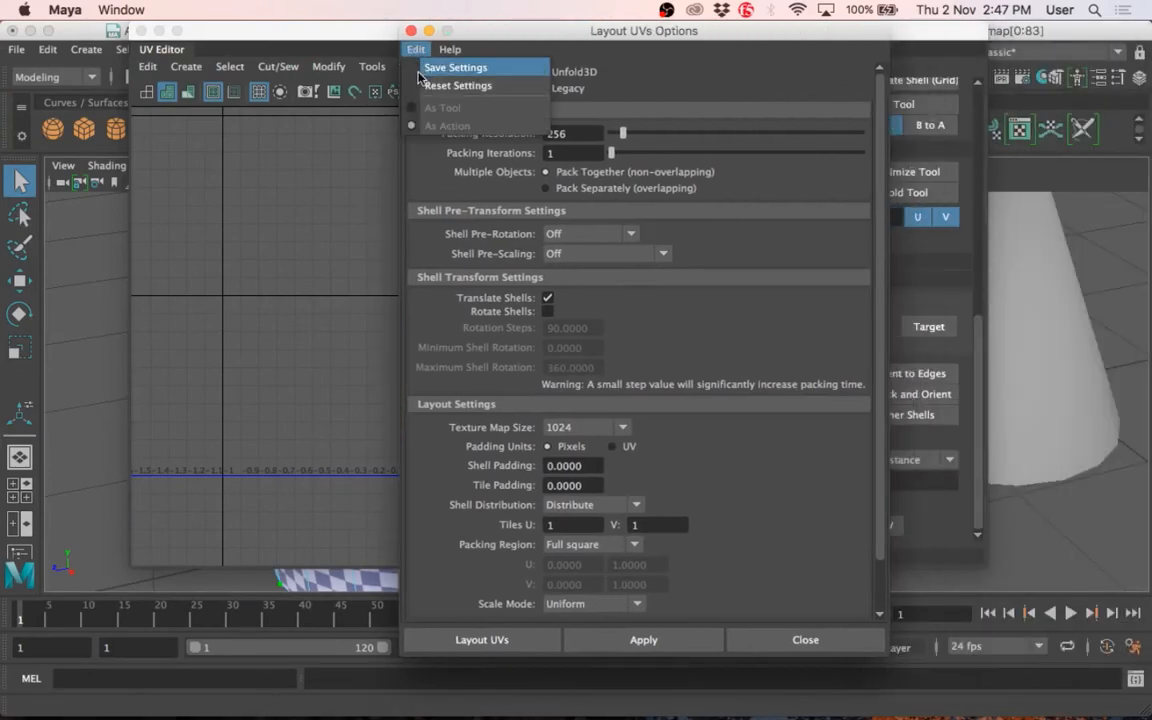
left_click(437, 86)
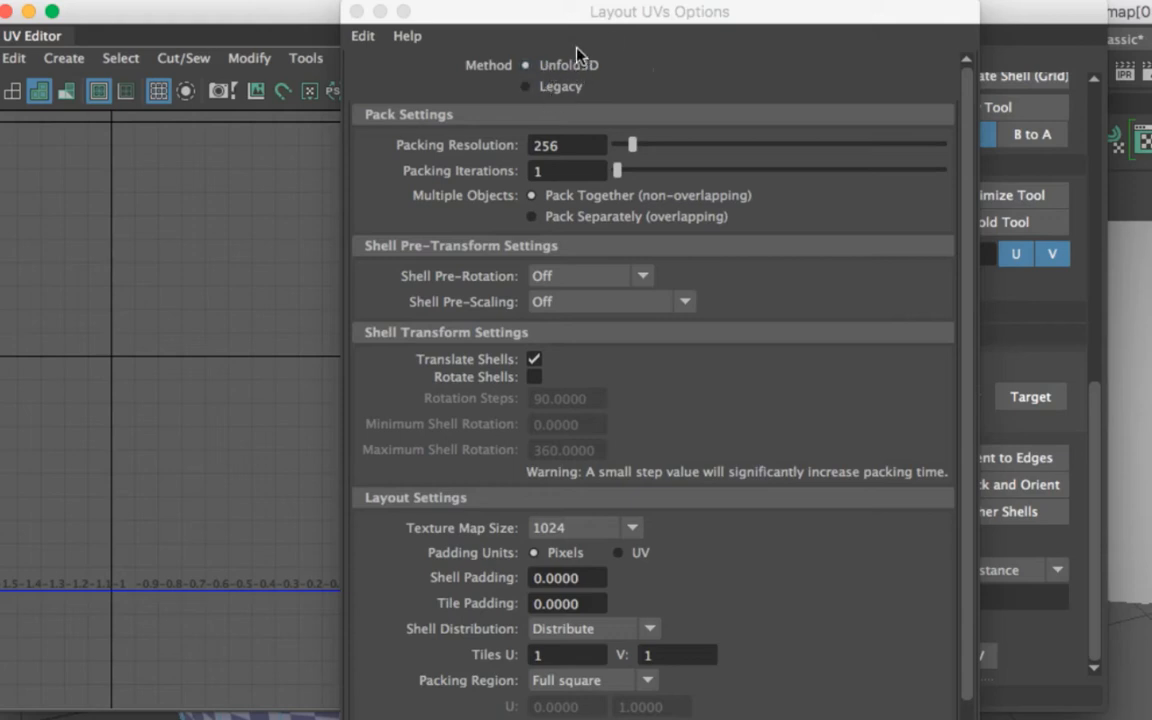
Move the UV Editor and Layout UVs options windows down to uncover Maya's main menu bar.
left_click_drag(475, 18, 471, 137)
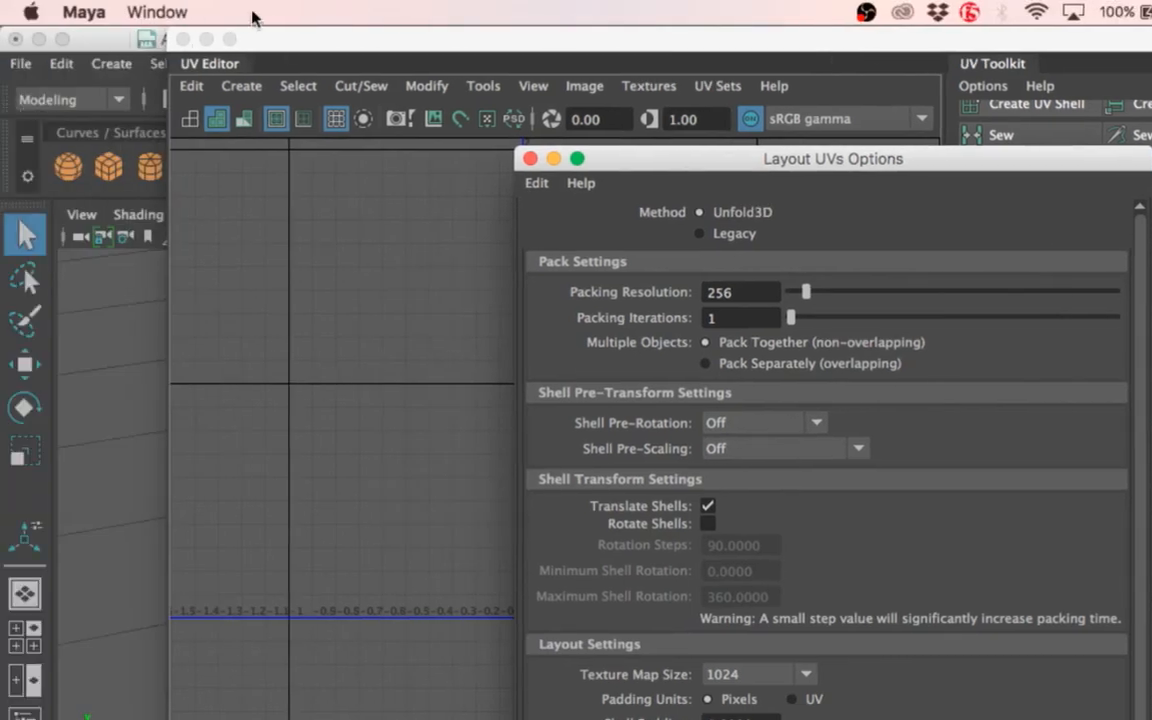
left_click(98, 7)
left_click_drag(276, 38, 211, 494)
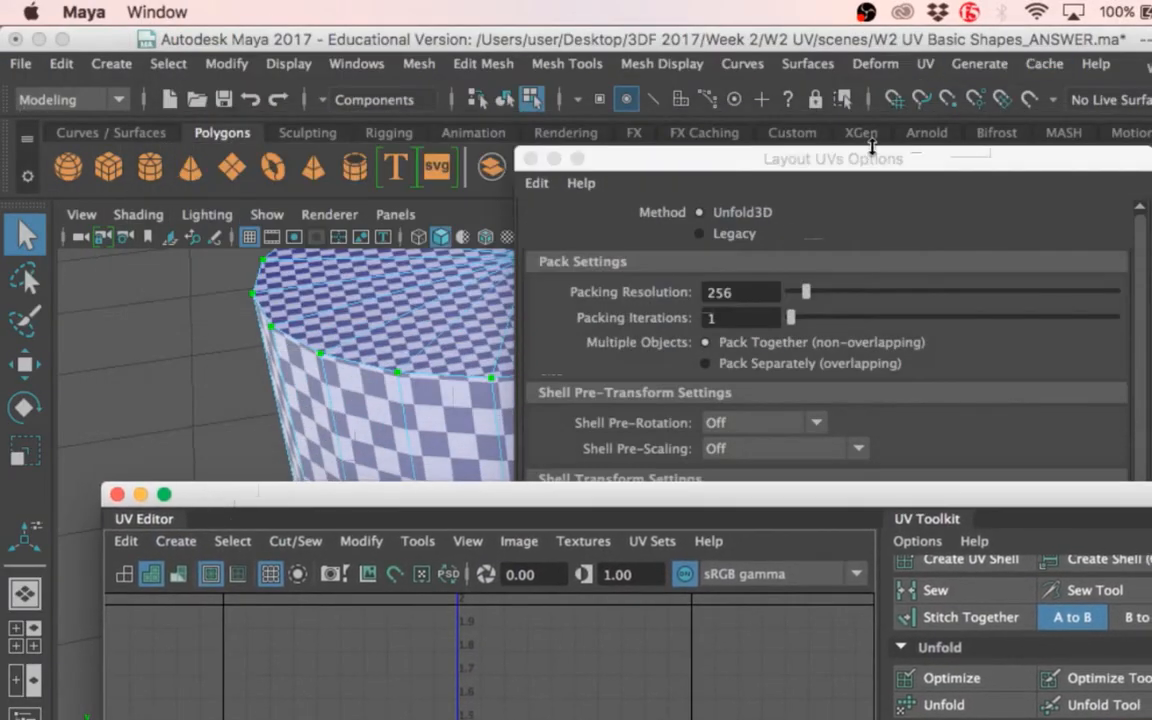
left_click(688, 162)
left_click_drag(688, 162, 617, 172)
left_click(300, 38)
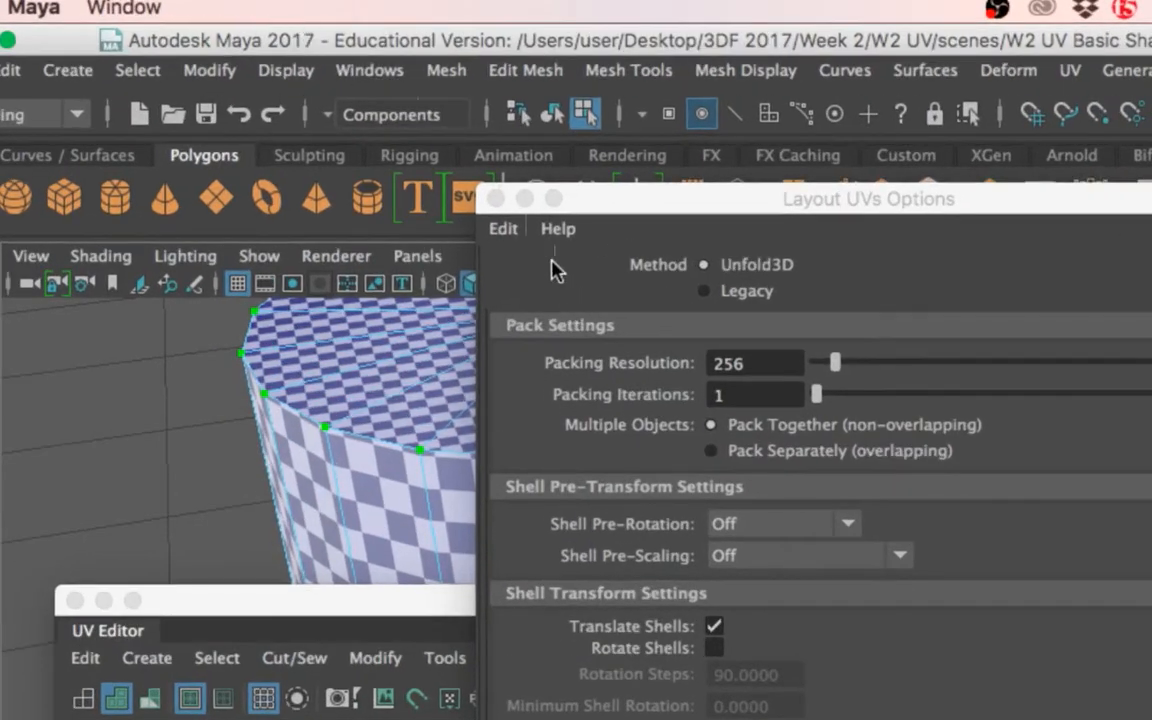
left_click_drag(611, 207, 444, 339)
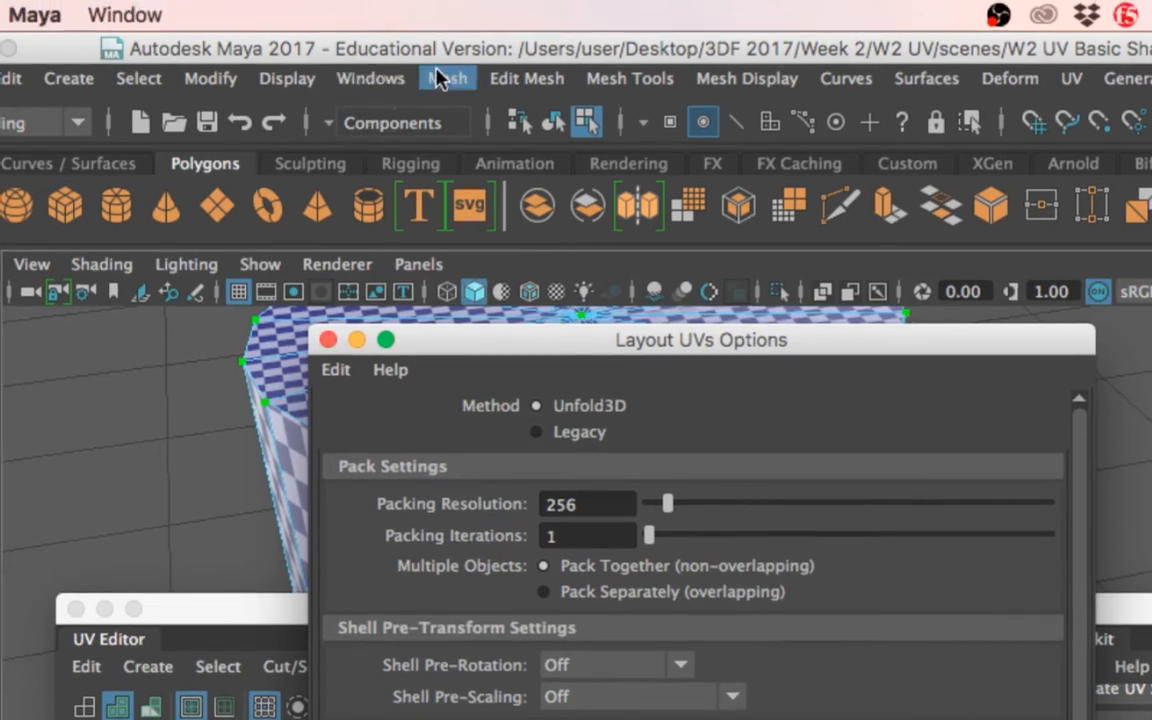
Open the Plug-in Manager, check the Loaded and Auto load settings of Unfold3D.bundle, and close the manager.
left_click(401, 84)
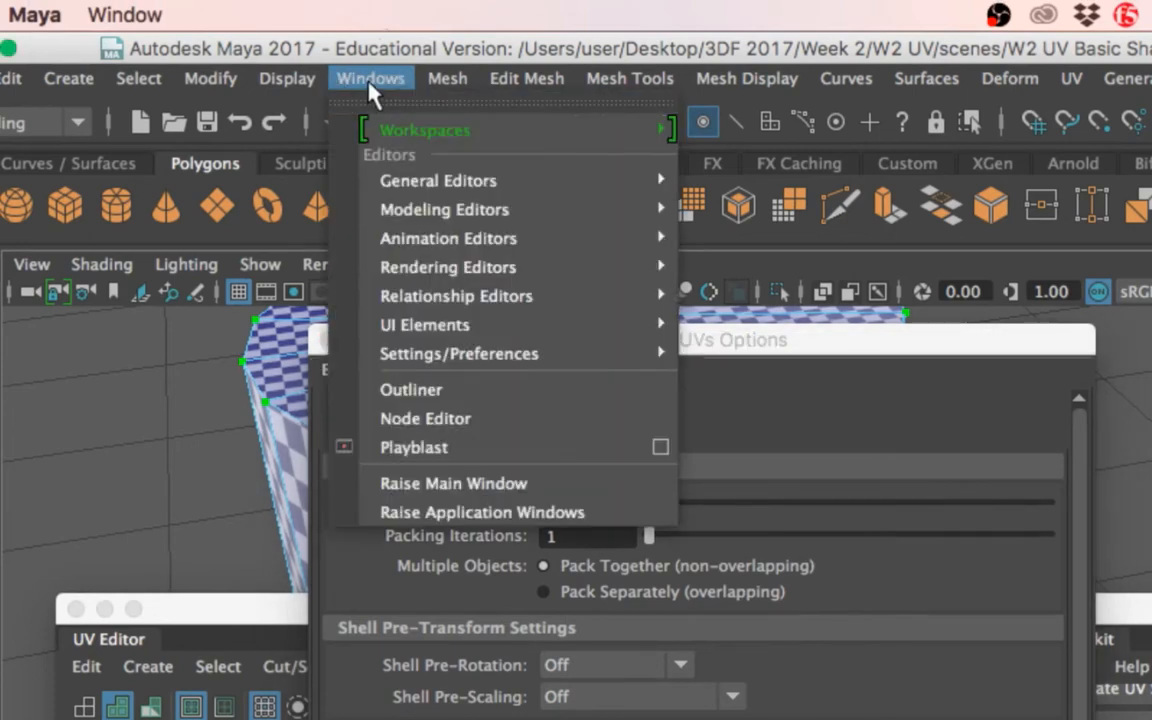
mouse_move(497, 365)
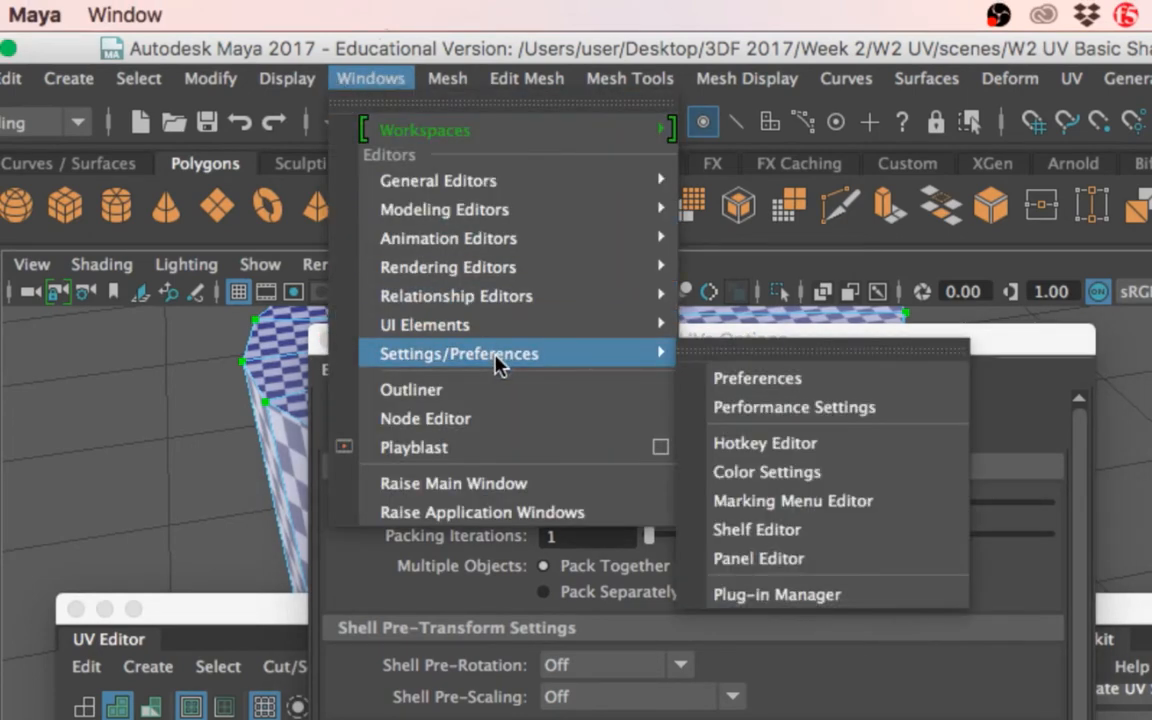
left_click(850, 596)
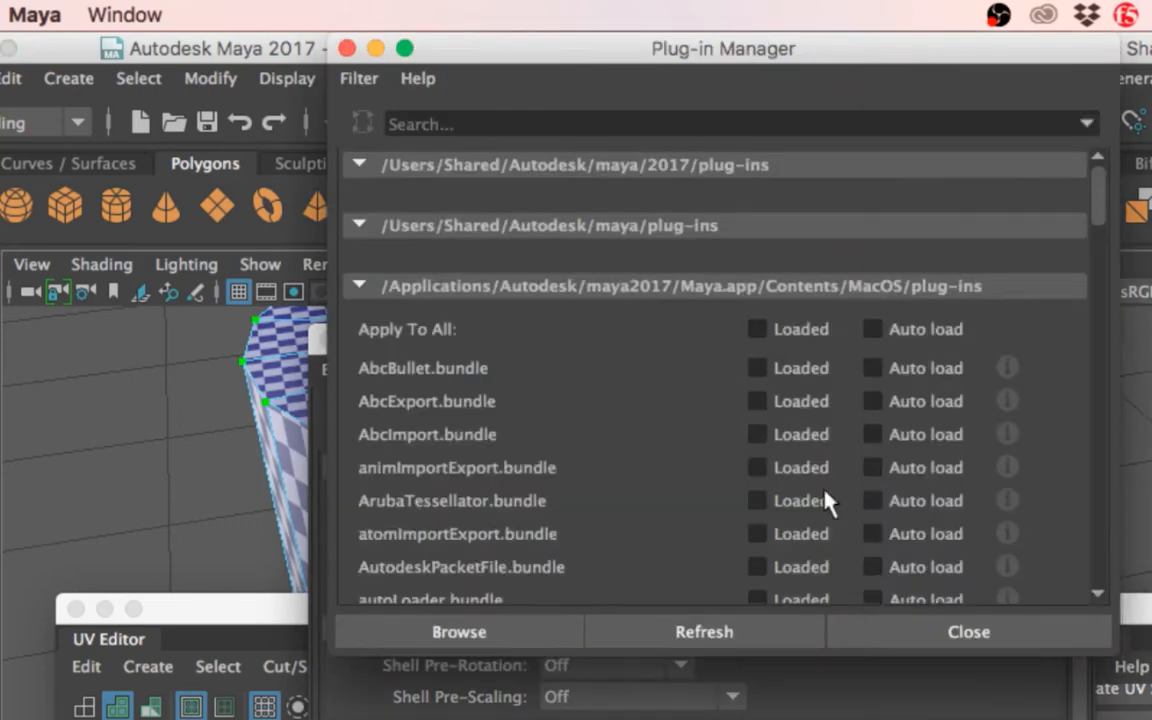
scroll(548, 360, "down", 2)
scroll(548, 360, "up", 2)
scroll(681, 329, "down", 6)
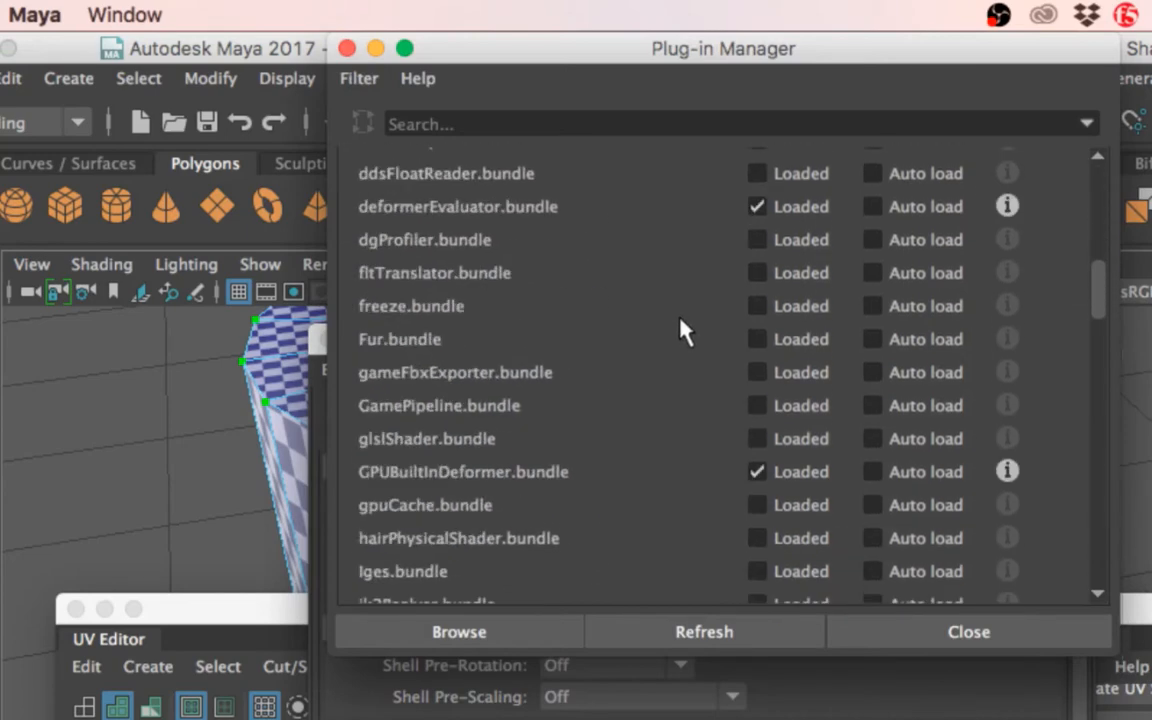
scroll(681, 329, "up", 6)
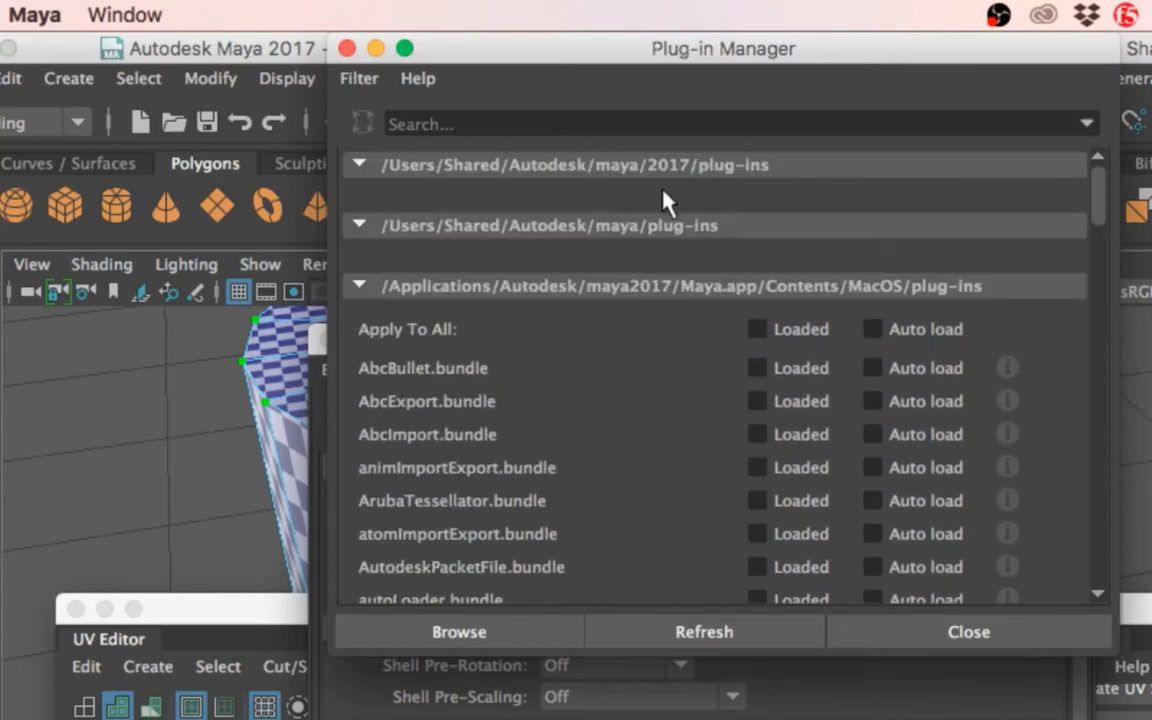
scroll(717, 327, "down", 10)
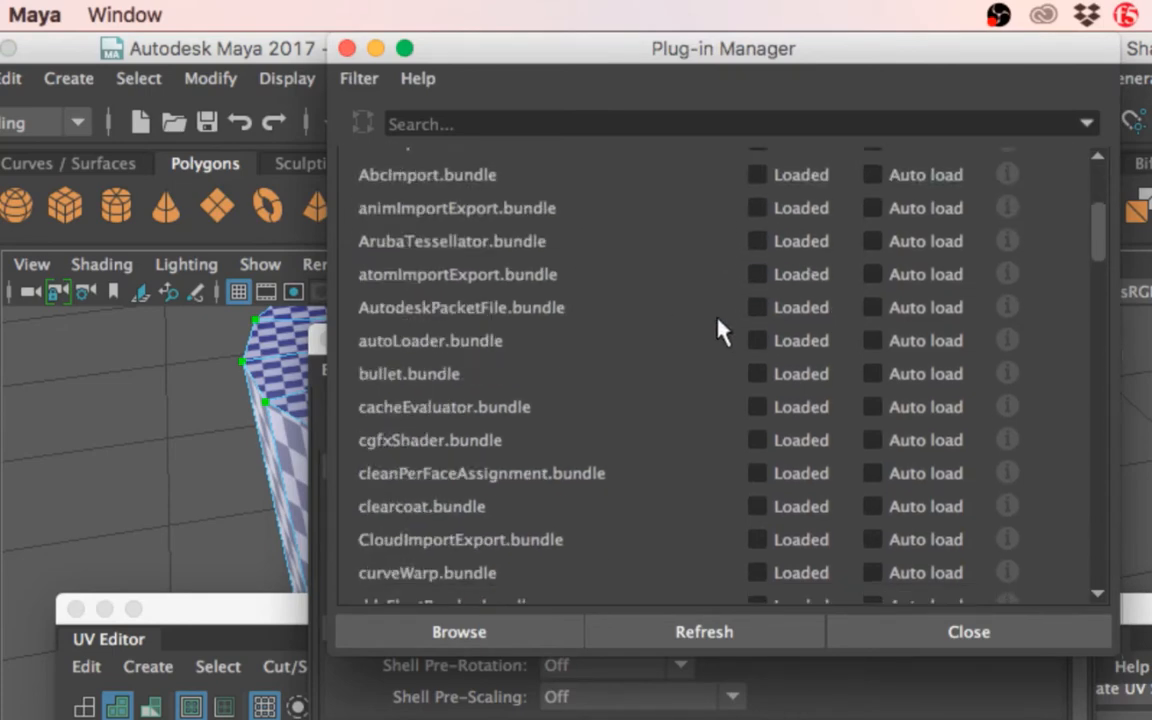
scroll(720, 330, "down", 15)
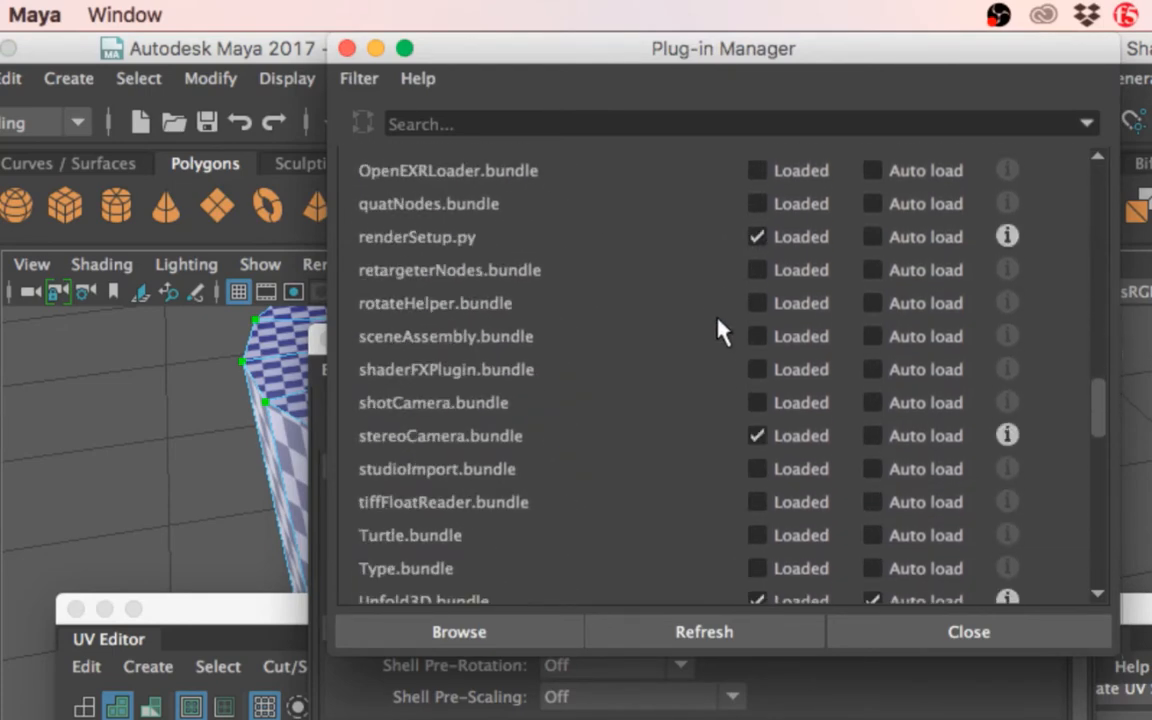
scroll(718, 330, "up", 3)
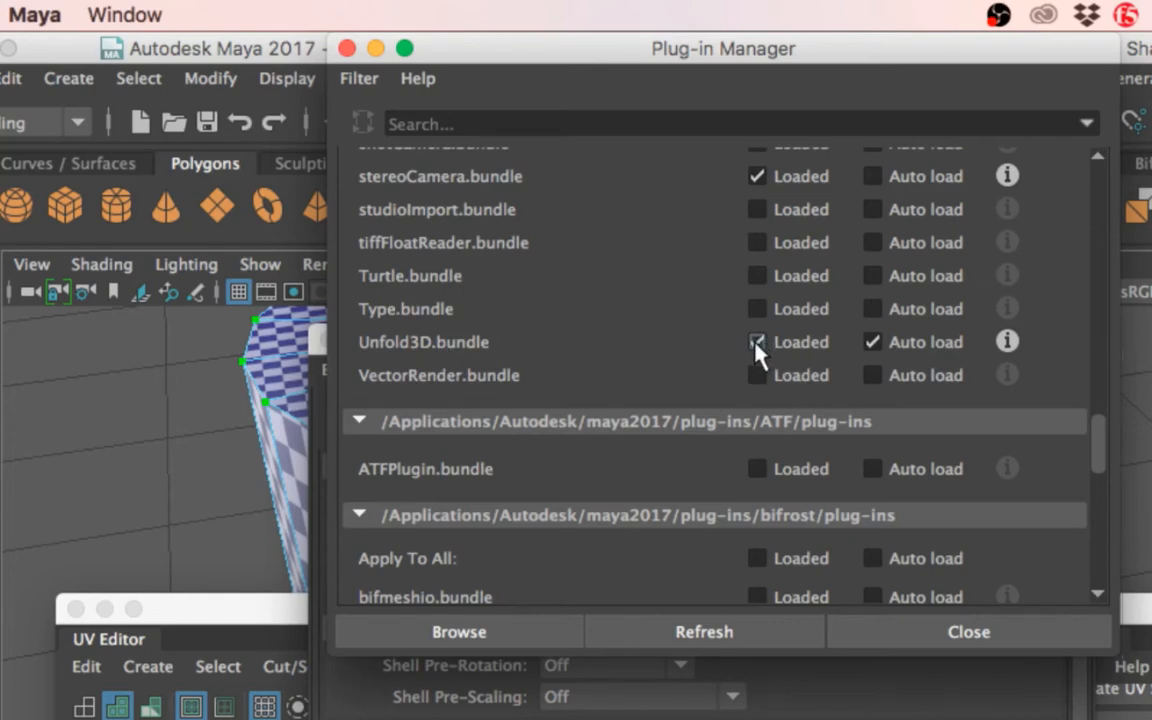
left_click(875, 343)
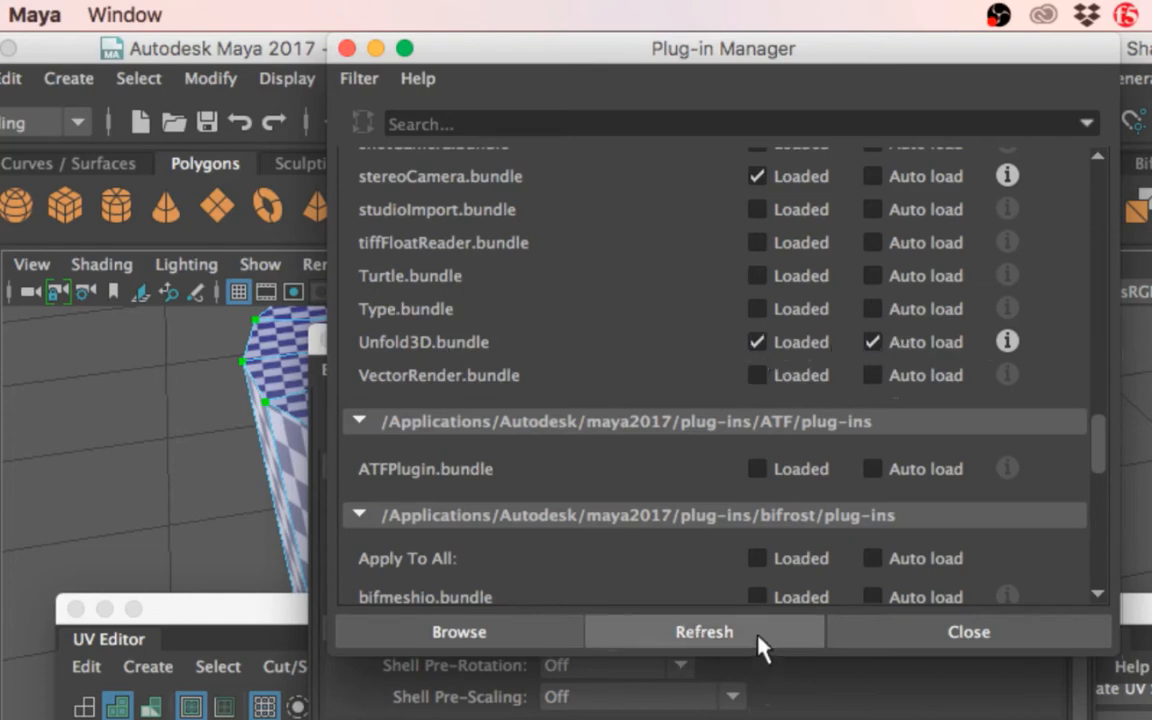
left_click(850, 635)
Set Shell Pre-Scaling to Preserve 3D Ratios and place the layout options beside the UV Editor.
left_click_drag(557, 345, 445, 148)
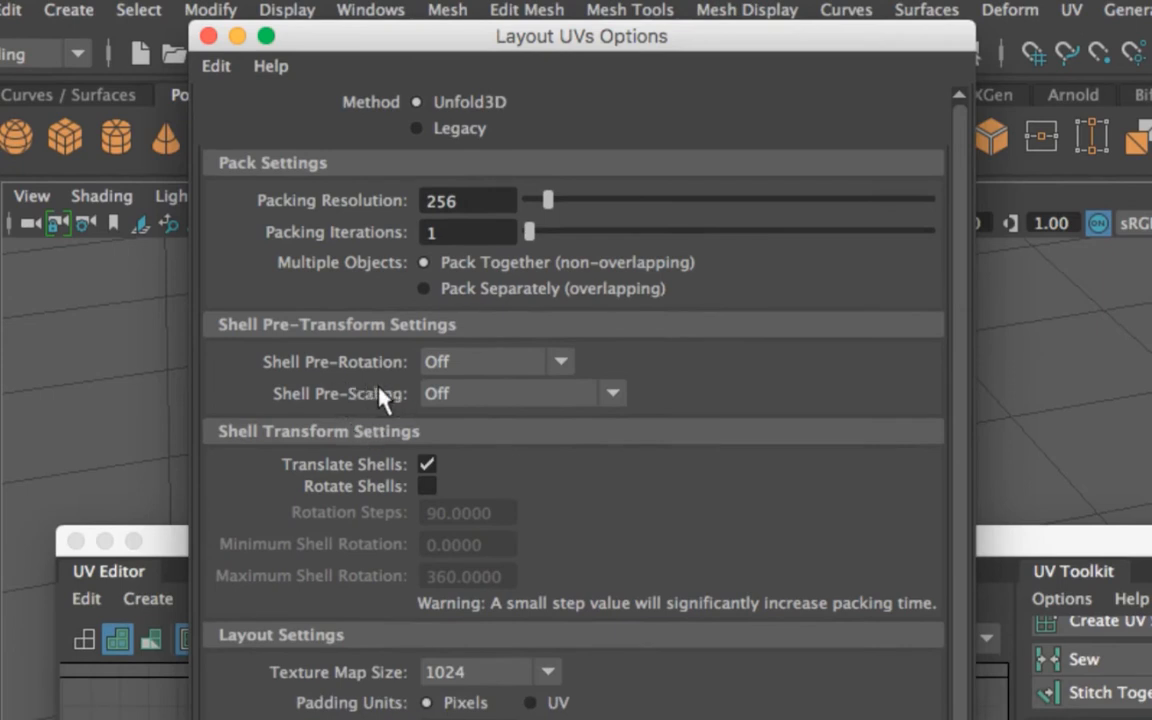
left_click(552, 402)
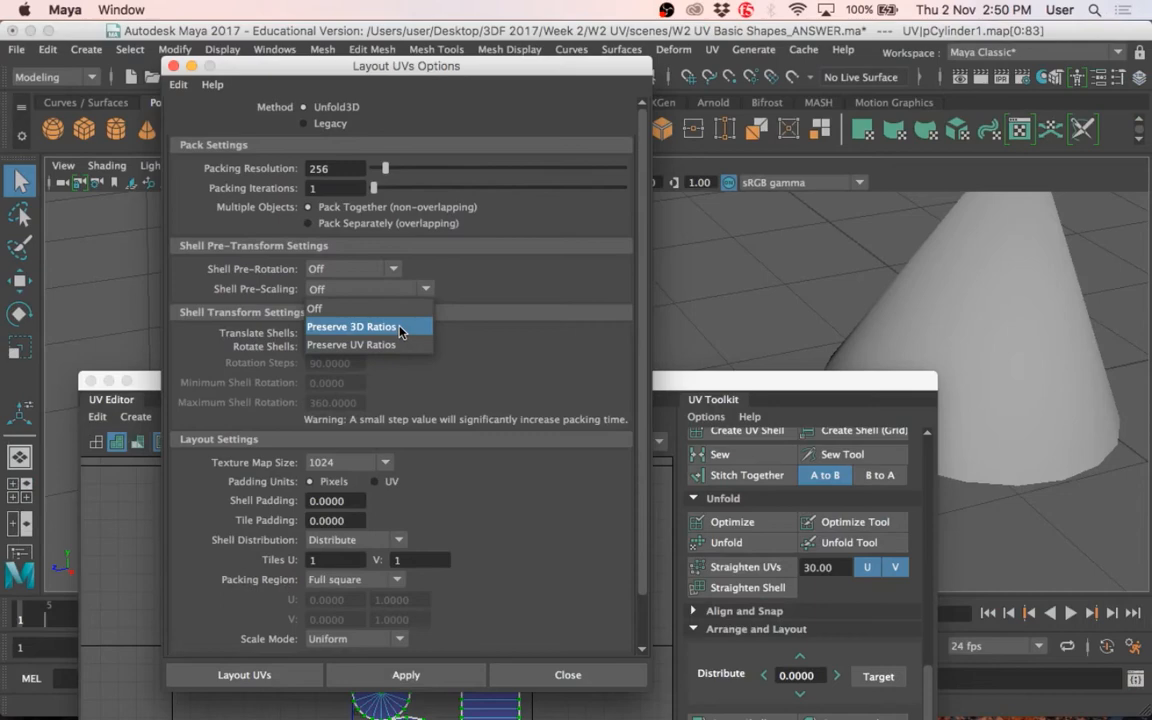
left_click(400, 331)
left_click_drag(390, 69, 862, 58)
left_click_drag(360, 381, 357, 86)
left_click(1000, 600)
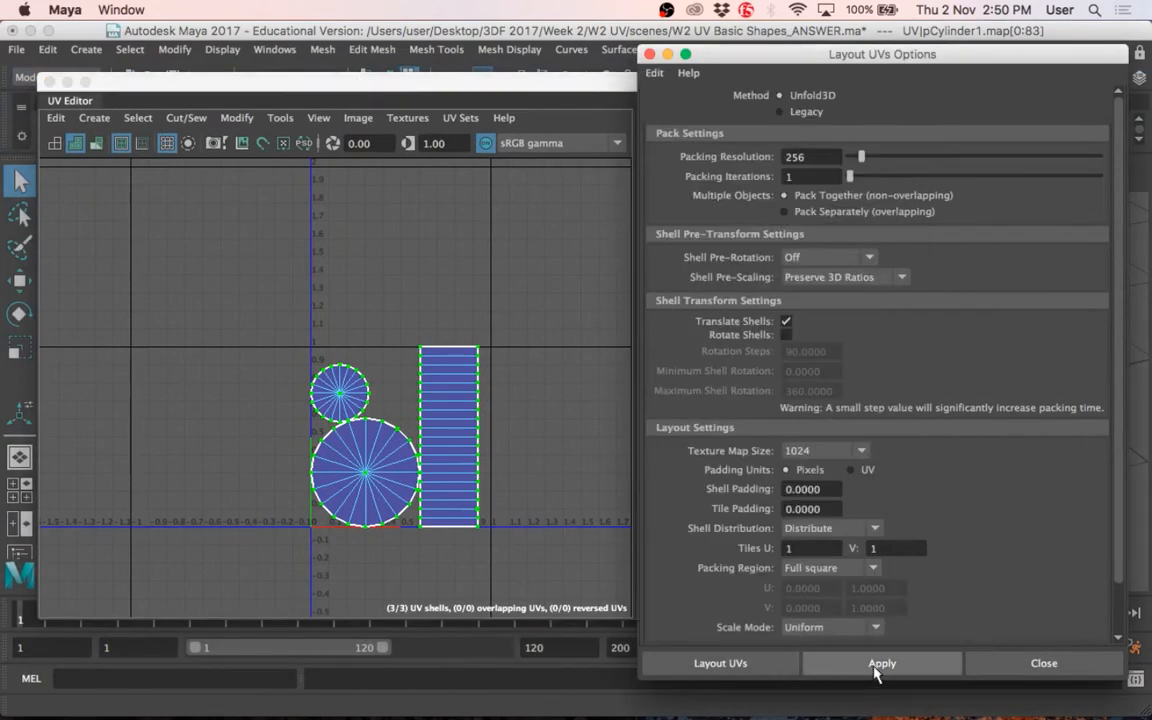
Apply the layout to the cylinder's three shells twice, undoing it each time to compare the arrangements.
left_click(875, 665)
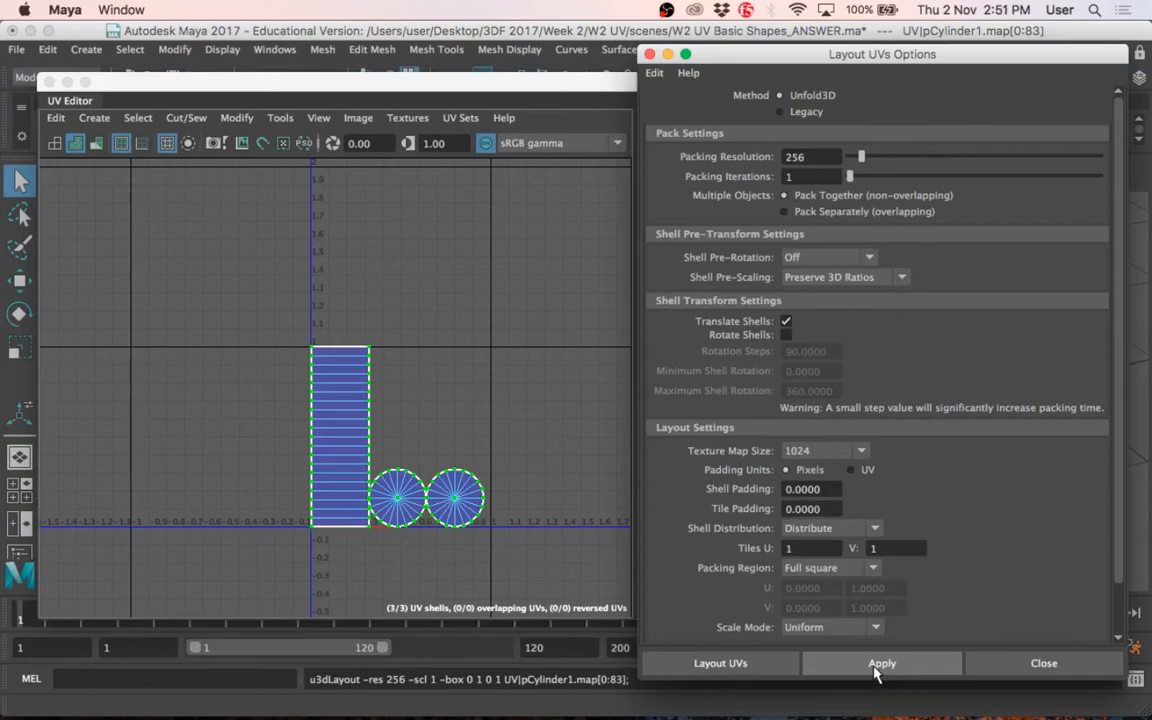
key("z")
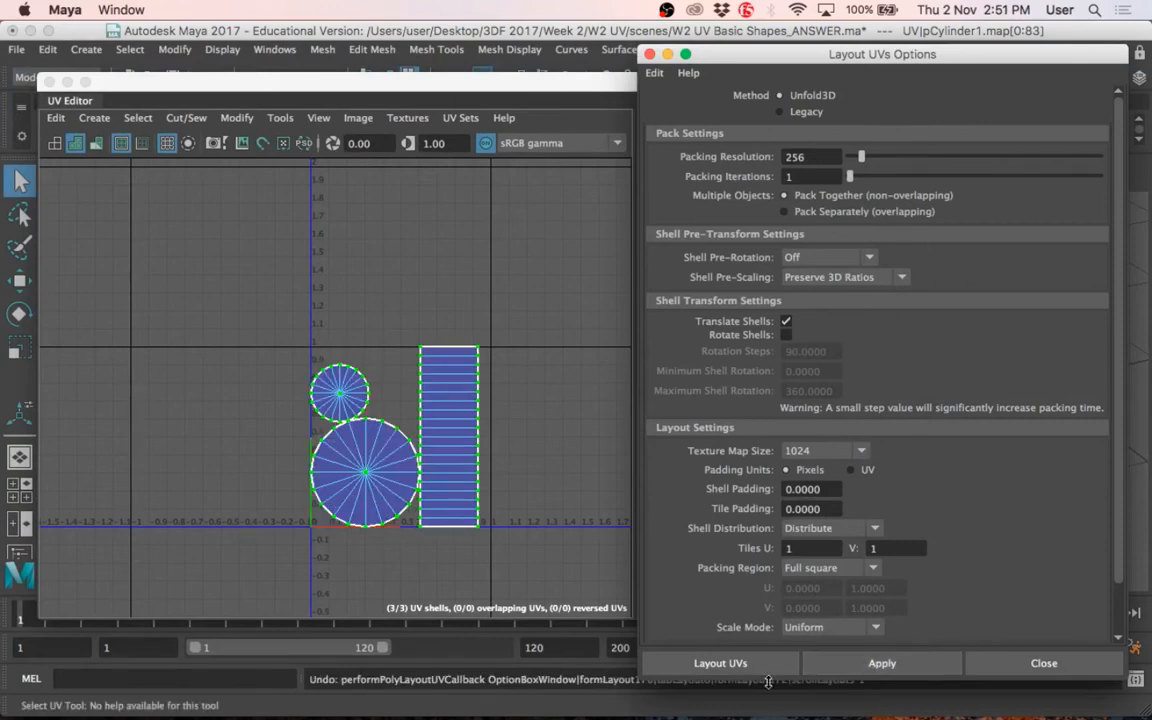
left_click(868, 665)
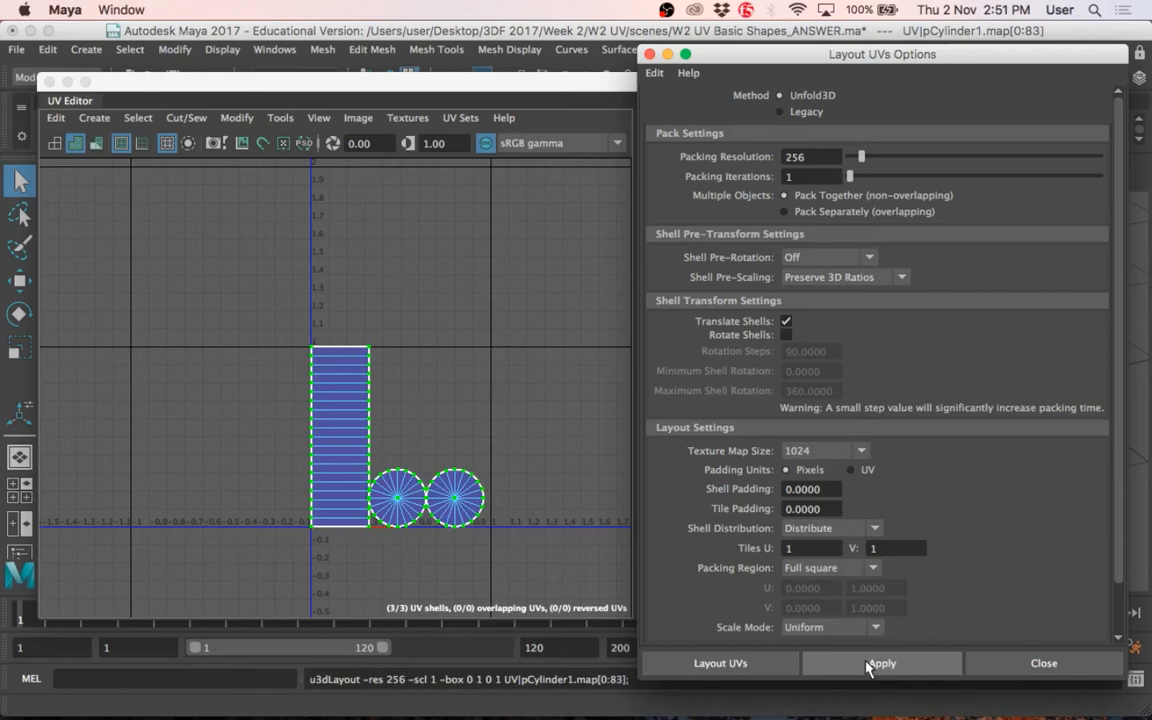
key("z")
Select only the larger cap shell and scale it up uniformly to about 3.5 times its size.
left_click(110, 244)
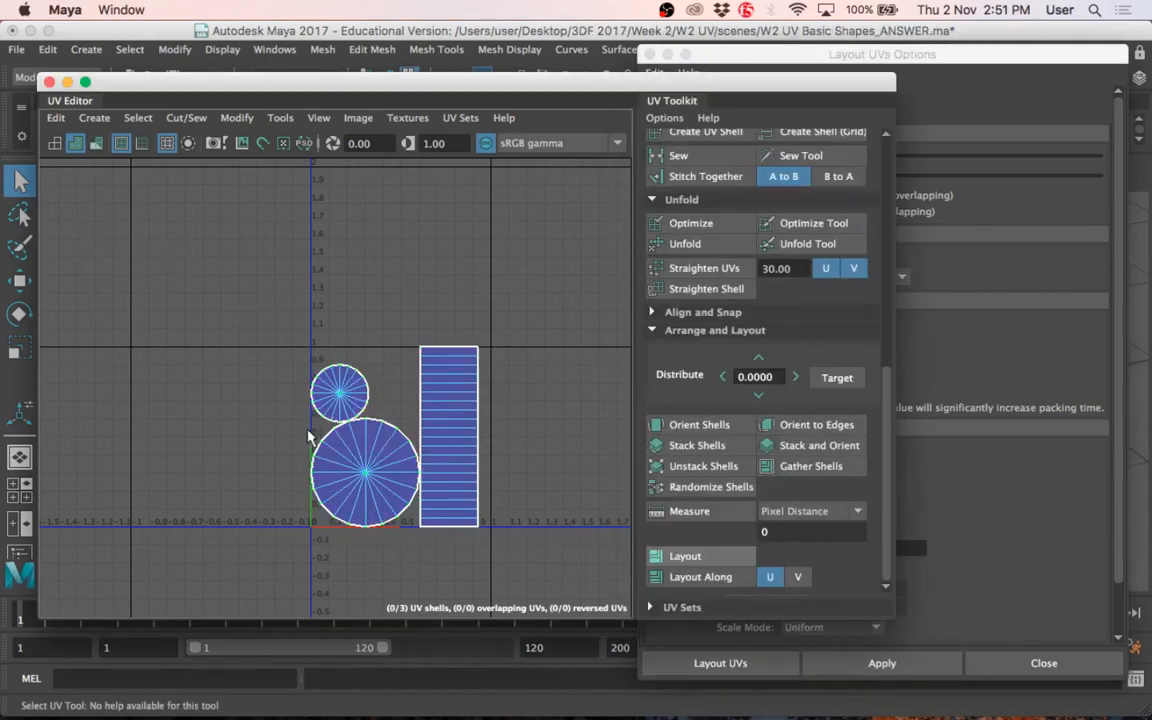
left_click(366, 470)
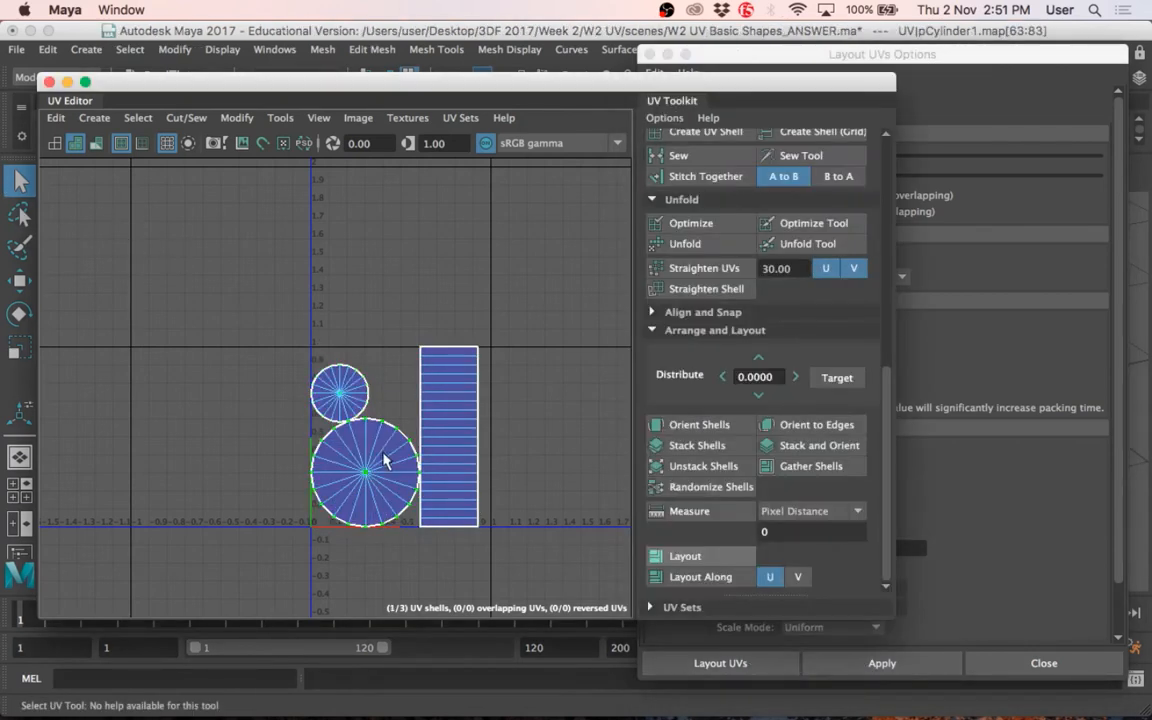
key("r")
left_click_drag(366, 474, 470, 380)
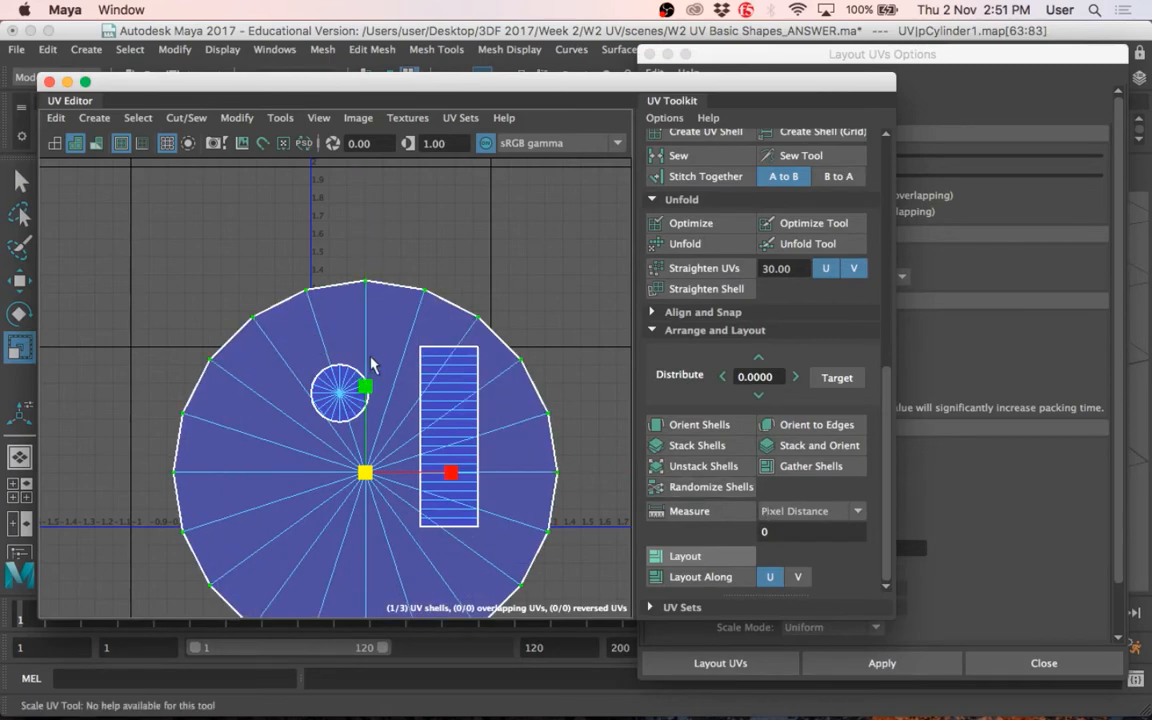
Select all three shells of the cylinder and lay them out with Preserve 3D Ratios.
scroll(240, 367, "down", 1)
scroll(240, 367, "down", 2)
left_click_drag(68, 210, 484, 544)
left_click(1085, 535)
left_click(882, 663)
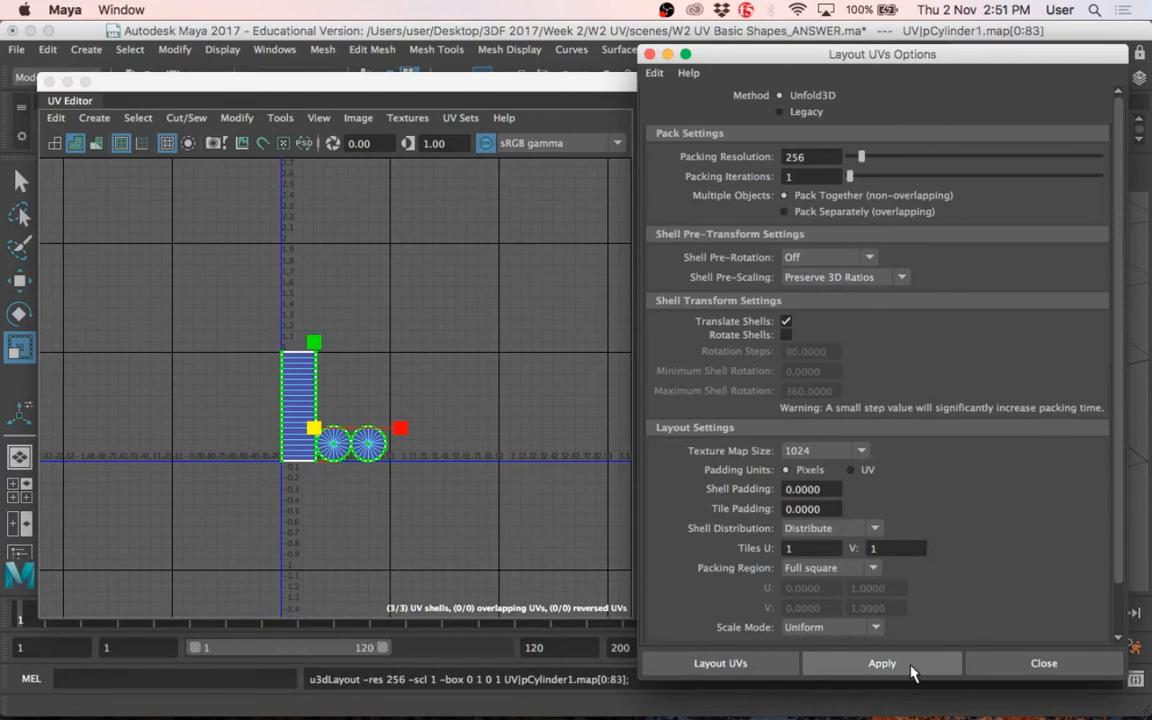
Uncover the 3D view and inspect the checker squares on the cylinder's cap and side.
left_click(429, 91)
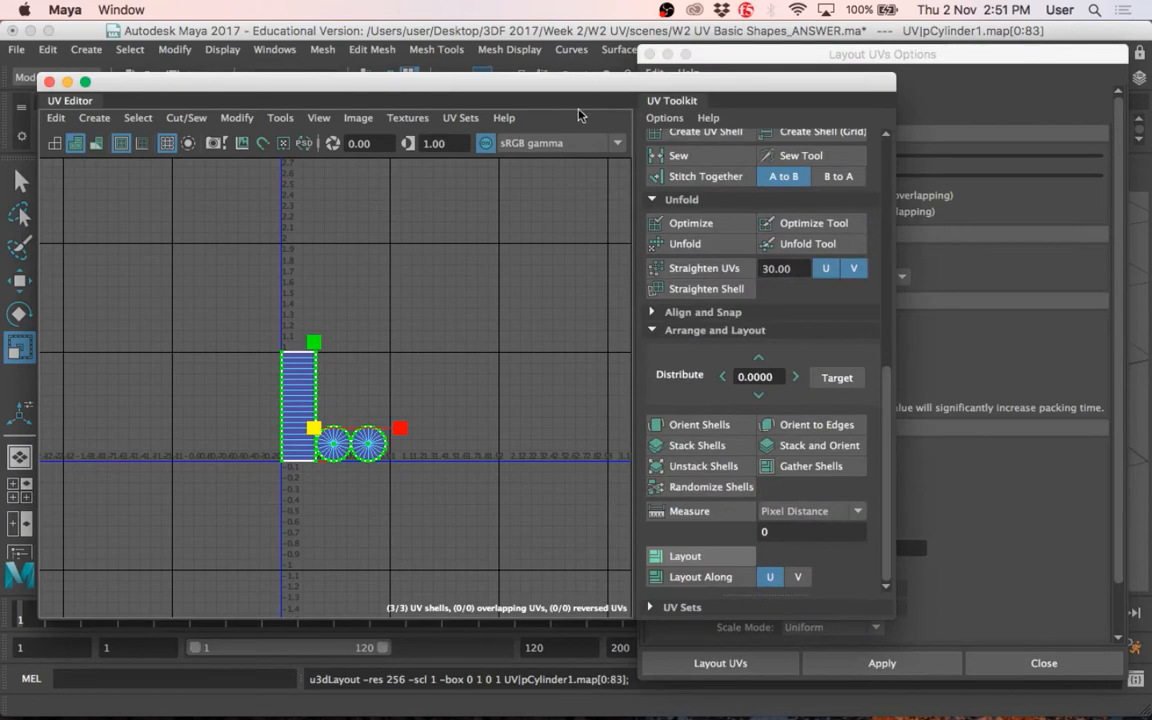
left_click_drag(490, 82, 1005, 182)
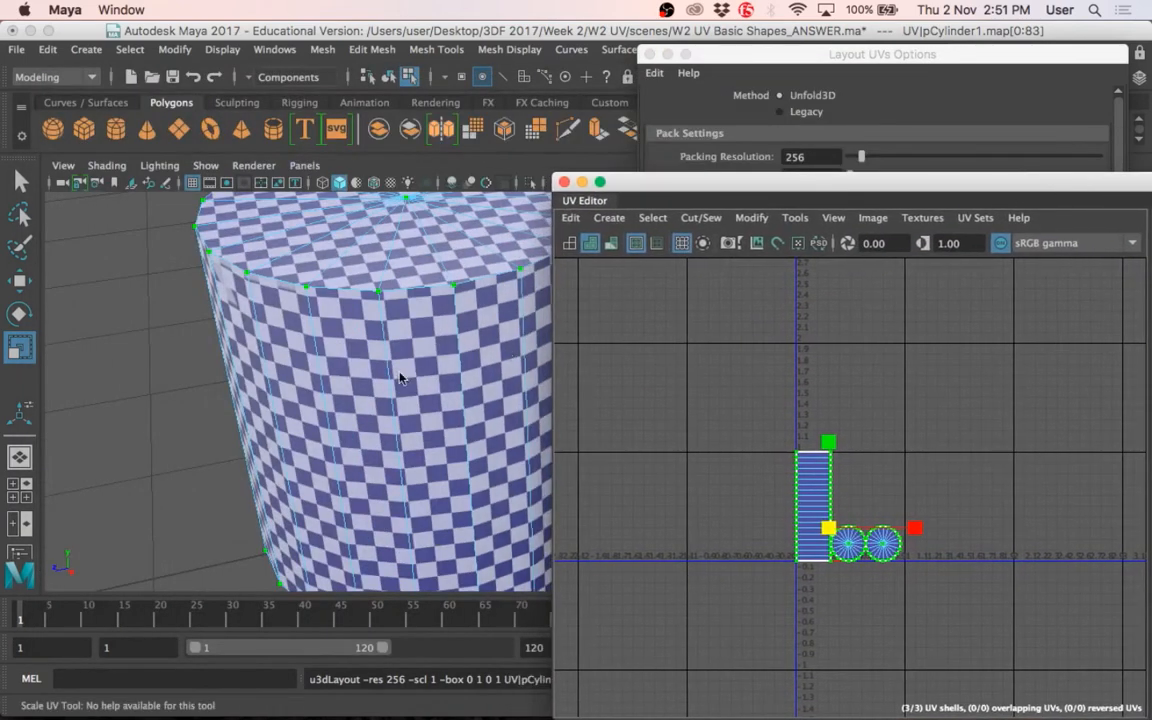
left_click_drag(399, 377, 324, 417, "alt")
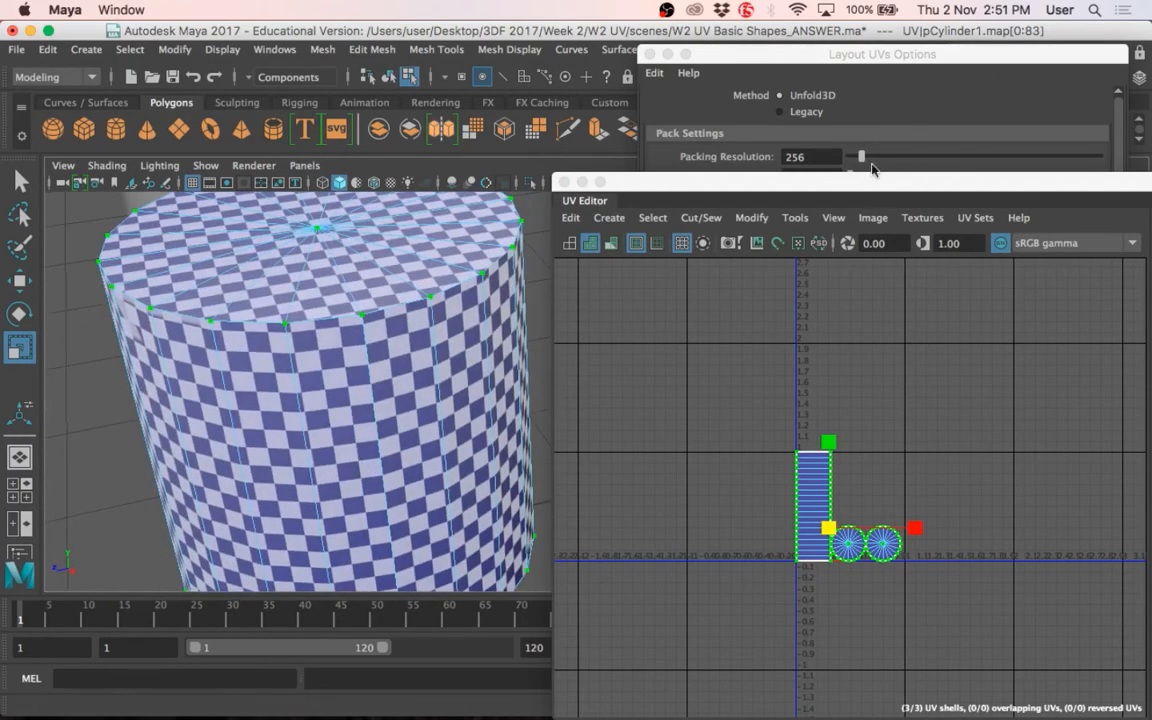
Place the UV Editor beside the layout options again and frame the shells in the 0 to 1 tile up close.
left_click_drag(872, 182, 371, 101)
left_click(1047, 519)
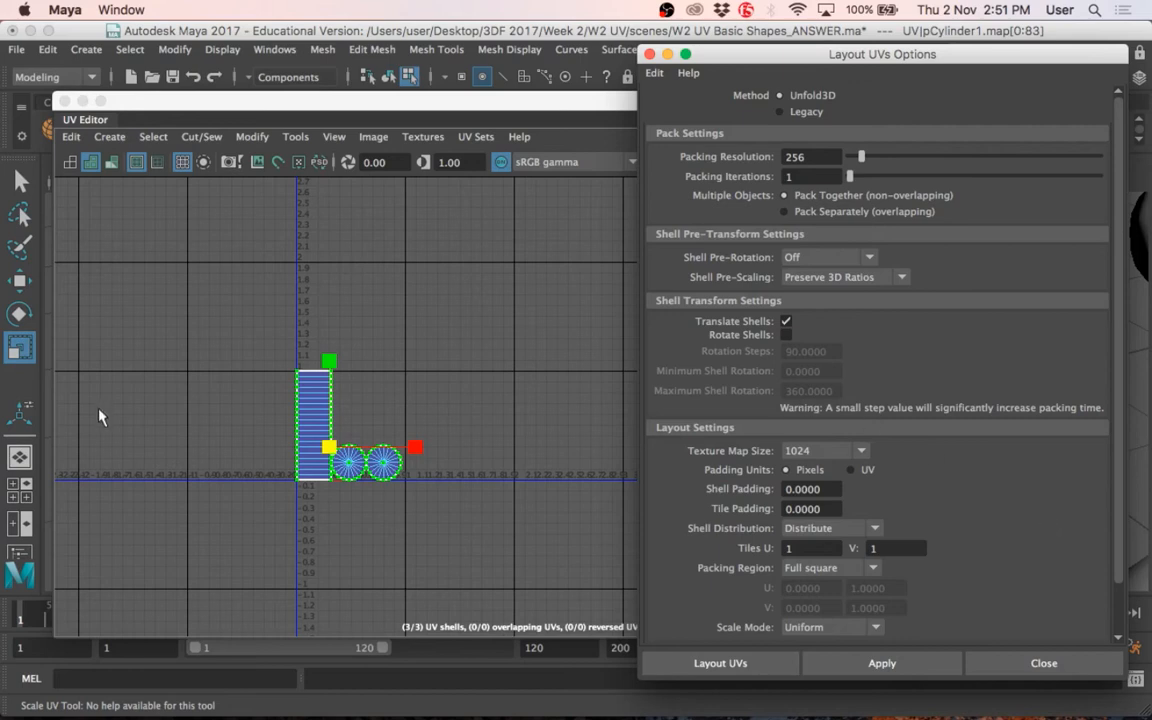
scroll(98, 410, "up", 5)
scroll(251, 462, "down", 3)
left_click(314, 401)
middle_click_drag(446, 413, 267, 380, "alt")
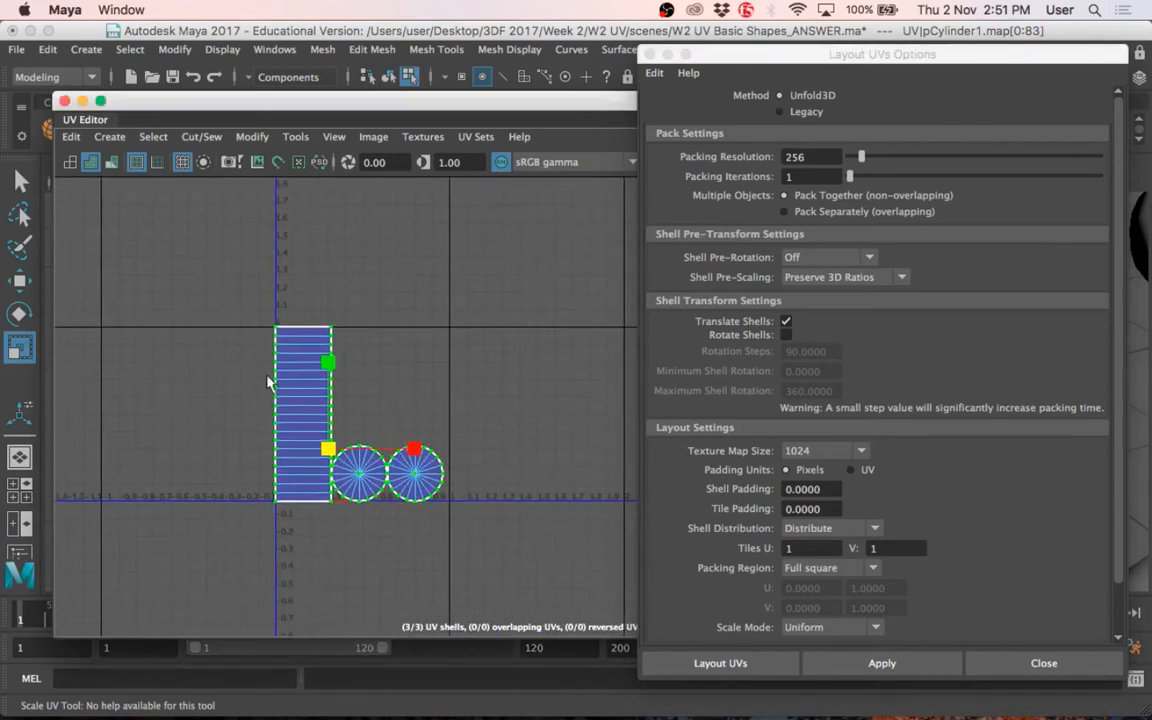
Examine how tightly the cylinder's side and cap shells sit against each other and the 0 to 1 tile border.
scroll(315, 385, "up", 2)
middle_click_drag(394, 422, 408, 393, "alt")
key("q")
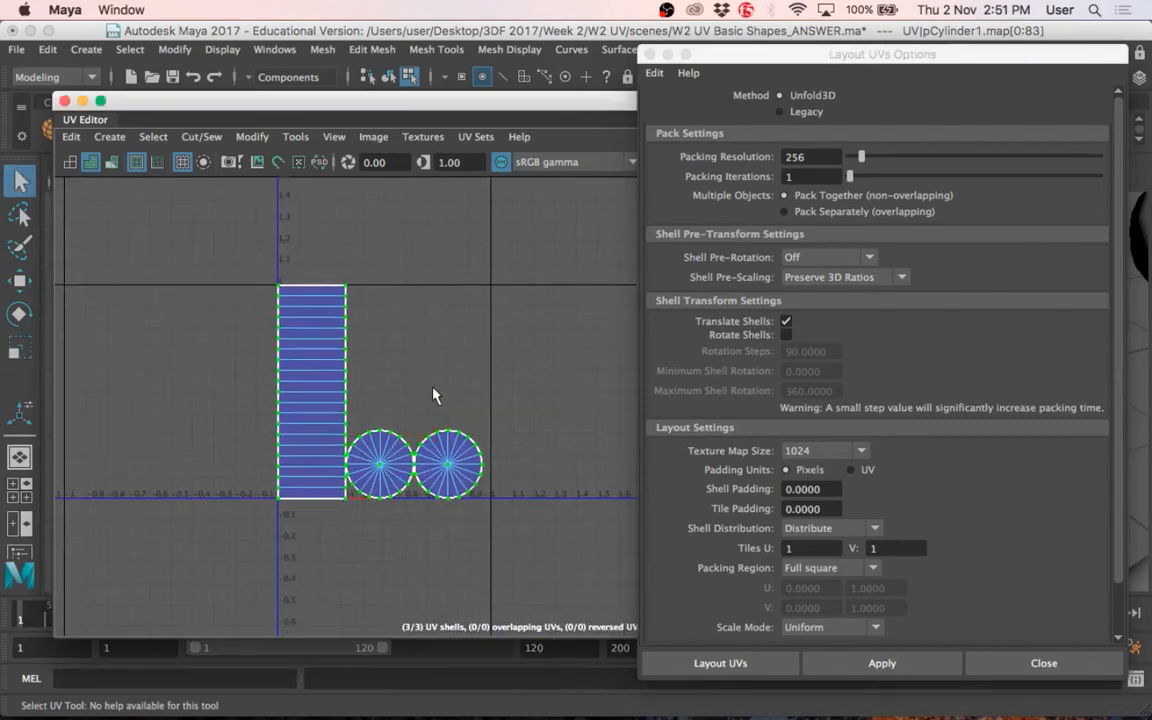
scroll(383, 394, "up", 6)
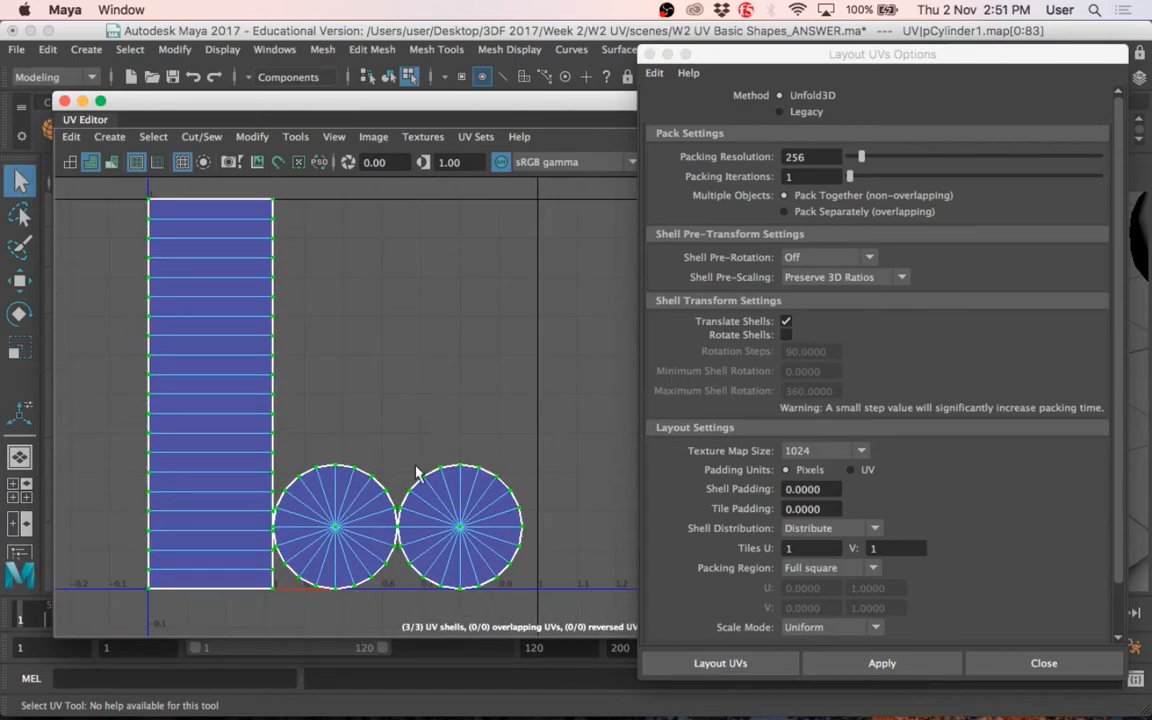
scroll(344, 396, "up", 5)
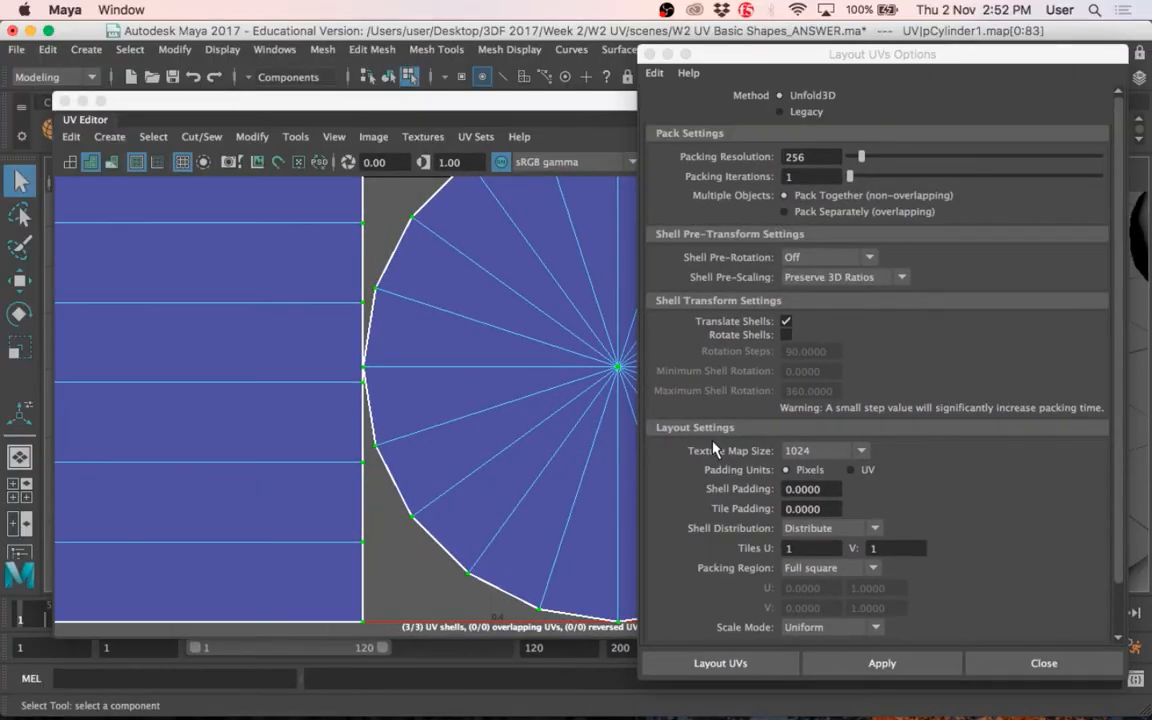
scroll(278, 380, "down", 10)
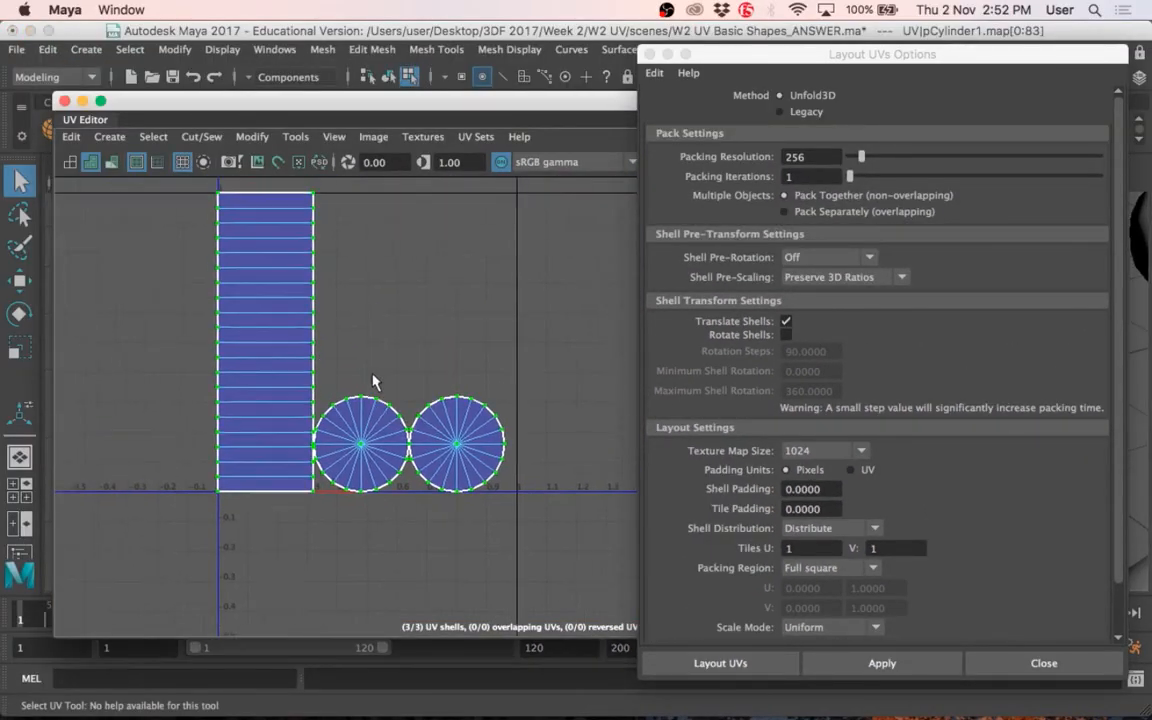
middle_click_drag(373, 378, 389, 435, "alt")
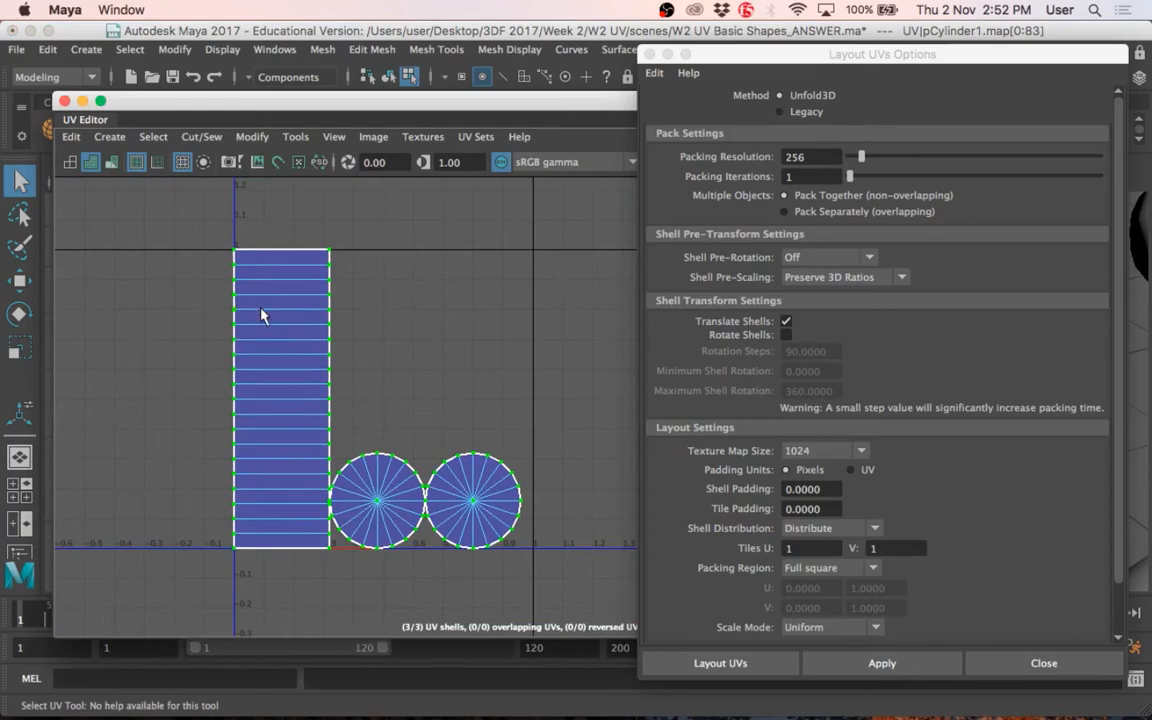
left_click_drag(959, 54, 697, 650)
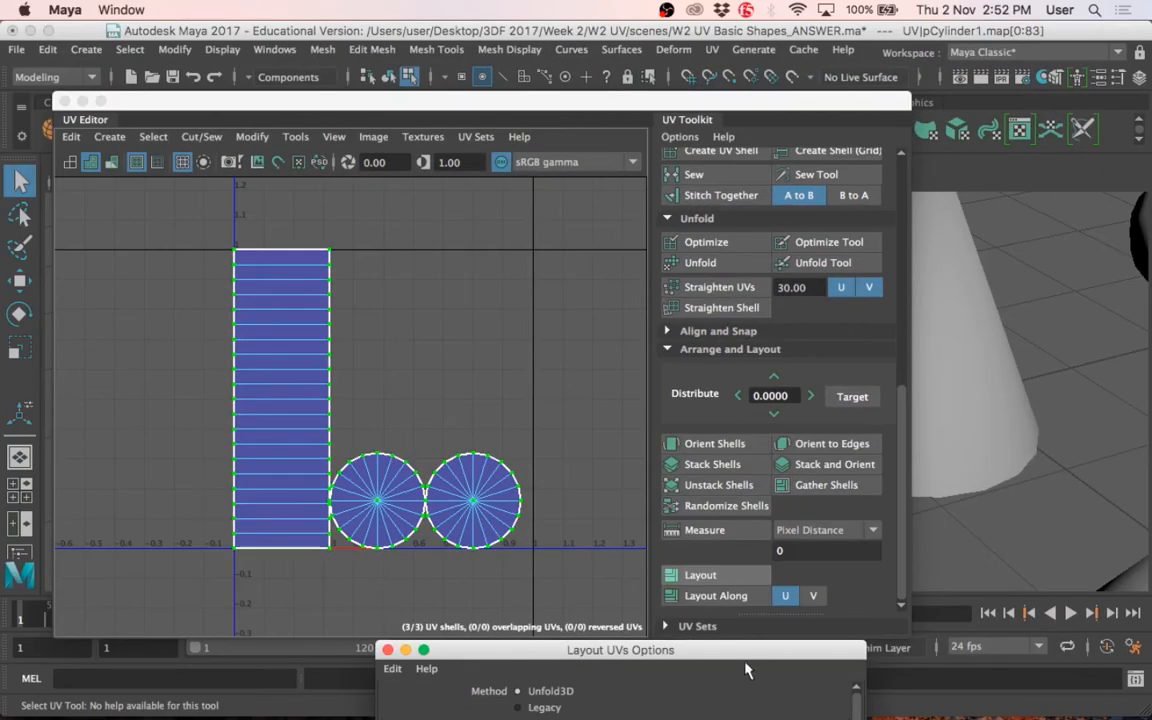
left_click_drag(629, 656, 753, 36)
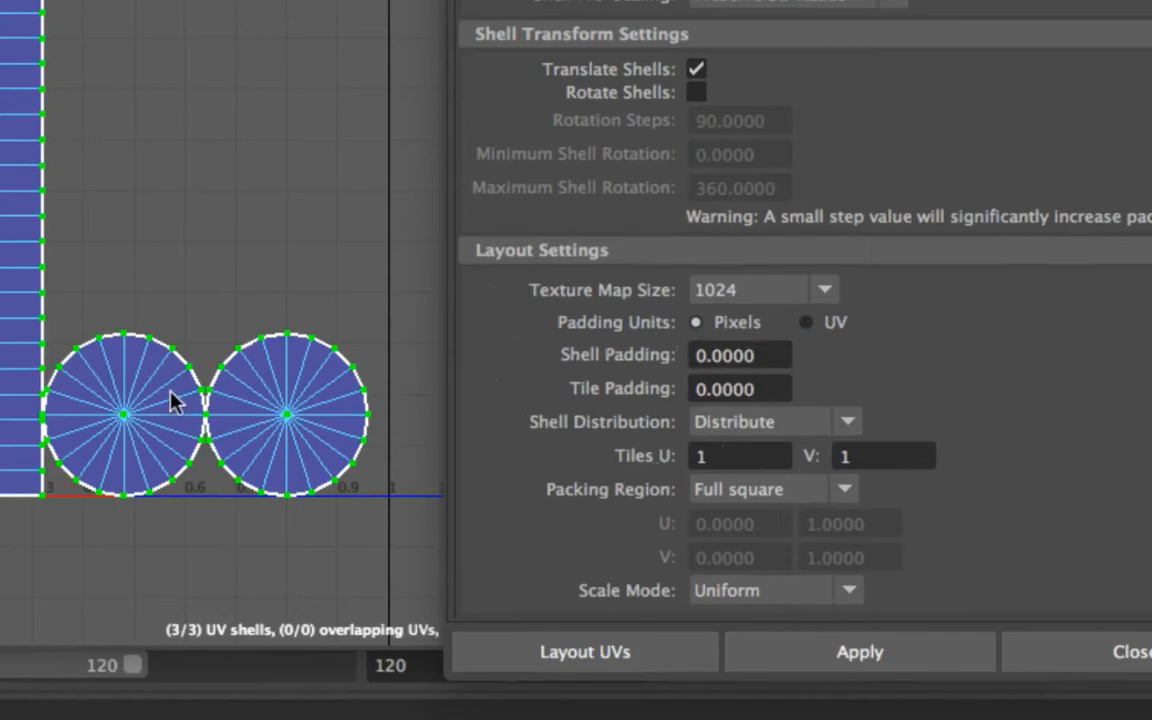
Lay out the cylinder's shells with a texture map size of 1024 and a shell padding of 10 pixels.
left_click(754, 302)
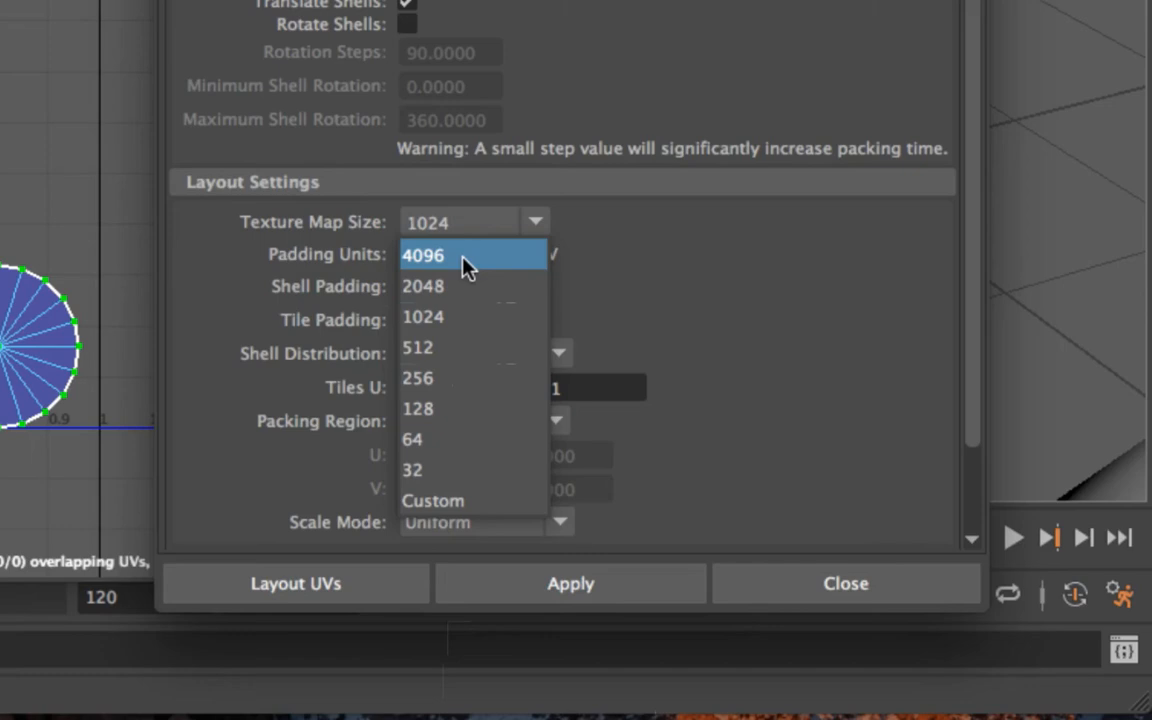
left_click(463, 316)
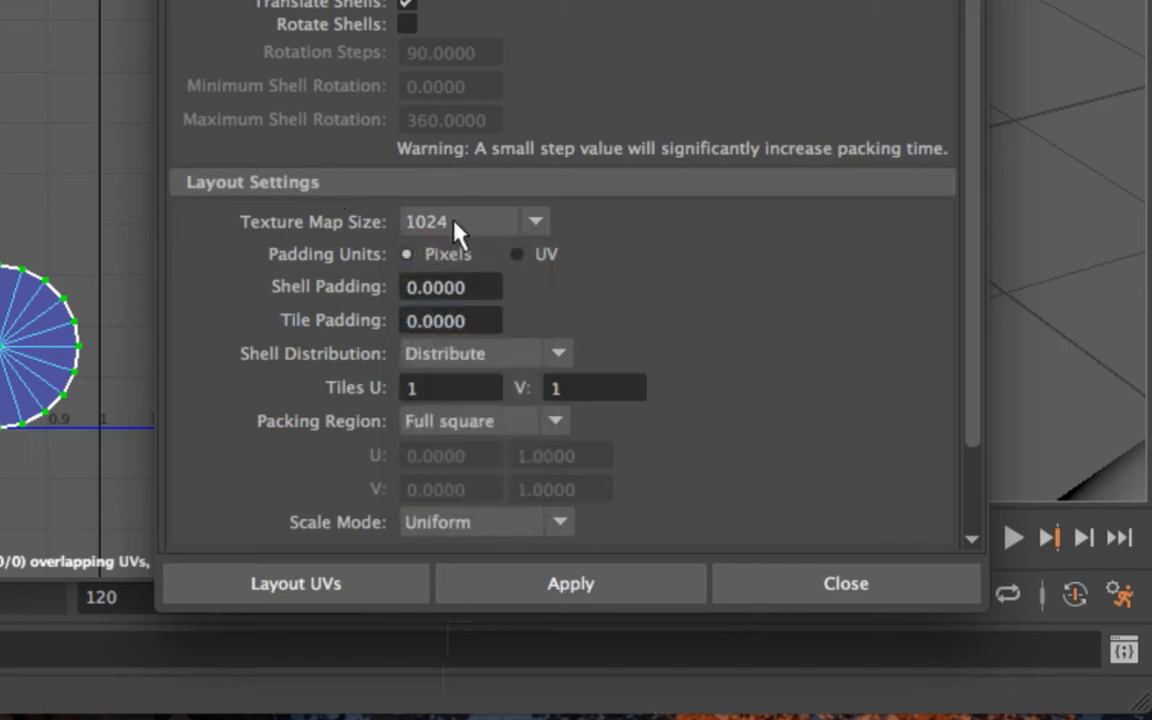
double_click(452, 287)
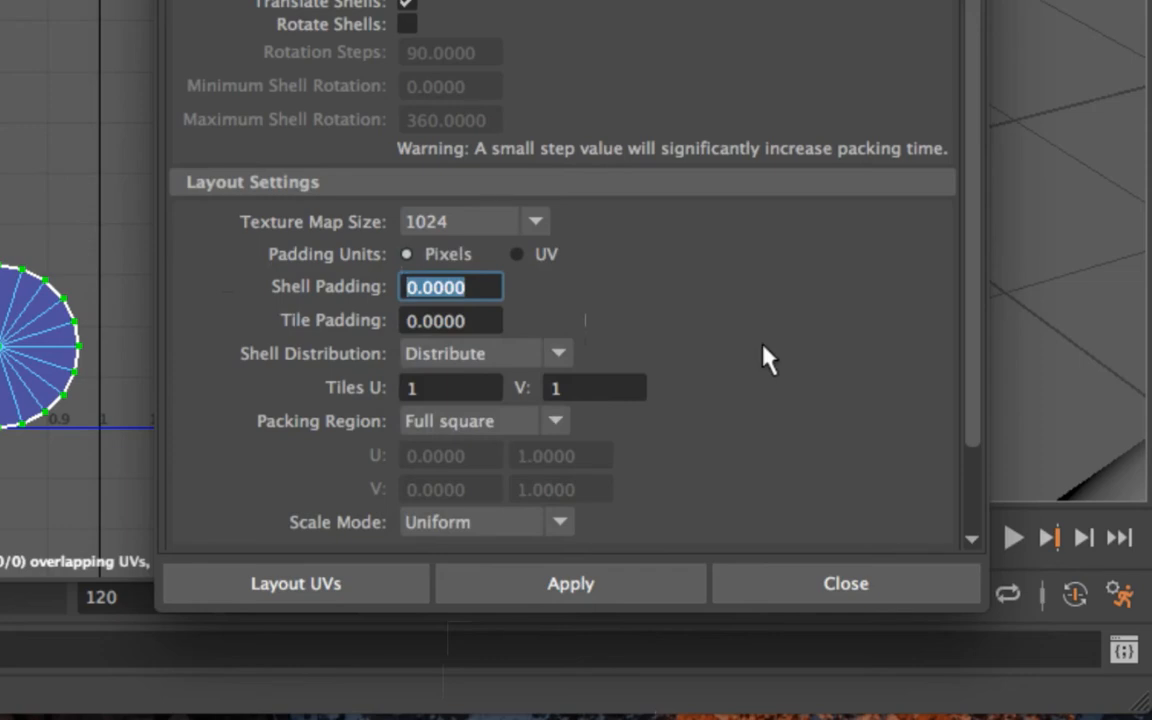
type("10")
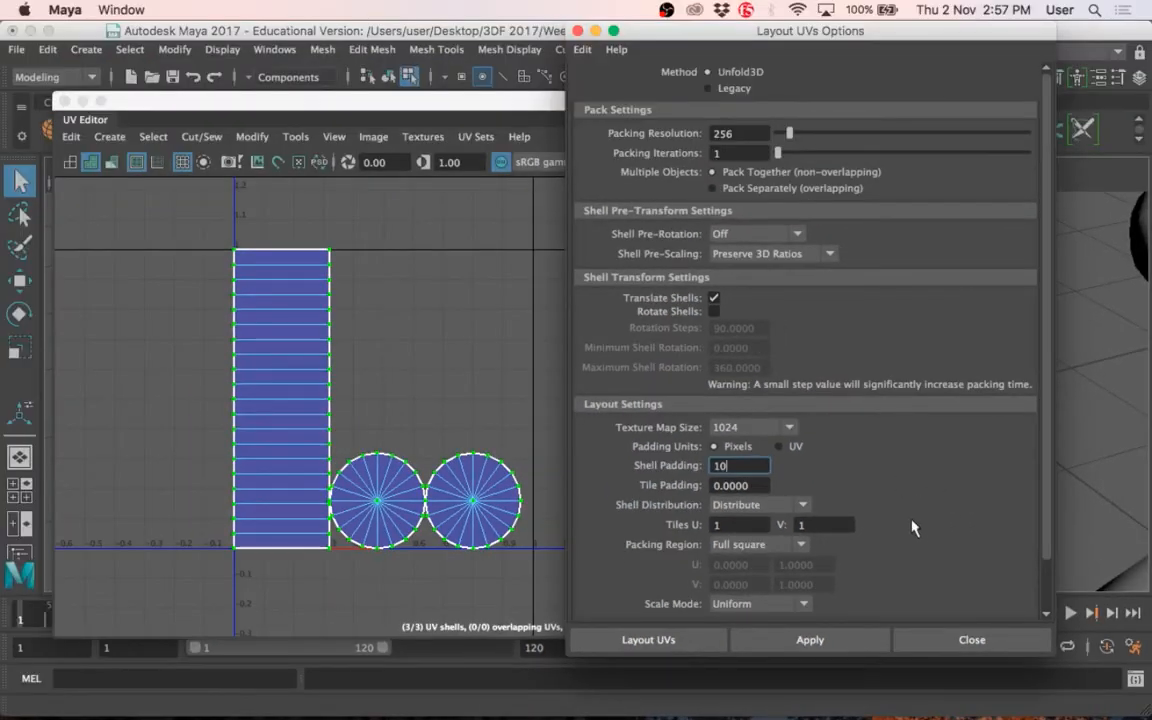
left_click(842, 642)
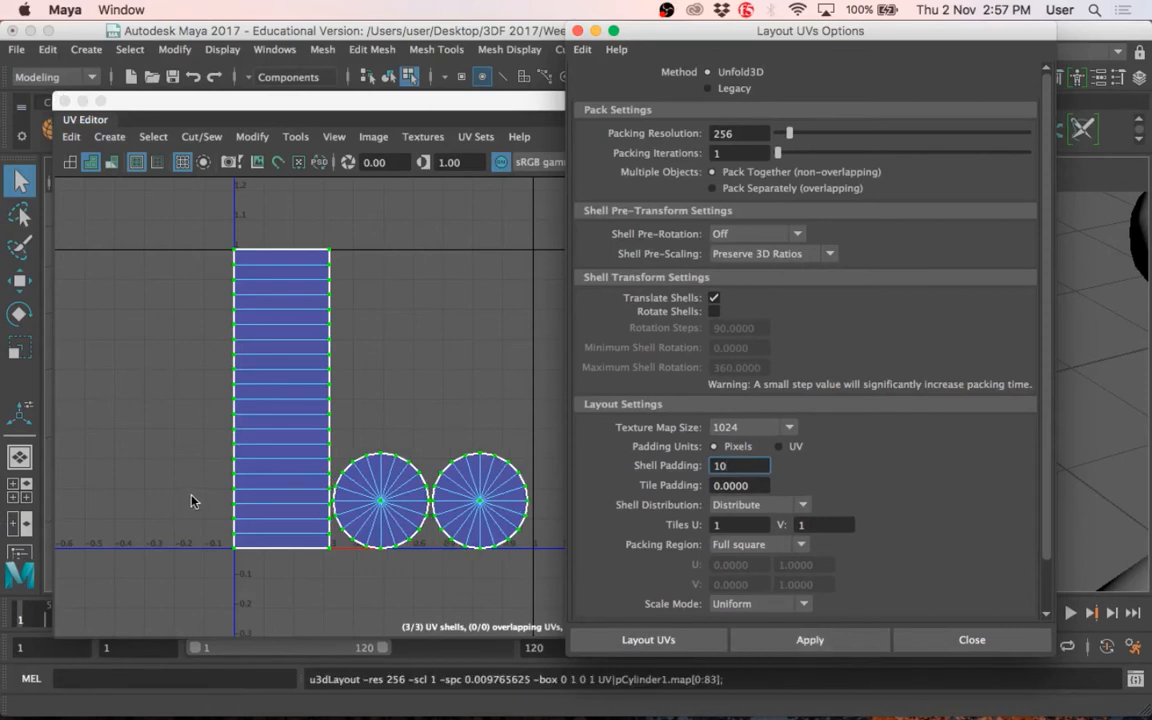
Increase the shell padding to 25 pixels and lay out the cylinder's shells again.
double_click(718, 466)
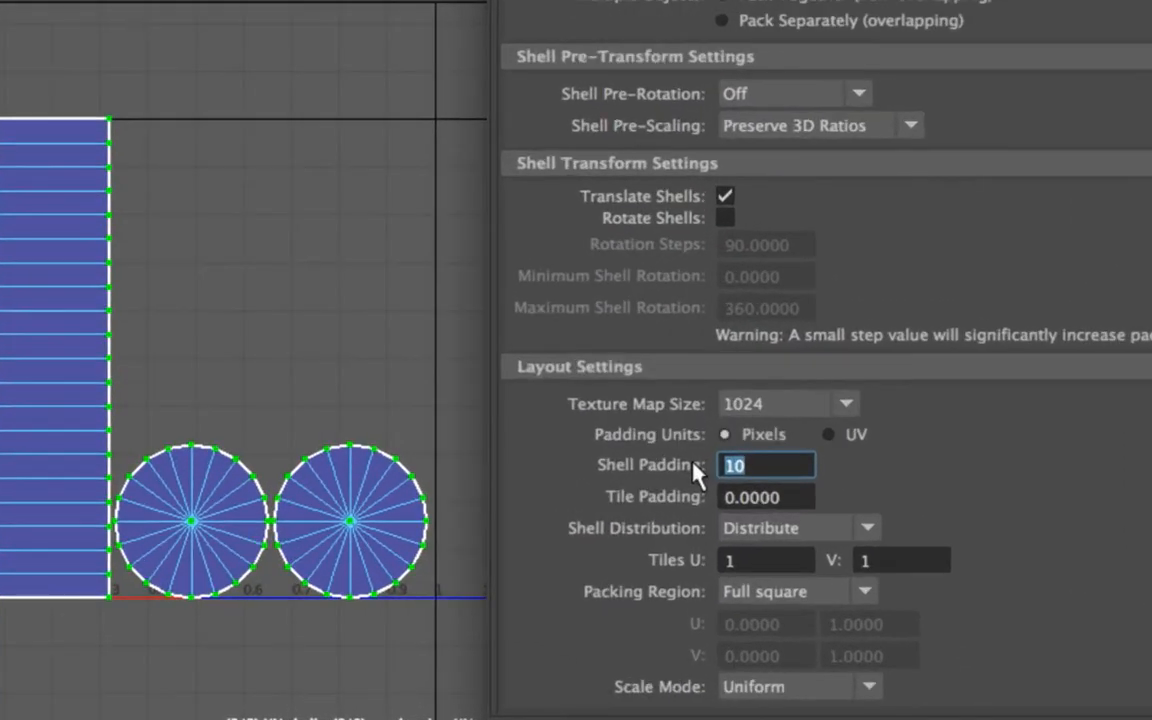
type("25")
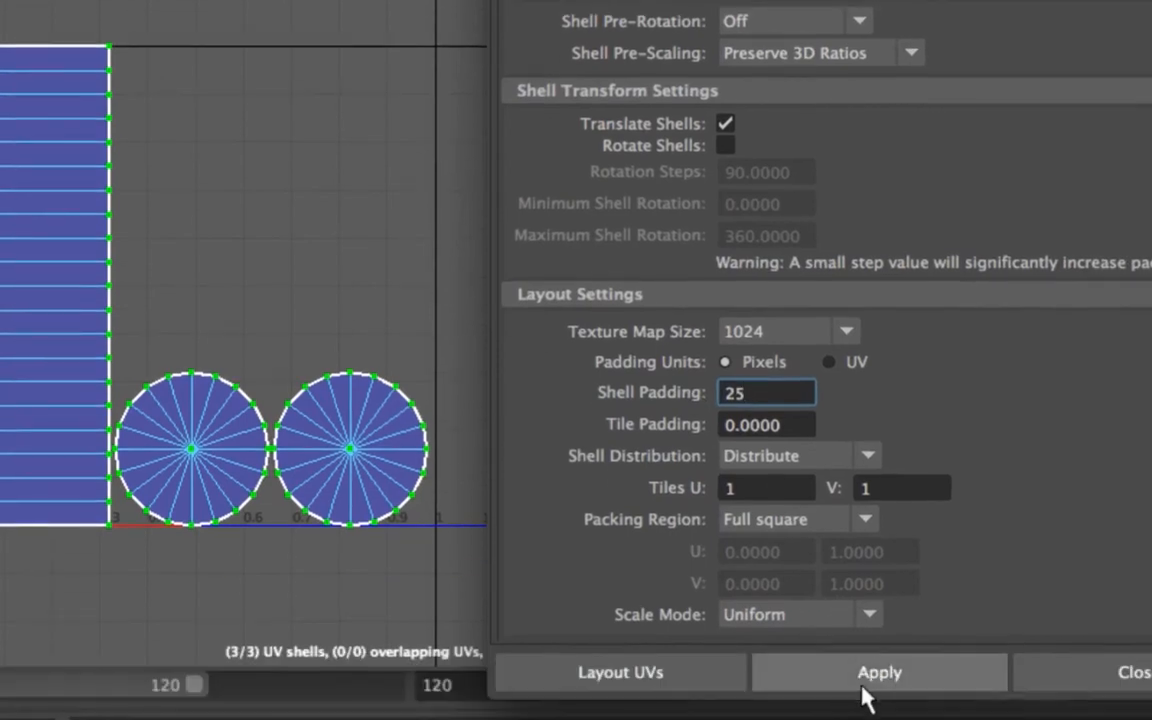
left_click(866, 694)
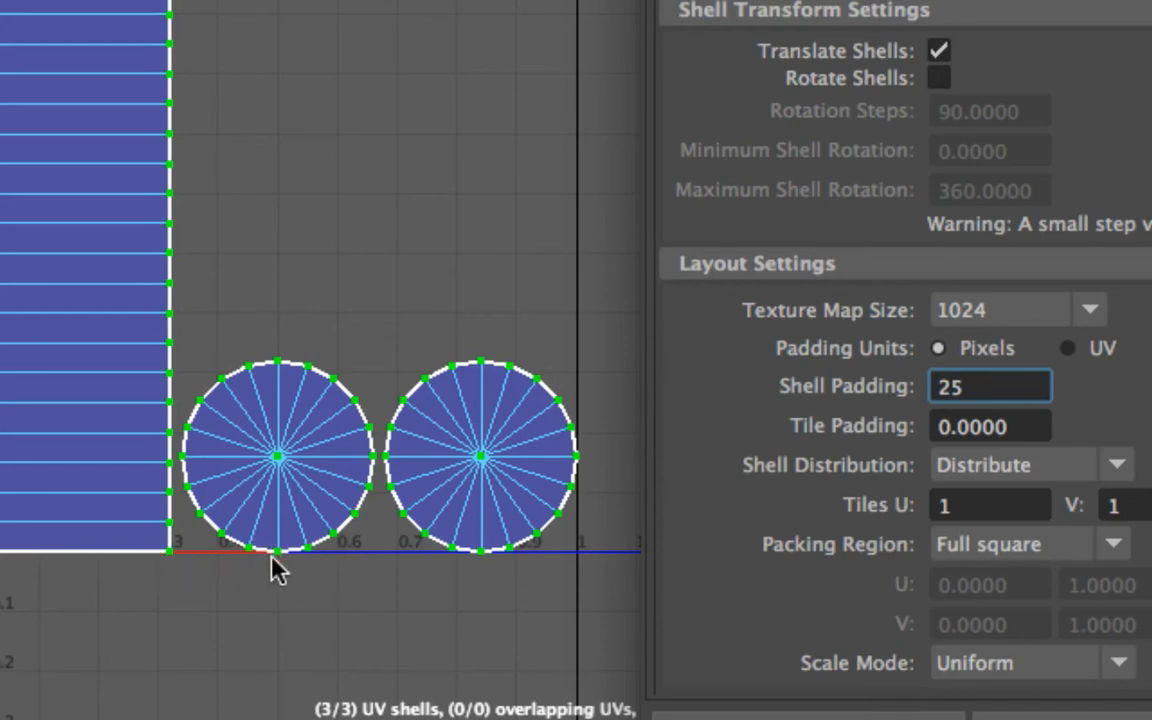
Set the tile padding to 25 pixels, lay out the shells with it and close the layout options.
key("Tab")
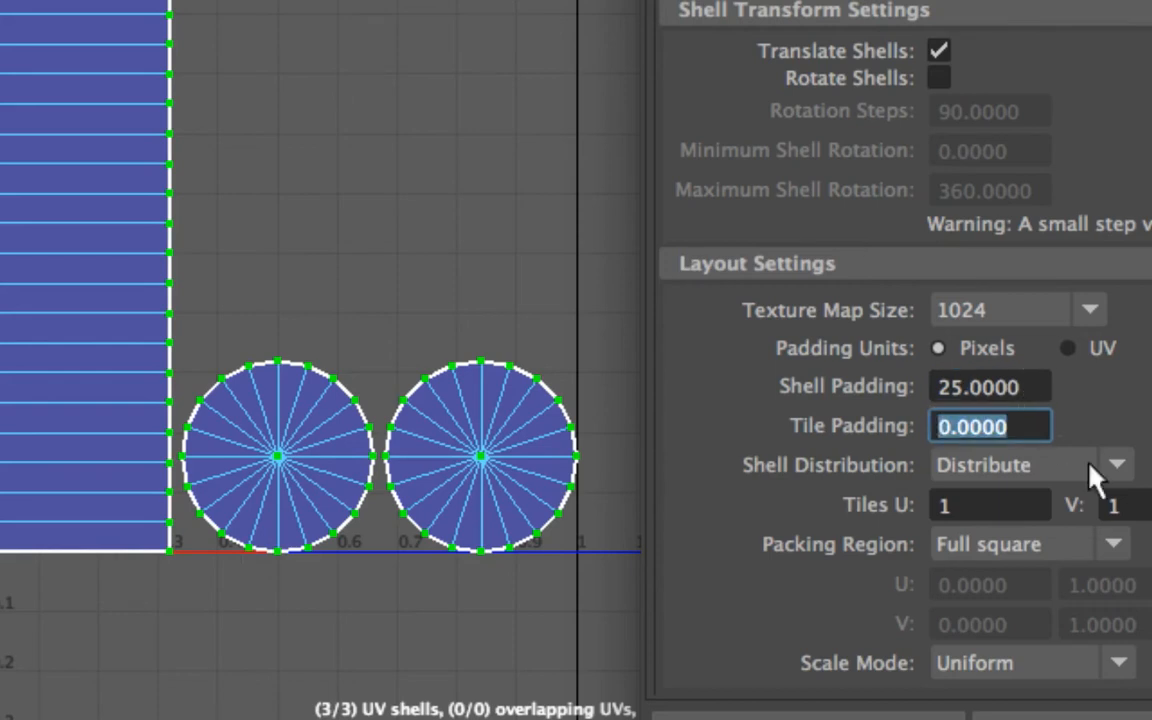
type("25")
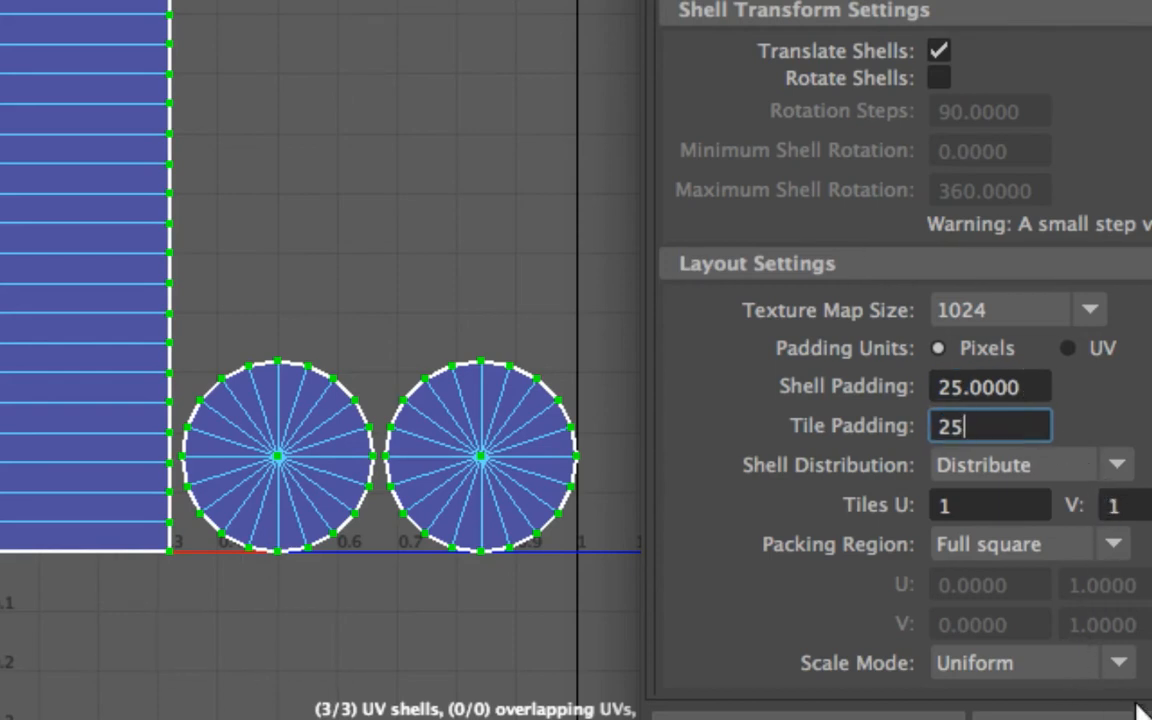
left_click(1100, 699)
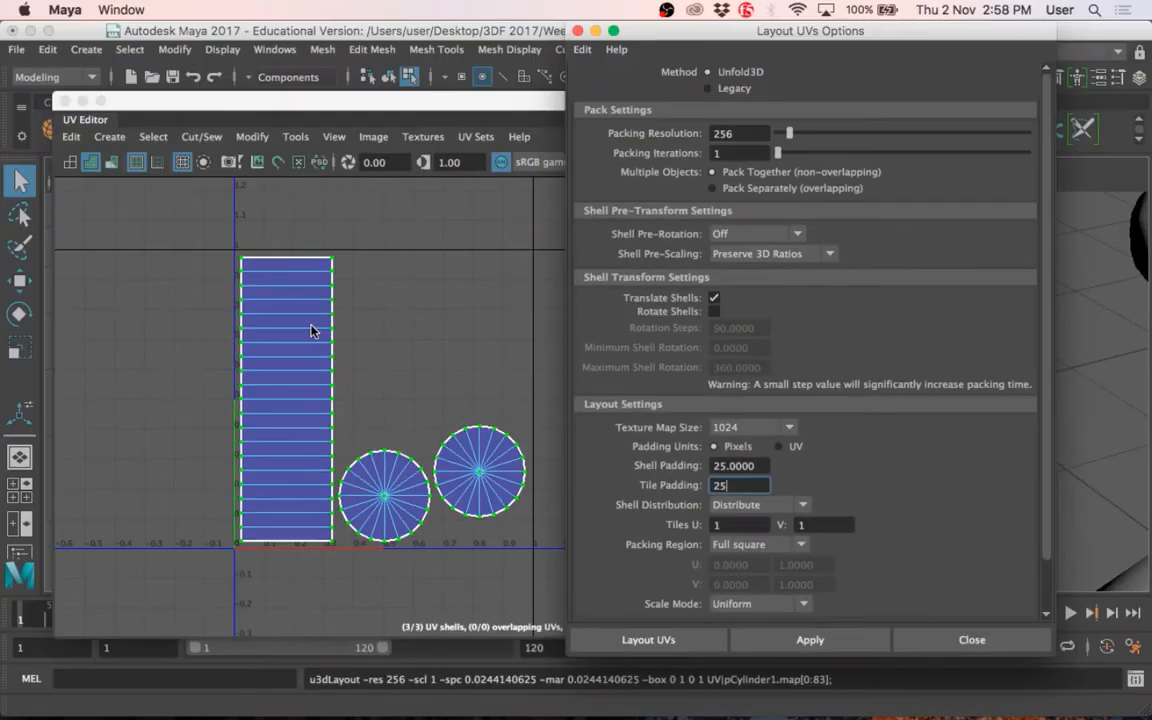
left_click(622, 640)
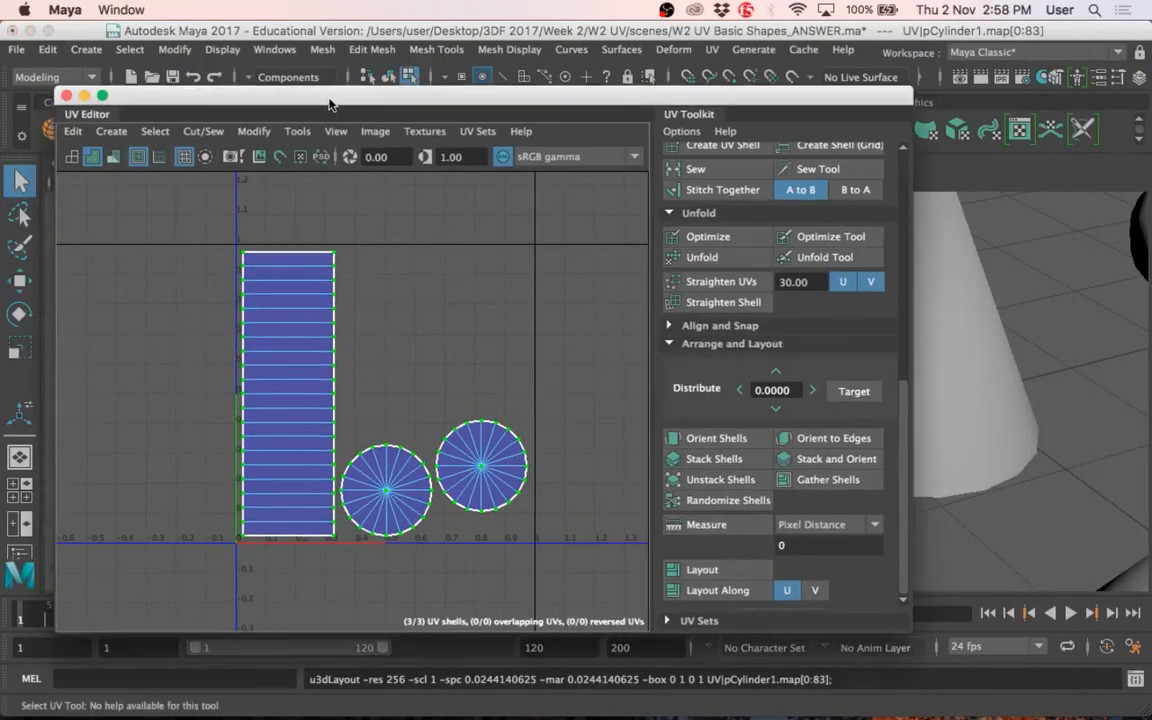
Reposition the UV Editor and open the UV Snapshot settings for the cylinder's layout.
left_click_drag(293, 101, 348, 62)
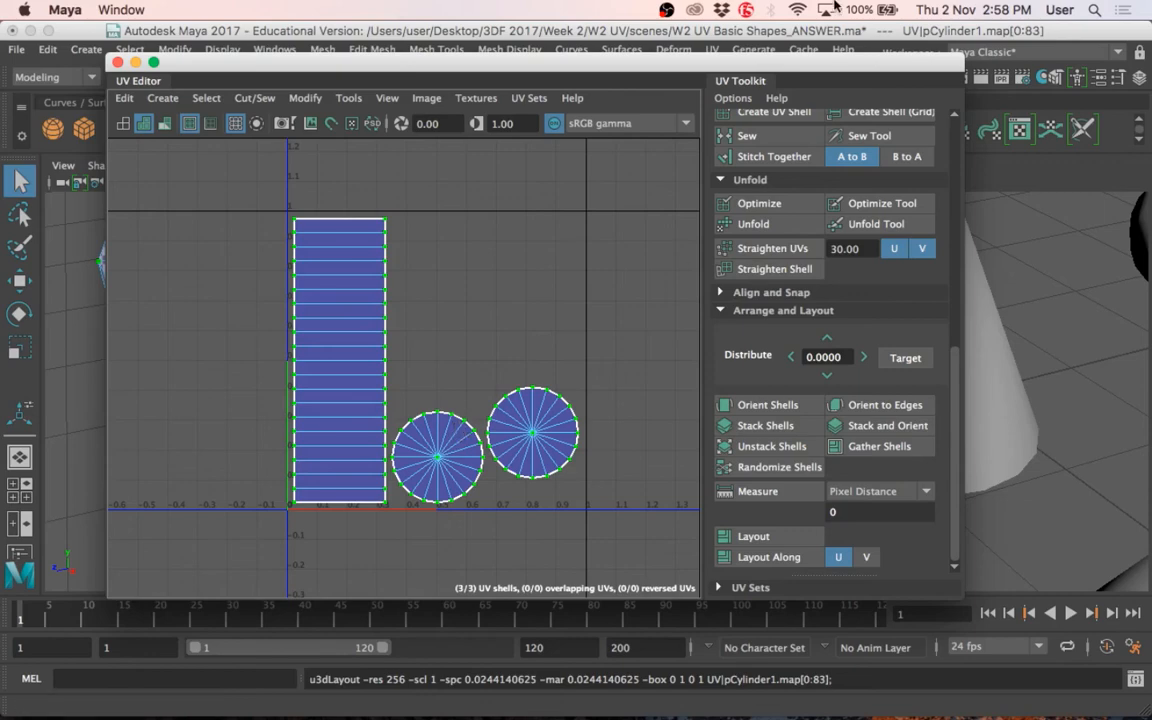
left_click_drag(485, 66, 960, 92)
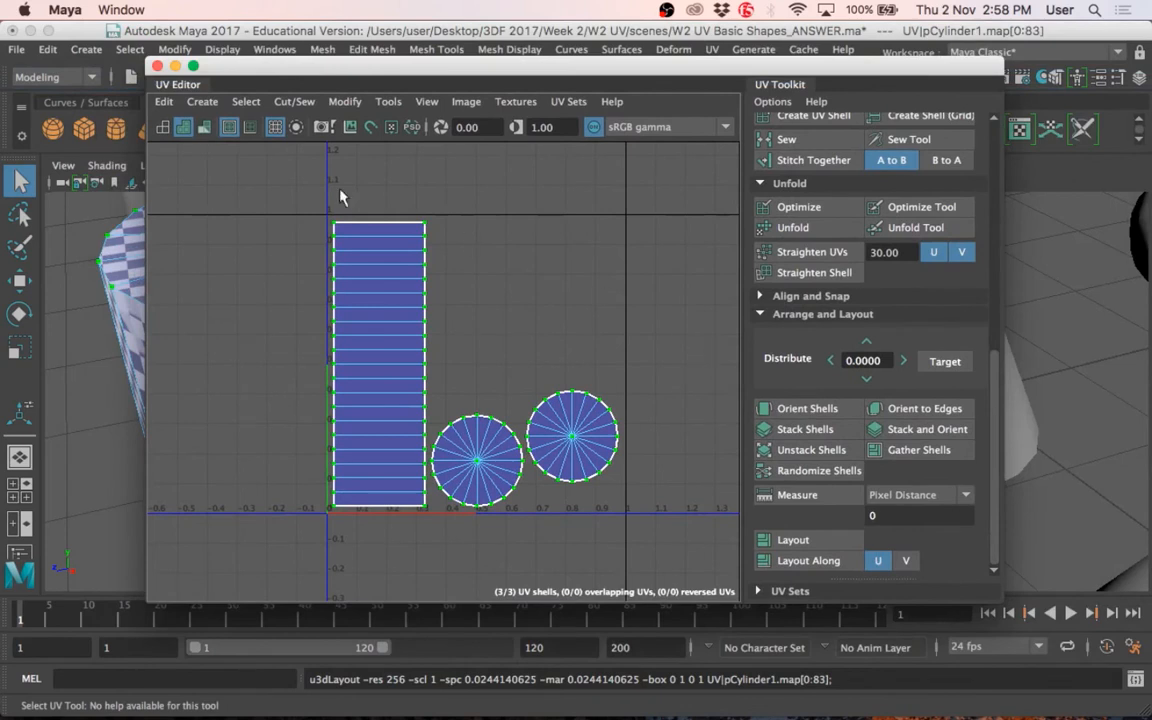
left_click(466, 104)
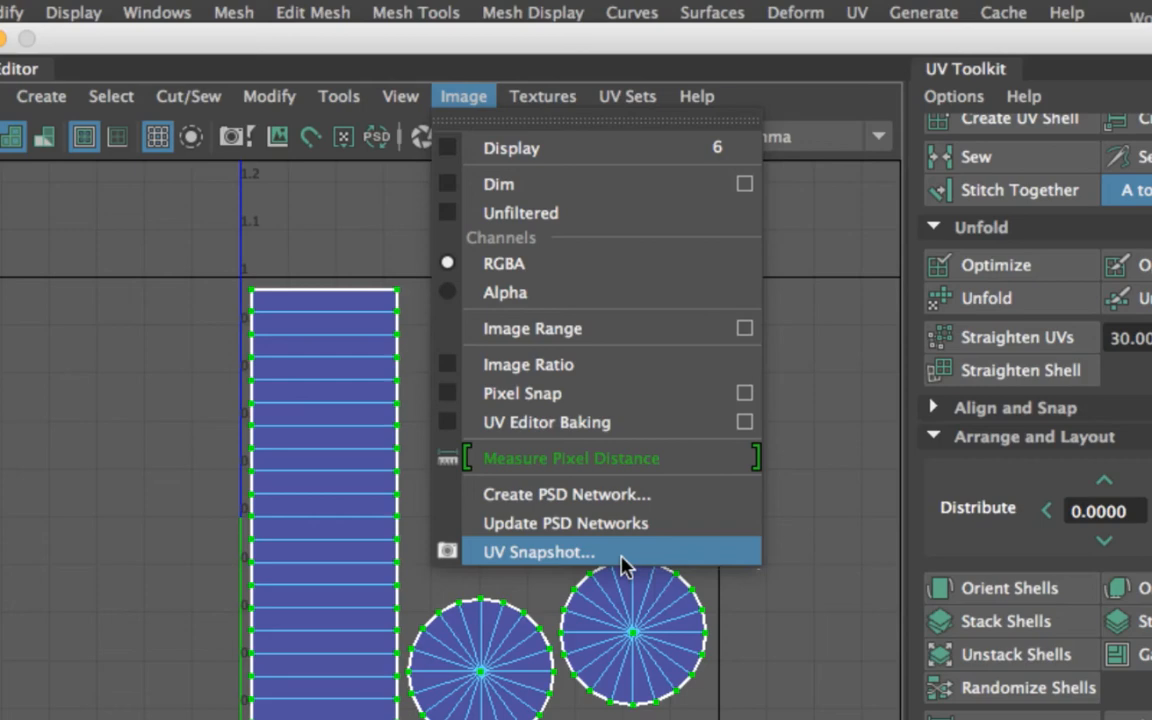
left_click(818, 270)
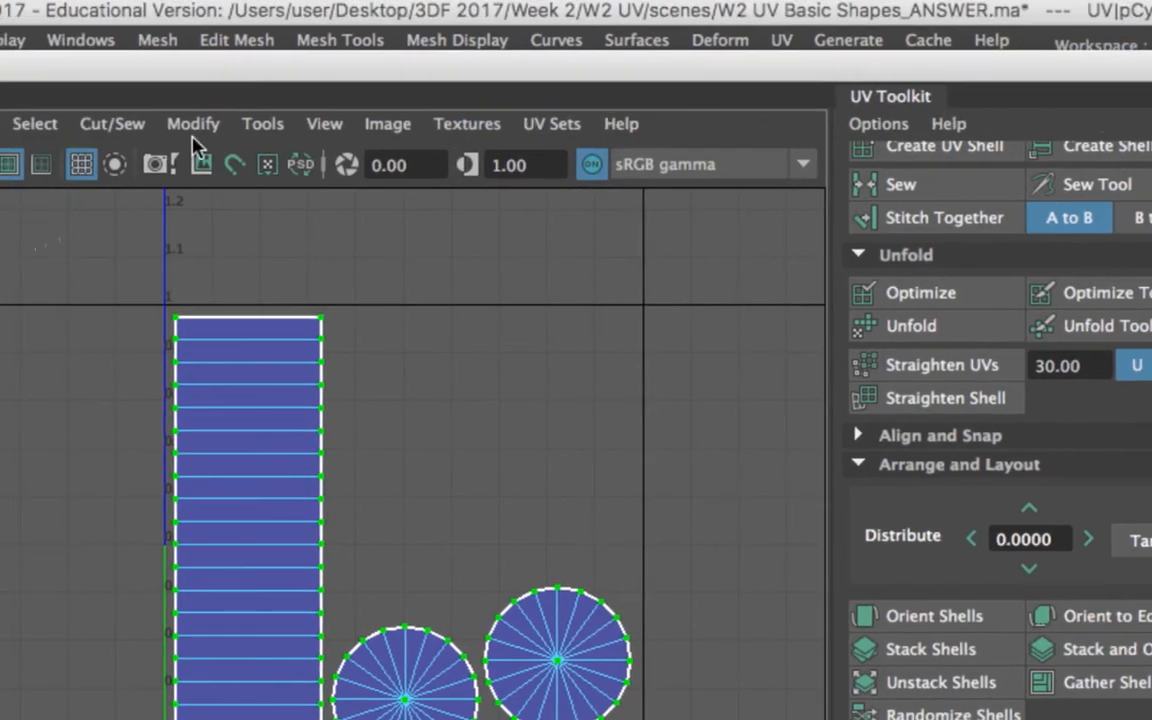
left_click(192, 124)
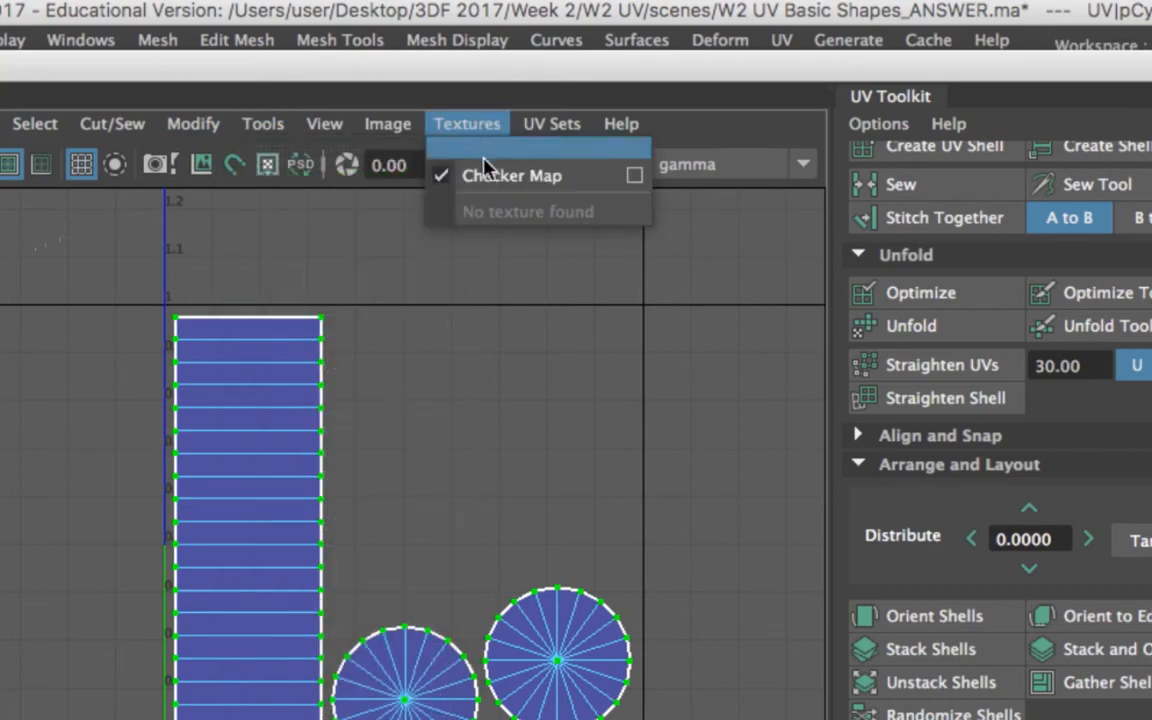
mouse_move(387, 124)
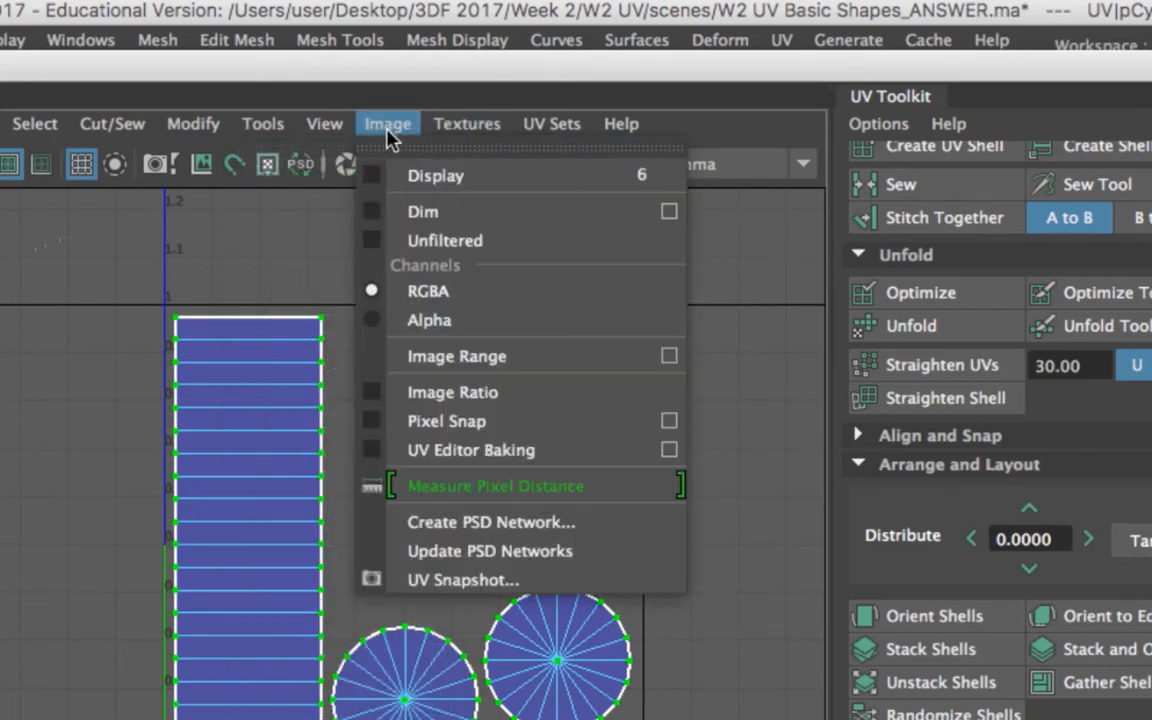
left_click(452, 590)
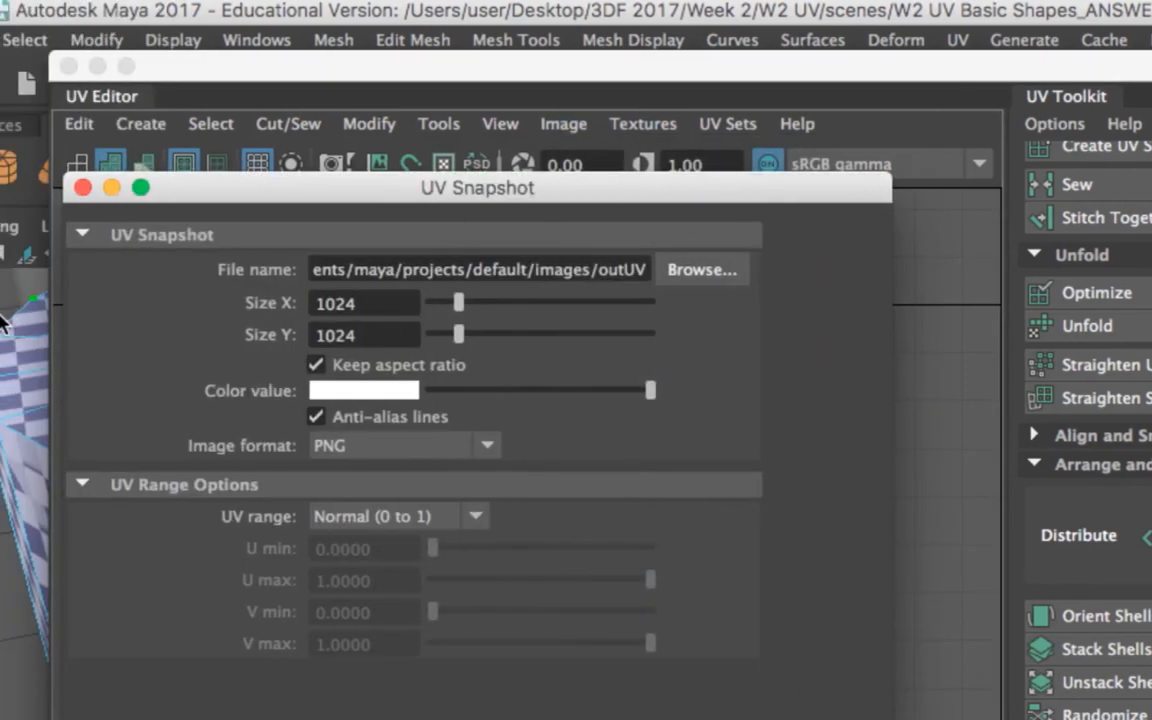
left_click_drag(322, 197, 317, 87)
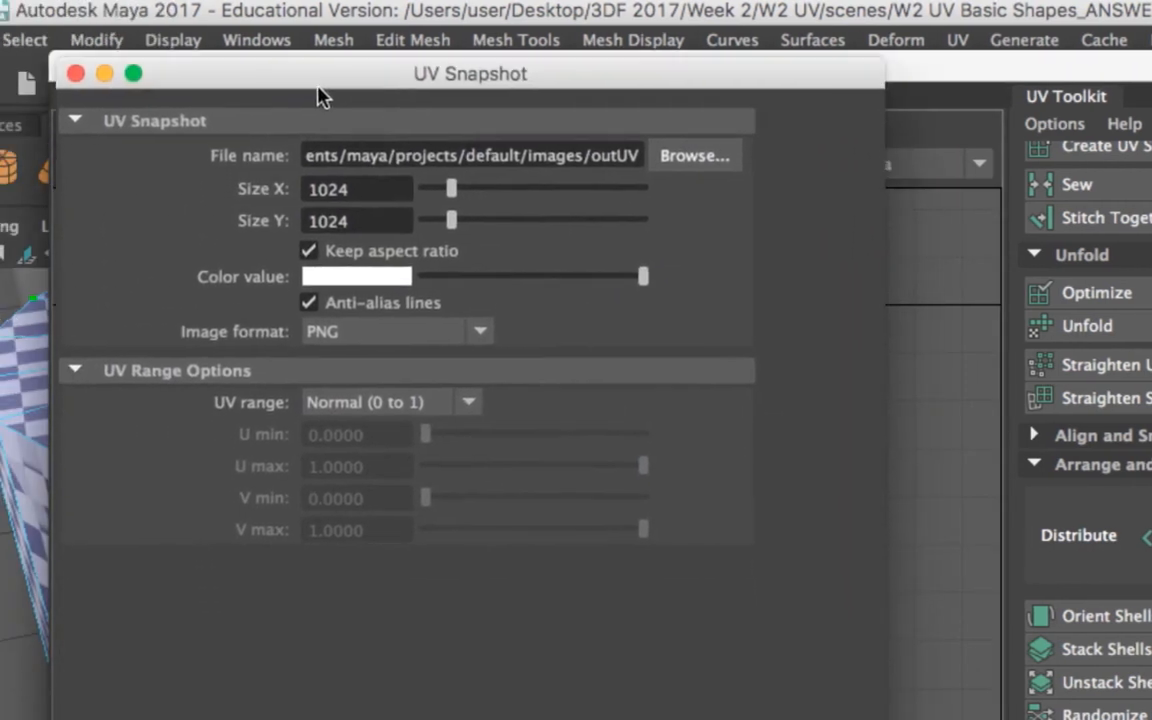
Review the snapshot's X and Y size and choose PNG as its image format.
double_click(372, 189)
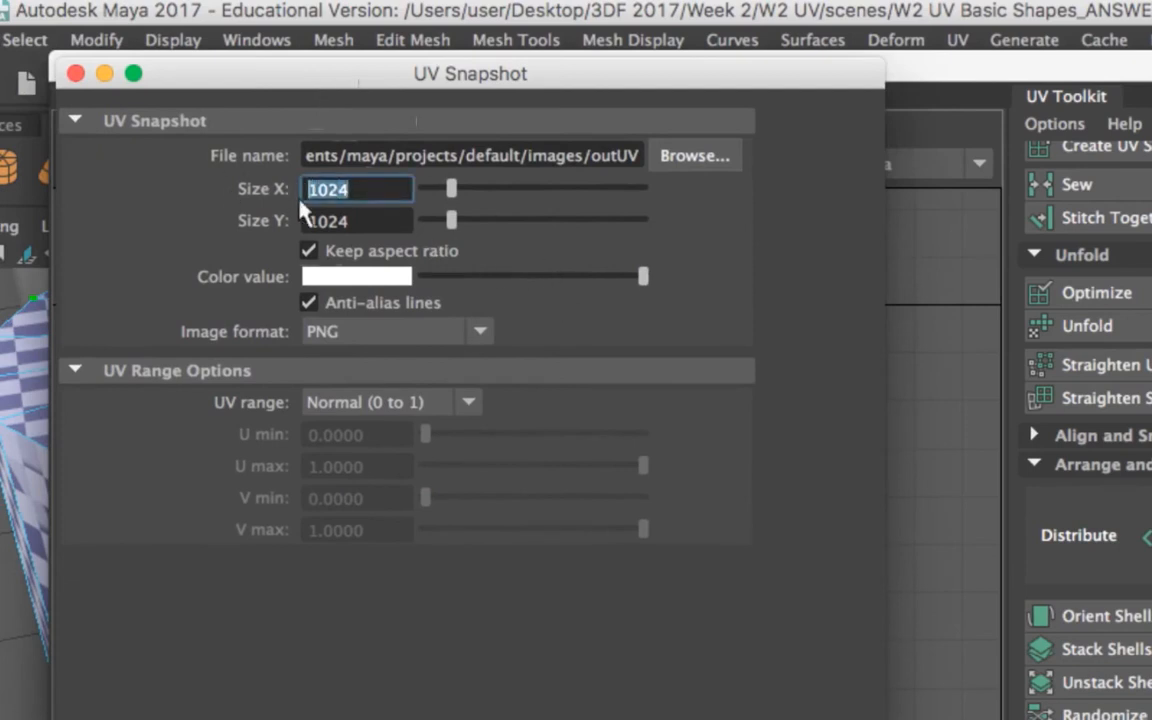
left_click(362, 219)
left_click_drag(362, 216, 235, 191)
left_click_drag(397, 228, 312, 223)
left_click_drag(397, 193, 212, 175)
left_click_drag(359, 220, 310, 228)
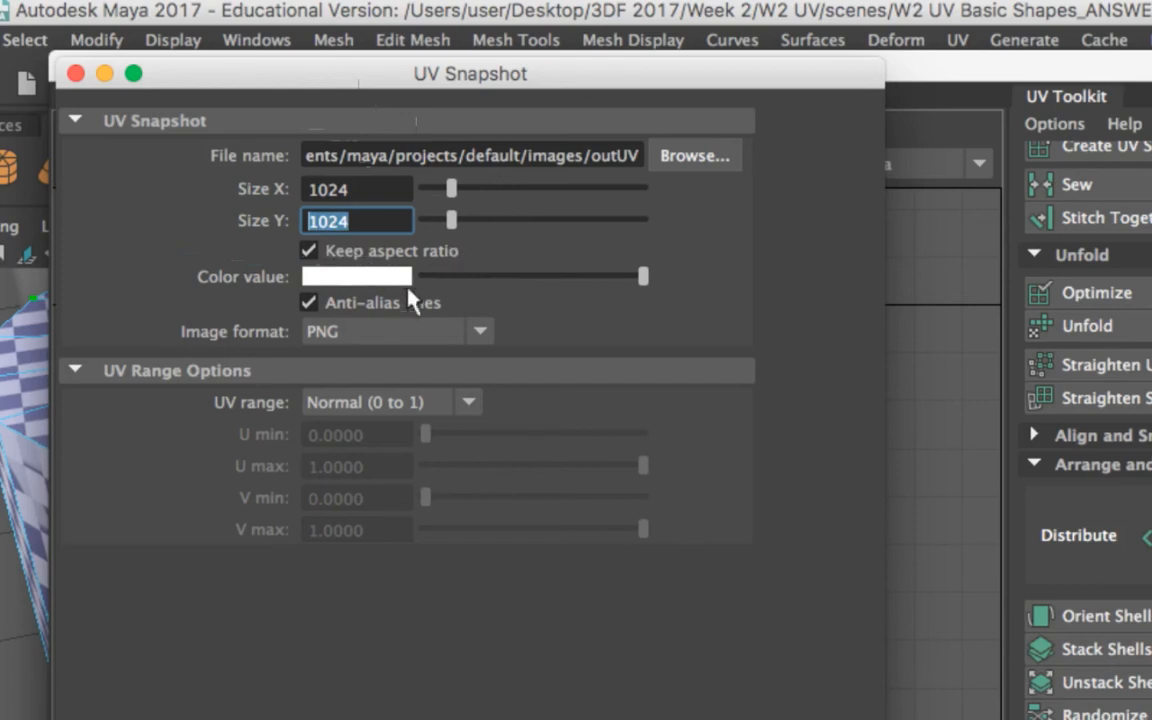
left_click(352, 334)
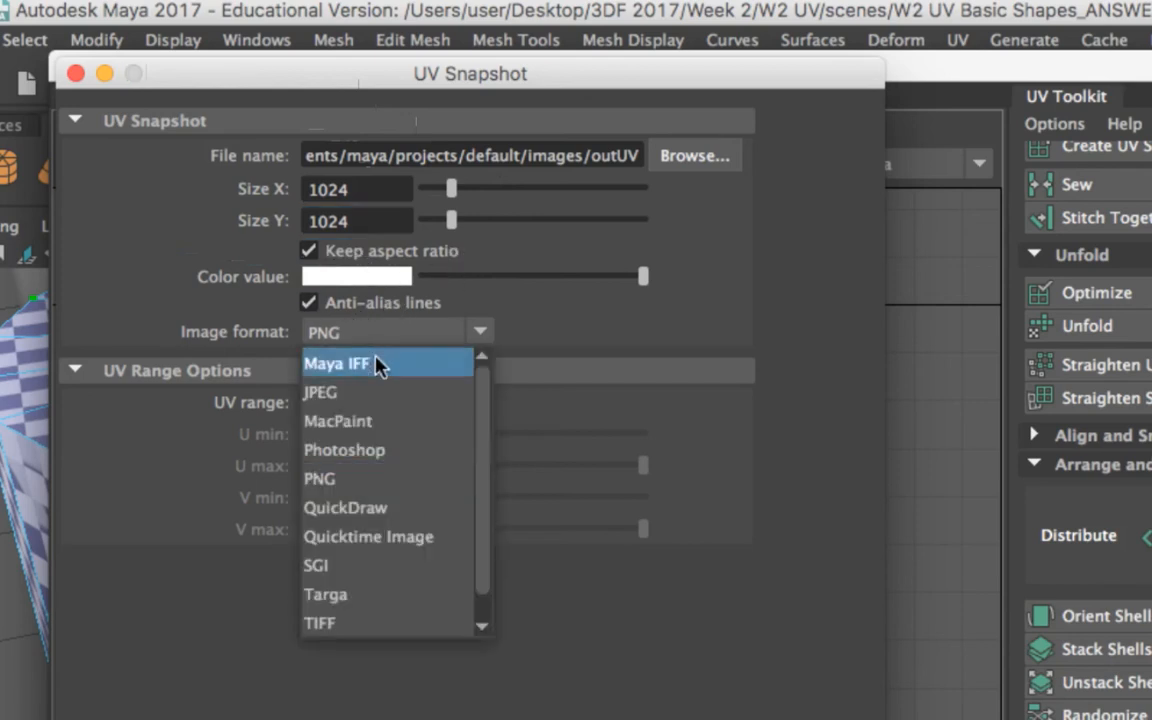
left_click(380, 479)
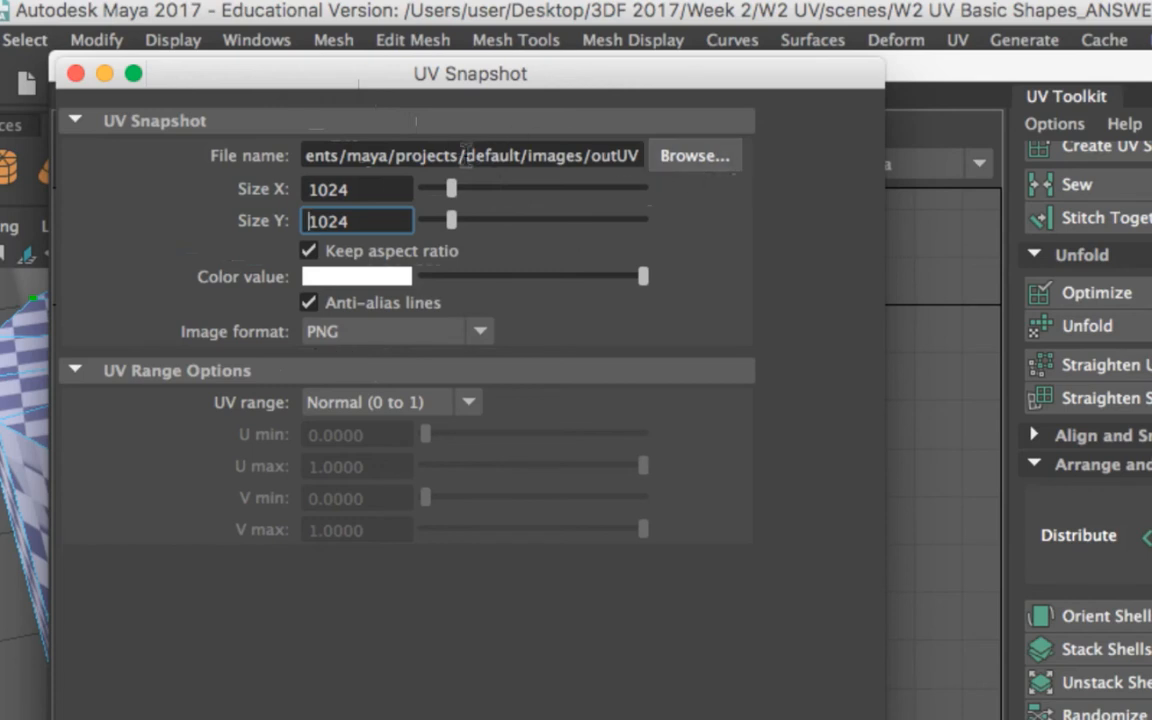
Review the projects/default/images/outUV part of the snapshot's file path and move the snapshot window aside.
left_click_drag(395, 155, 669, 147)
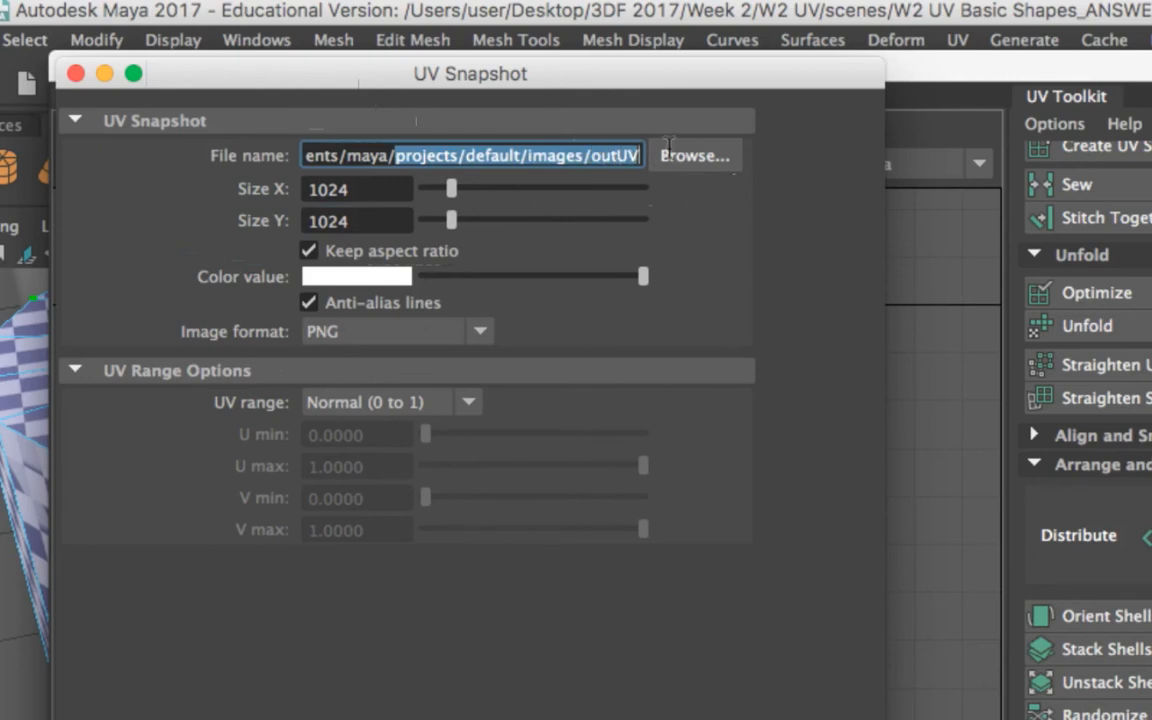
left_click(398, 156)
left_click_drag(387, 156, 655, 165)
left_click(455, 155)
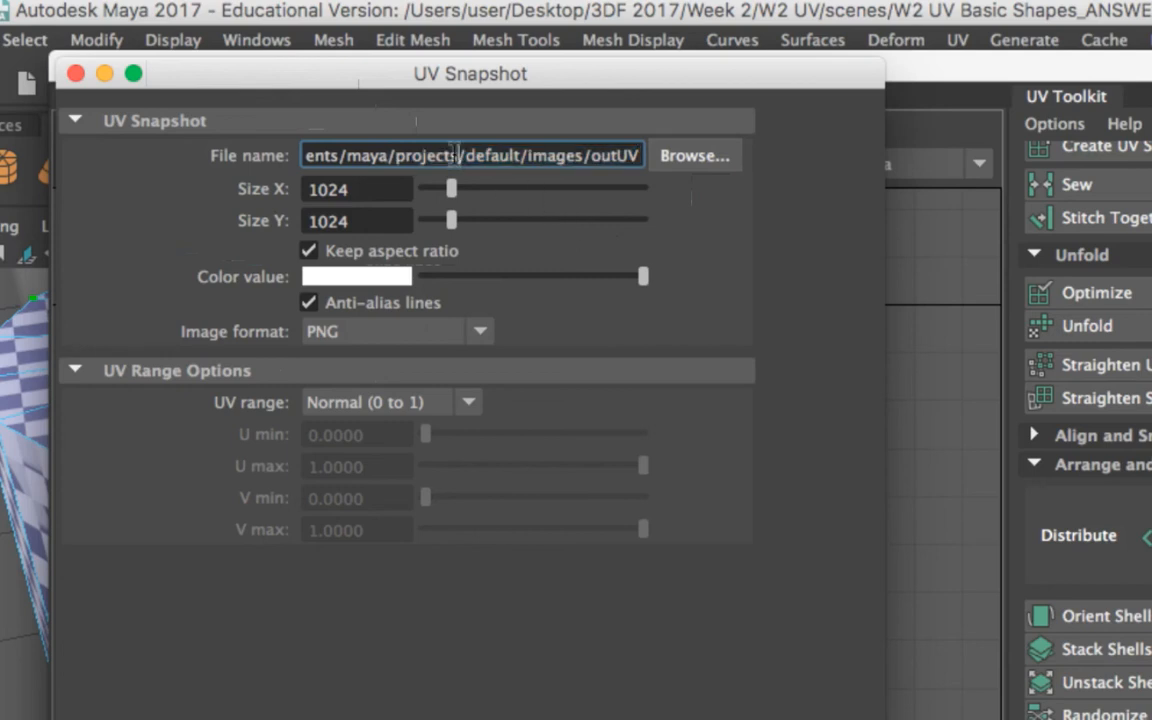
left_click_drag(395, 155, 648, 155)
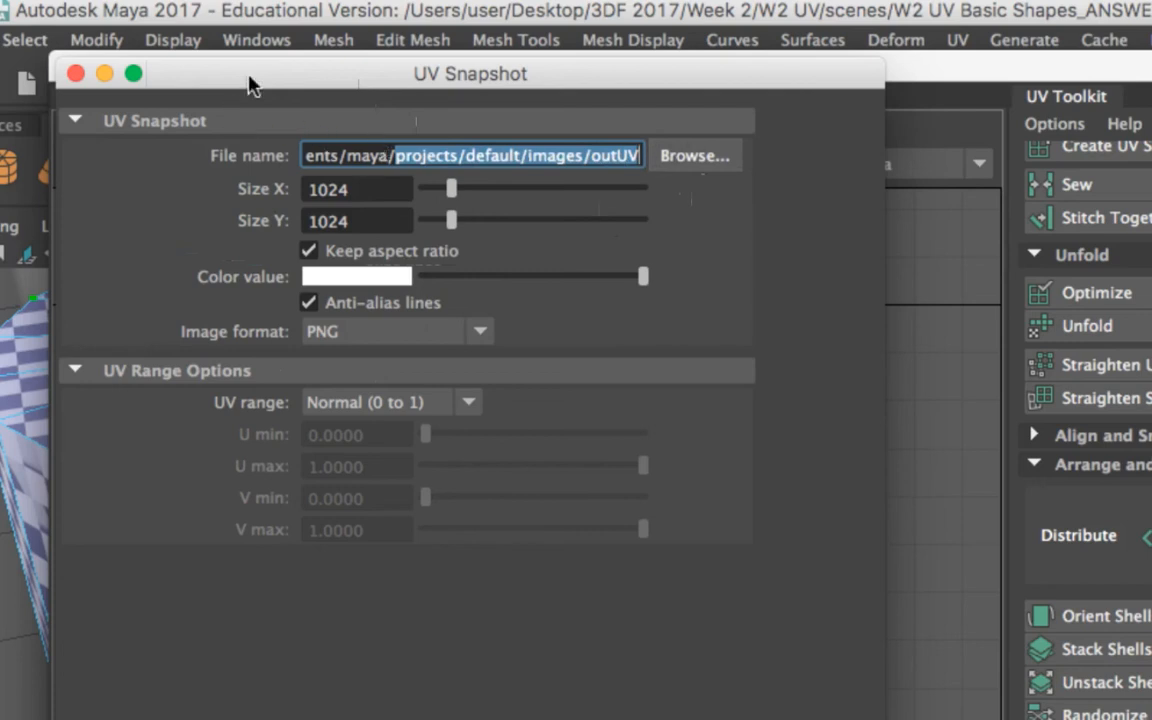
left_click_drag(252, 86, 489, 172)
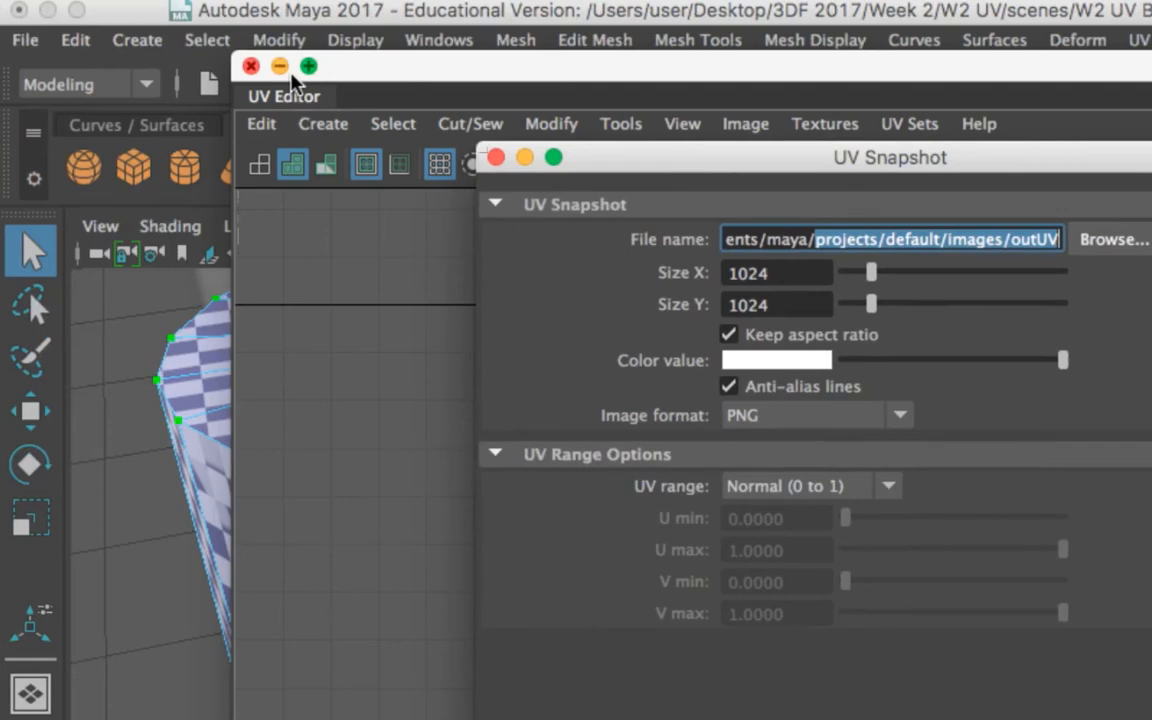
Dismiss the UV Editor and UV Snapshot windows and open the Project Window.
left_click(251, 62)
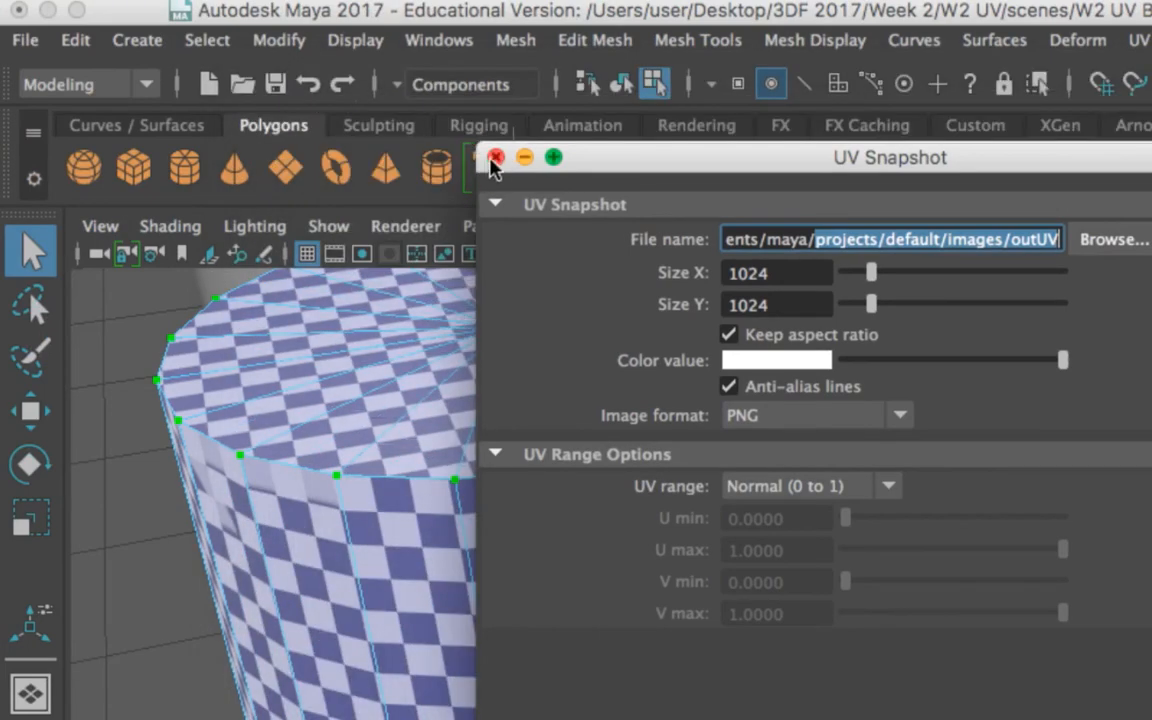
left_click(495, 157)
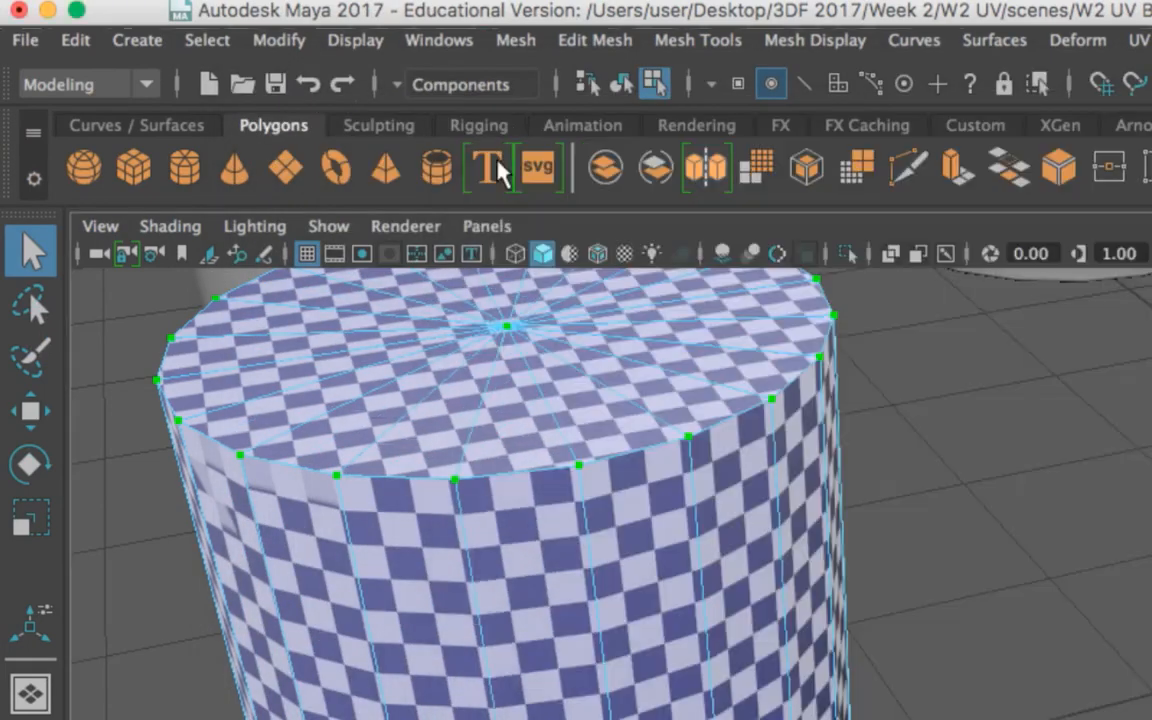
left_click(26, 40)
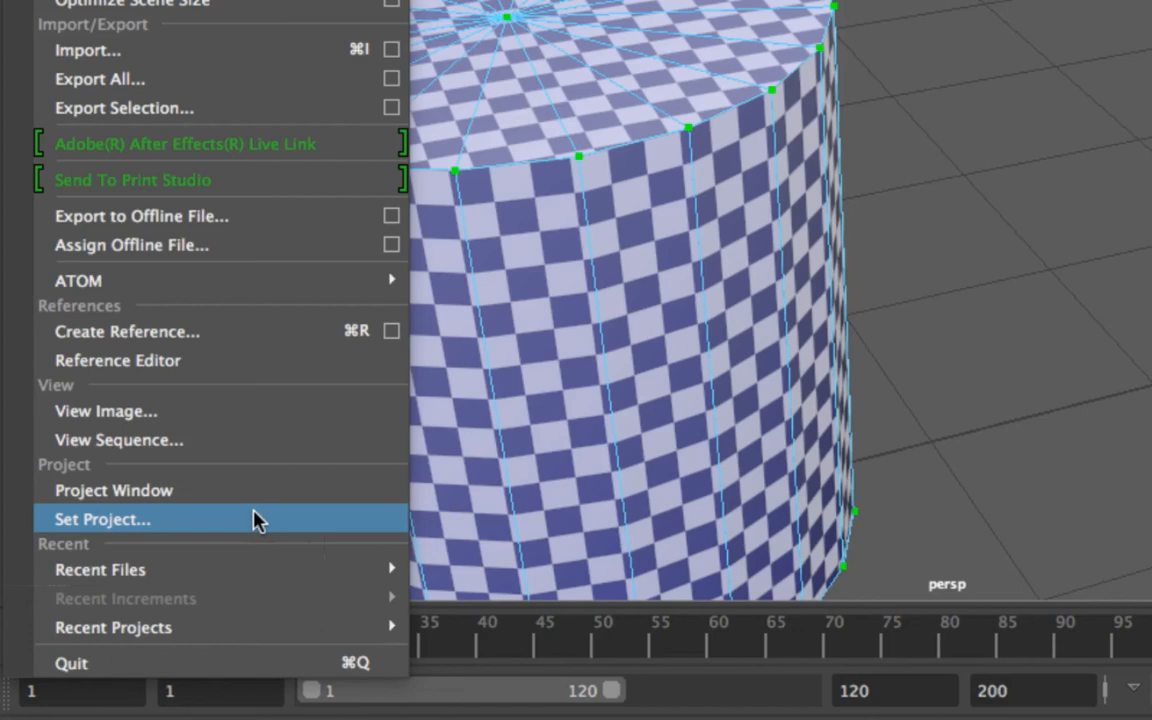
left_click(178, 500)
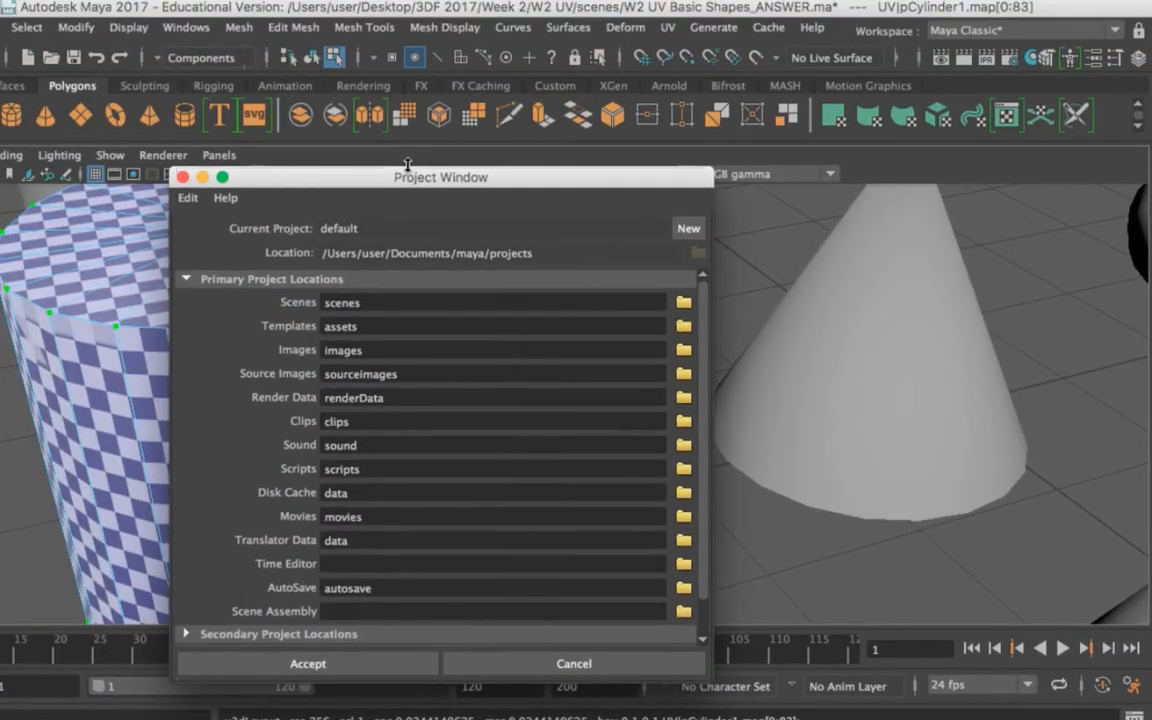
left_click_drag(399, 139, 410, 72)
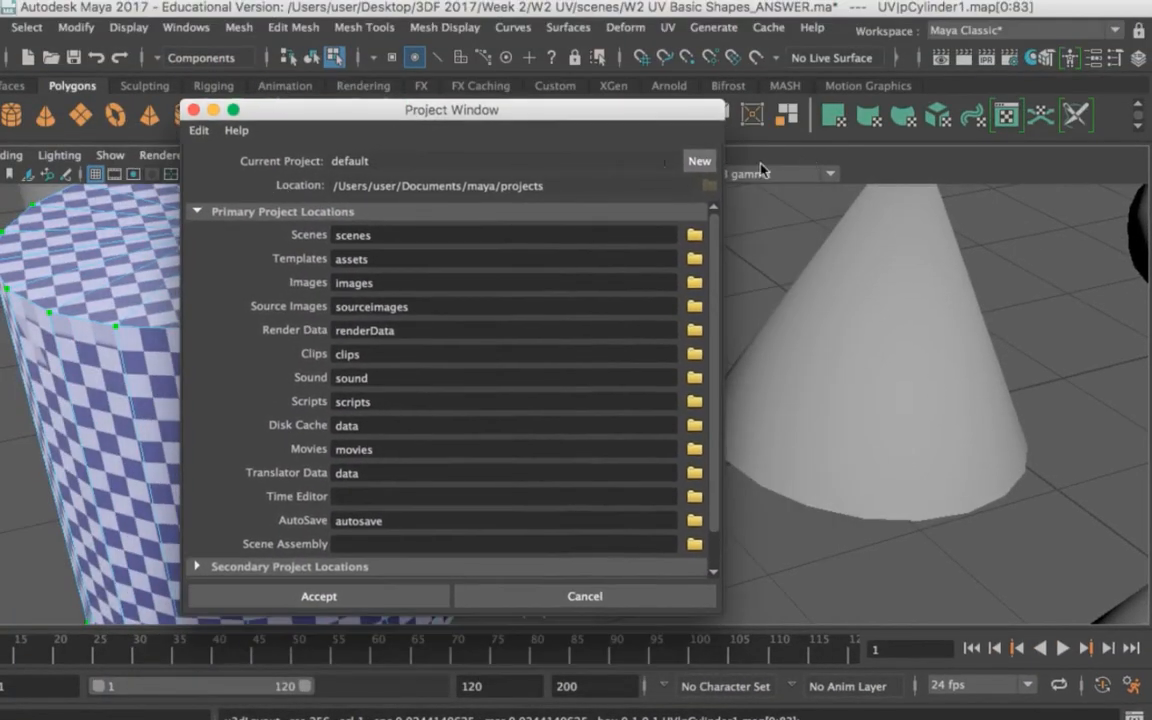
Start a new project named StudentNumber_StudentName_W3_UVBasicShapes.
left_click(700, 162)
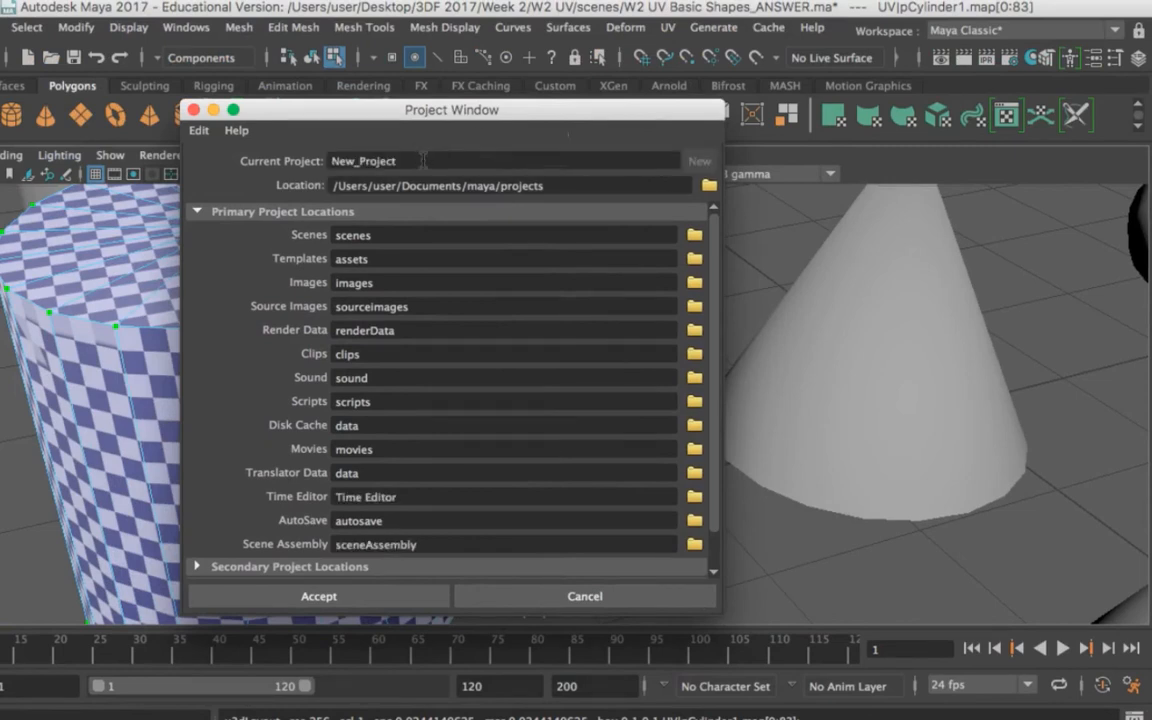
type("Studen")
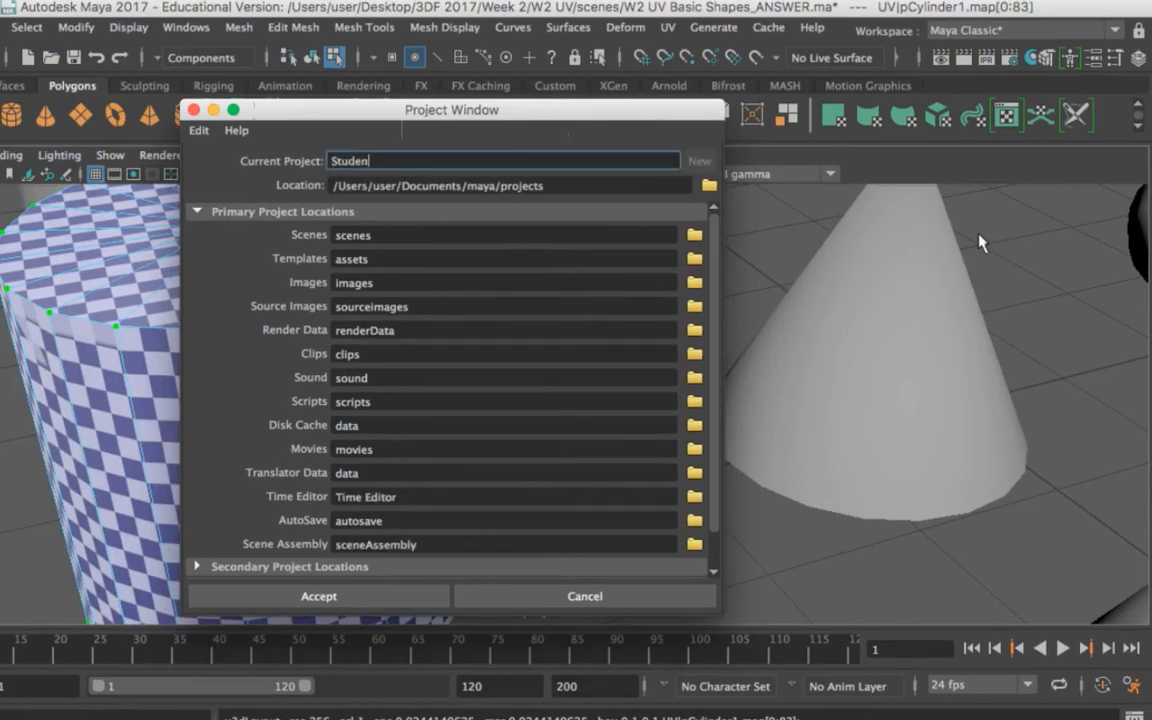
type("tNumber_StudentName_")
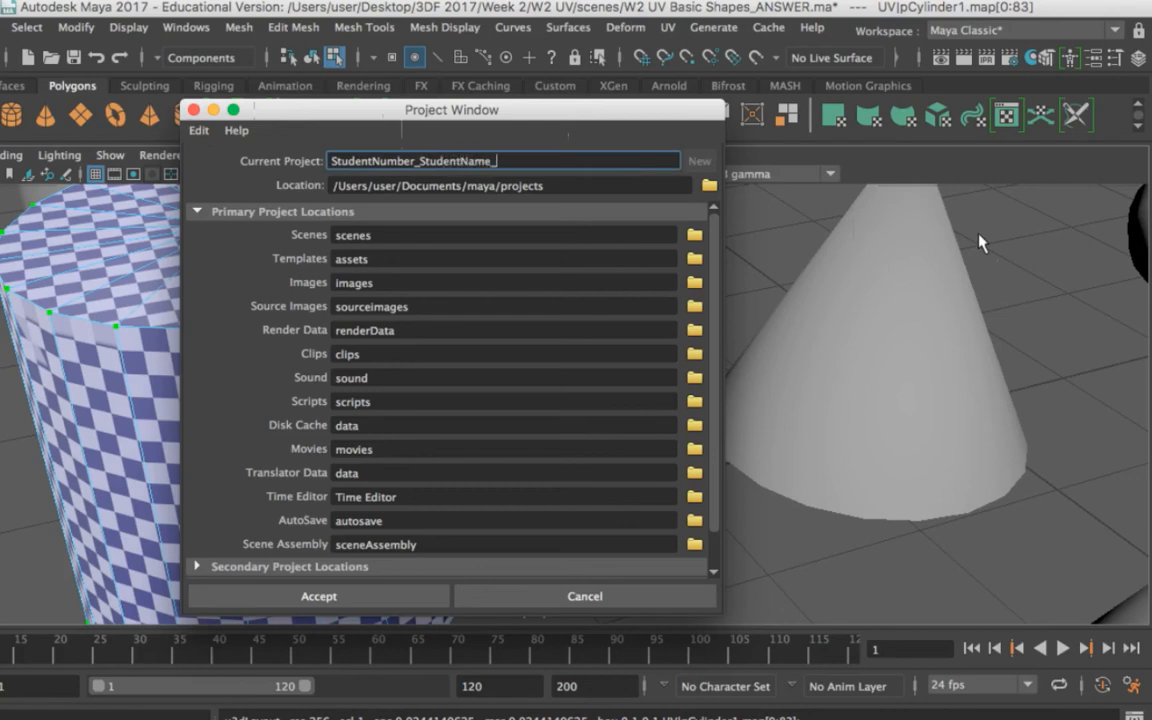
type("W3_UVBAsicShapes")
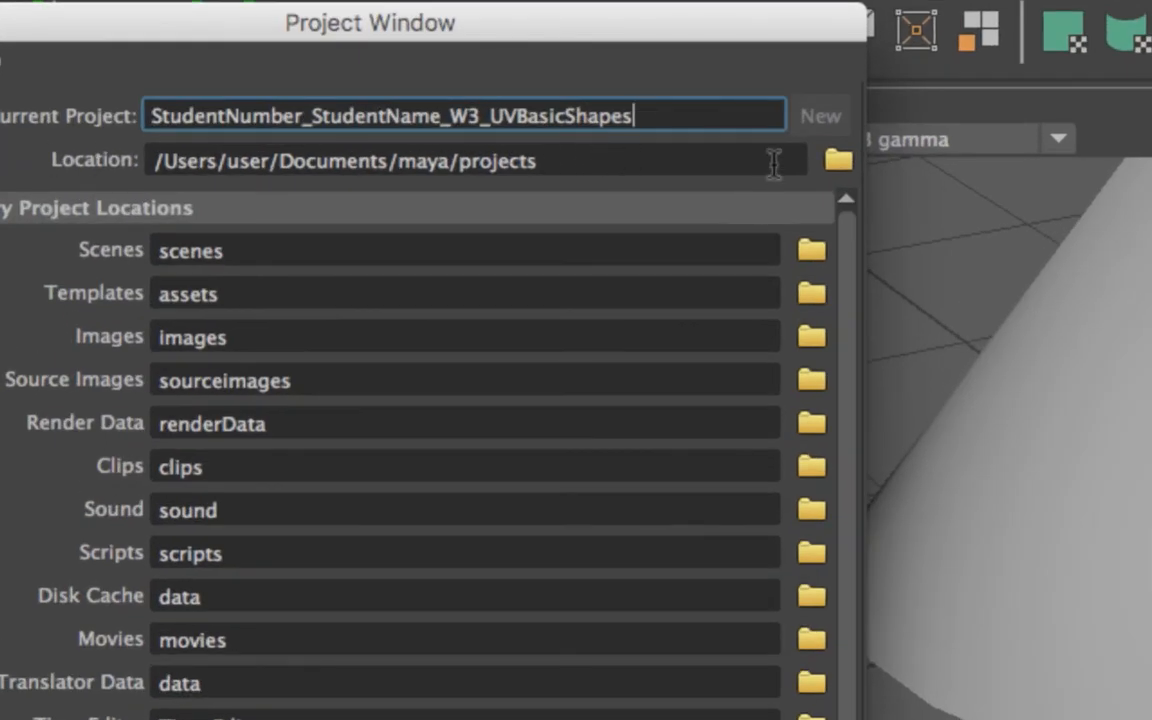
Set the project's location to the Desktop and accept the project settings to create its folders.
left_click(837, 162)
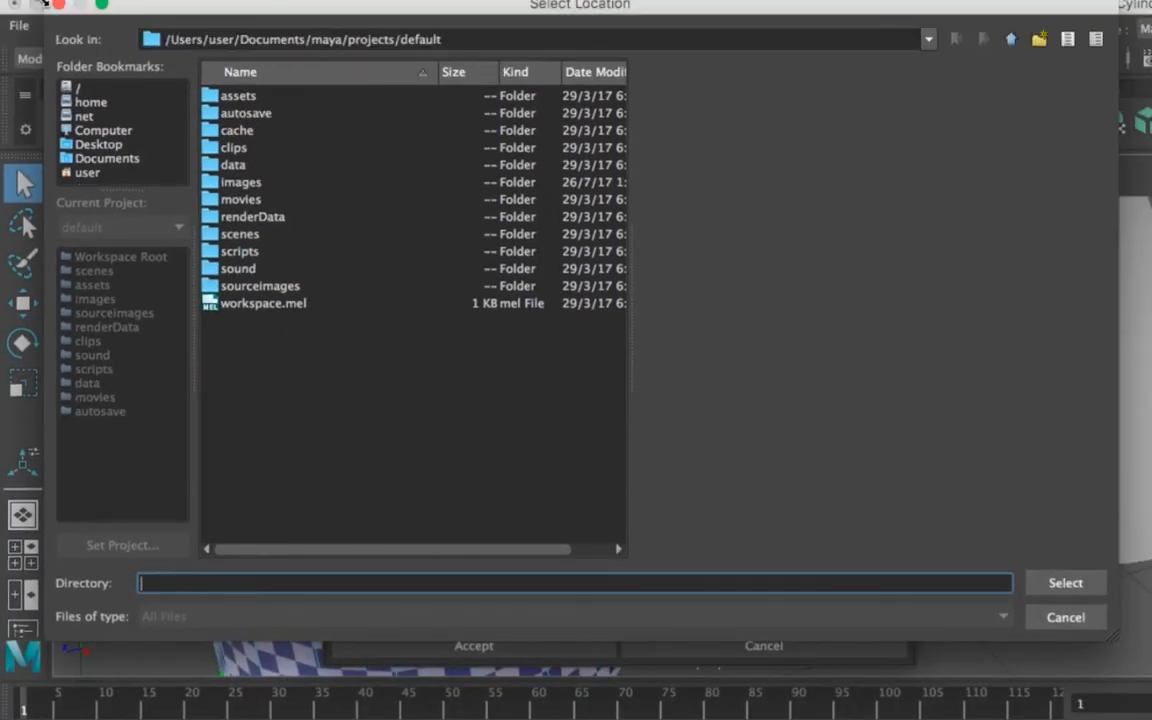
left_click(88, 148)
left_click(1065, 582)
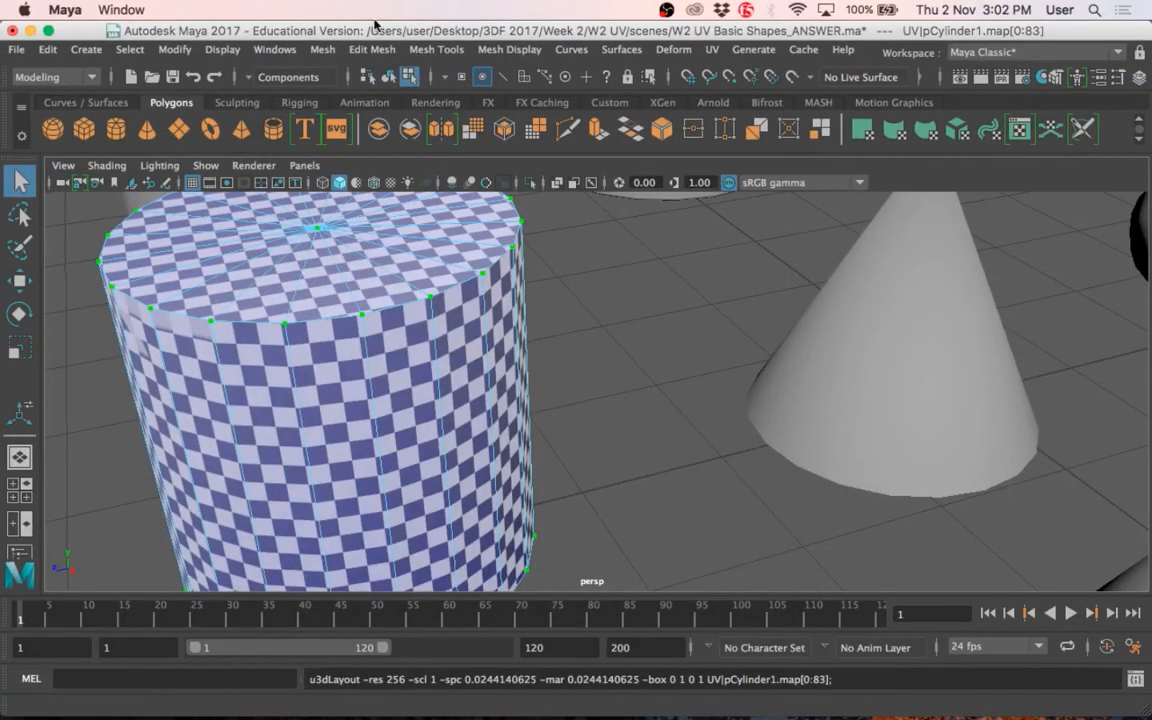
Reveal the desktop to locate the new project folder and close the UV Editor window.
key("F11")
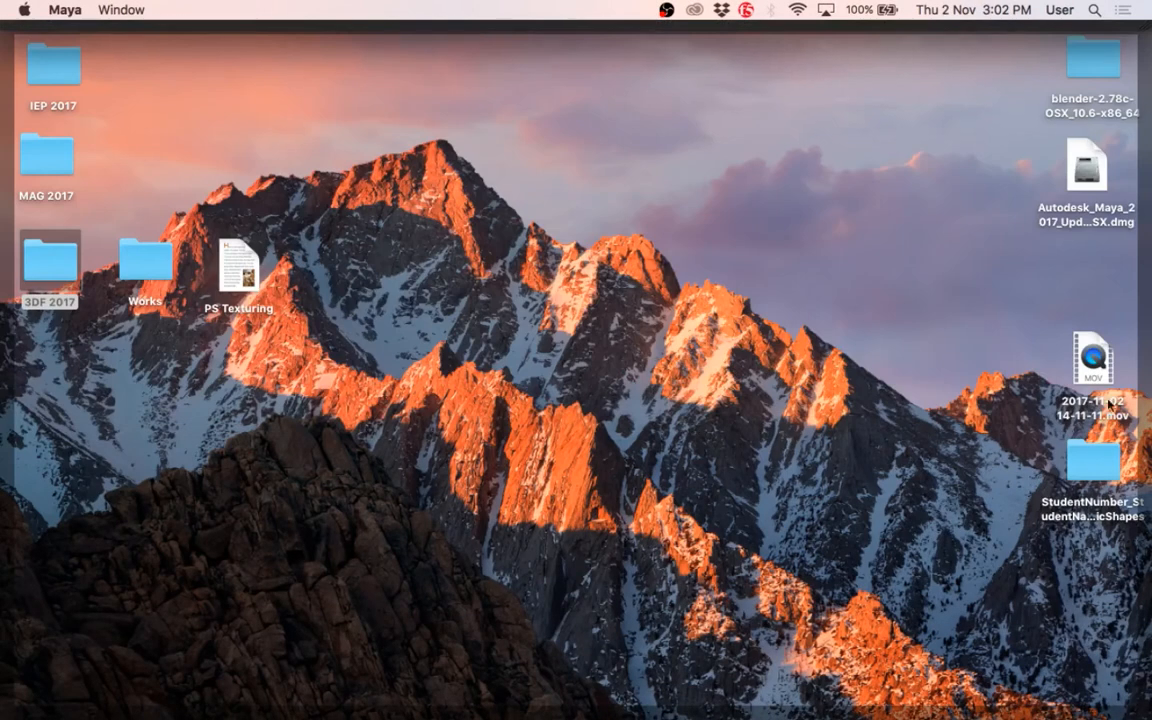
left_click(1093, 462)
key("F11")
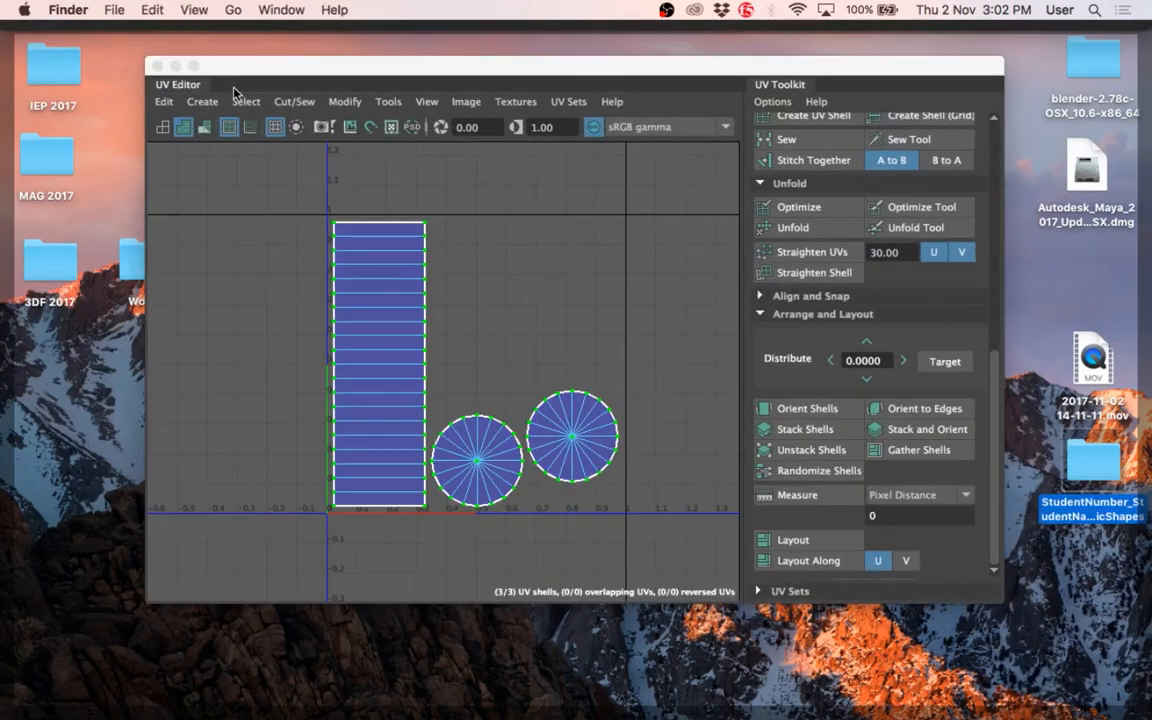
left_click(157, 65)
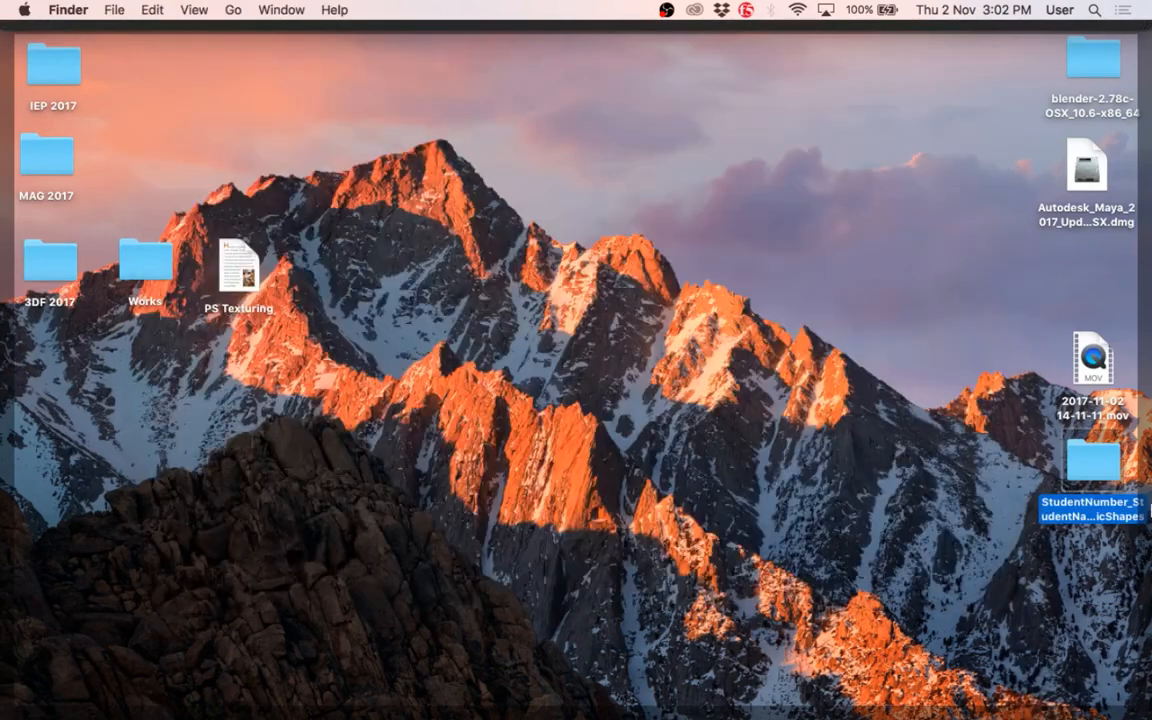
Switch to Finder, examine the new project's subfolders, including renderData and scenes, and close the folder window.
double_click(1093, 462)
left_click(605, 204)
left_click(643, 268)
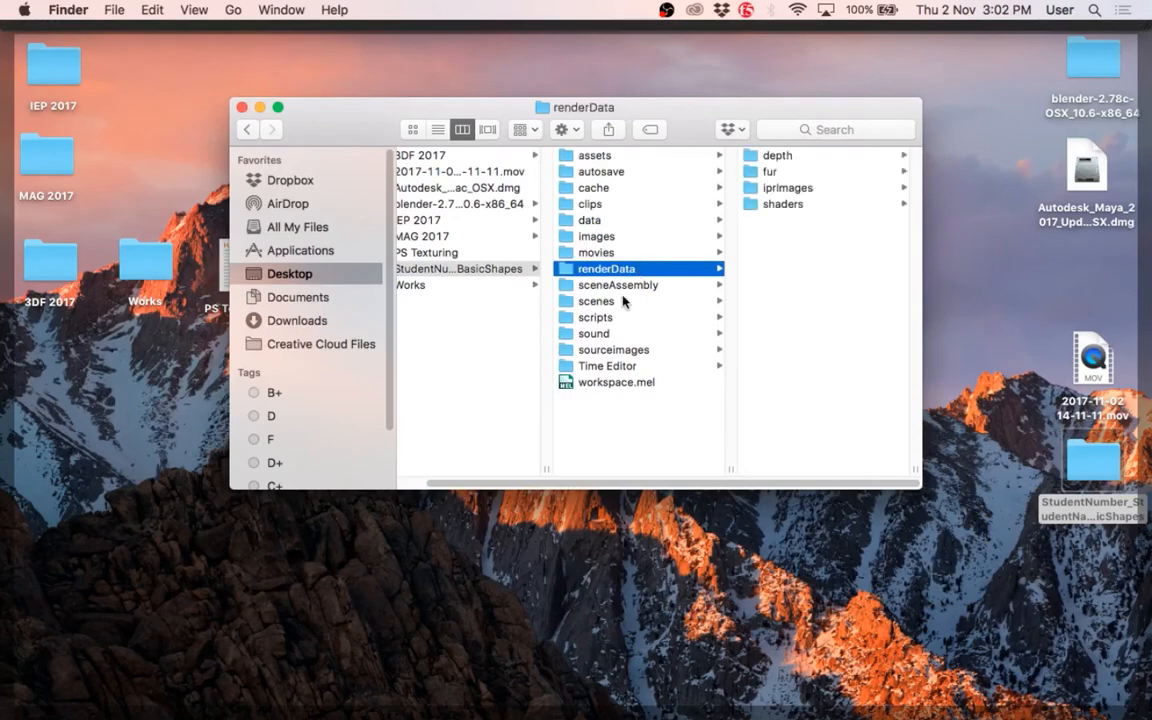
left_click(610, 301)
key("F11")
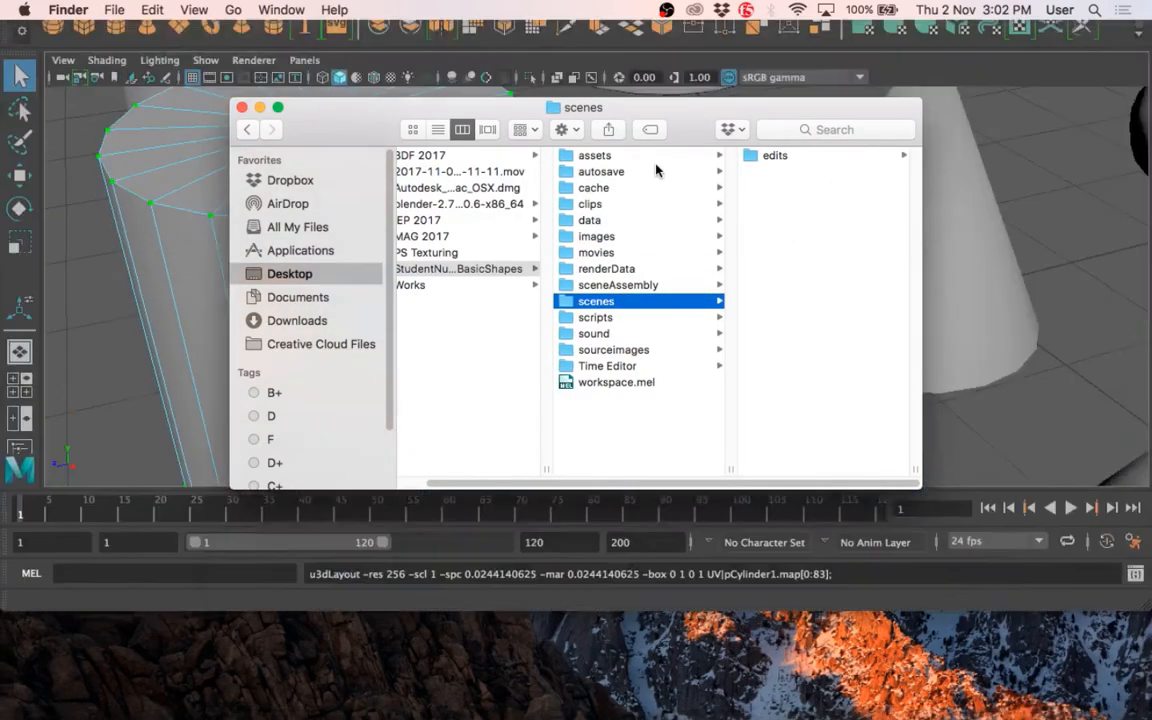
left_click(242, 107)
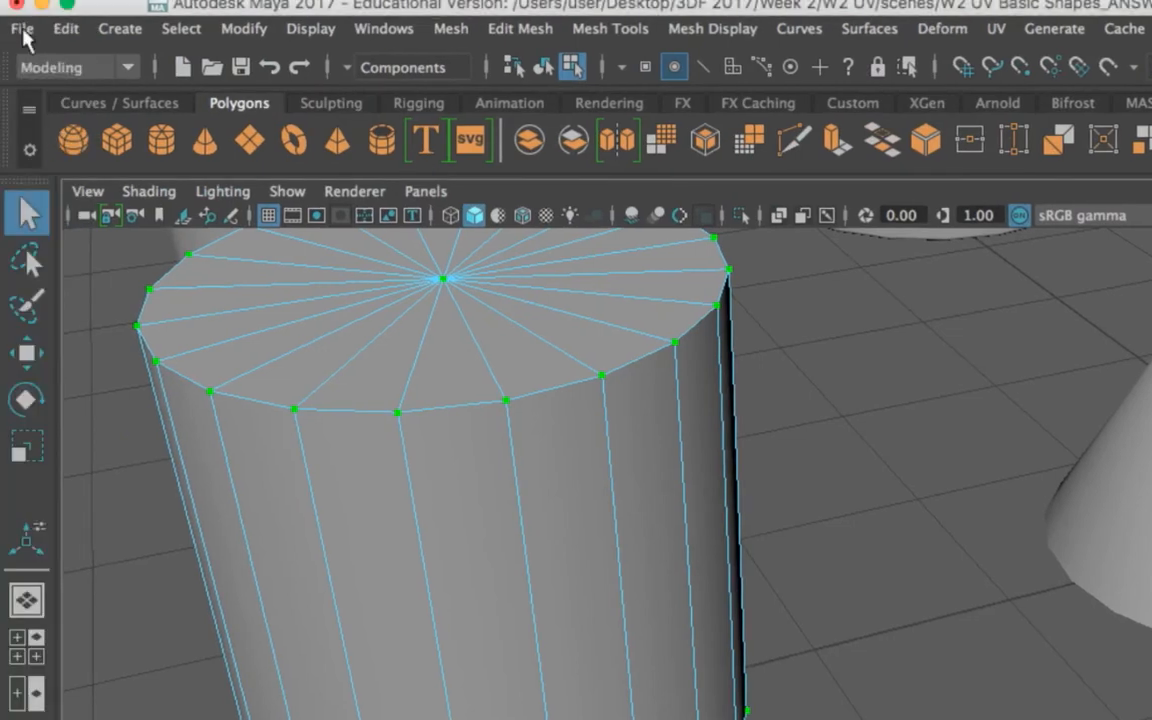
Start saving the scene under a new name and check that the path points to the project's scenes folder.
left_click(20, 29)
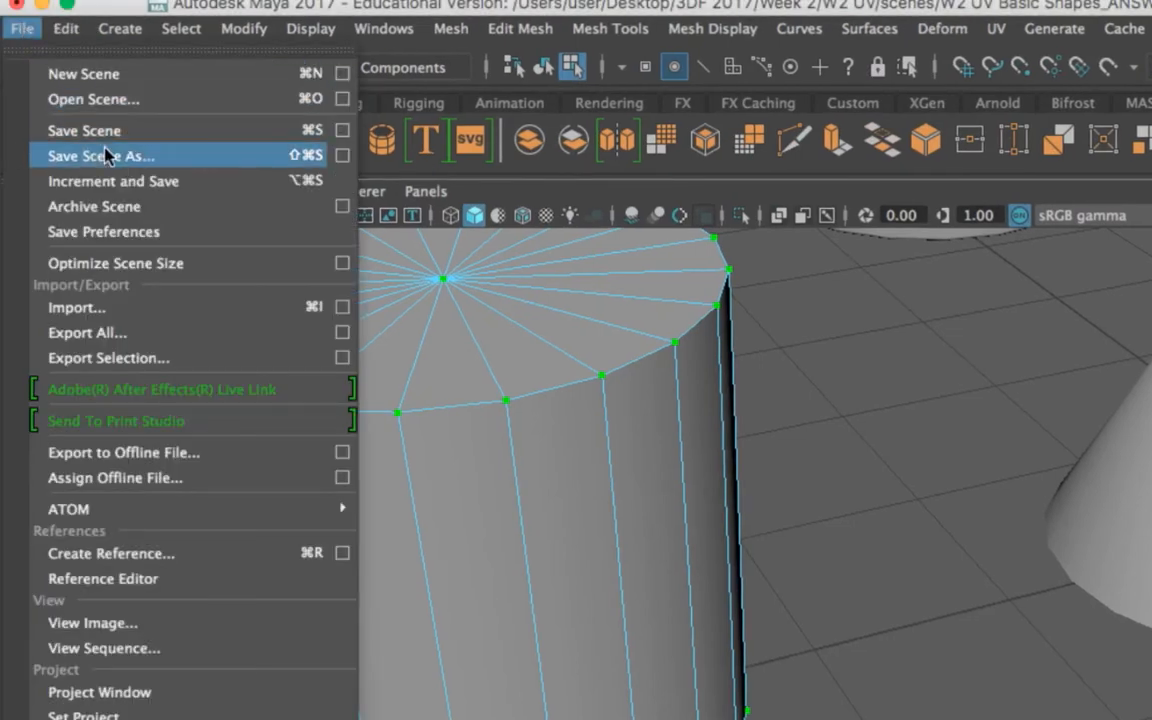
left_click(163, 158)
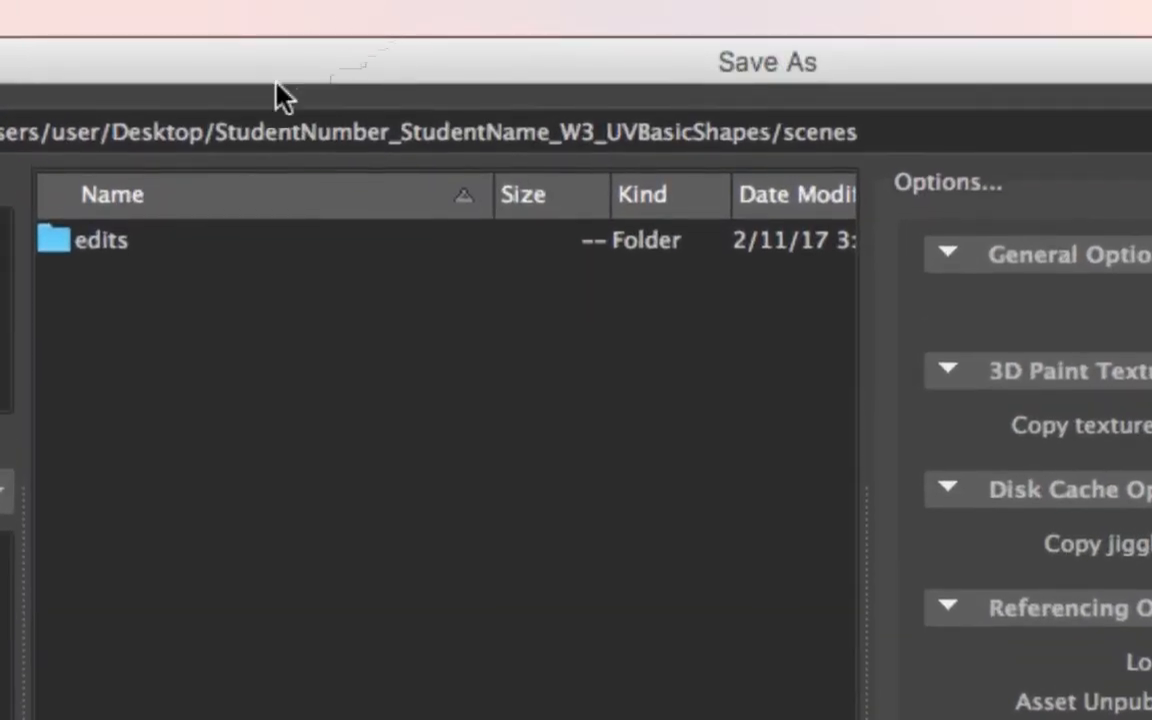
left_click_drag(218, 132, 1131, 257)
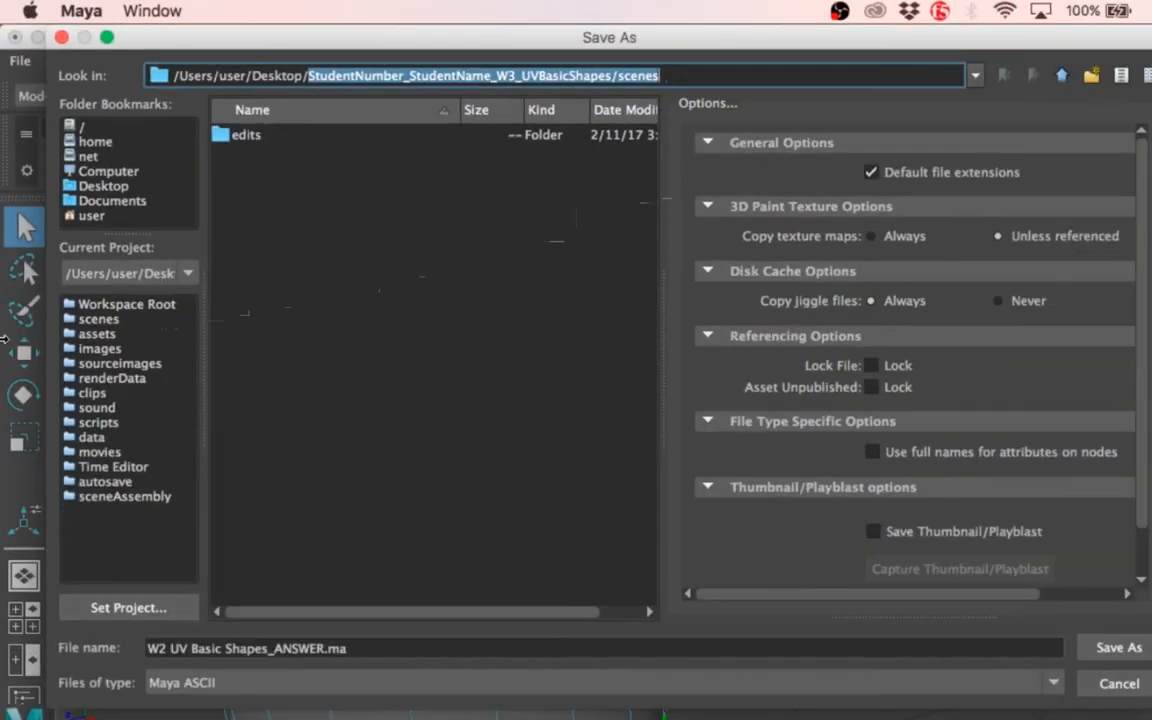
Save the scene as 01_UVLayout in the project's scenes folder.
left_click_drag(361, 650, 57, 618)
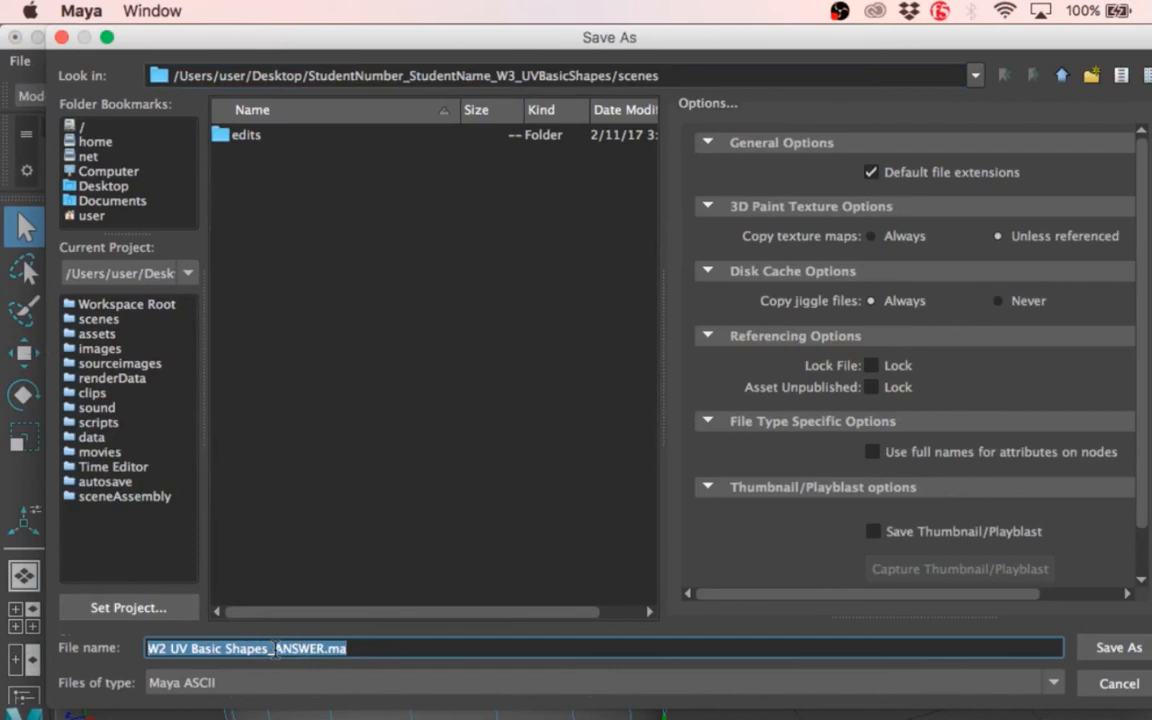
type("01_UVLA")
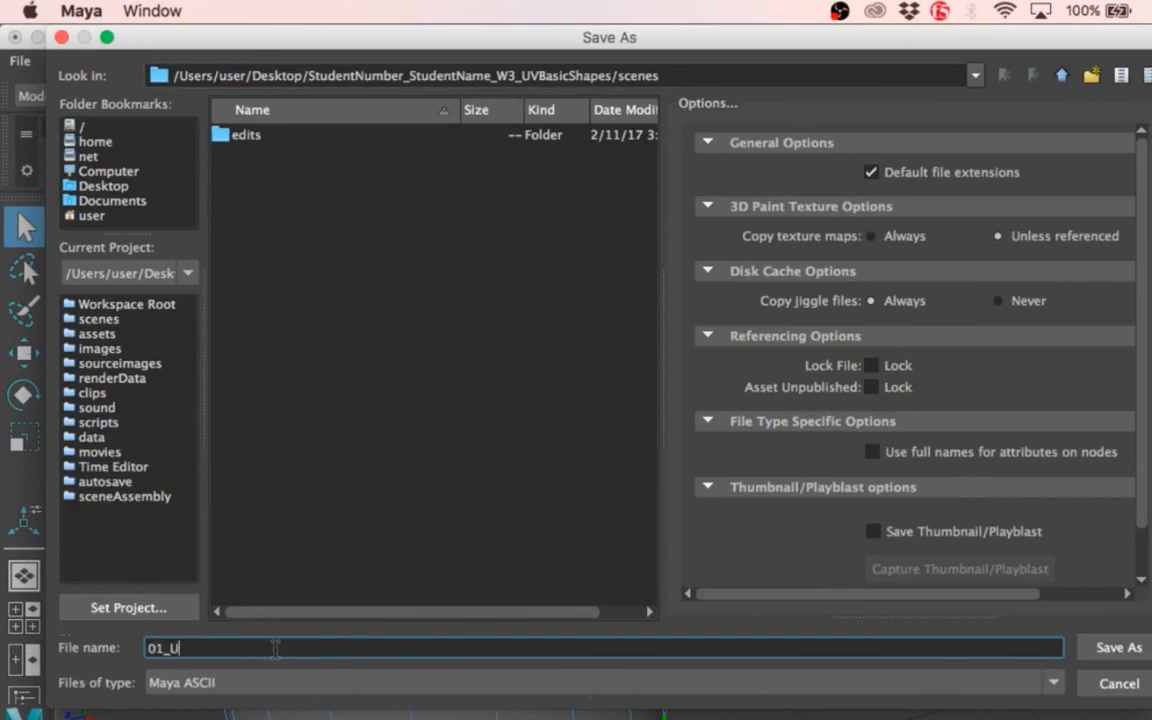
type("yout")
key("BackSpace")
key("BackSpace")
key("BackSpace")
key("BackSpace")
key("BackSpace")
type("ayout")
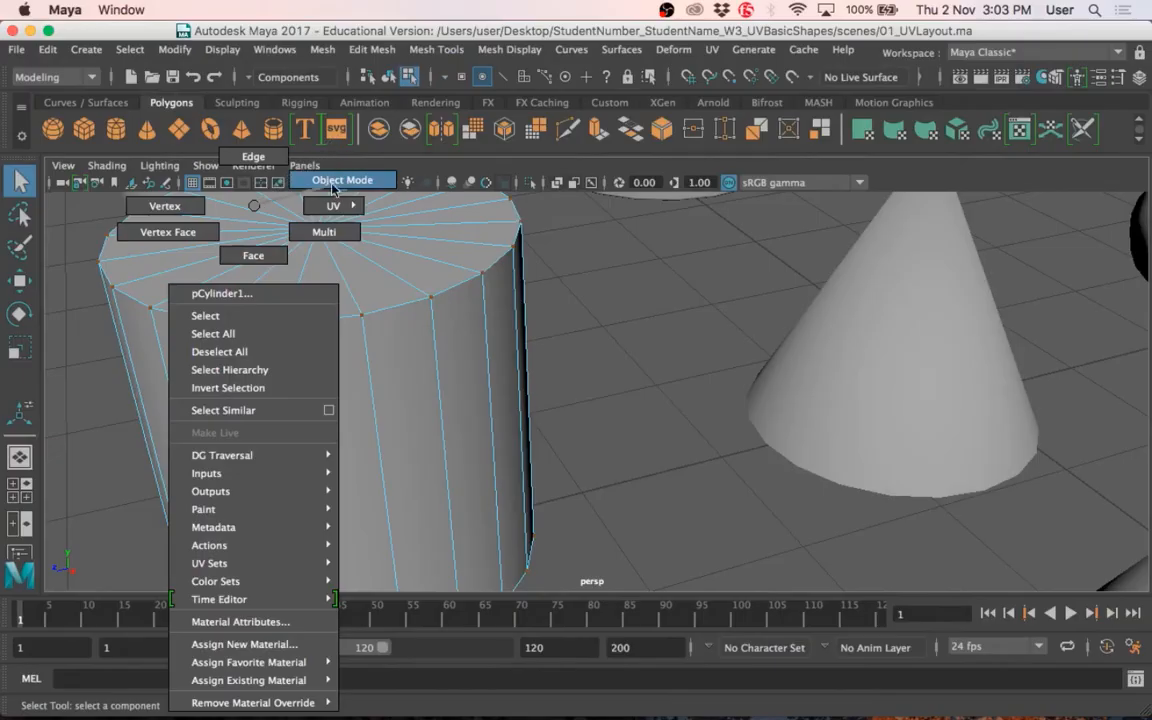
Return the cylinder to object mode and clear the selection.
right_click_drag(252, 206, 781, 328)
left_click(781, 328)
scroll(484, 347, "down", 5)
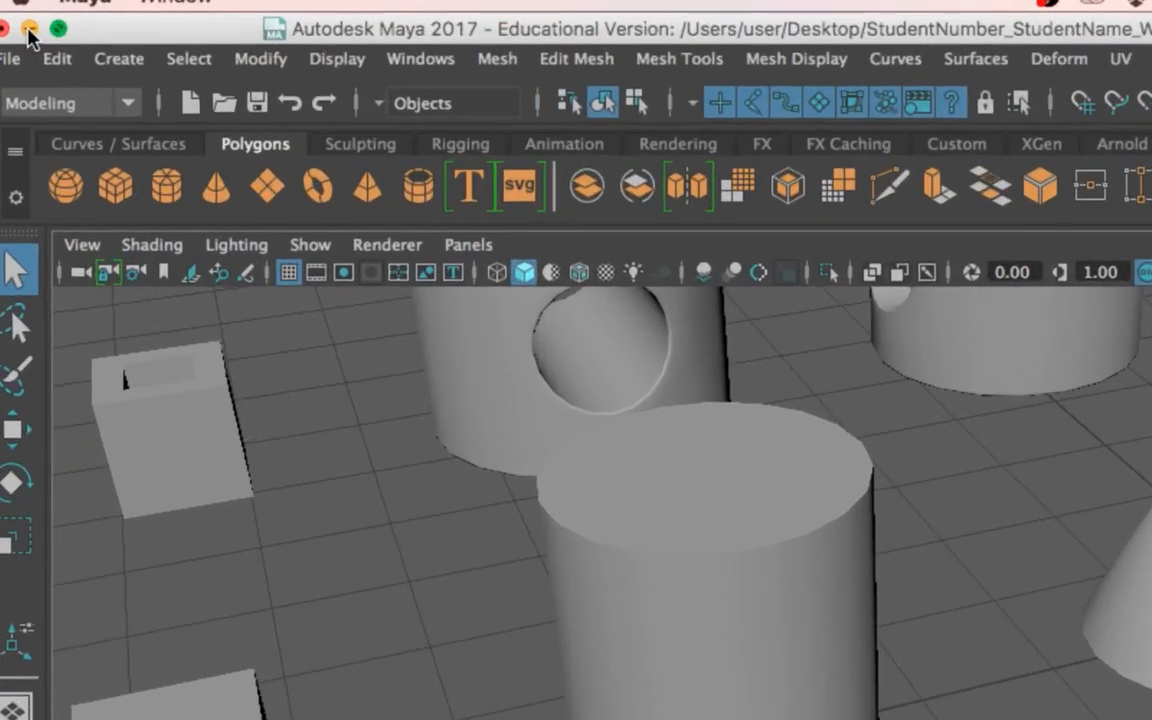
left_click(10, 58)
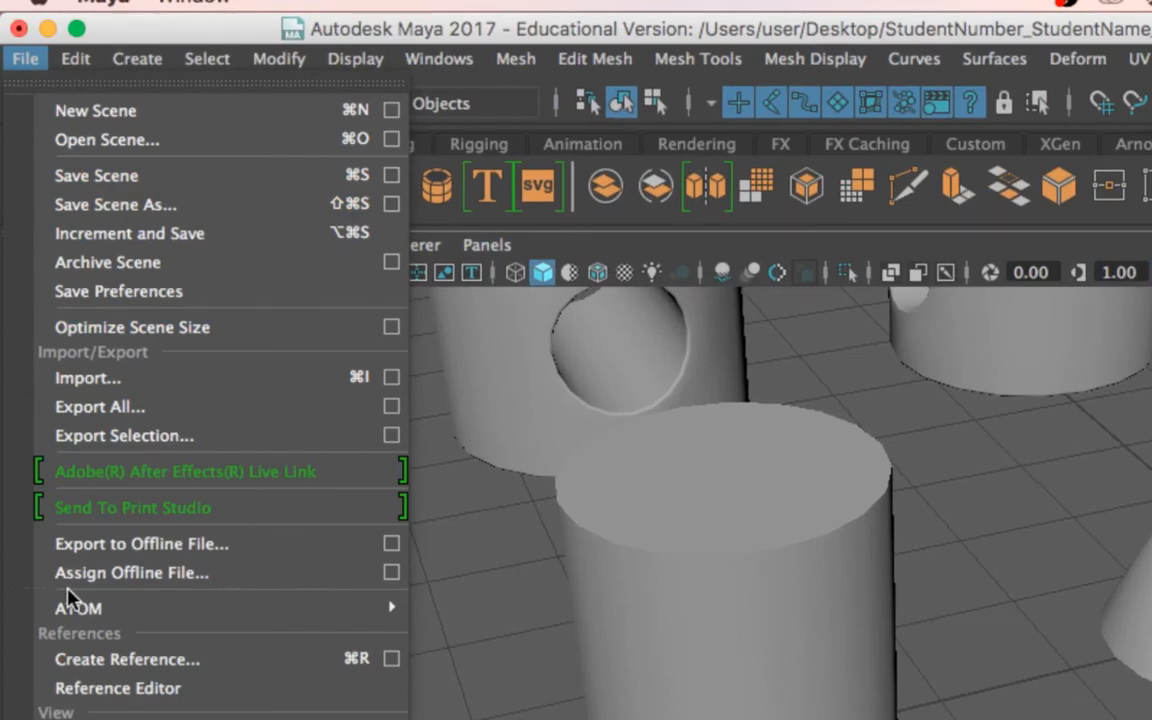
left_click(488, 565)
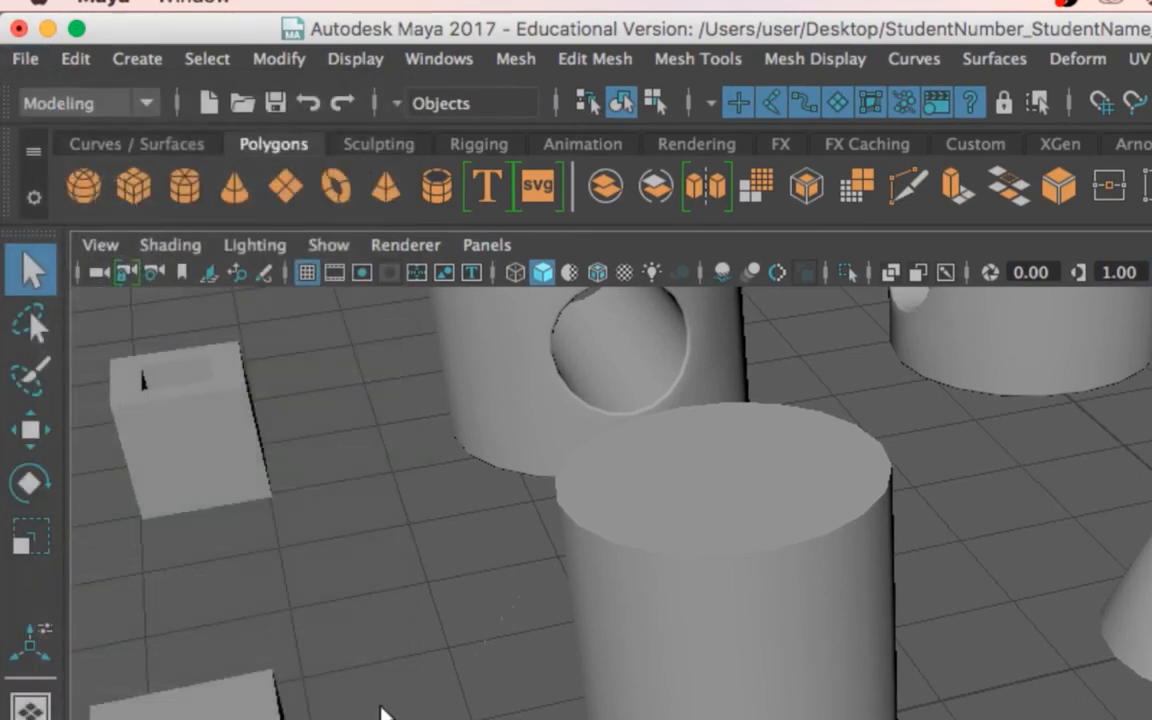
scroll(345, 482, "down", 10)
middle_click_drag(456, 535, 486, 447, "alt")
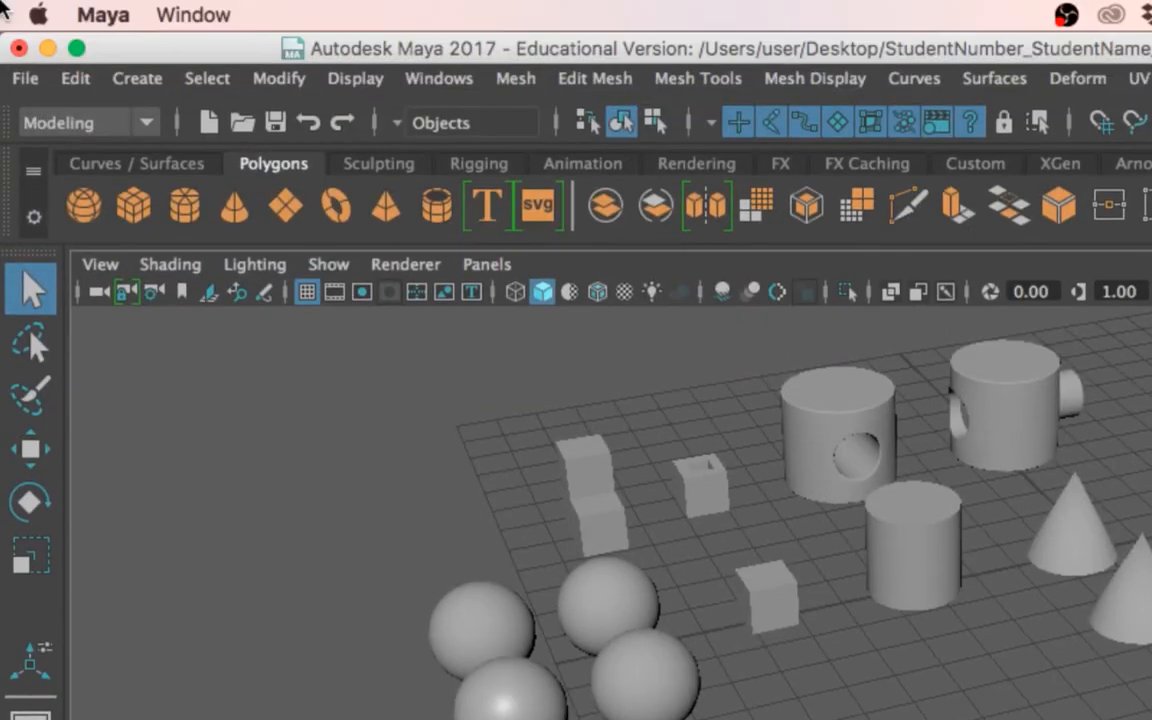
Set the StudentNumber_StudentName_W3_UVBasicShapes folder on the Desktop as the current project after looking at its contents.
left_click(25, 79)
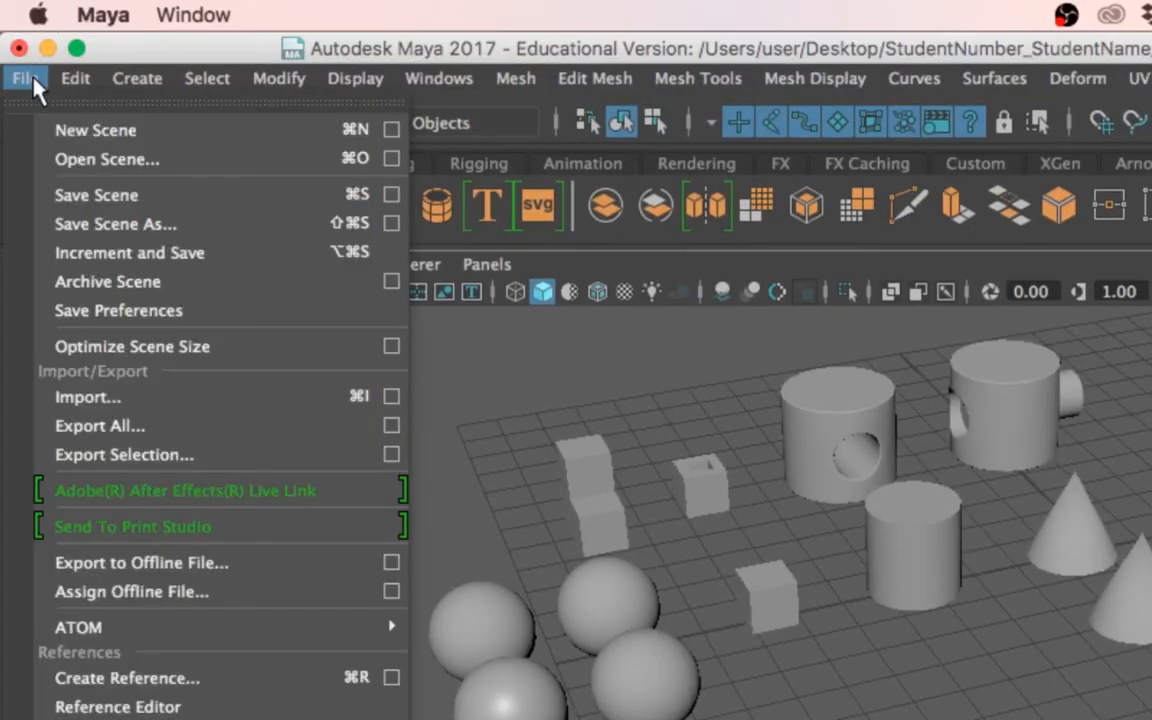
mouse_move(110, 697)
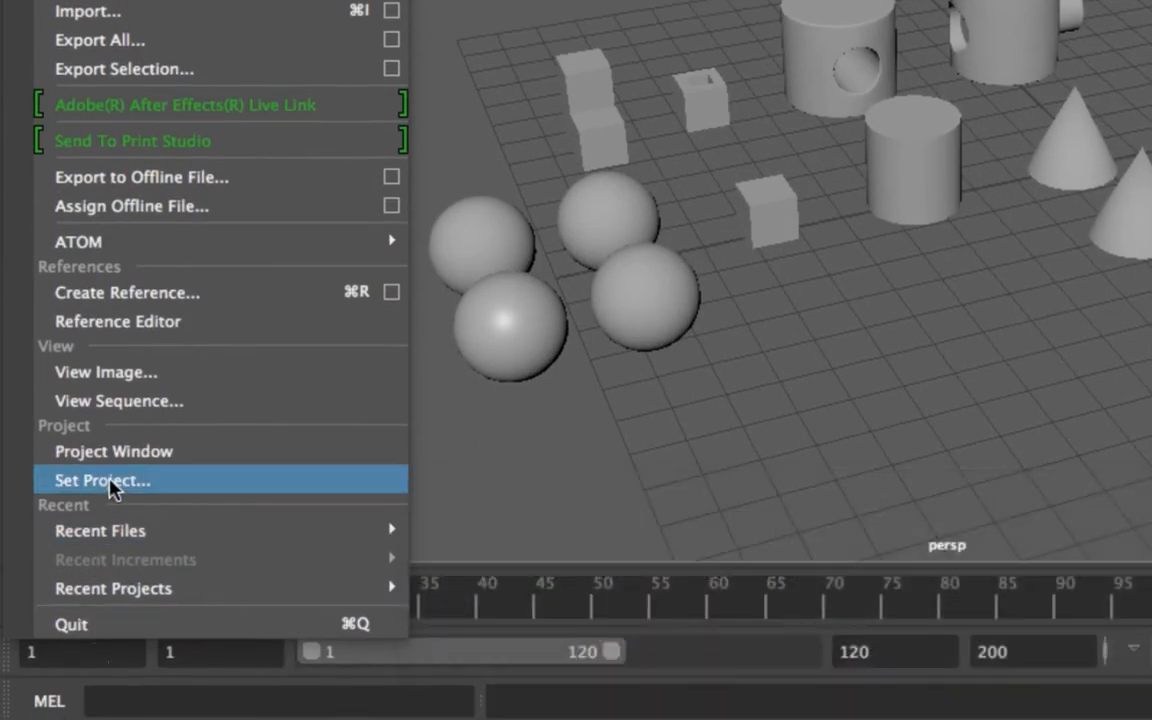
left_click(110, 481)
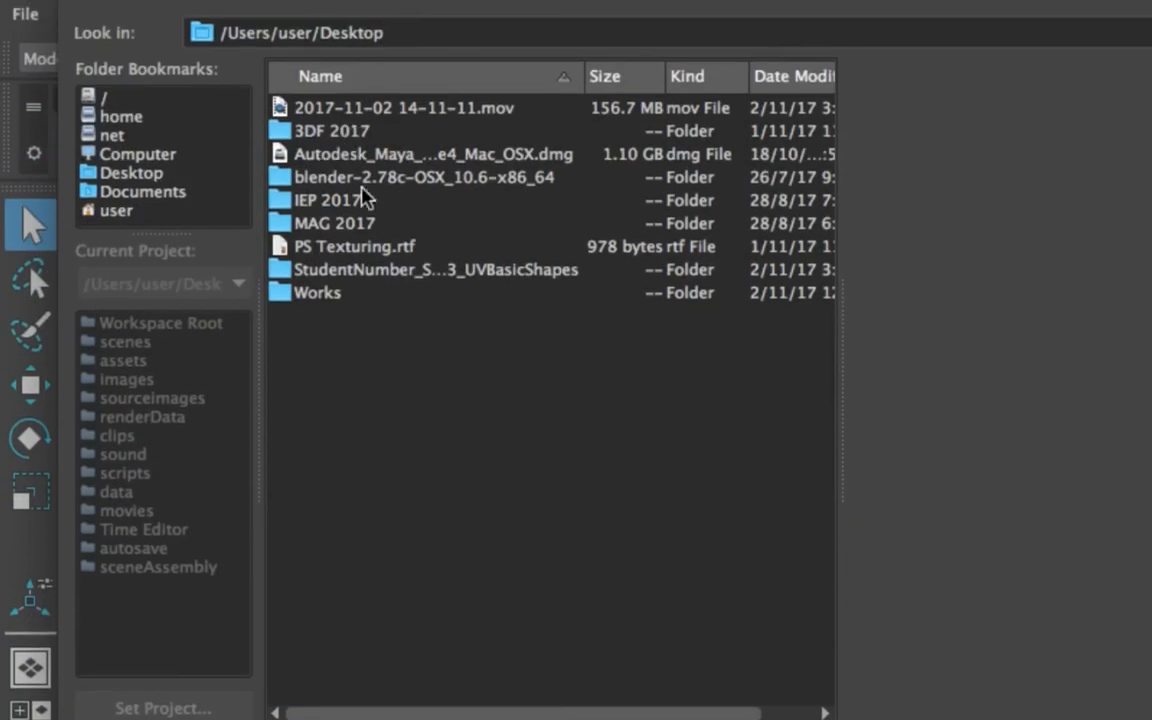
left_click(402, 272)
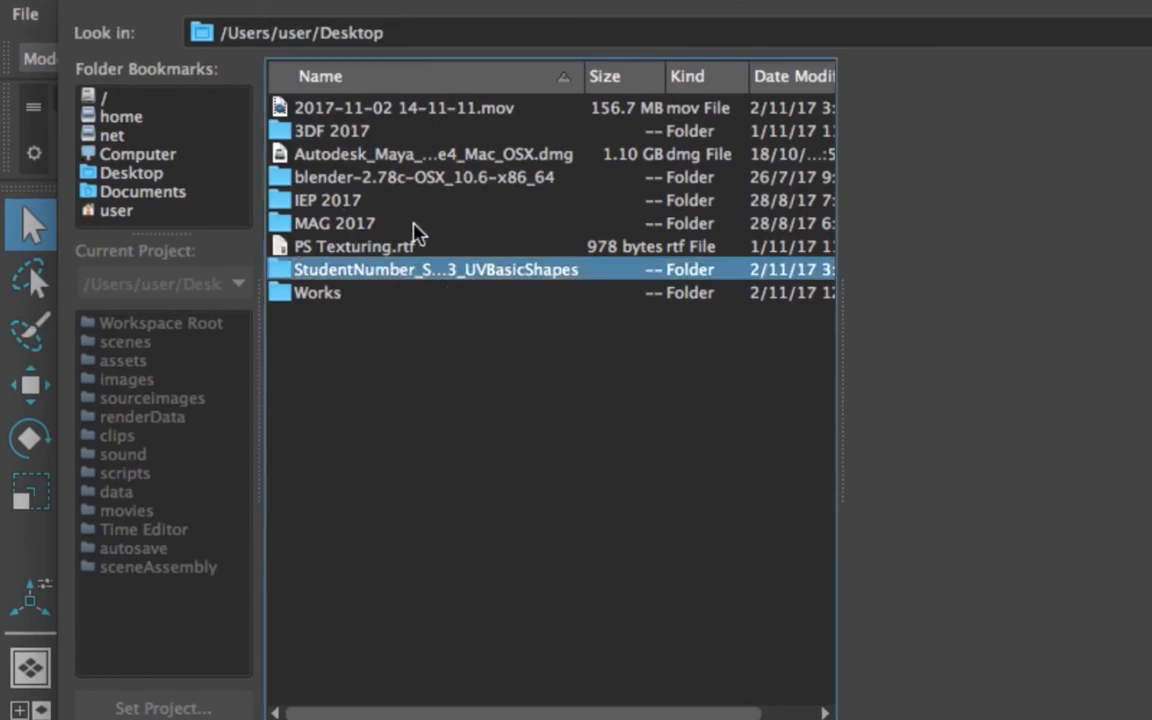
double_click(520, 274)
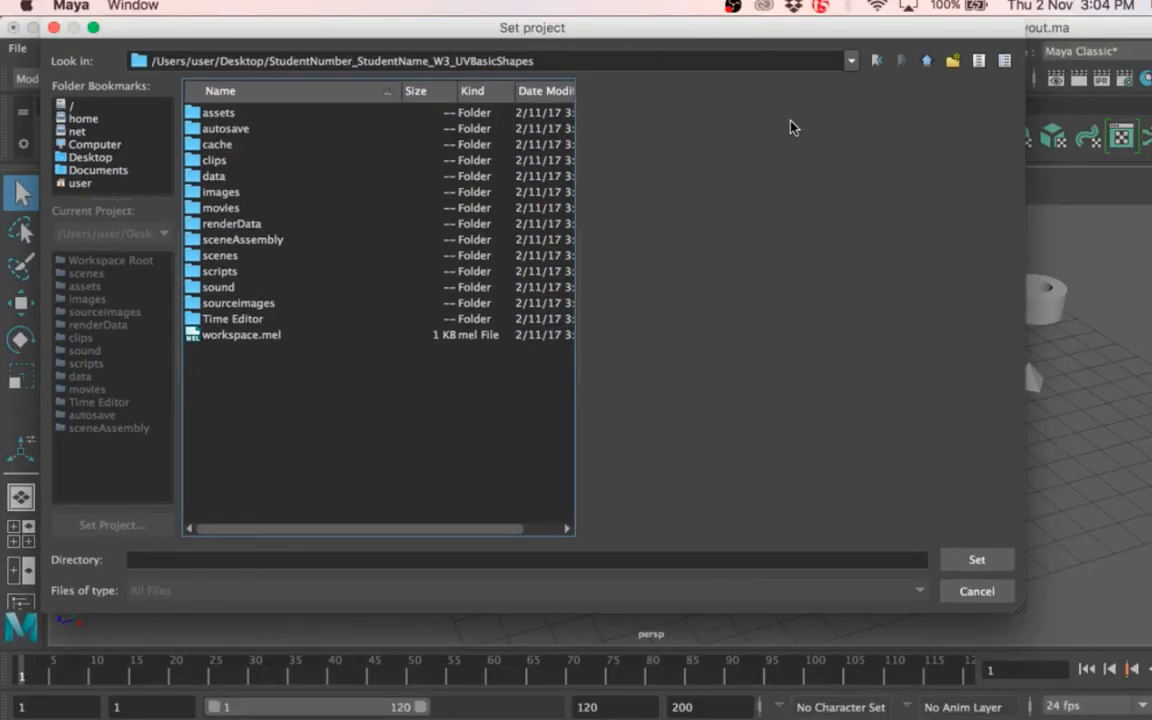
left_click(928, 67)
left_click(250, 231)
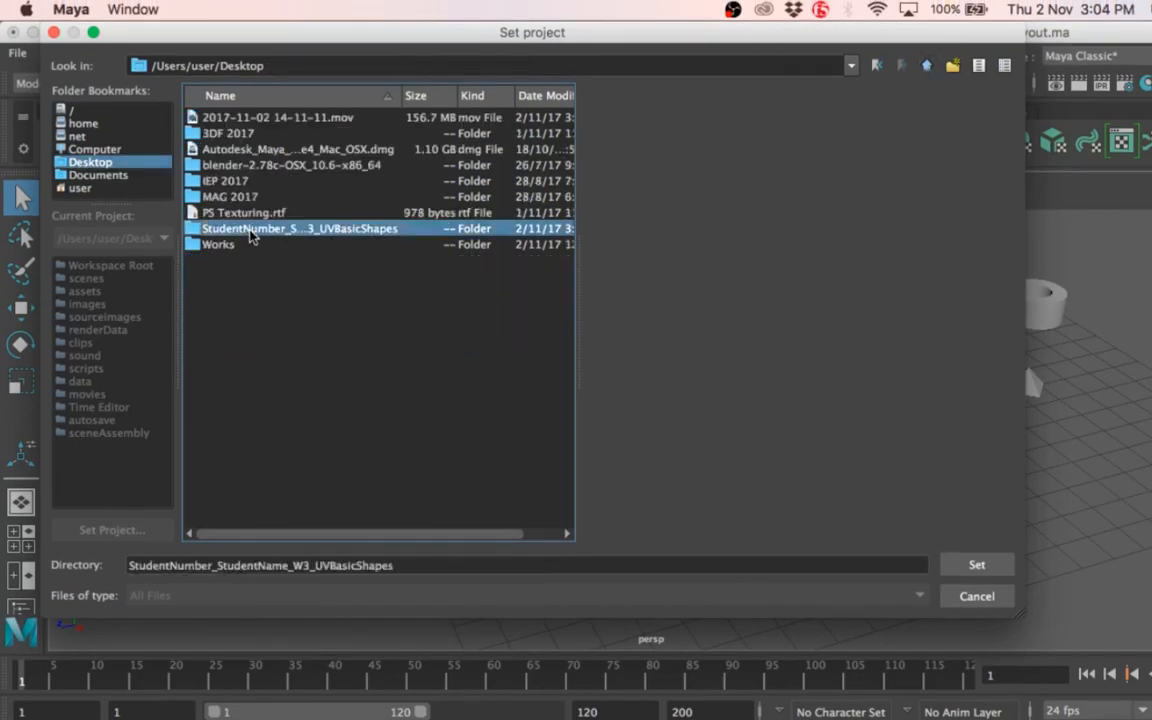
left_click(982, 566)
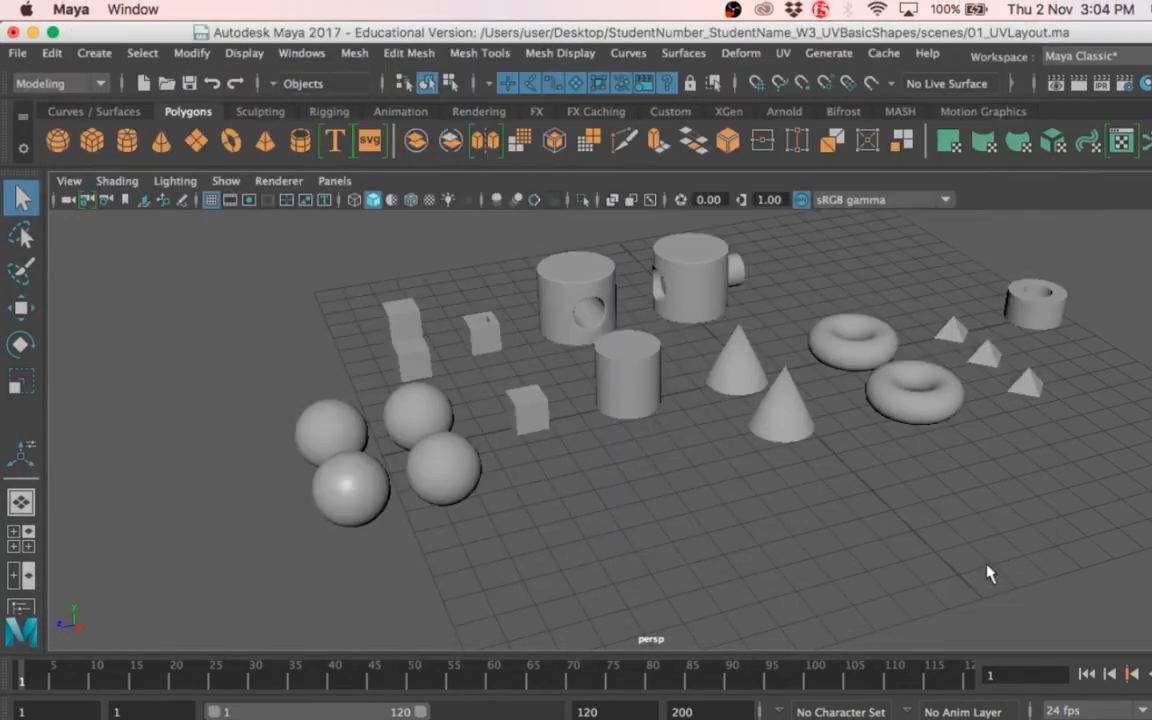
Open the scene 01_UVLayout.ma from the project's scenes folder.
left_click(20, 54)
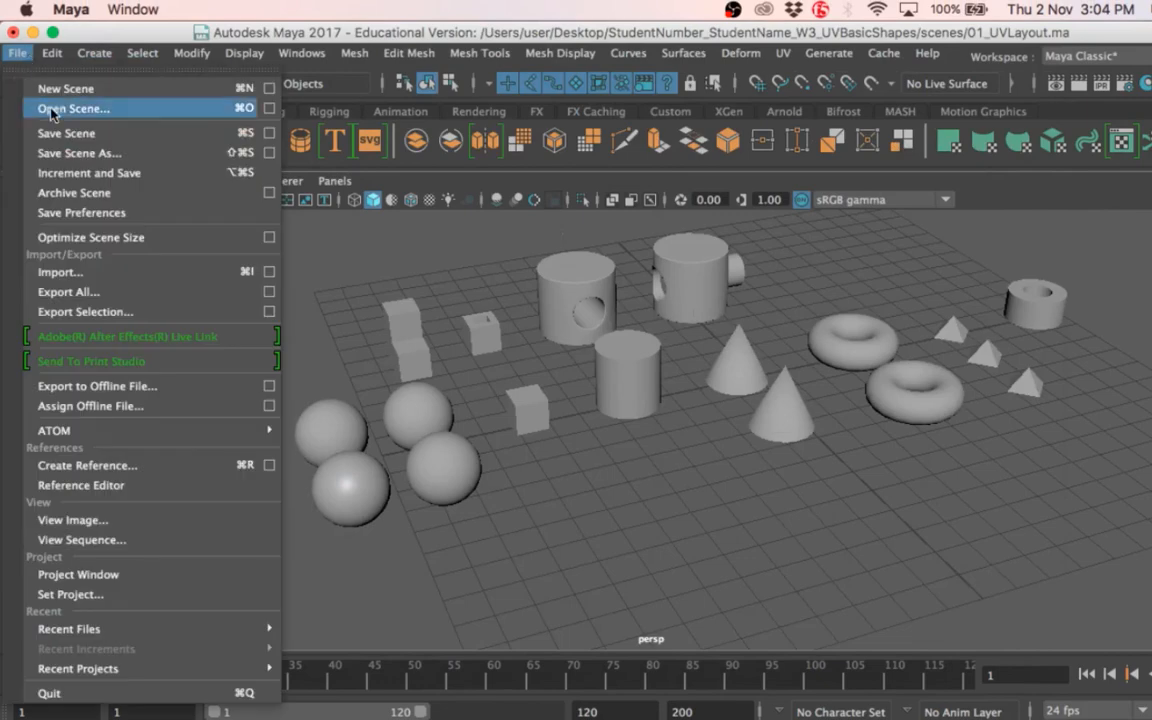
left_click(60, 106)
left_click(260, 119)
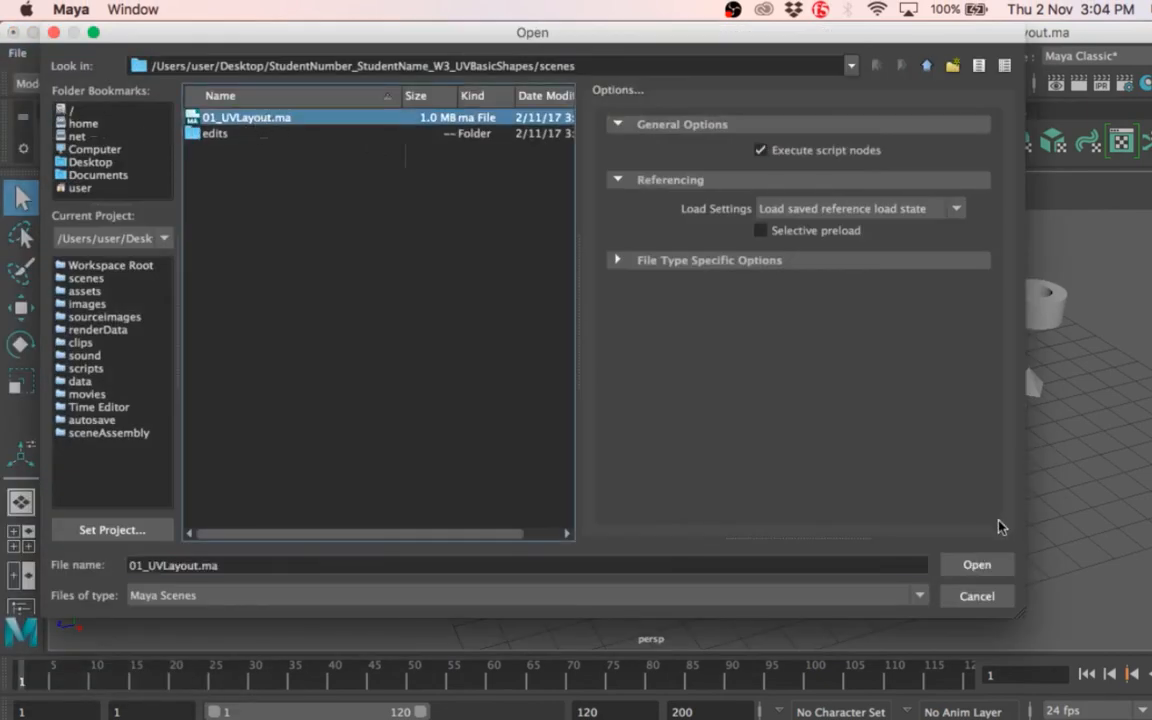
left_click(980, 563)
left_click(630, 417)
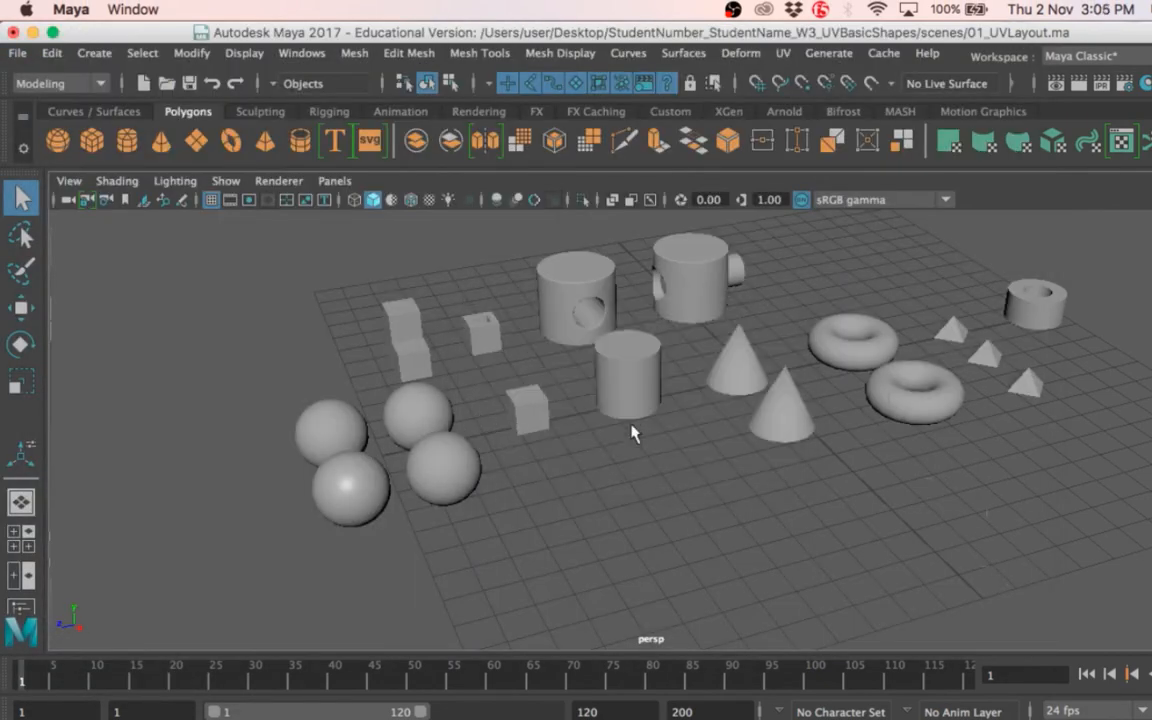
Select the plain cylinder without holes, between the cubes and the cones.
scroll(638, 411, "up", 10)
scroll(638, 404, "down", 8)
right_click_drag(637, 402, 421, 517, "alt")
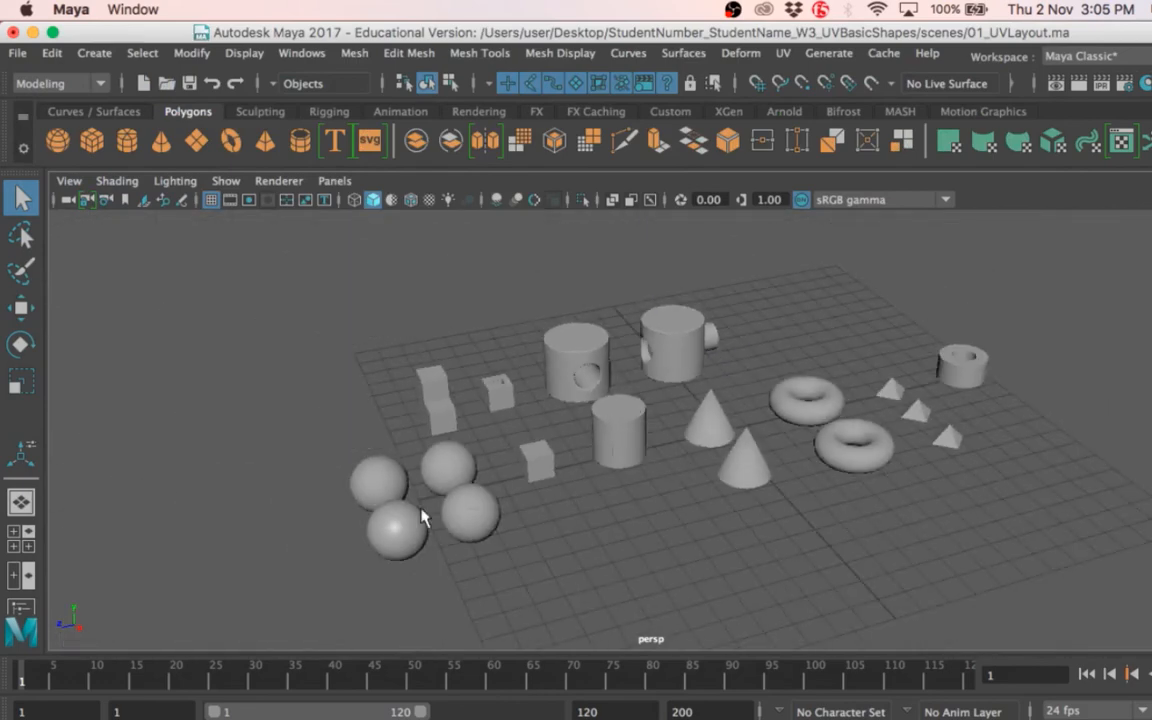
scroll(397, 514, "up", 5)
scroll(400, 509, "up", 3)
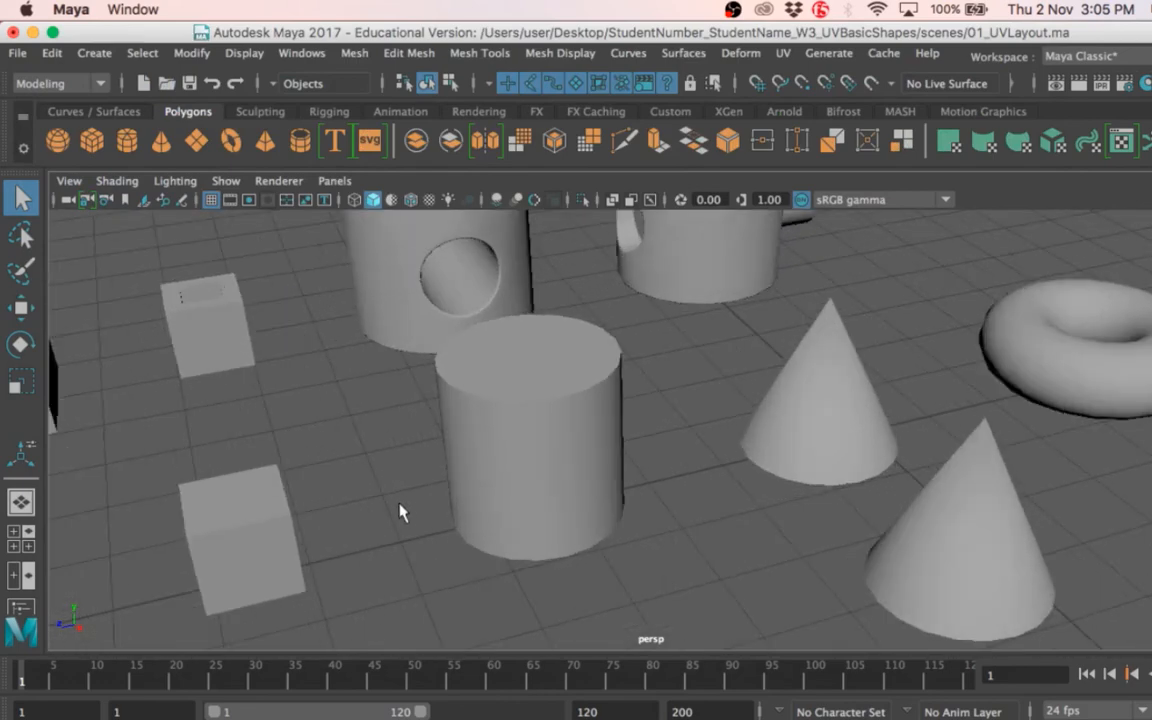
scroll(408, 506, "down", 3)
left_click(537, 430)
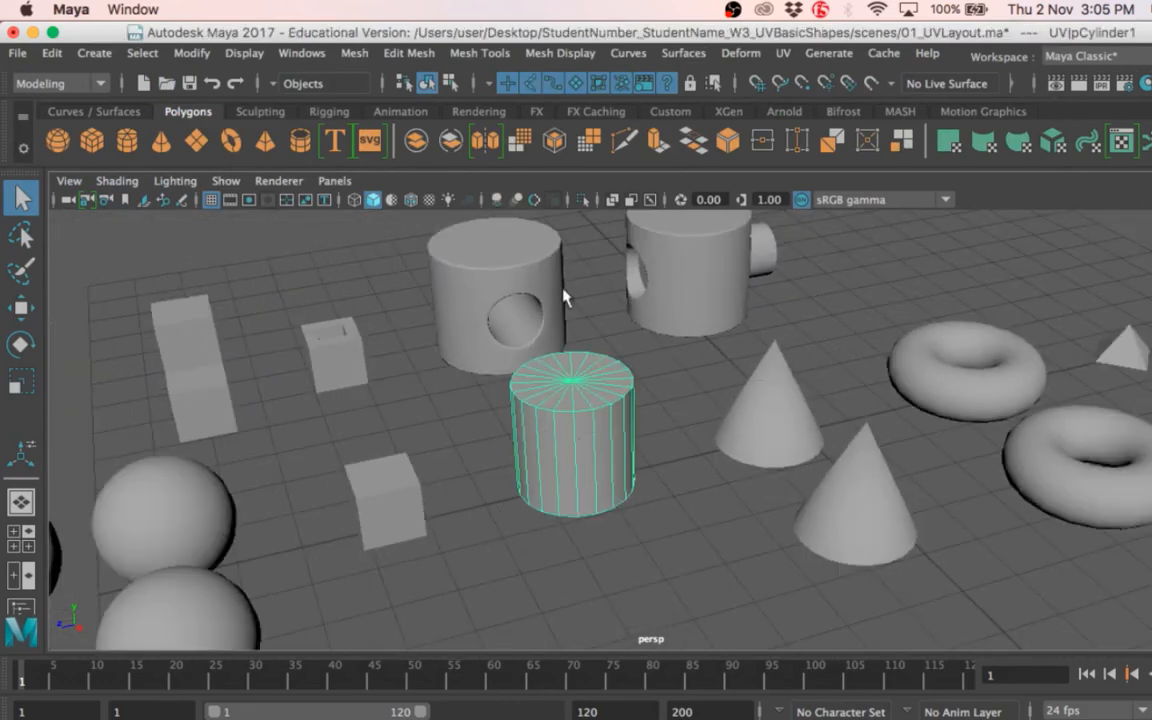
left_click_drag(560, 290, 445, 411, "alt")
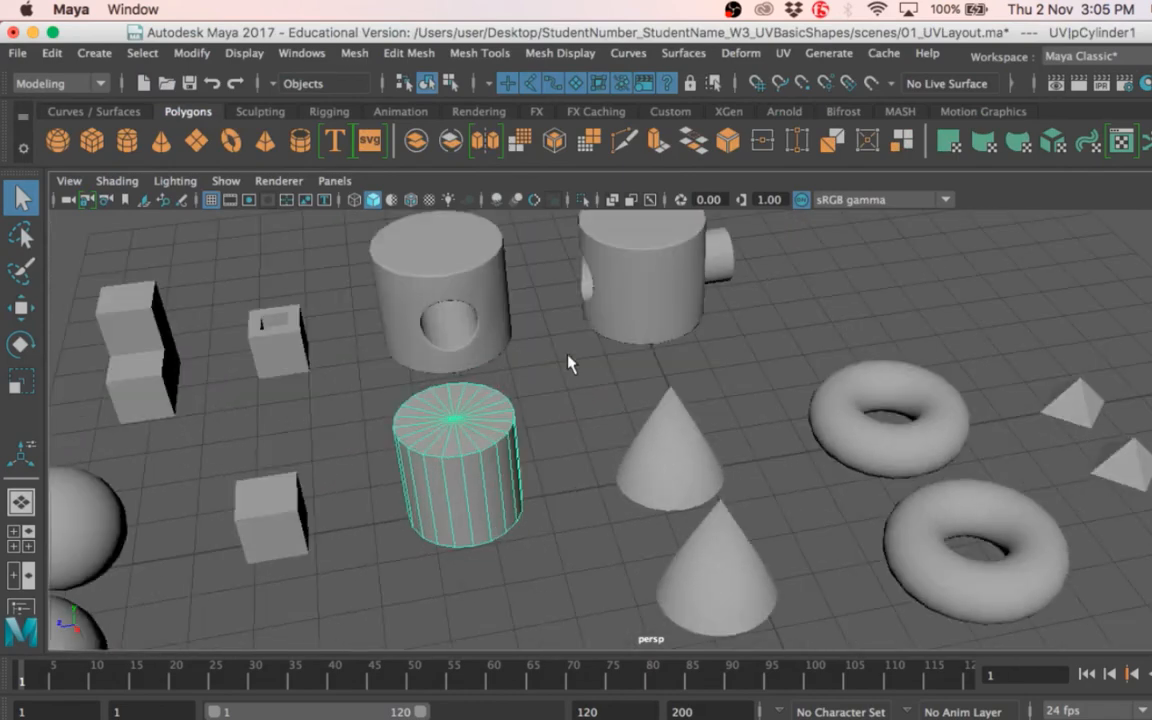
scroll(573, 360, "down", 2)
scroll(573, 360, "up", 2)
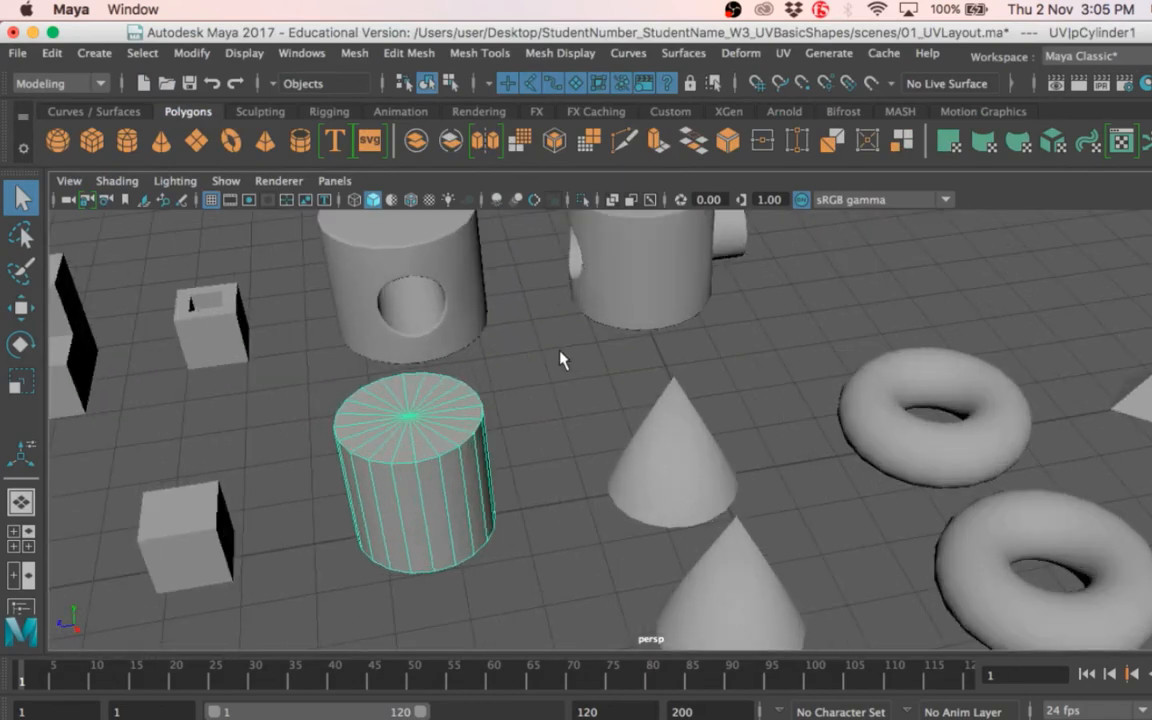
middle_click_drag(559, 352, 586, 362, "alt")
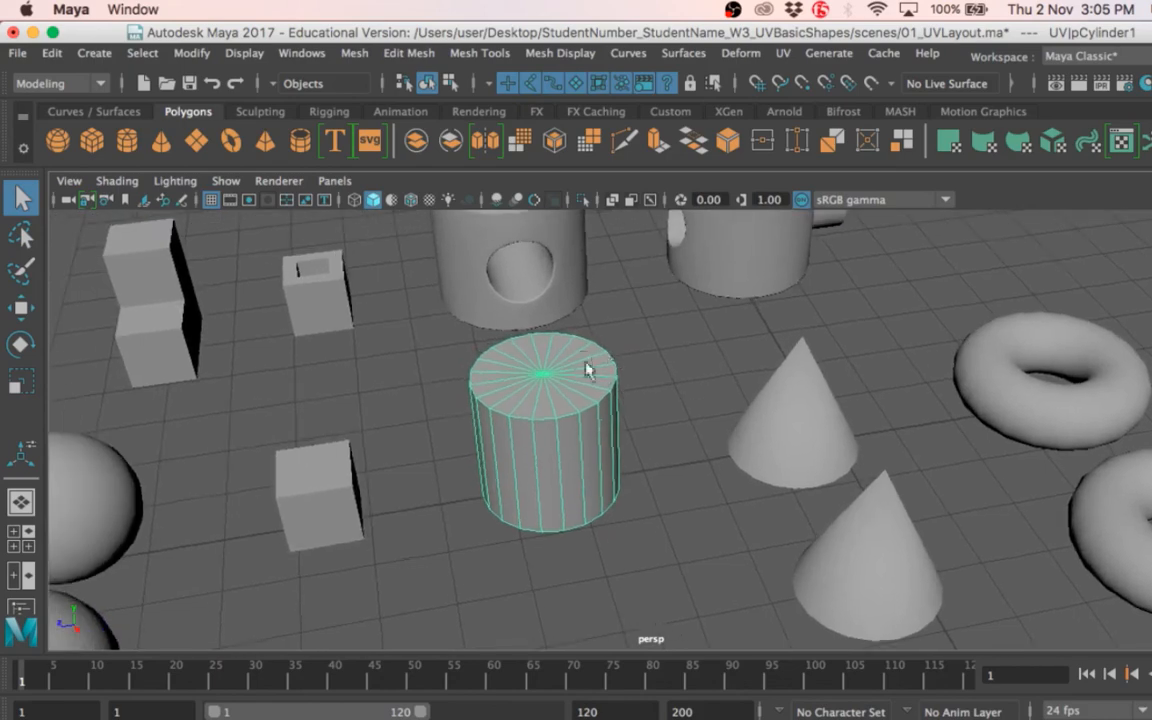
left_click_drag(588, 370, 590, 352, "alt")
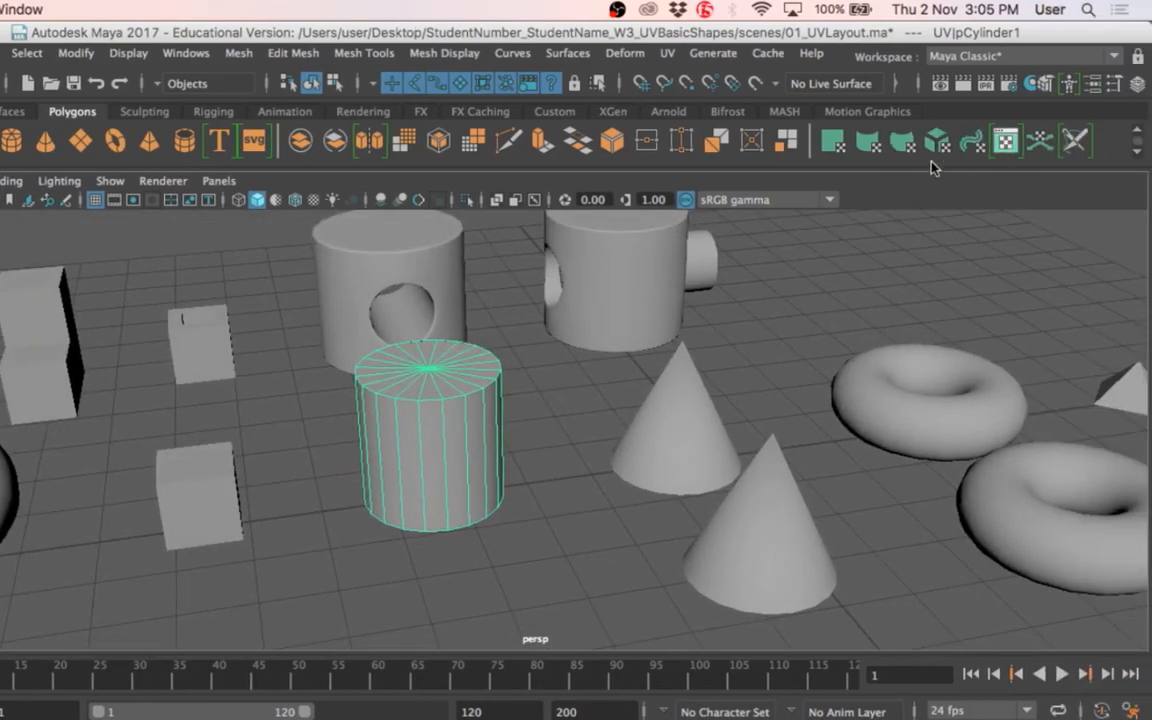
Show the cylinder's UVs in the UV Editor and start a UV snapshot.
left_click(1005, 140)
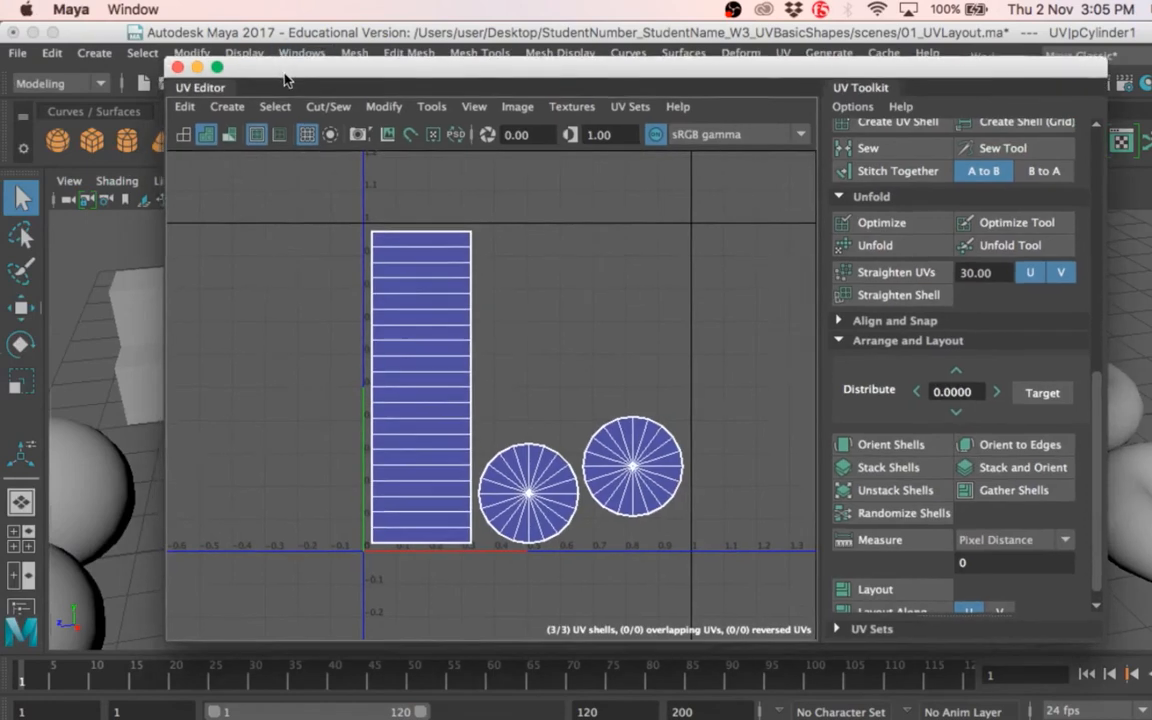
left_click_drag(285, 80, 290, 42)
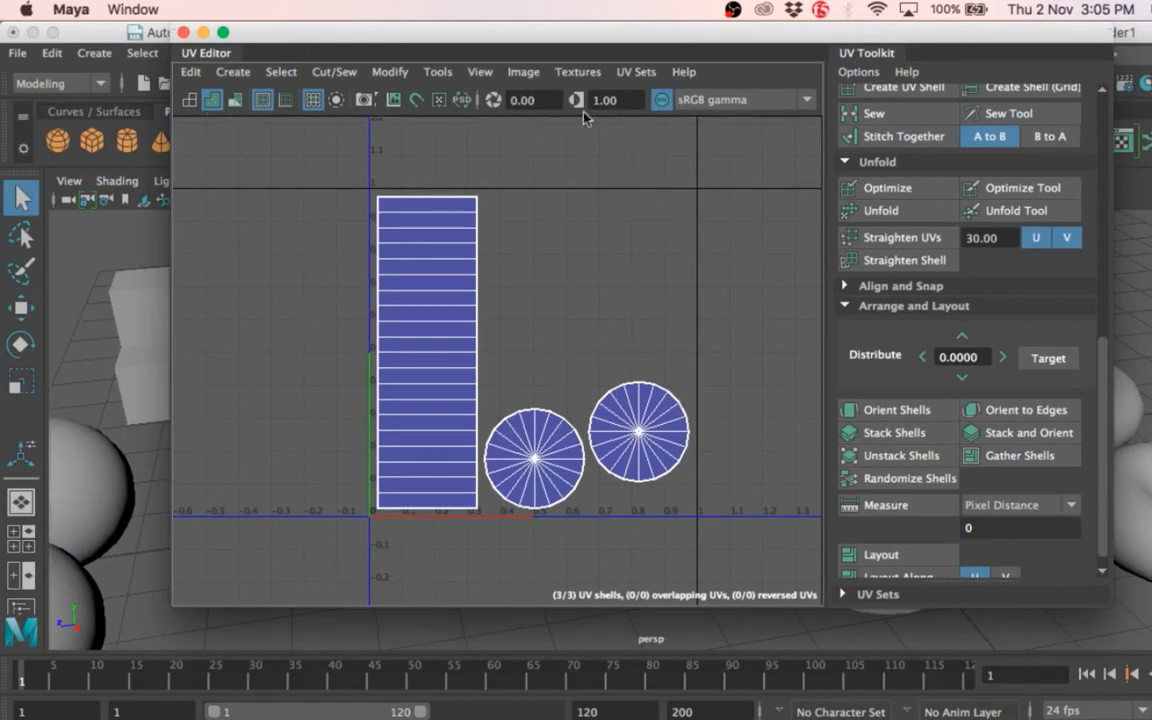
left_click(577, 73)
mouse_move(523, 72)
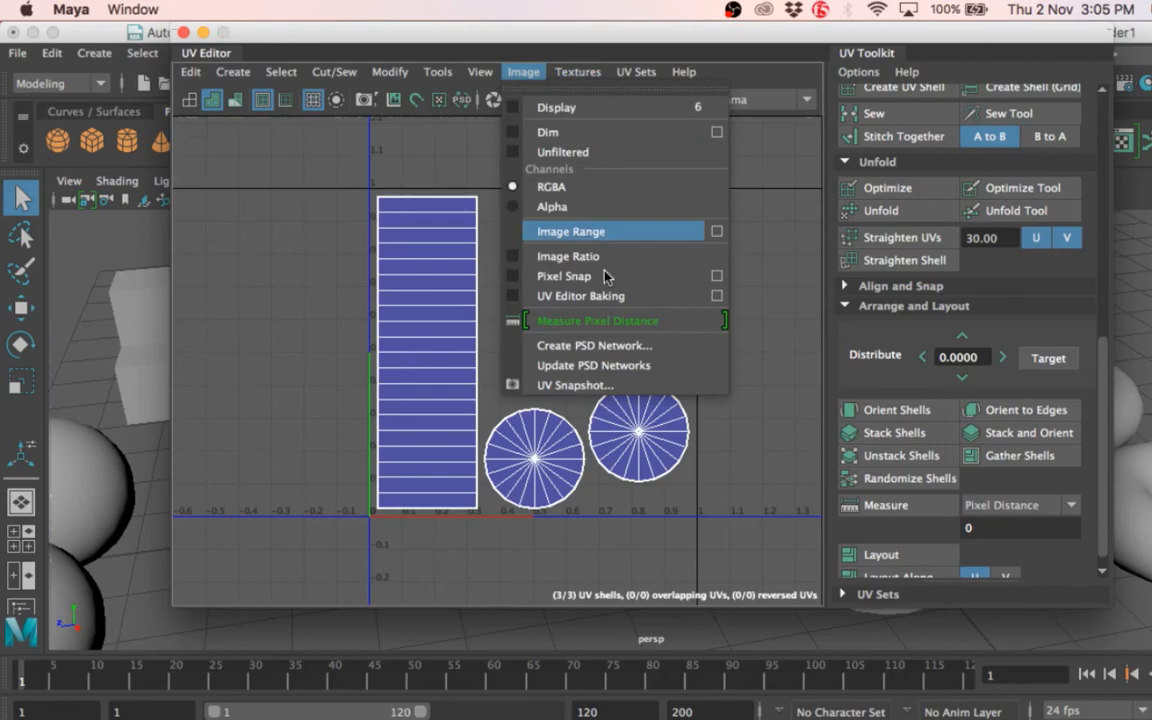
left_click(612, 388)
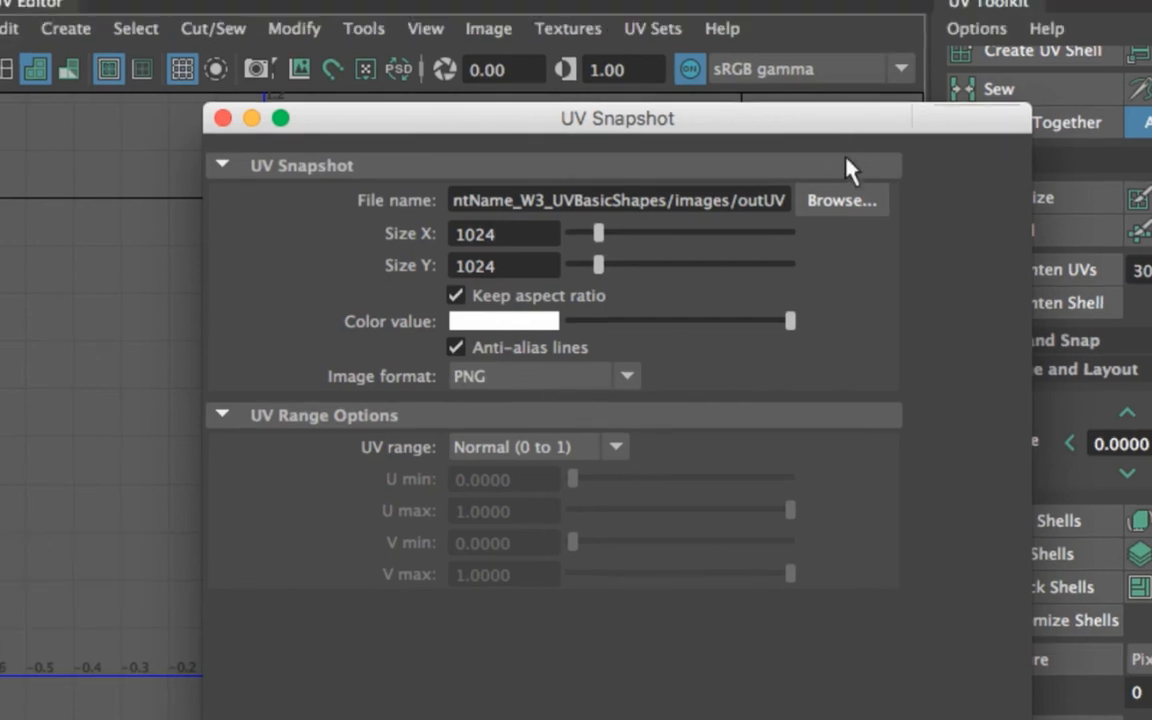
Set the snapshot's file name to Cylinder_UV in the project's images folder.
left_click(842, 201)
left_click_drag(453, 200, 731, 202)
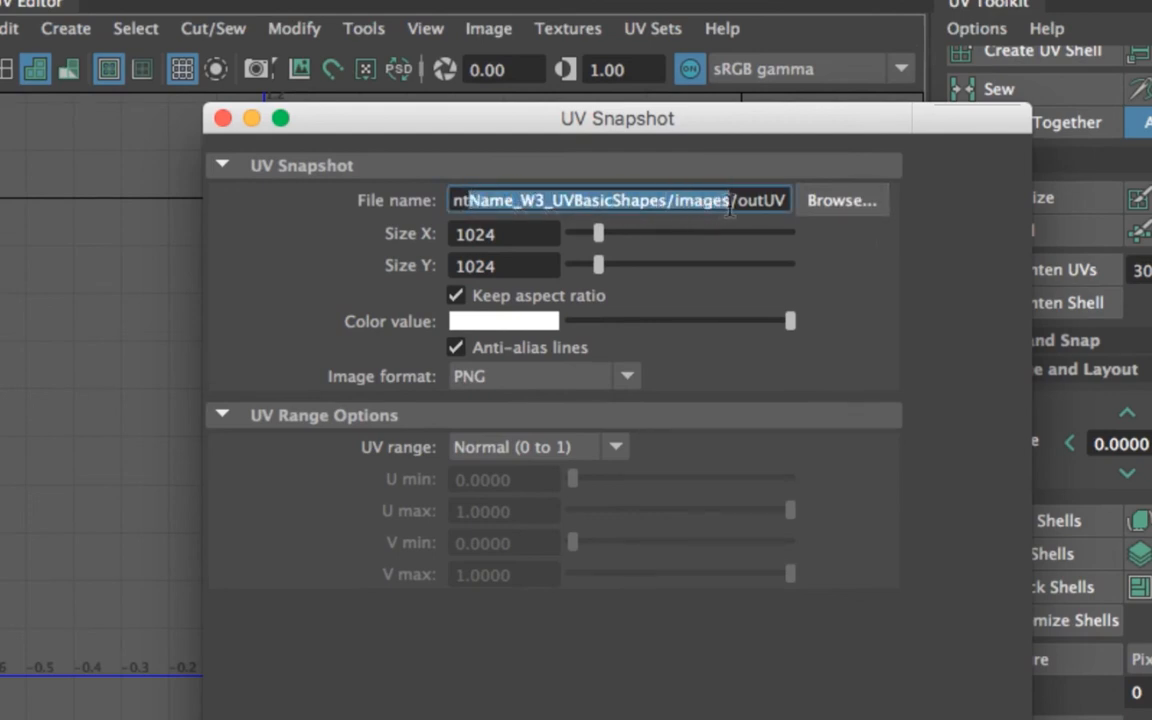
left_click(836, 208)
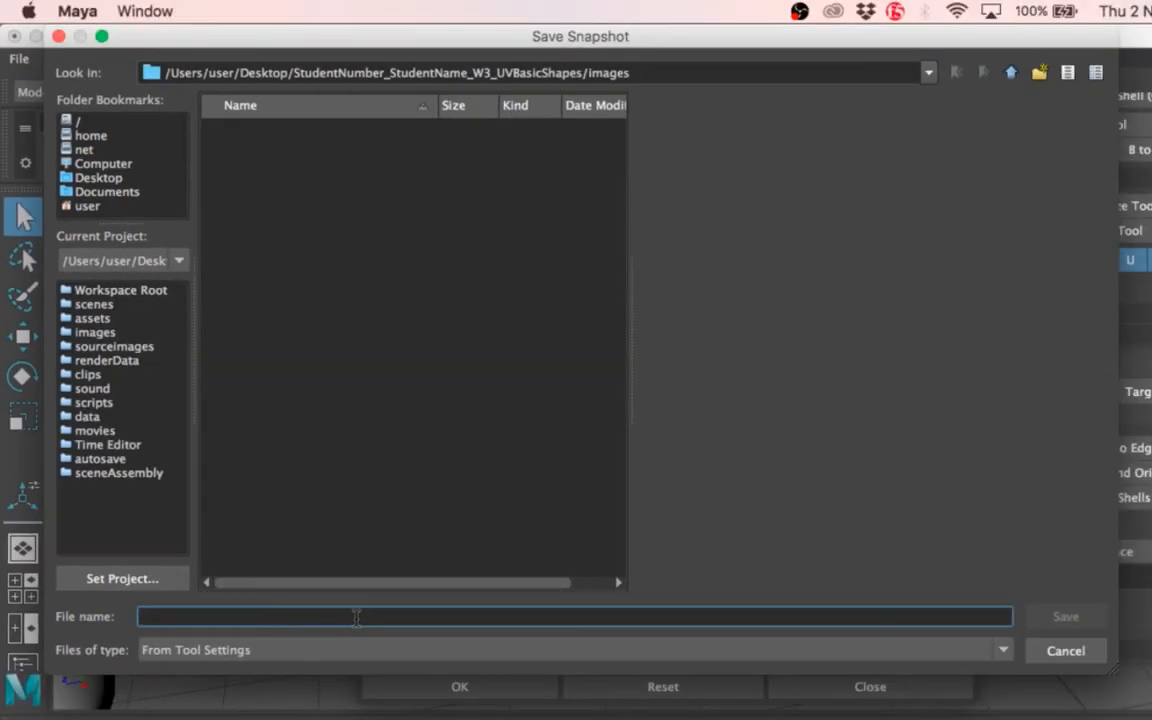
type("Cylinder_")
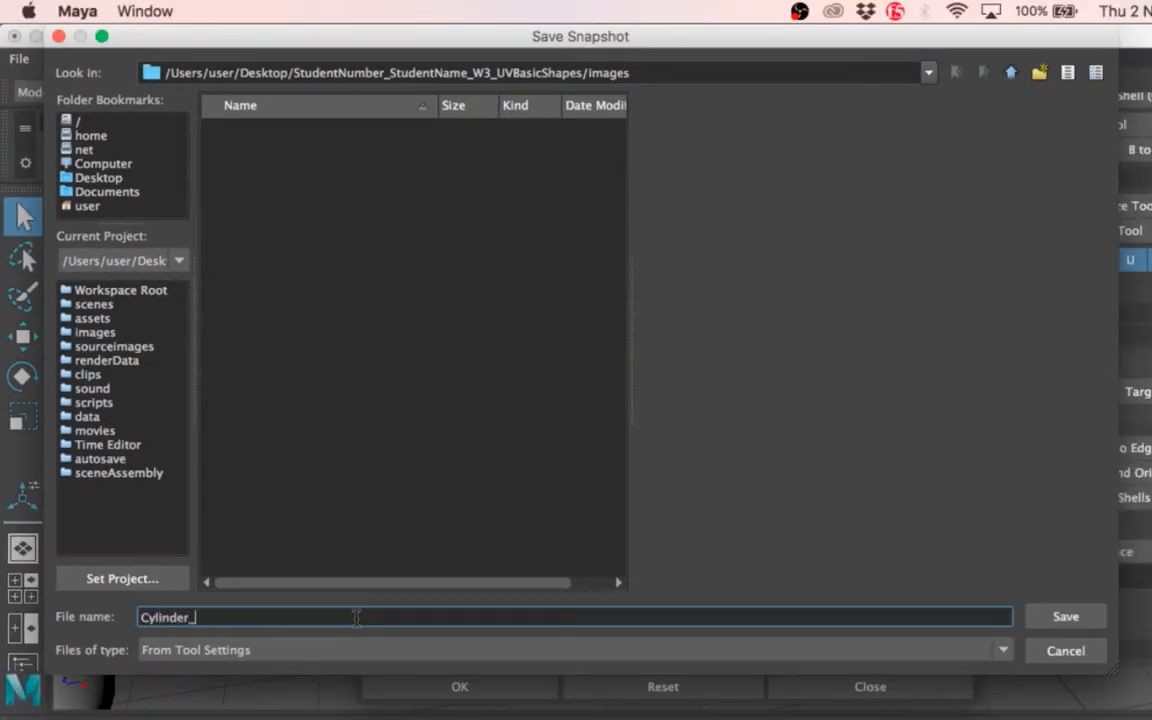
type("UV")
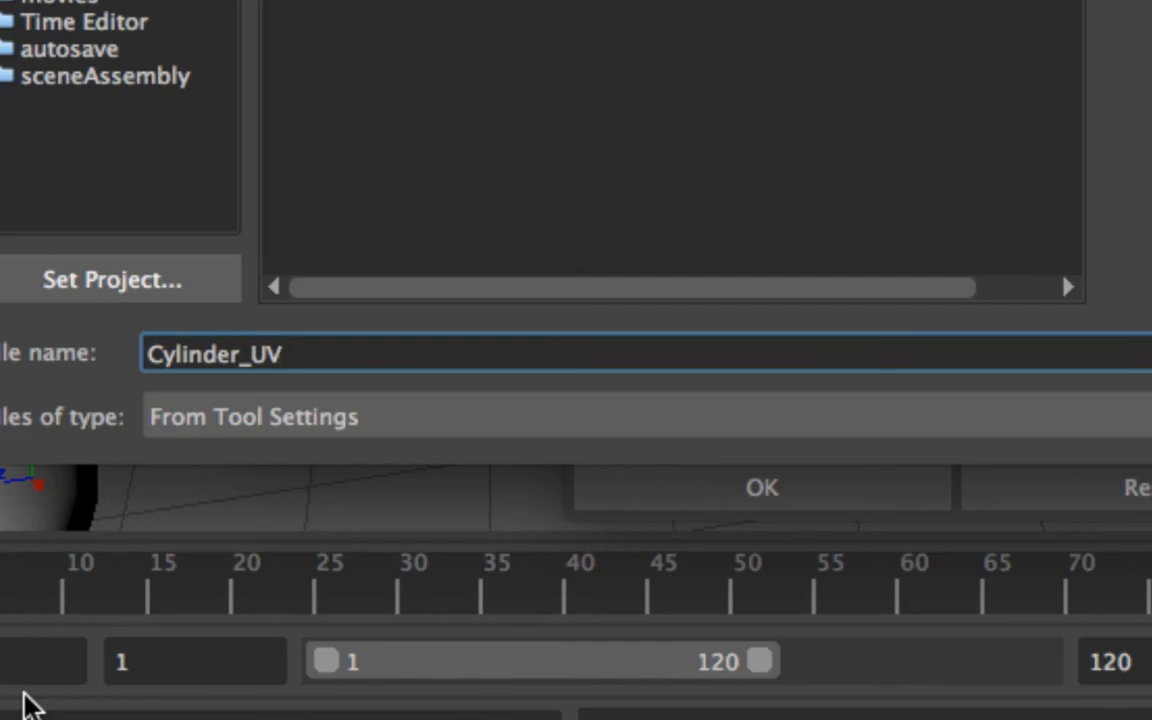
left_click_drag(341, 354, 494, 404)
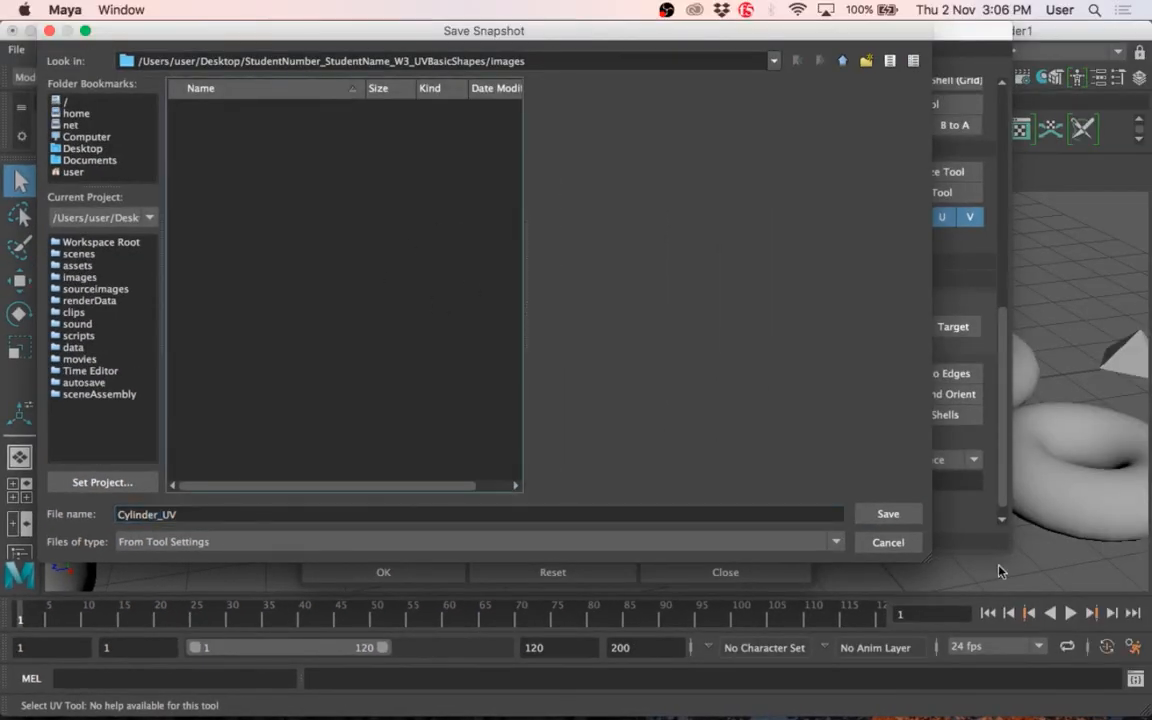
left_click(888, 513)
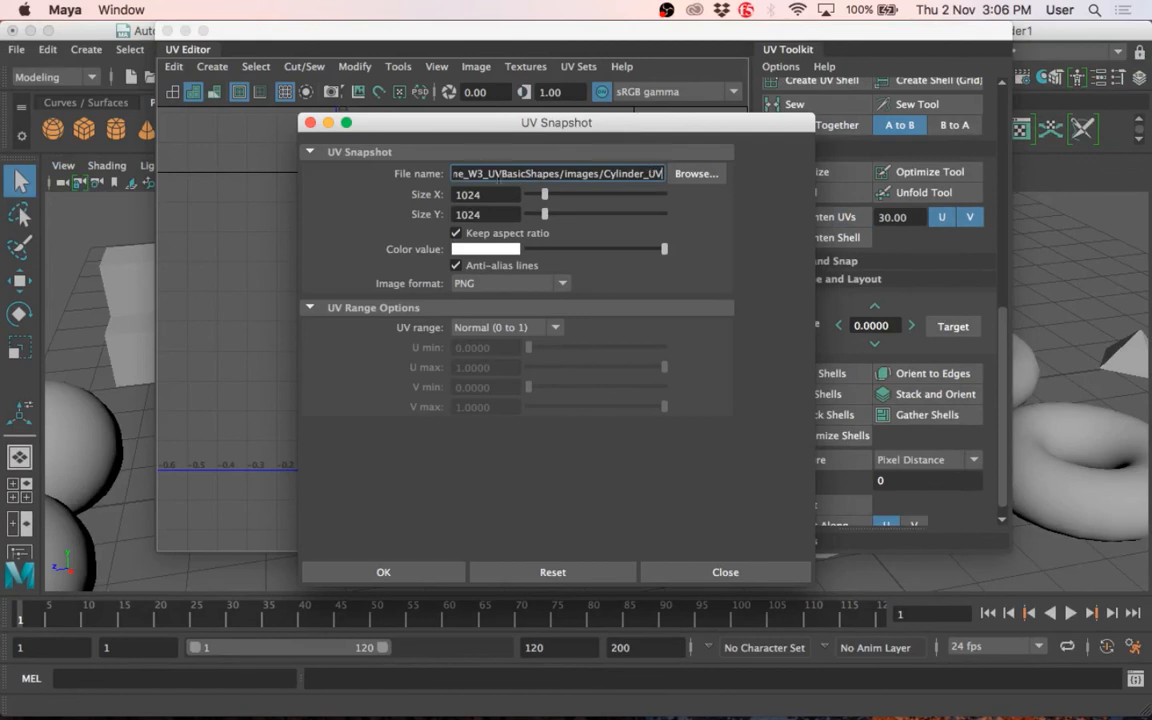
Export the cylinder's UV snapshot as a 1024 × 1024 PNG and close the UV Editor.
left_click_drag(543, 173, 662, 173)
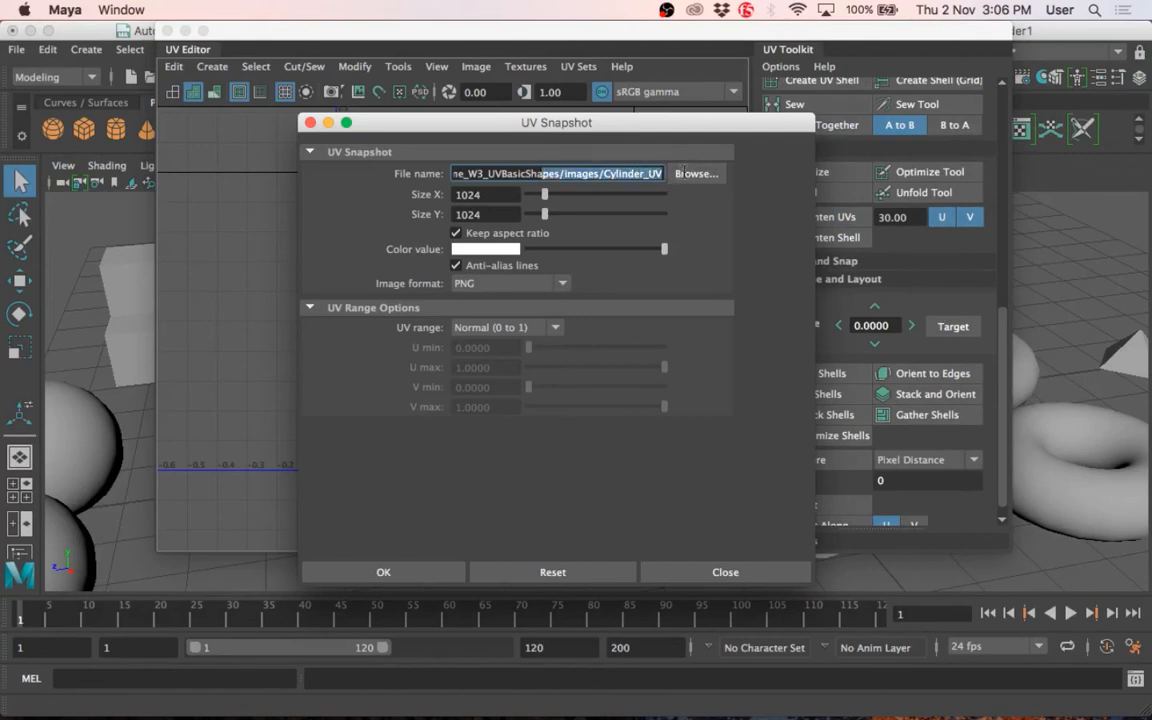
left_click(384, 572)
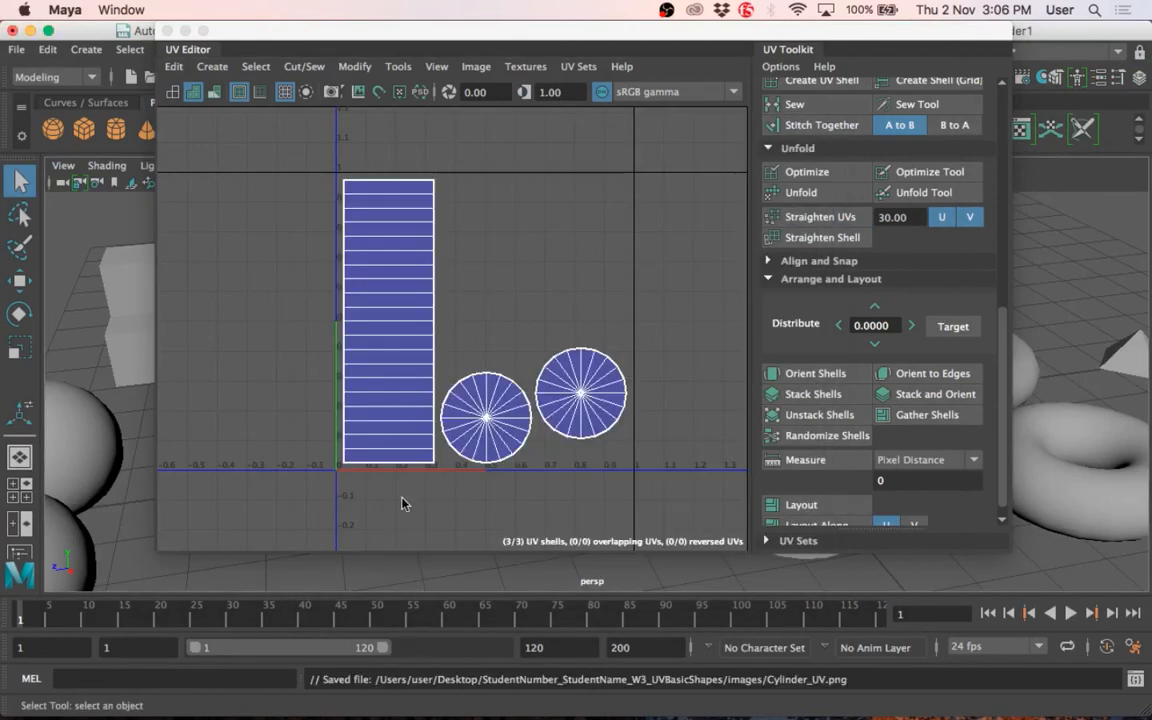
left_click(167, 31)
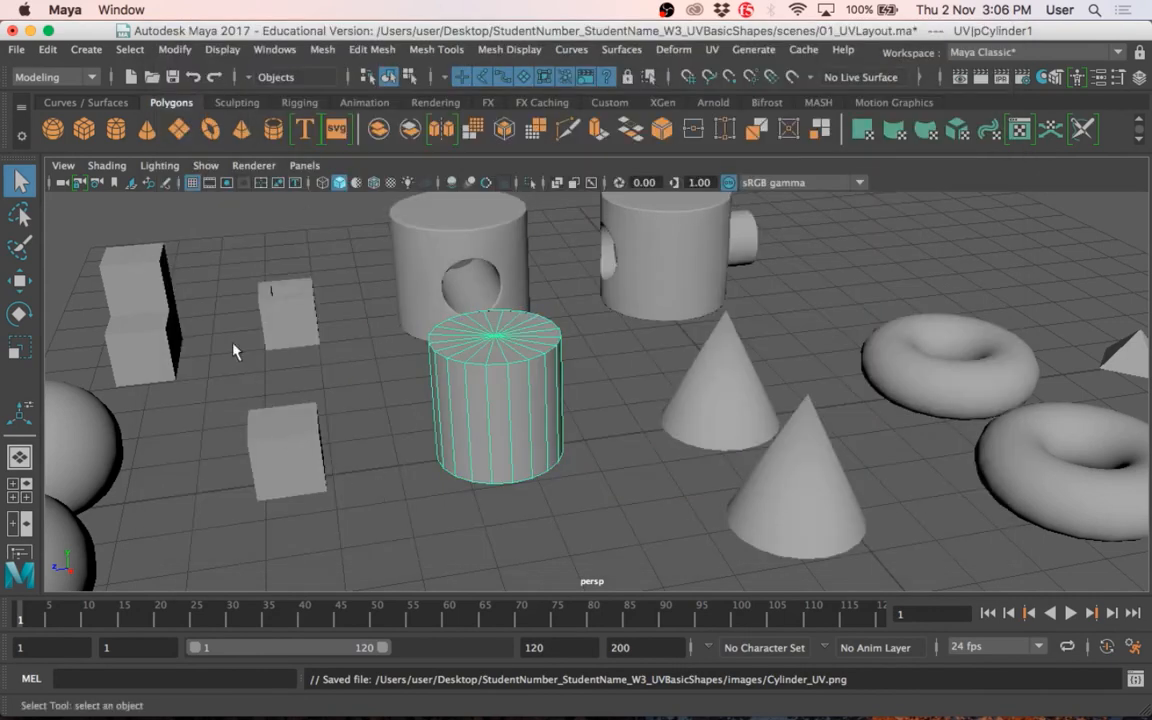
Switch to Finder and preview Cylinder_UV.png in the images folder of StudentNumber_StudentName_W3_UVBasicShapes.
left_click(31, 31)
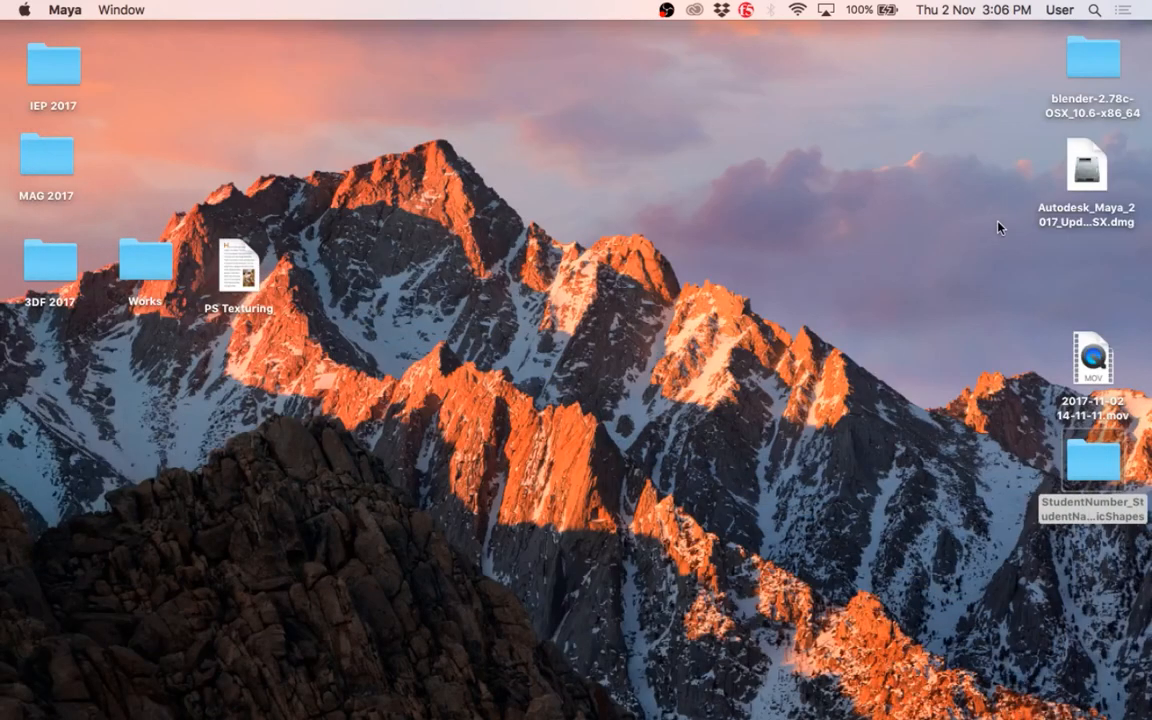
double_click(1095, 470)
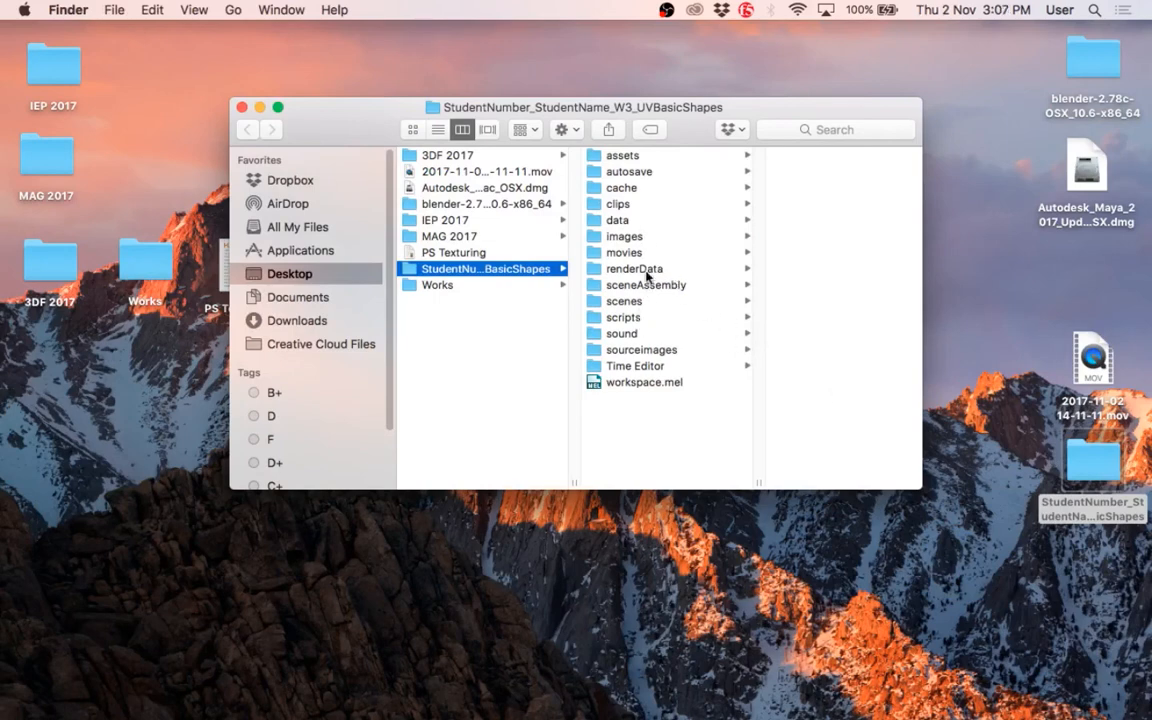
left_click(680, 237)
left_click(787, 158)
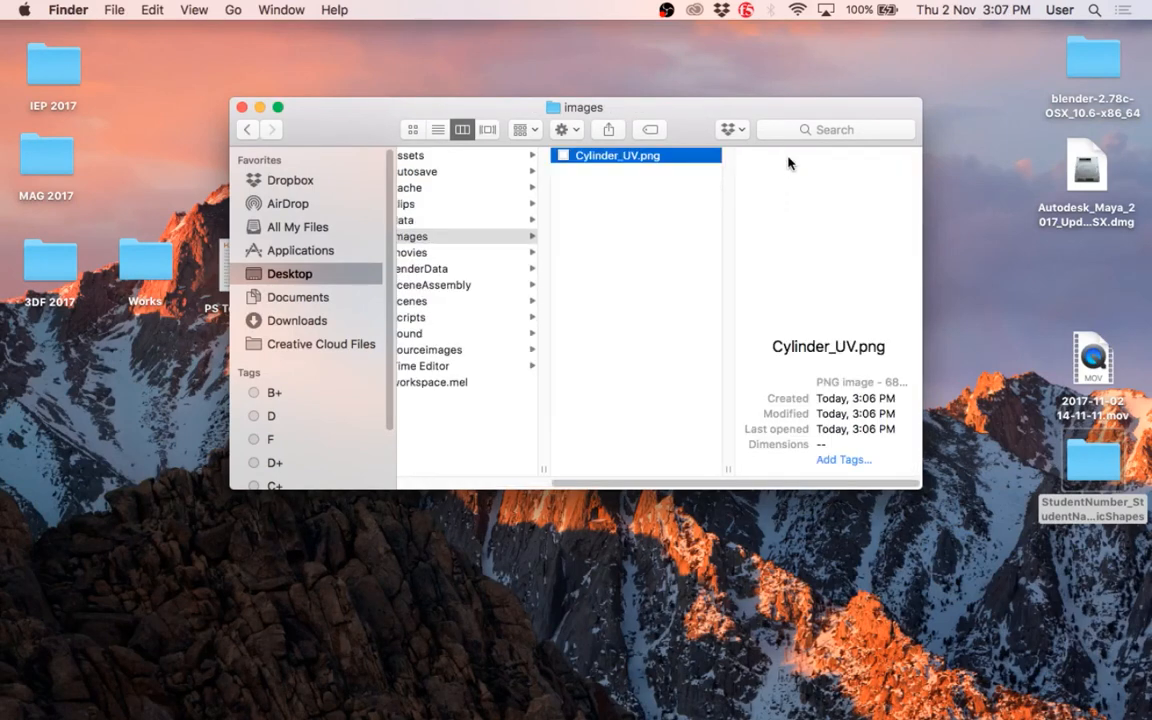
key("space")
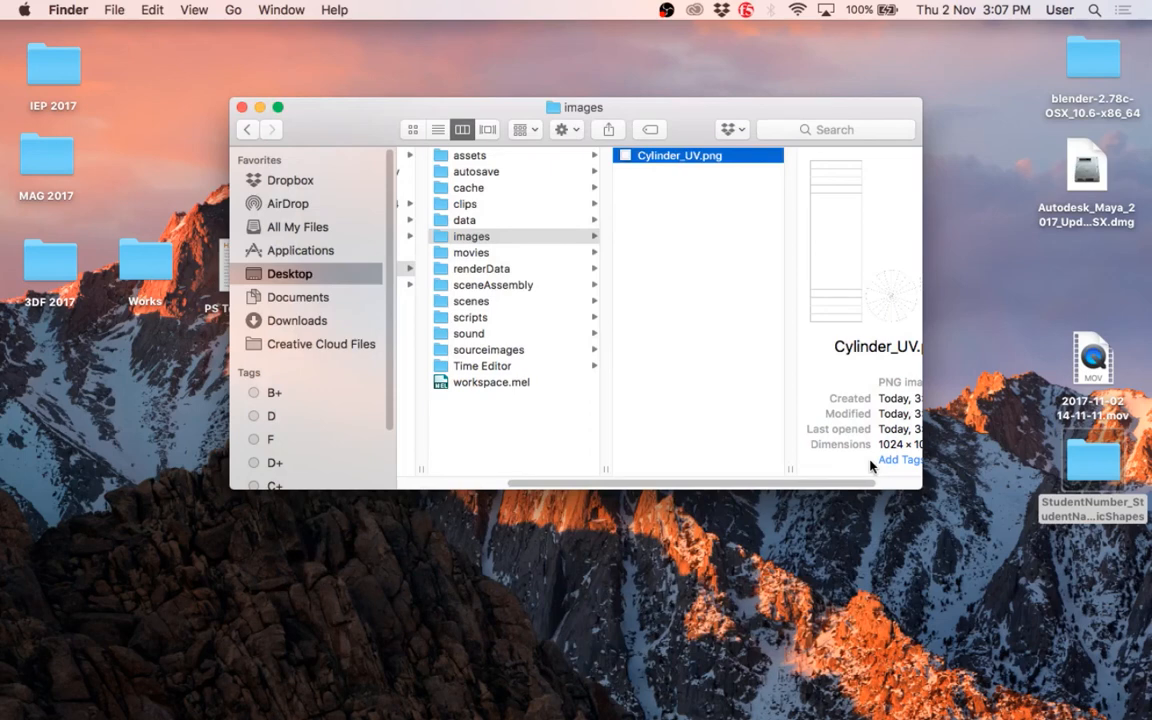
Compare the contents of the project's images and sourceimages folders.
left_click(495, 350)
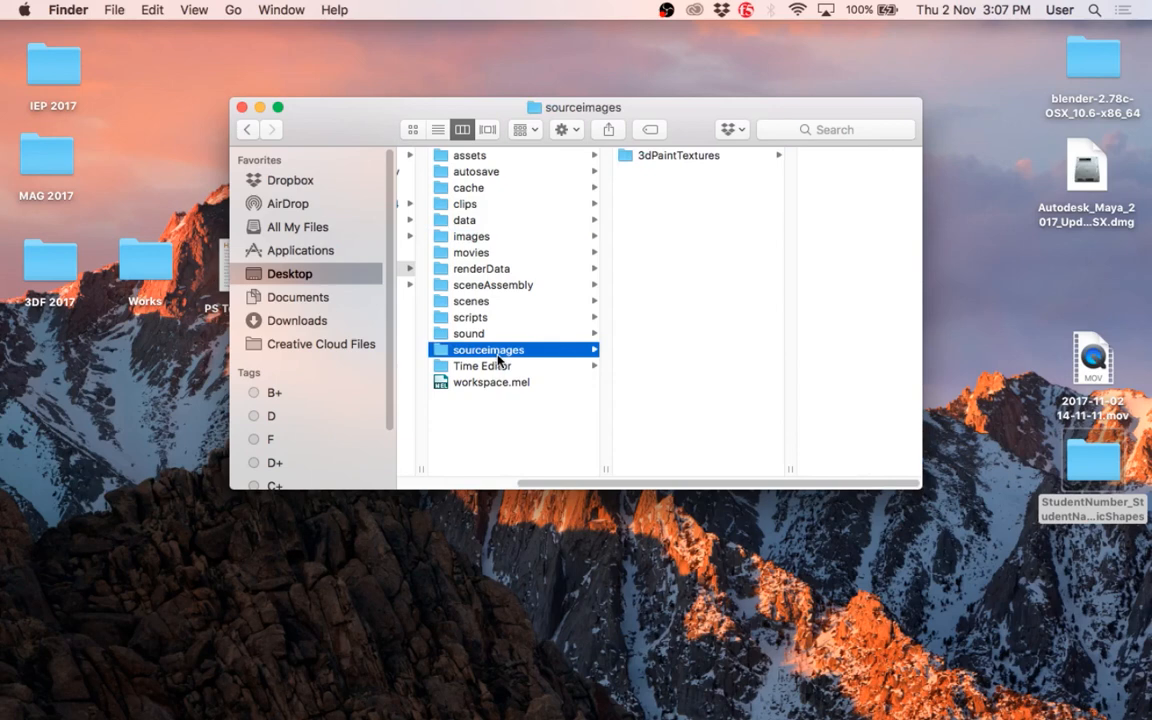
left_click(506, 236)
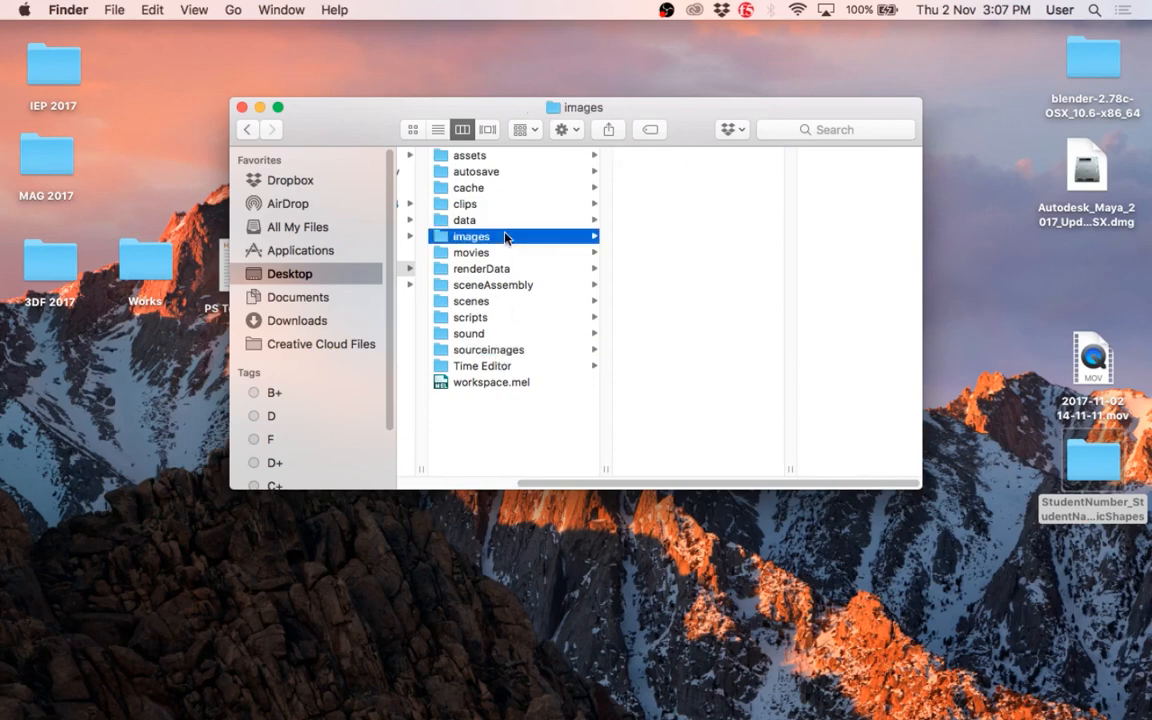
left_click(522, 350)
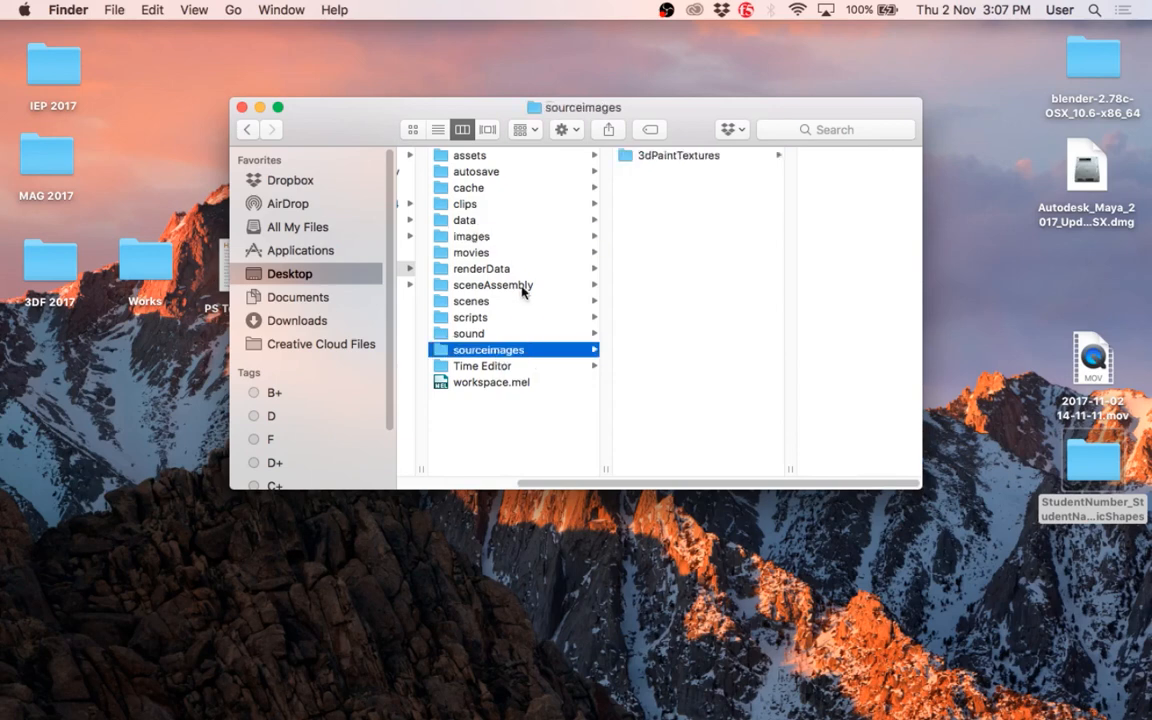
left_click(502, 238, "super")
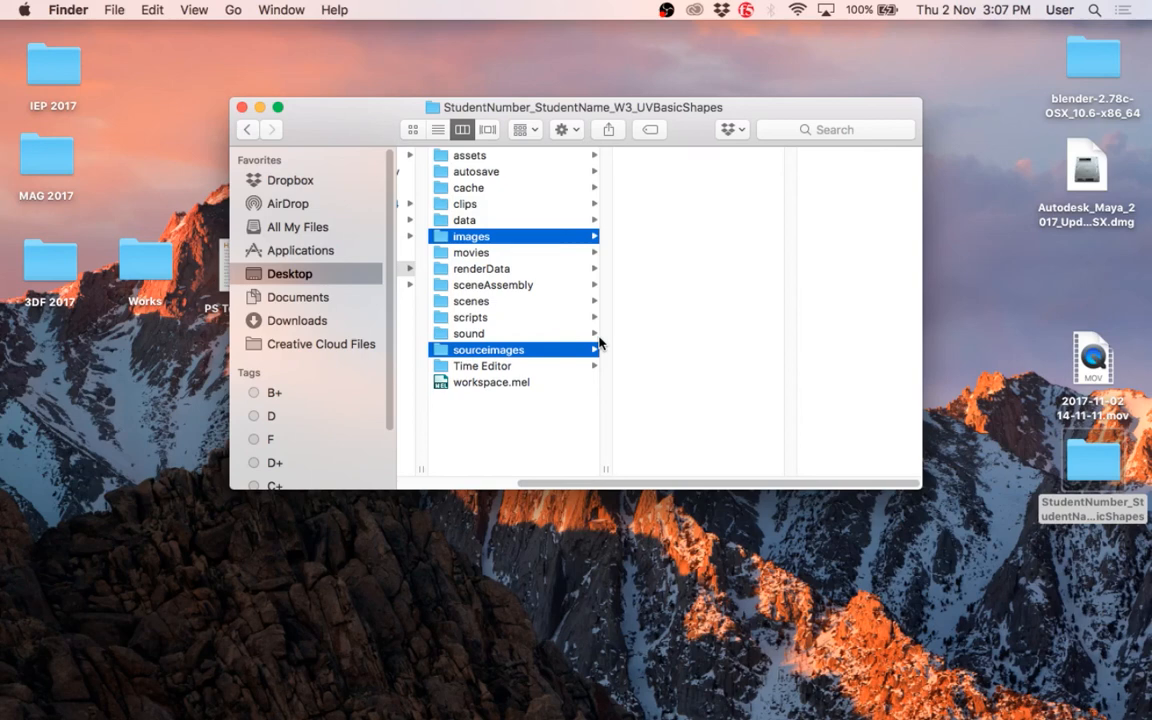
left_click(560, 250)
left_click(561, 240)
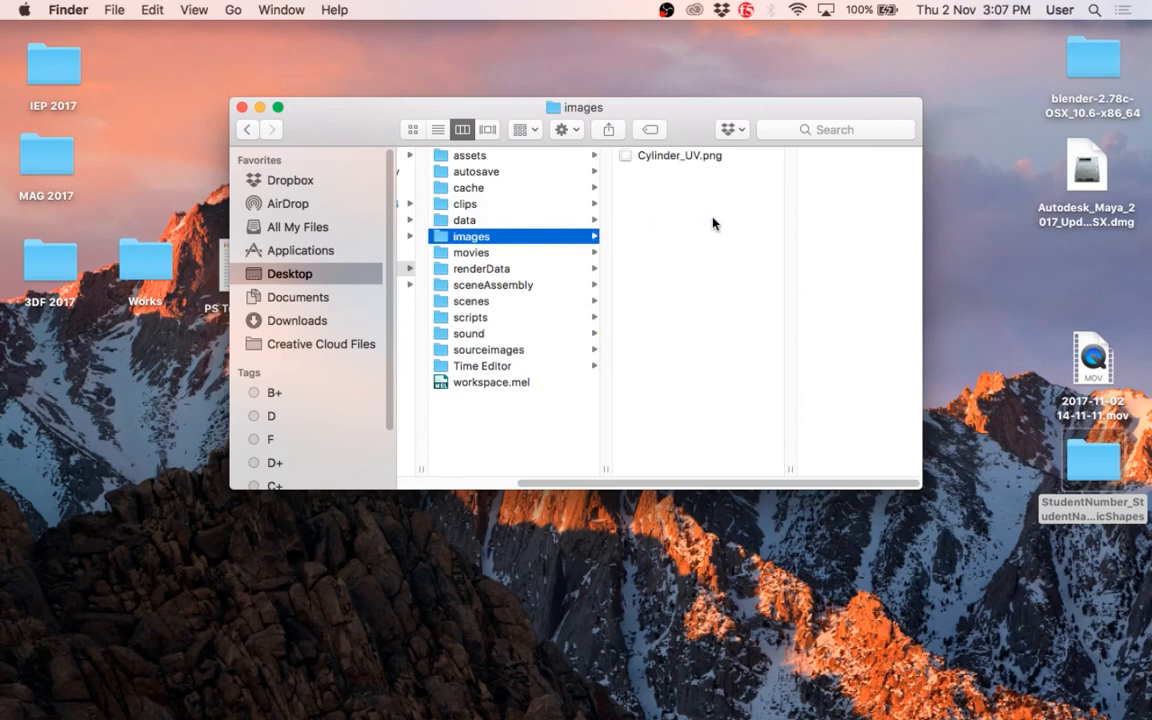
left_click(509, 355)
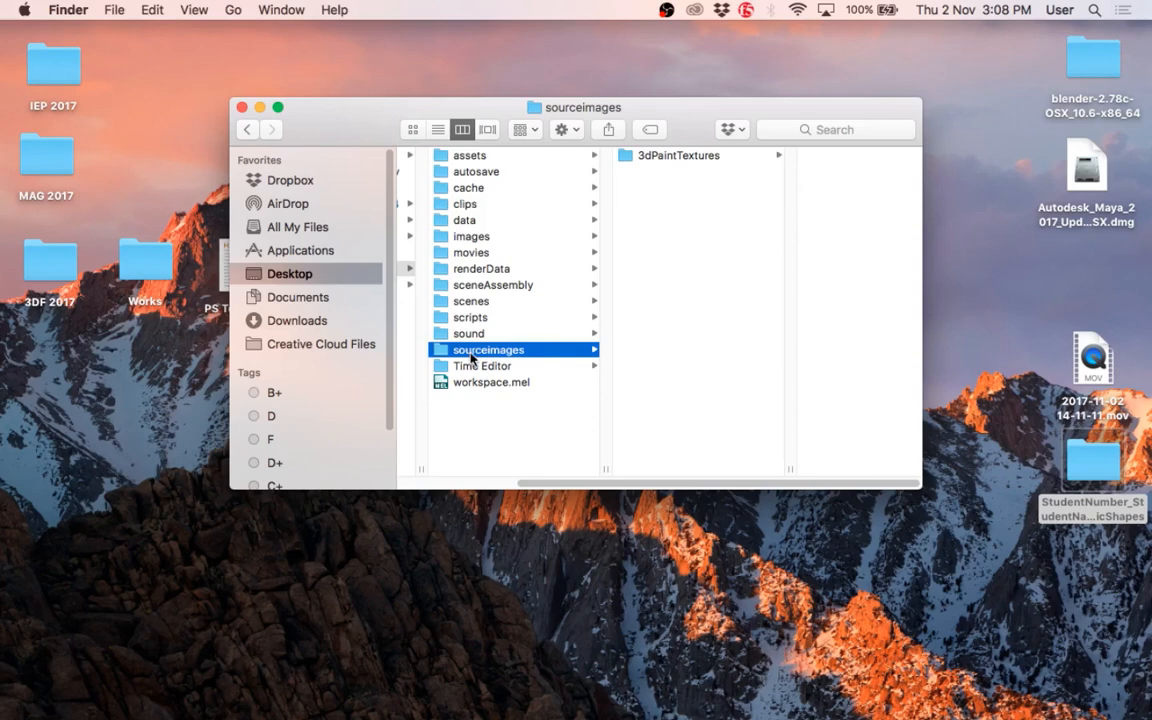
left_click(518, 238)
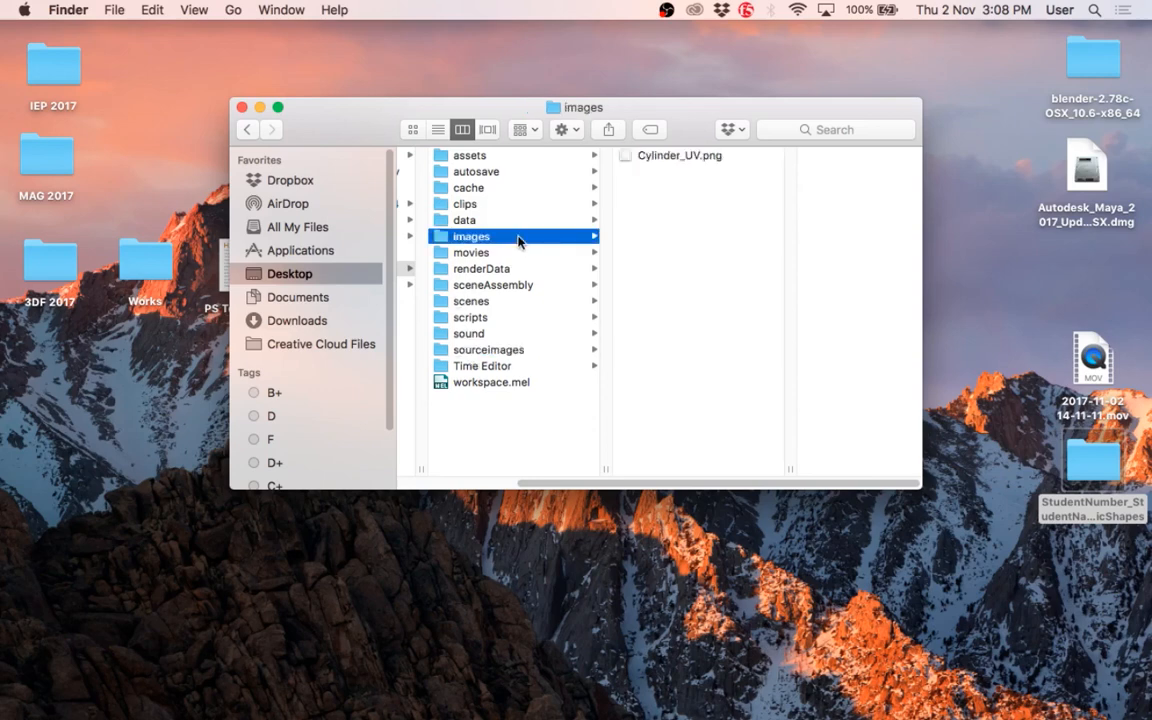
left_click(518, 349)
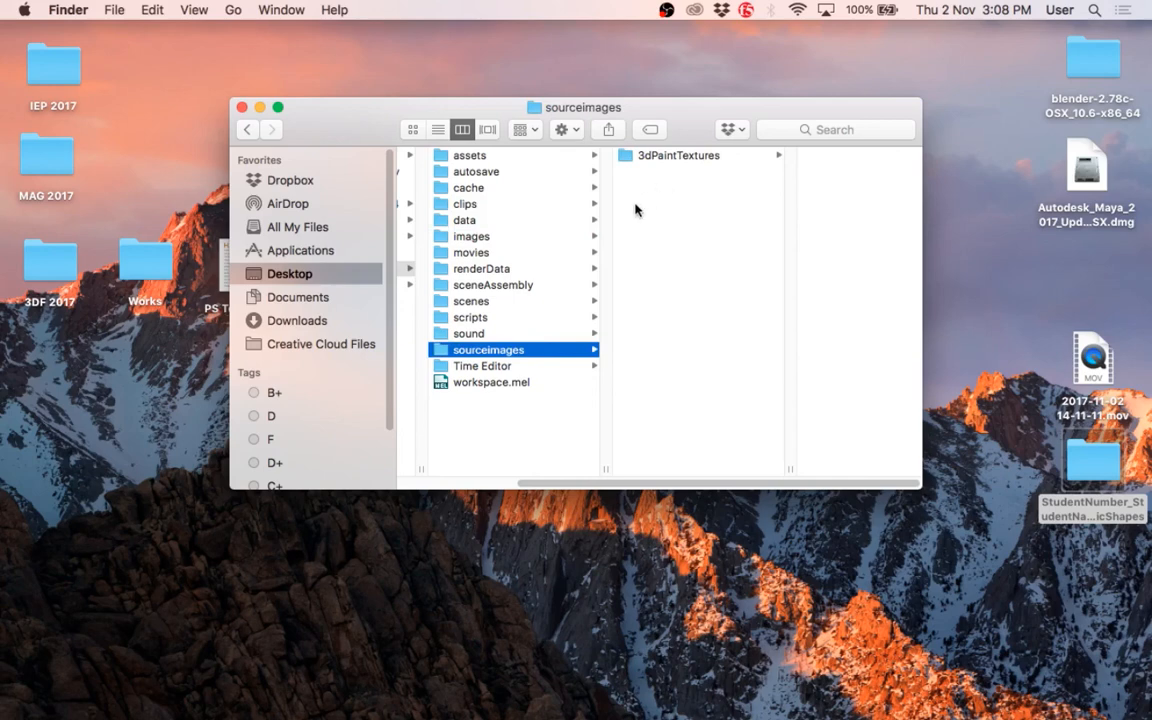
Select Cylinder_UV.png in the images folder and bring up the choice of applications to open it with.
left_click(548, 251)
left_click(560, 236)
left_click(685, 157)
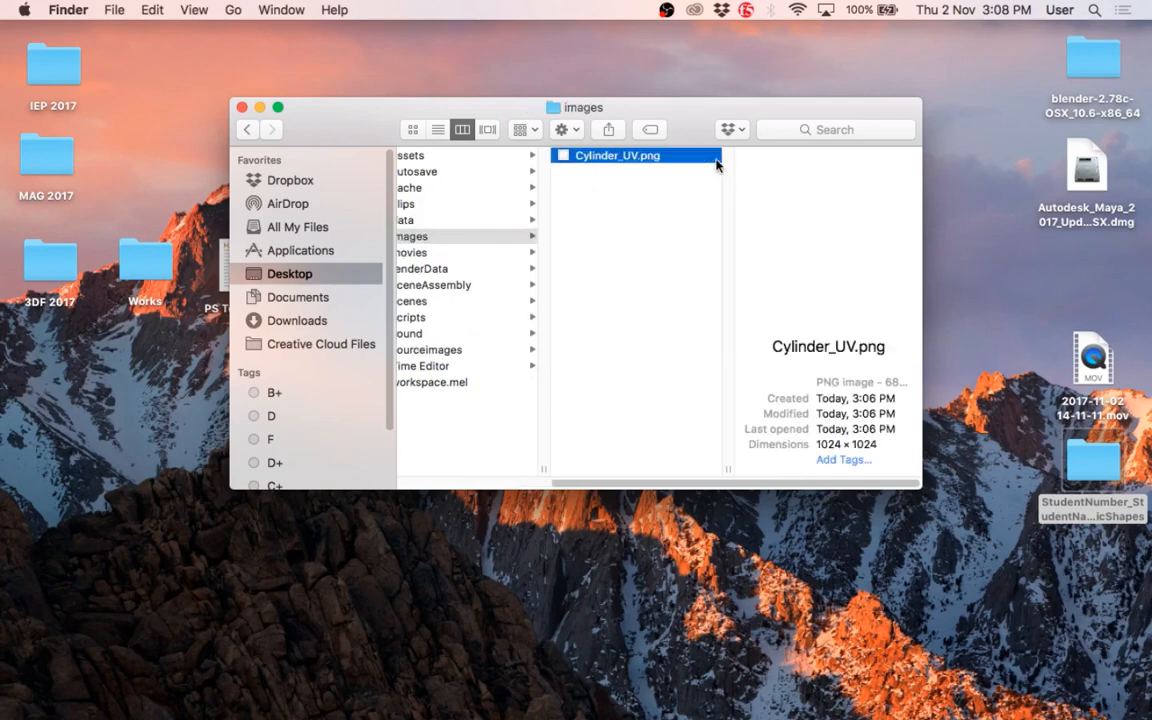
right_click(685, 160)
mouse_move(720, 181)
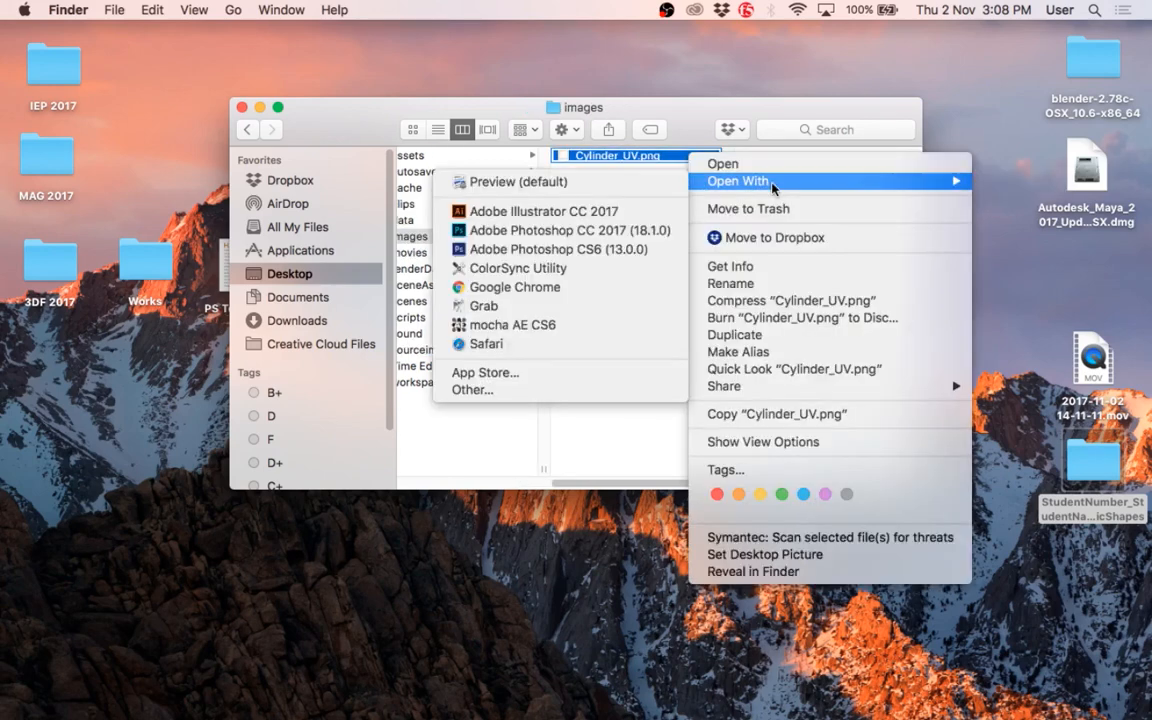